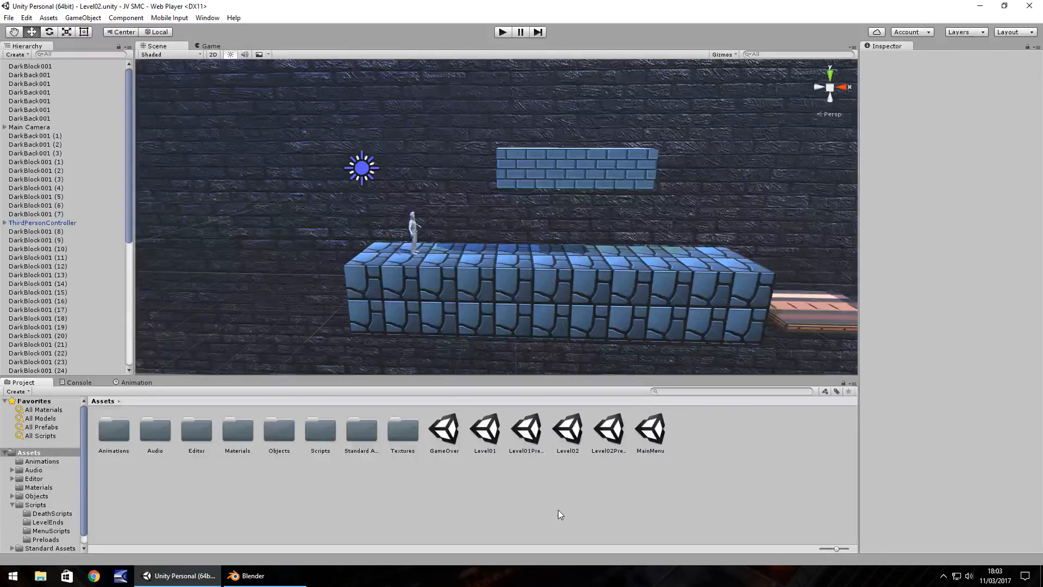
Examine the Level02 scene around the character, the ground blocks and the floating brick platform.
mouse_move(605, 251)
right_down()
mouse_move(616, 274)
mouse_move(563, 218)
mouse_move(601, 246)
right_up()
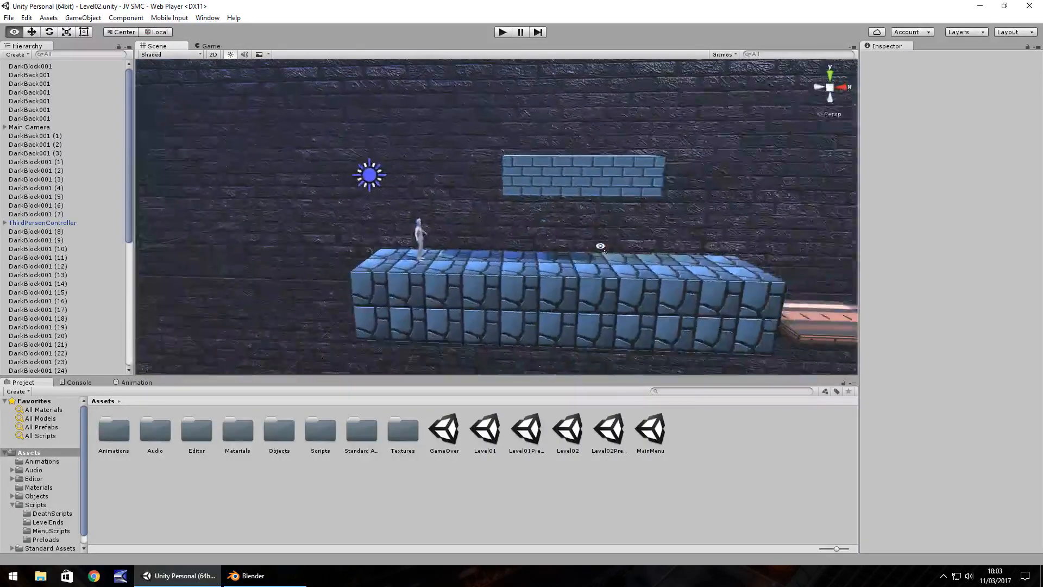
scroll(349, 234, down, 10)
scroll(433, 246, down, 4)
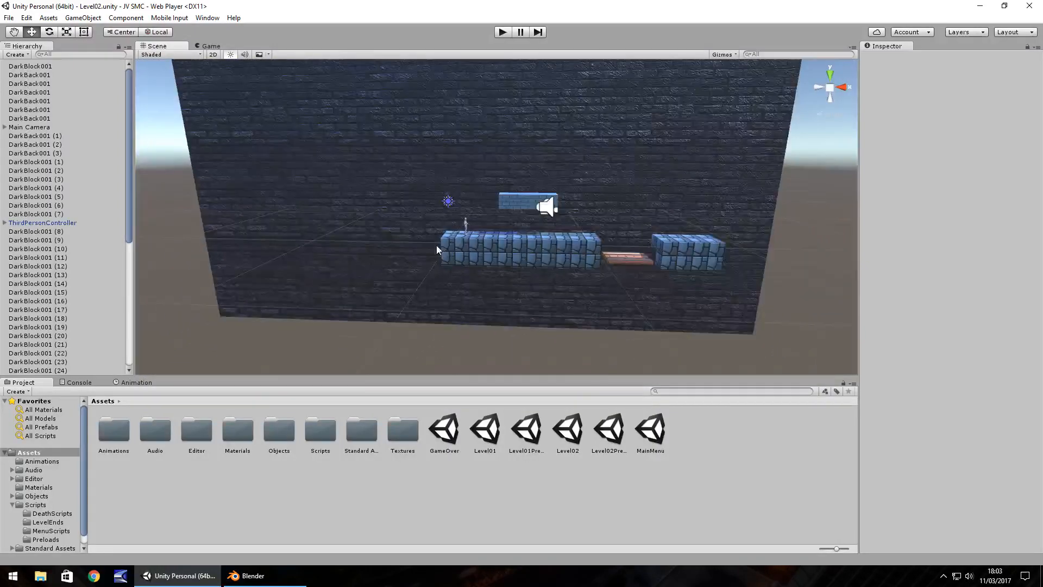
scroll(432, 294, up, 1)
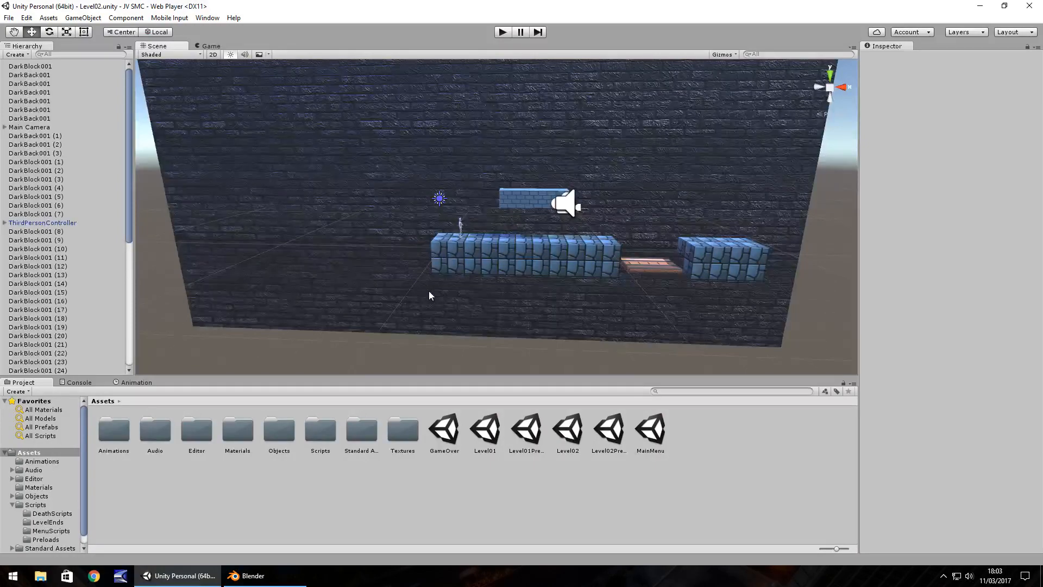
alt+drag(429, 290, 436, 282)
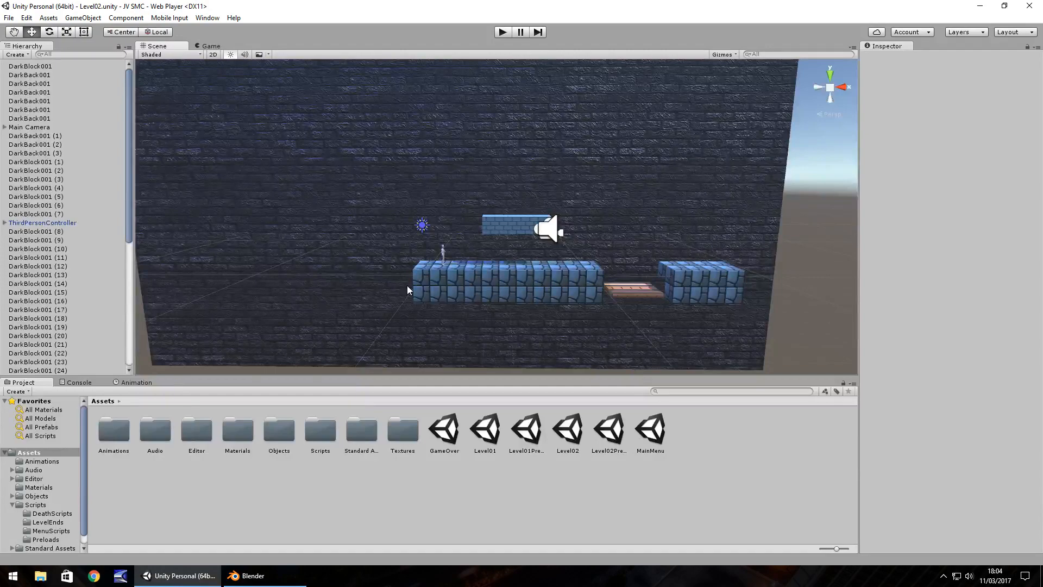
scroll(442, 258, up, 5)
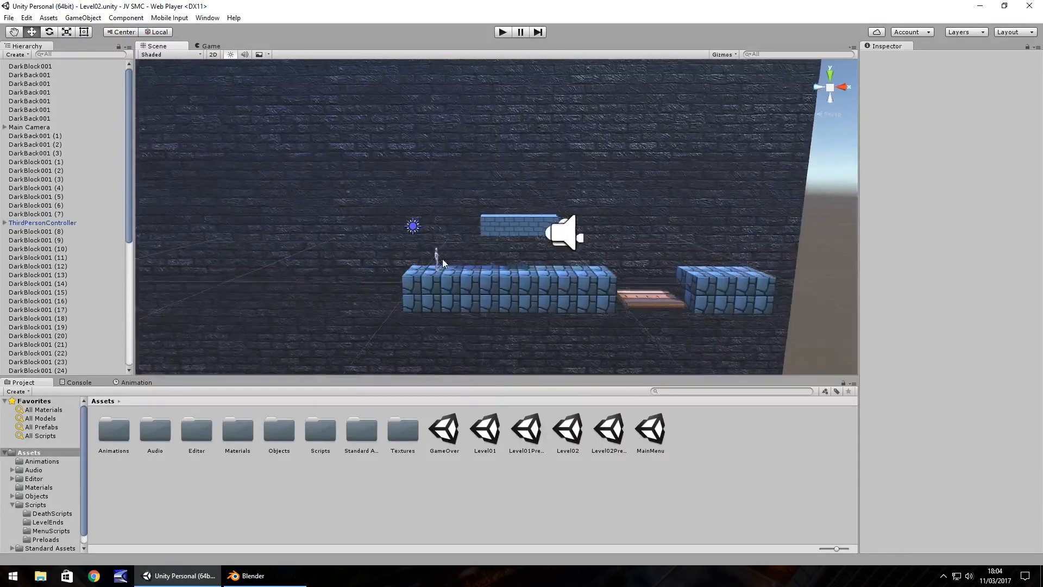
middle_drag(425, 273, 494, 221)
scroll(482, 238, up, 5)
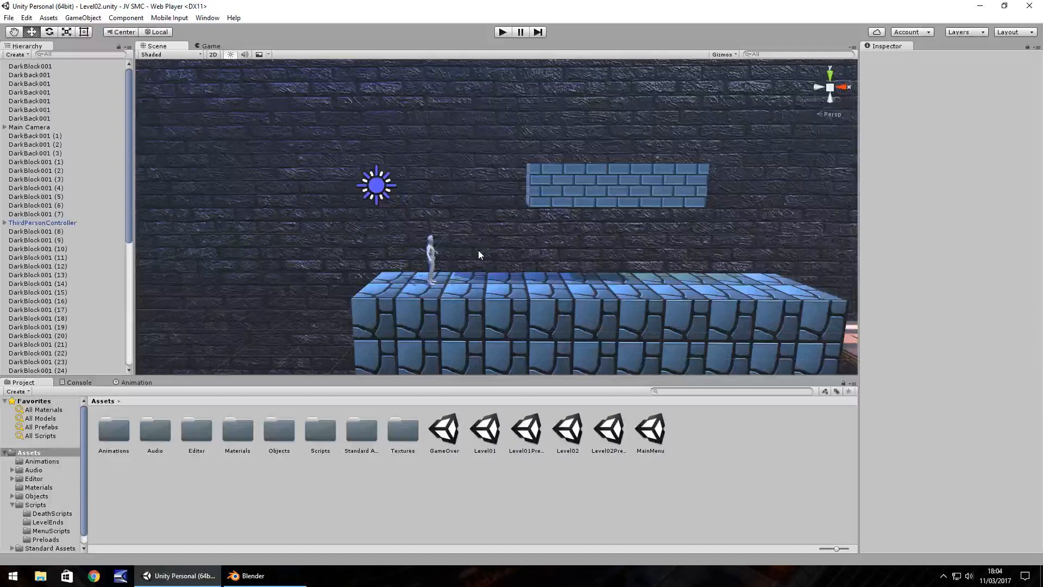
middle_drag(479, 254, 372, 253)
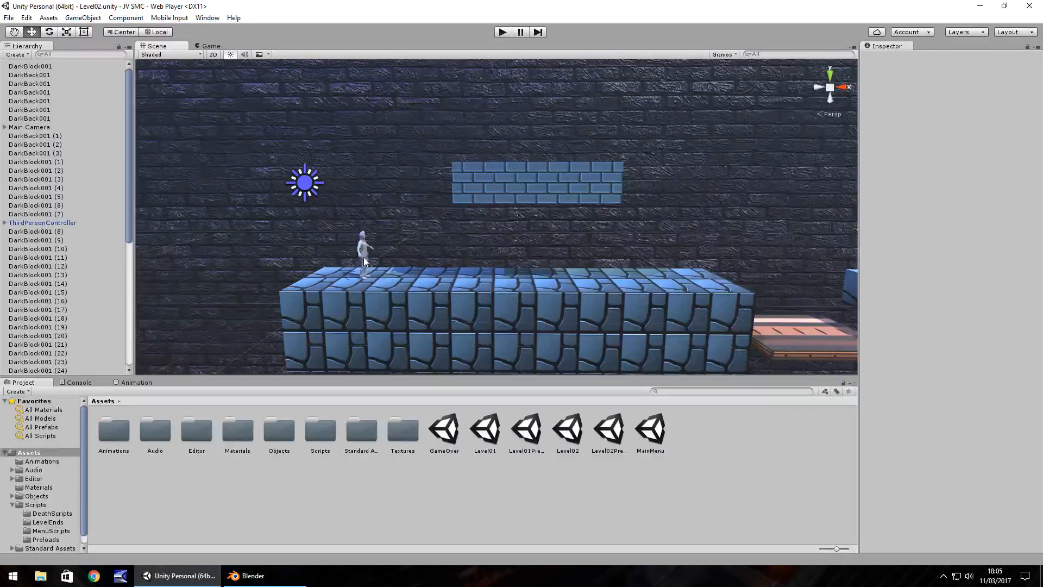
click(462, 193)
middle_drag(436, 214, 409, 230)
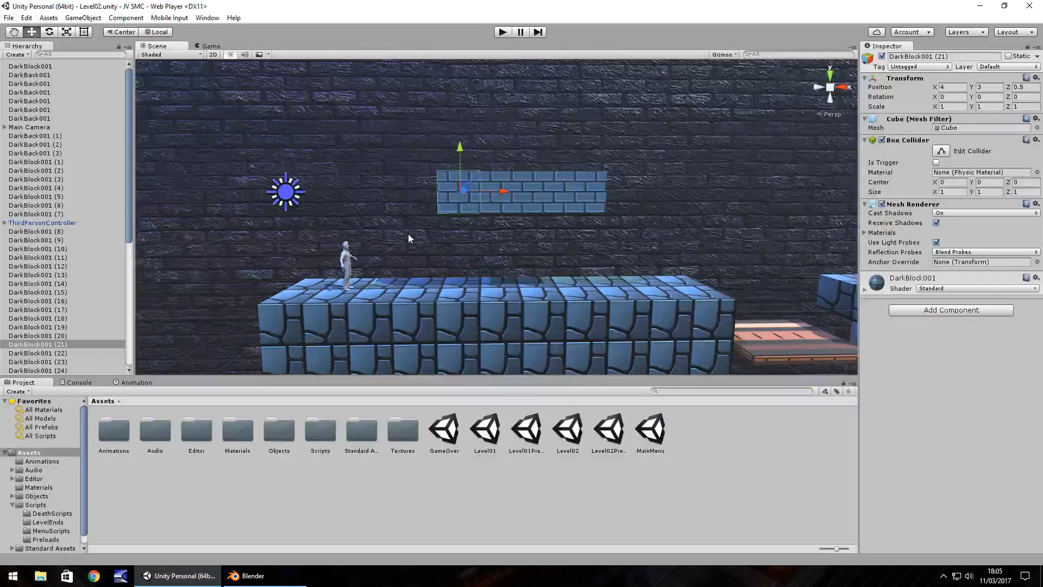
click(130, 181)
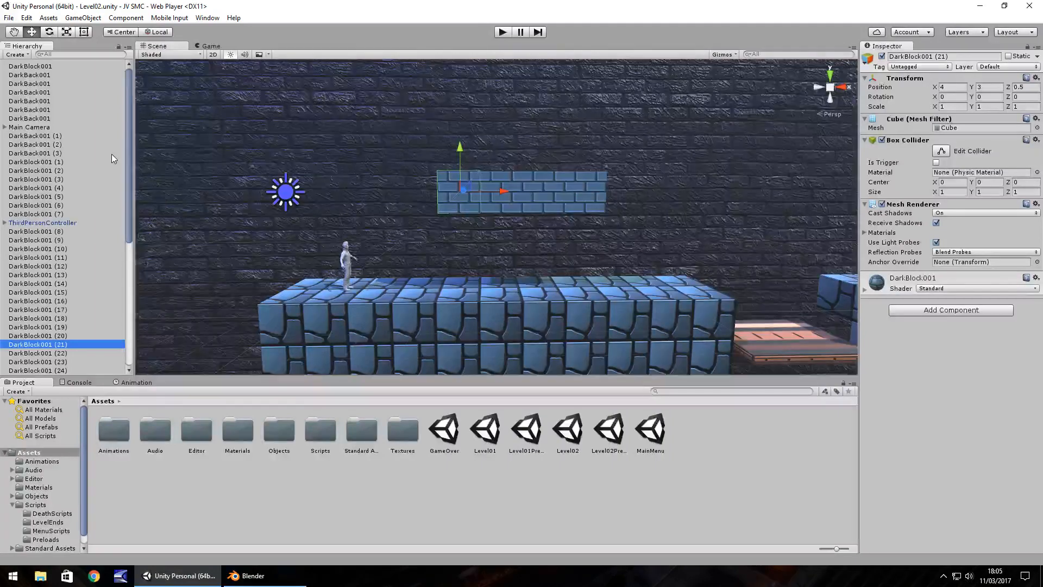
alt+drag(143, 164, 504, 261)
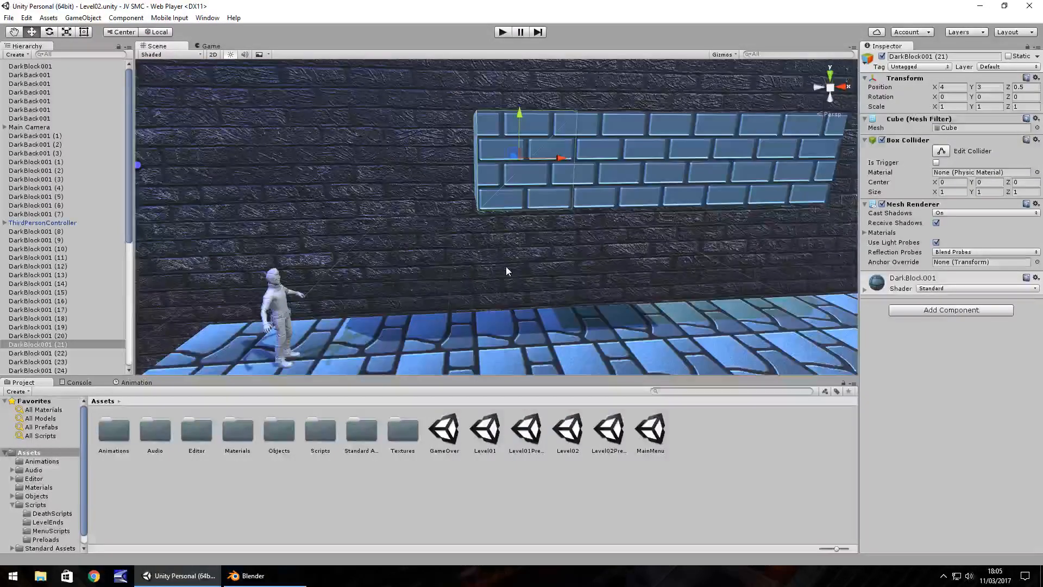
alt+drag(493, 277, 474, 283)
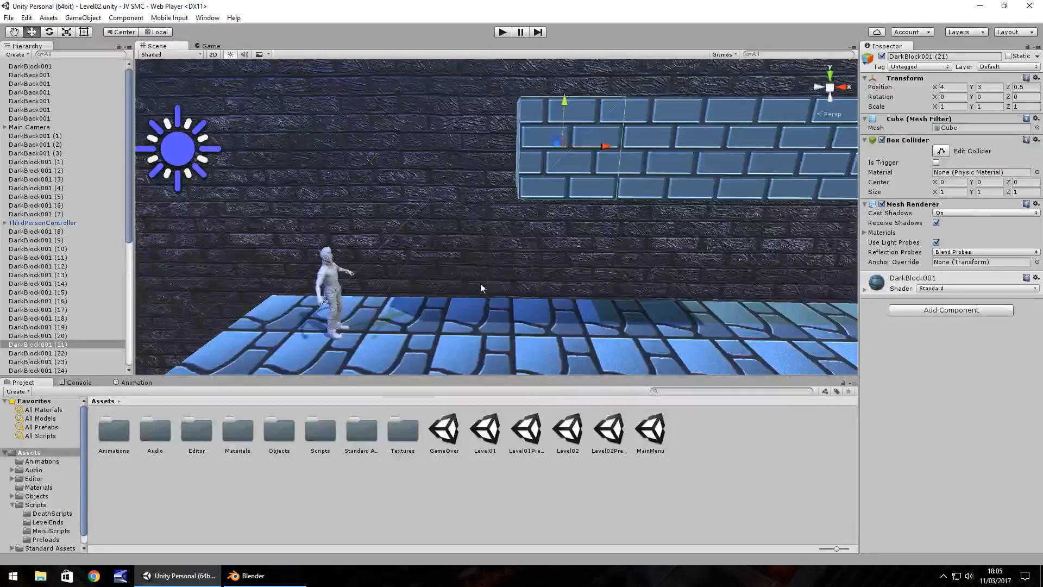
scroll(511, 315, down, 3)
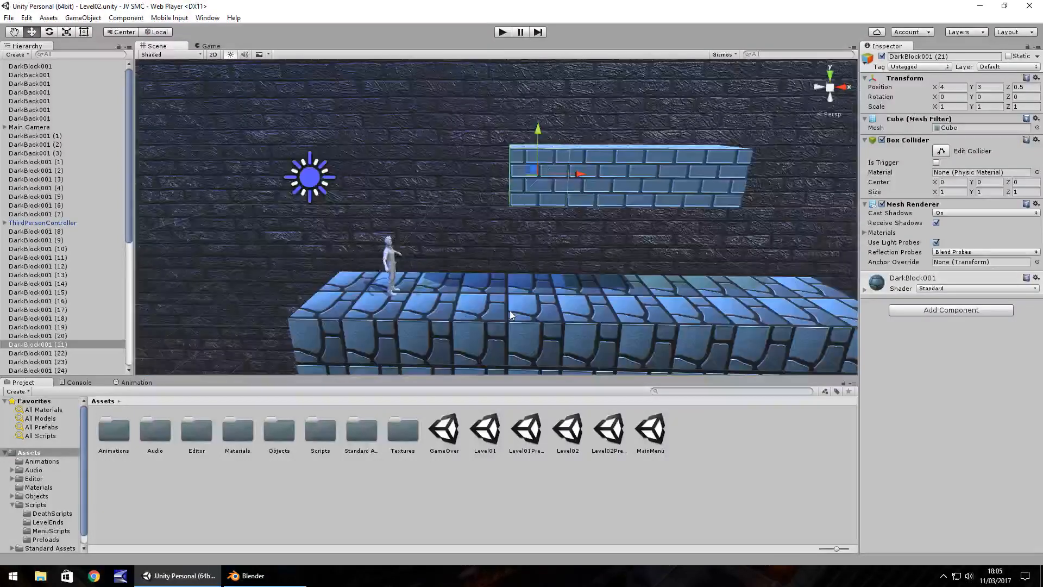
Duplicate the back and front upper ground blocks at the character's end and shift each copy outward to X -1.
key(Left)
key(Down)
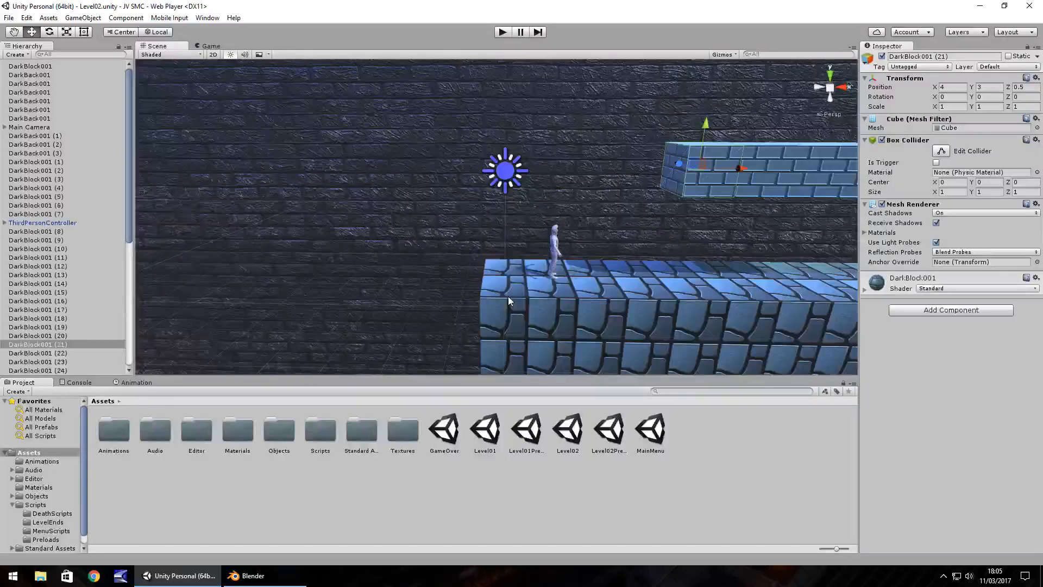
click(507, 295)
key(ctrl+d)
ctrl+drag(474, 289, 428, 284)
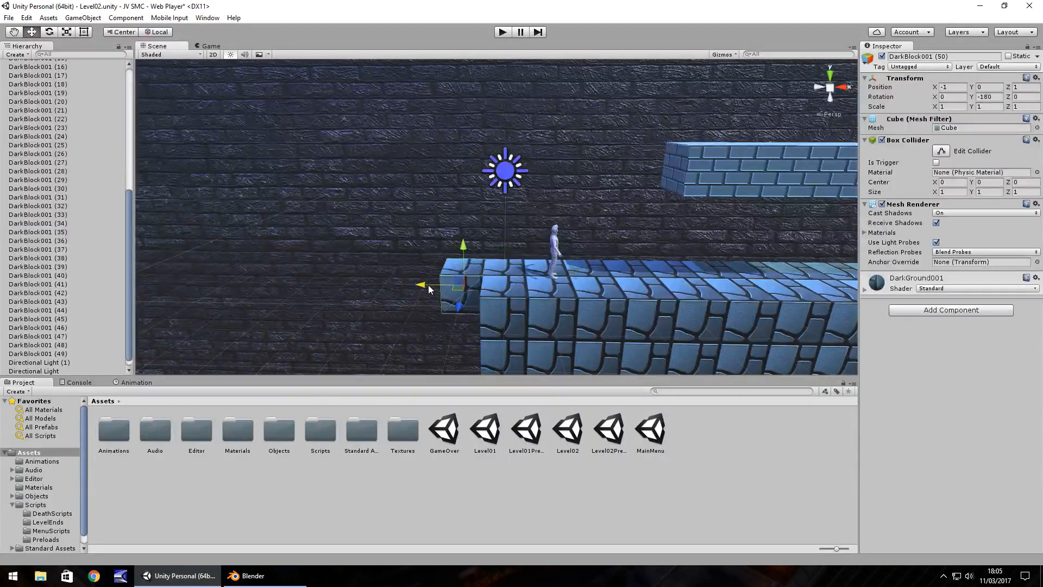
click(508, 298)
key(ctrl+d)
ctrl+drag(469, 304, 422, 304)
Duplicate the lower front ground block at the same end and move the copy to X -1, Y -1, Z 0.
click(507, 349)
key(ctrl+d)
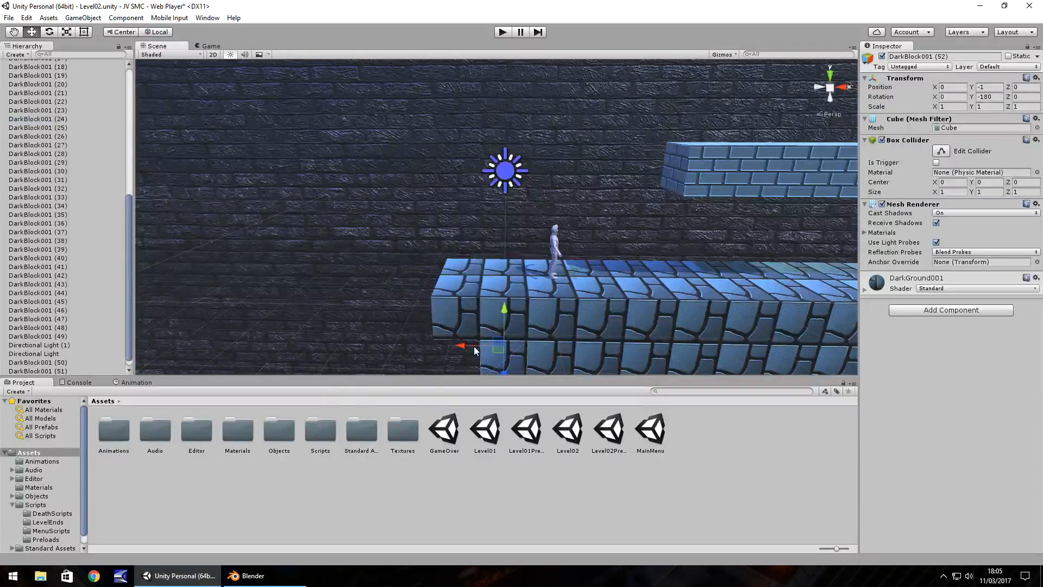
ctrl+drag(474, 347, 439, 348)
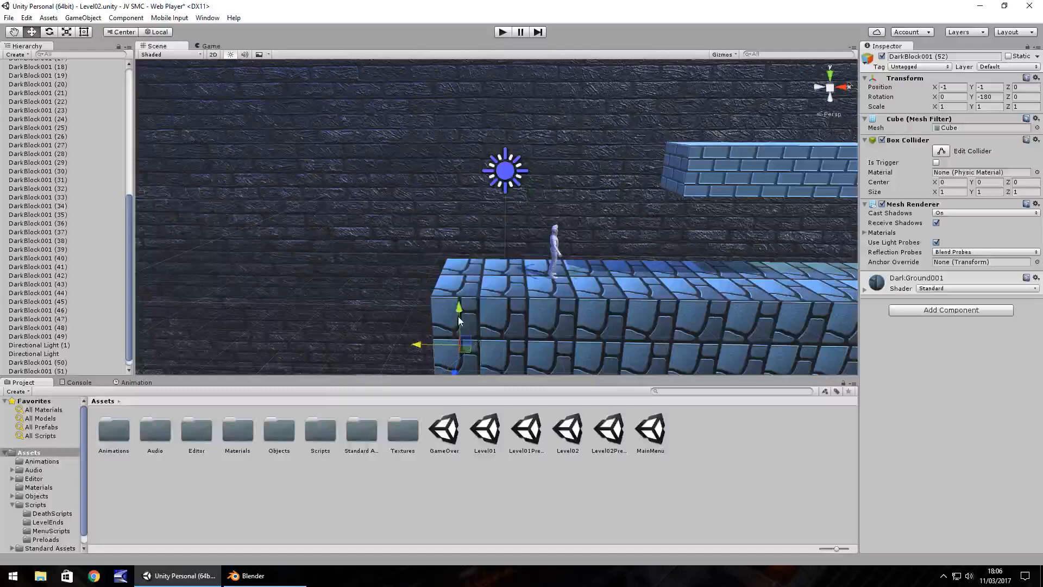
Select the three end ground blocks together and duplicate them outward repeatedly until the ground run reaches X -6.
alt+drag(458, 316, 513, 279)
scroll(448, 302, down, 3)
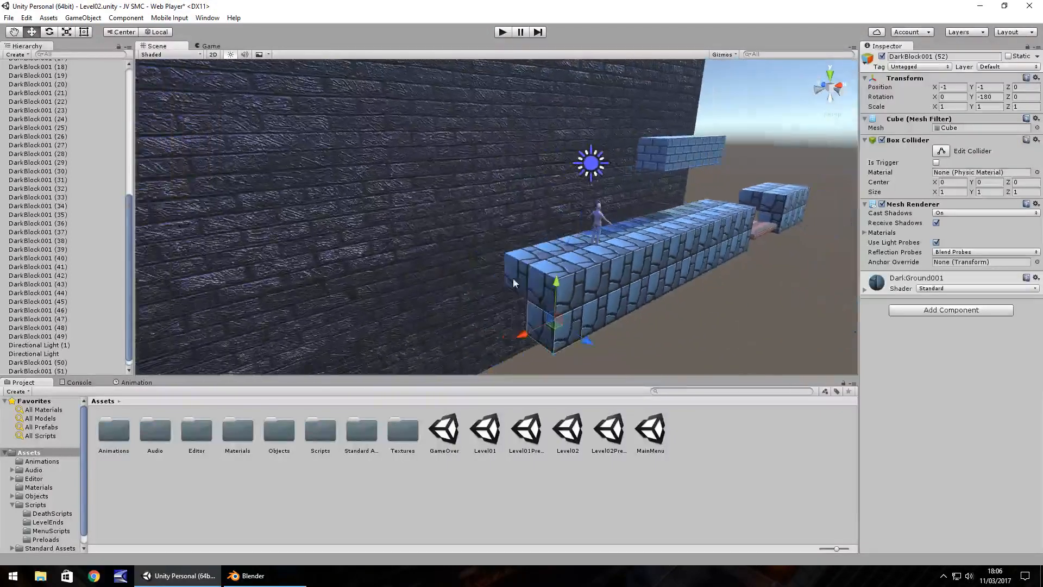
click(511, 271)
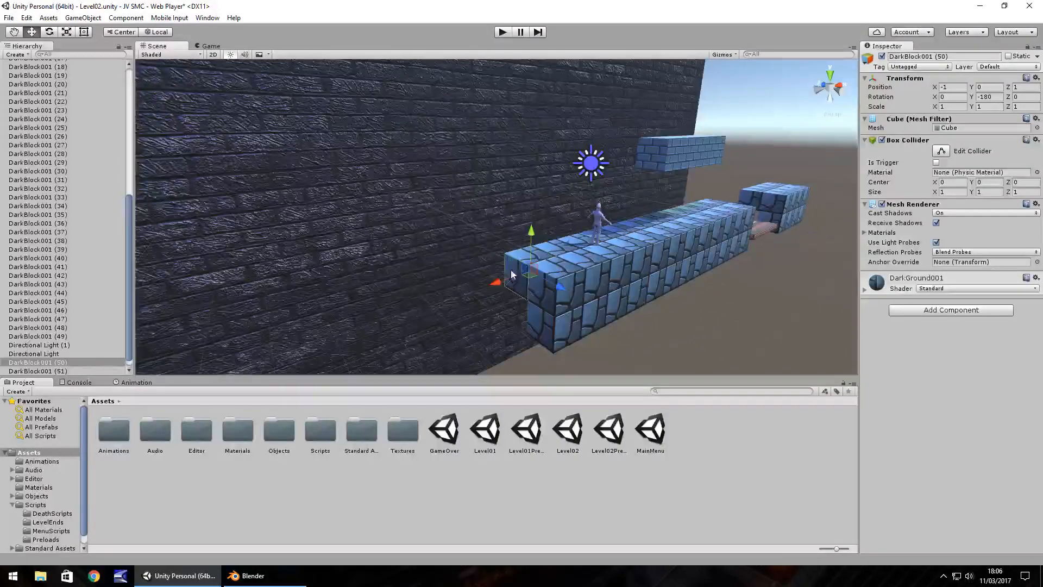
ctrl+click(537, 294)
ctrl+click(536, 319)
key(ctrl+d)
ctrl+drag(516, 303, 429, 336)
key(ctrl+d)
key(ctrl+d)
key(ctrl+d)
key(ctrl+d)
ctrl+drag(429, 336, 331, 370)
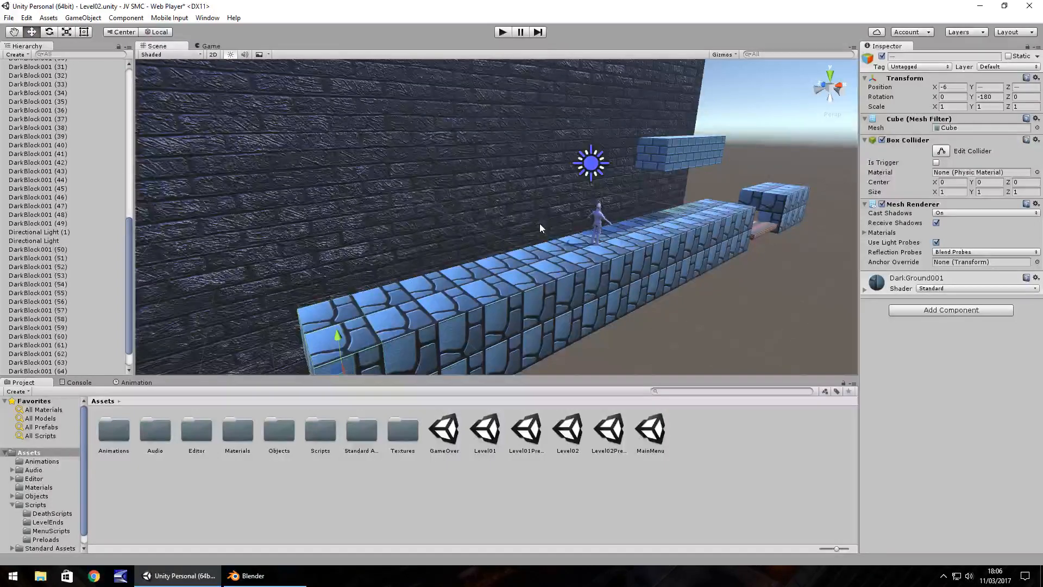
Inspect the extended ground run from its new end along to the character and the floating platform.
right_drag(532, 223, 472, 247)
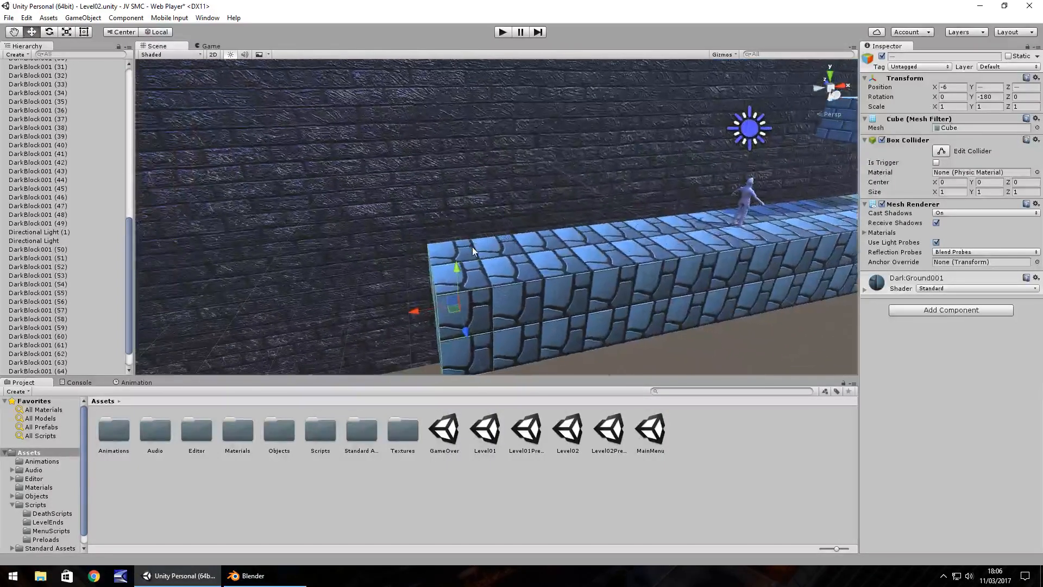
drag(516, 244, 524, 222)
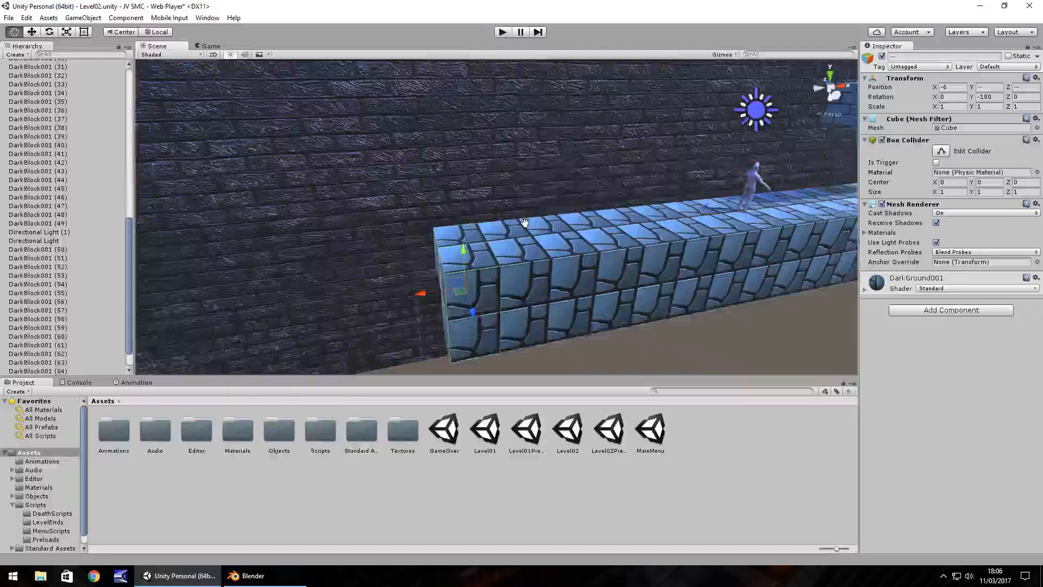
middle_drag(524, 221, 549, 194)
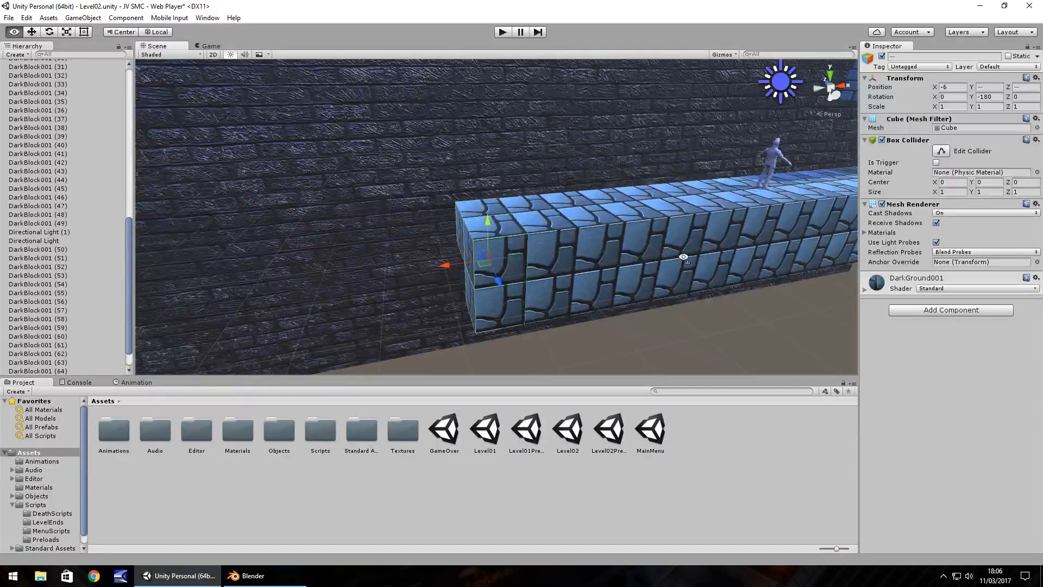
right_drag(683, 257, 639, 241)
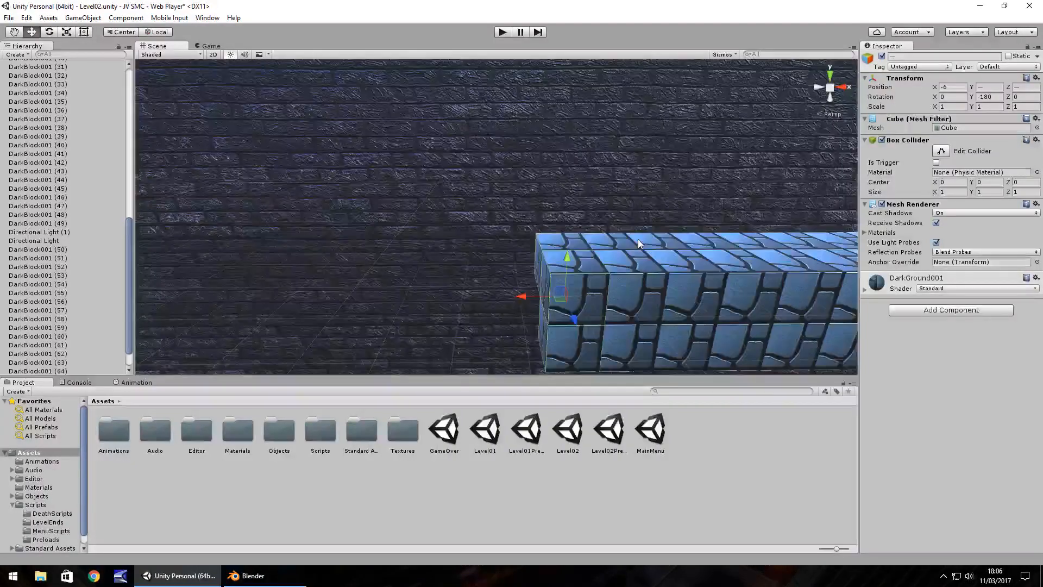
middle_drag(683, 286, 621, 258)
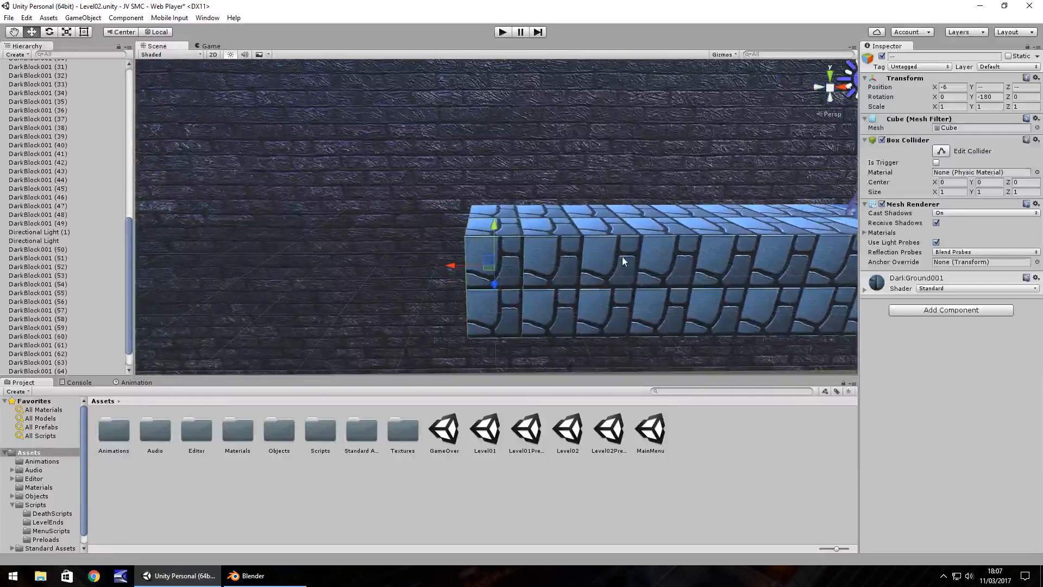
scroll(630, 261, down, 3)
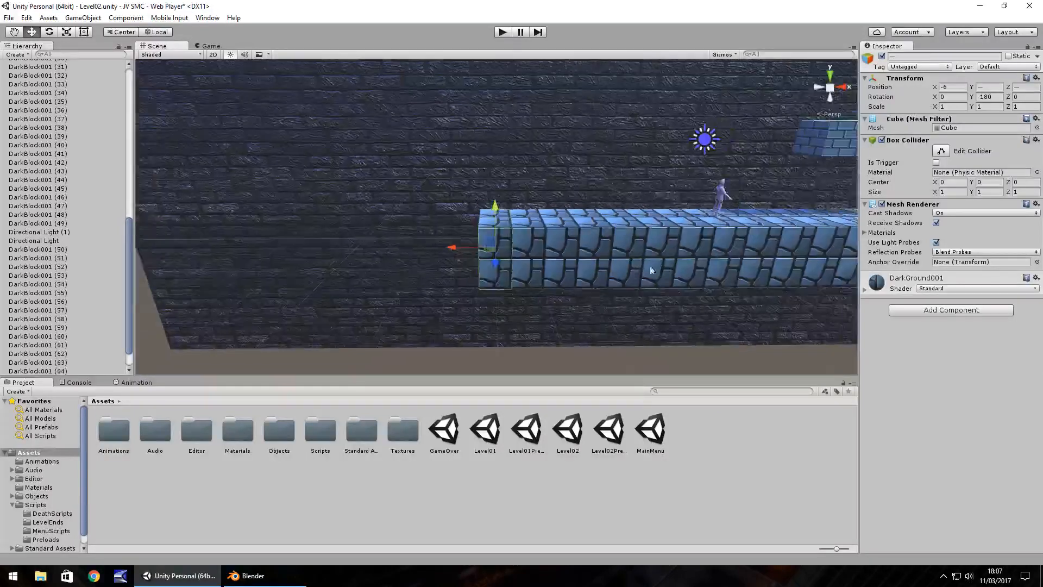
middle_drag(652, 270, 557, 303)
alt+drag(420, 267, 418, 250)
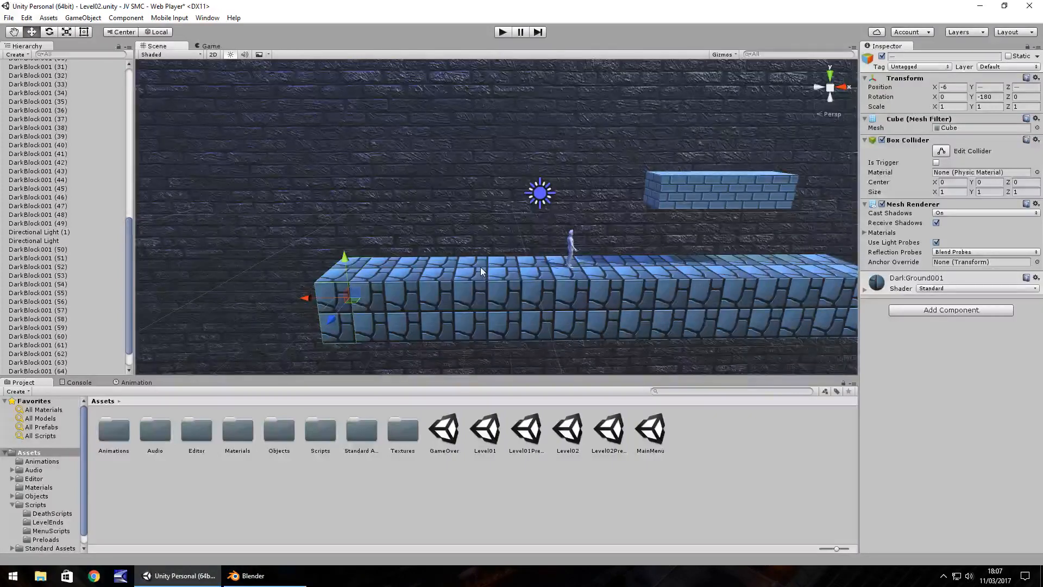
right_drag(504, 268, 505, 252)
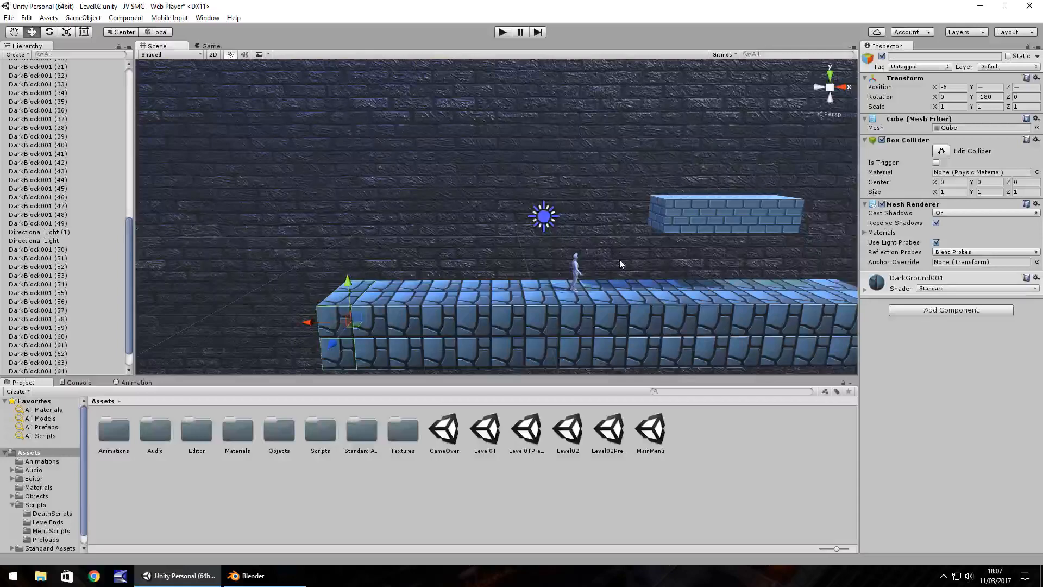
right_drag(591, 261, 617, 235)
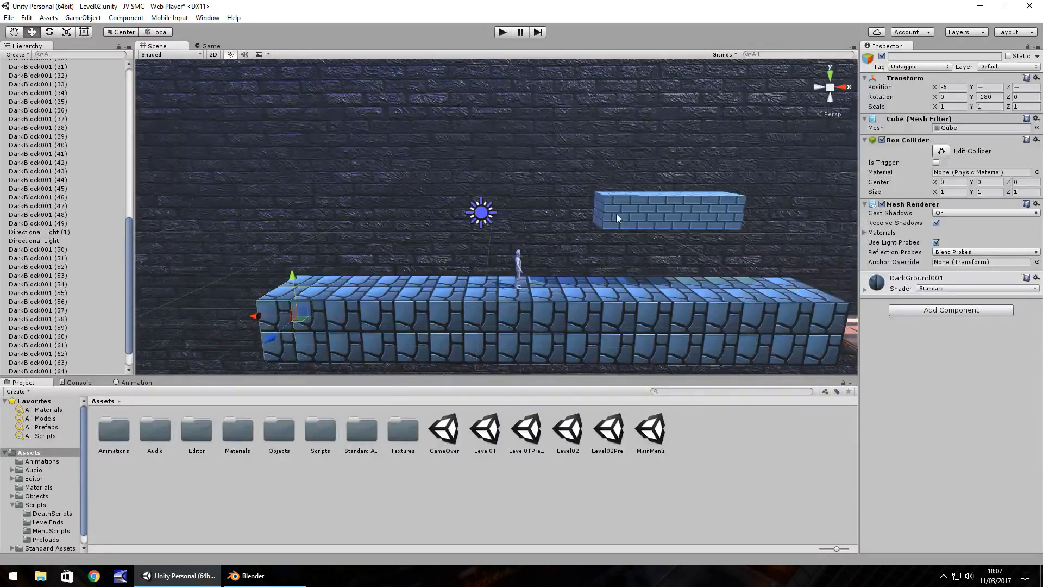
Duplicate the floating platform's brick block nearest the character and place the copy on the ground's new end at X -6, Y 1, Z 0.
click(617, 212)
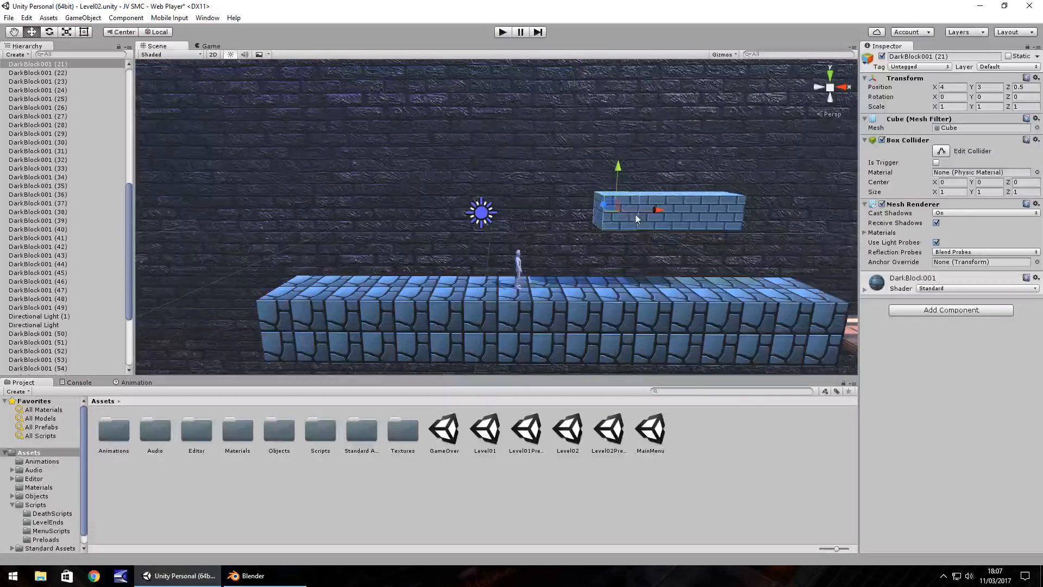
alt+drag(635, 214, 583, 252)
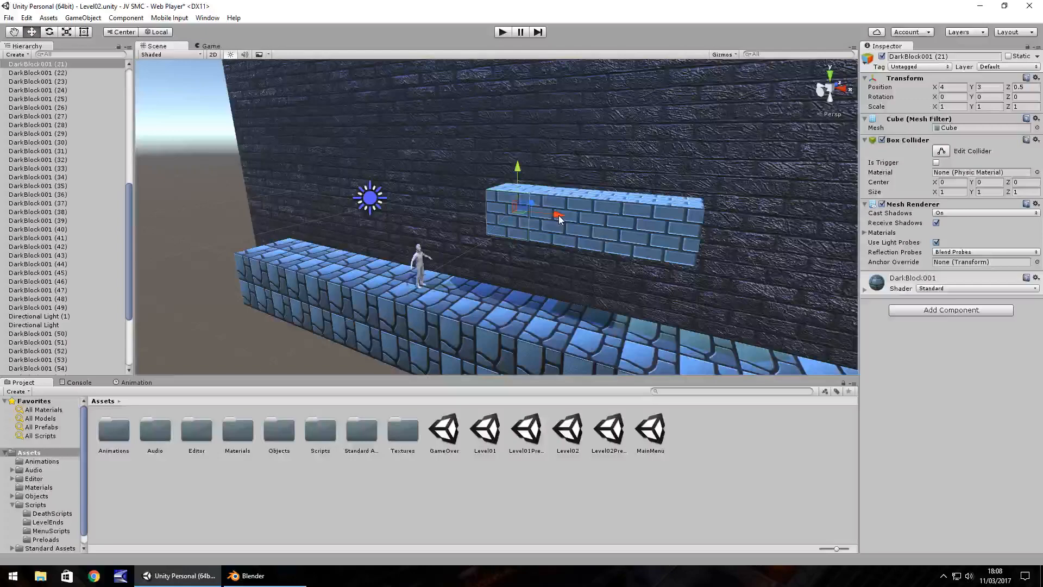
right_drag(465, 253, 511, 244)
key(Left)
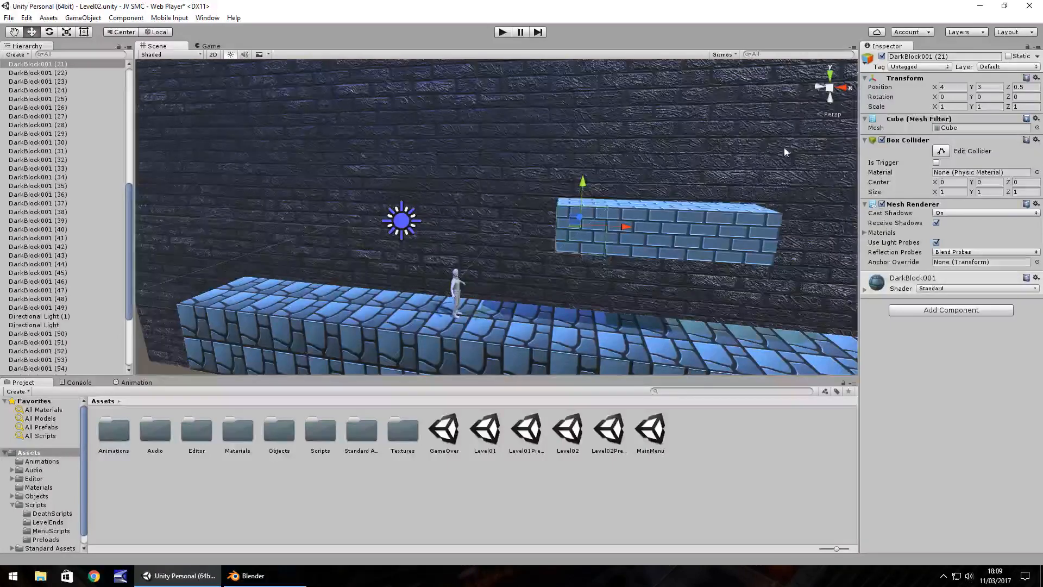
key(ctrl+d)
drag(624, 227, 353, 230)
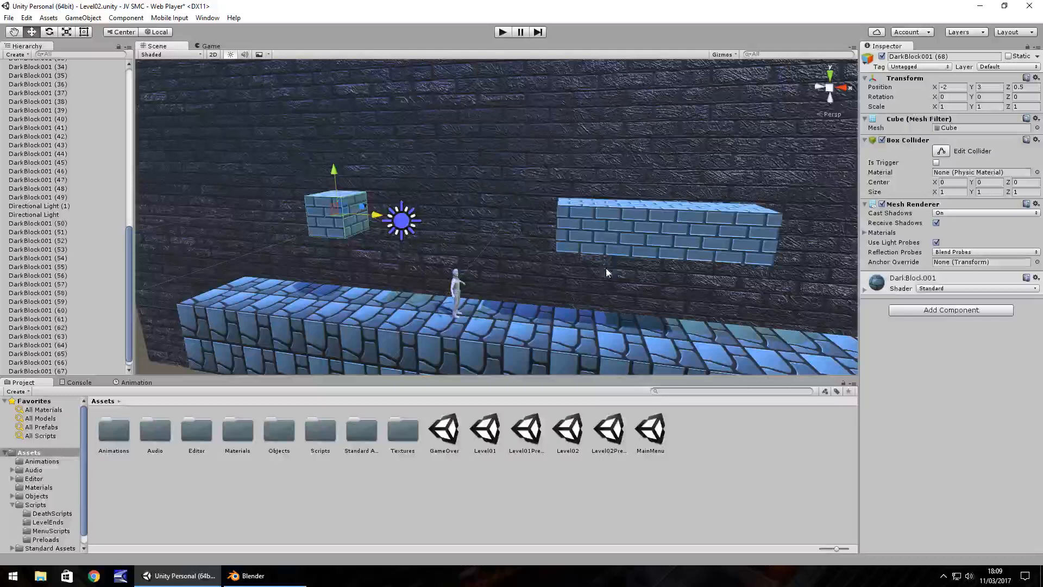
drag(363, 216, 234, 287)
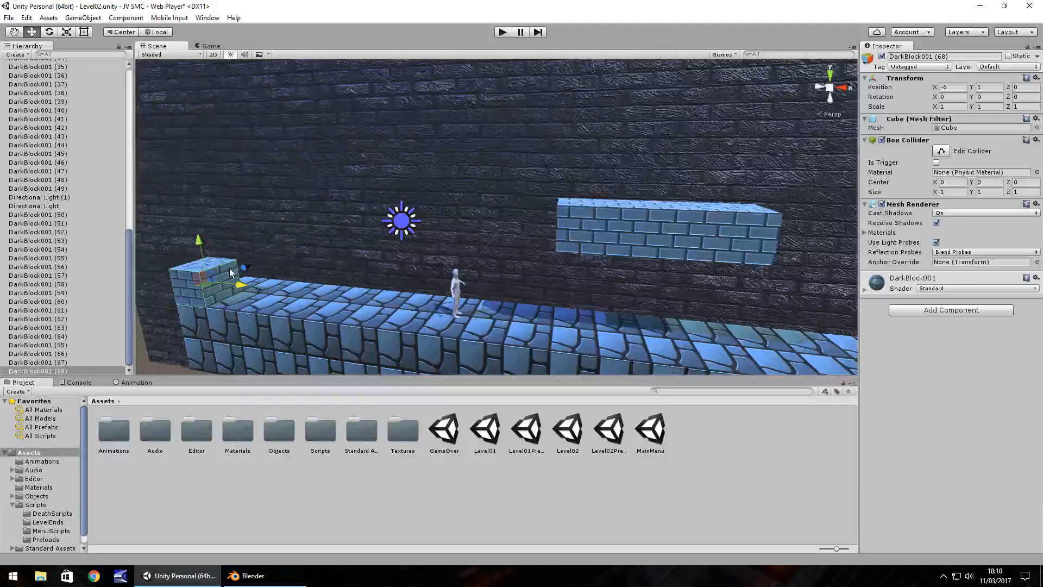
Duplicate the placed brick block into a two-by-two layer covering X -6 to -5 and Z 0 to 1 at Y 1.
key(ctrl+d)
ctrl+drag(244, 268, 270, 259)
key(ctrl+d)
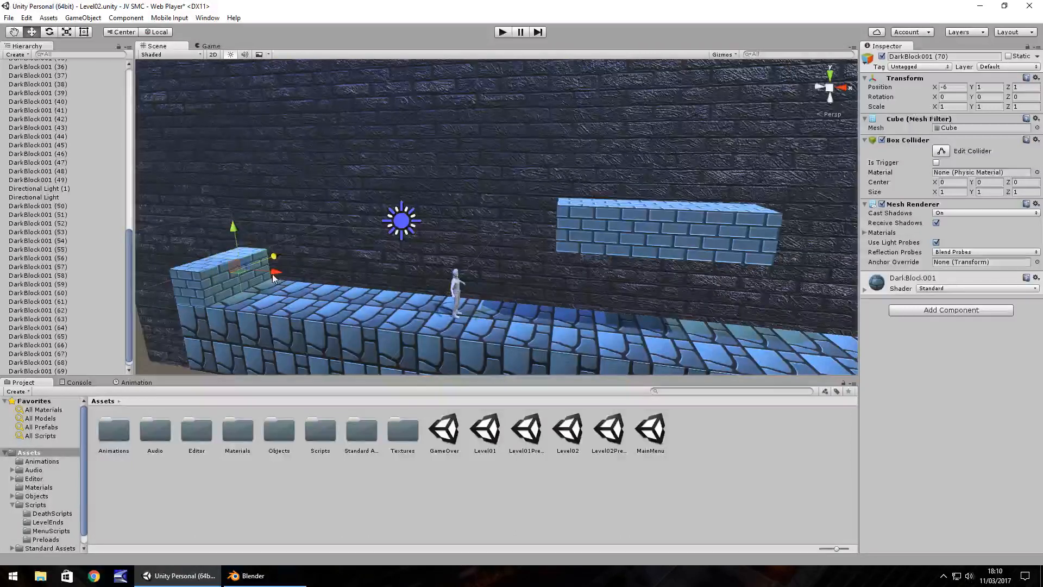
key(ctrl+d)
ctrl+drag(273, 277, 269, 280)
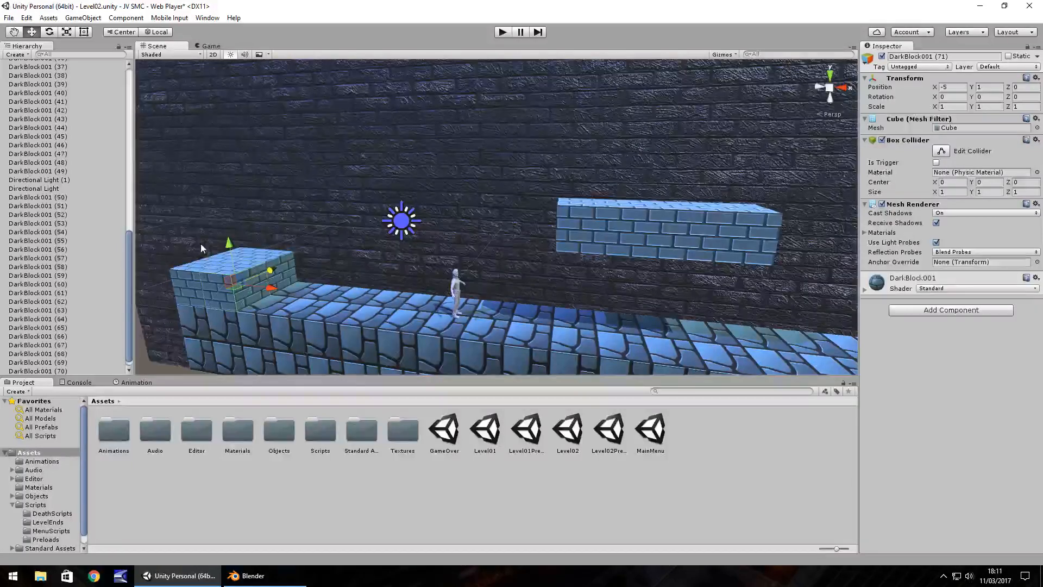
Select the four bricks of the two-by-two layer and duplicate them upward repeatedly to build a tower reaching Y 5.
click(194, 283)
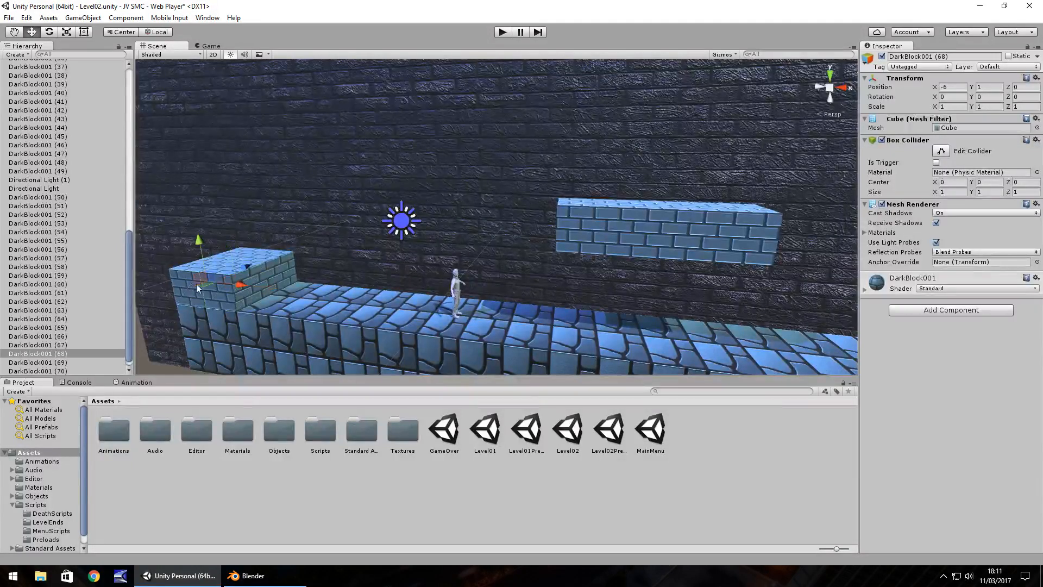
shift+click(232, 301)
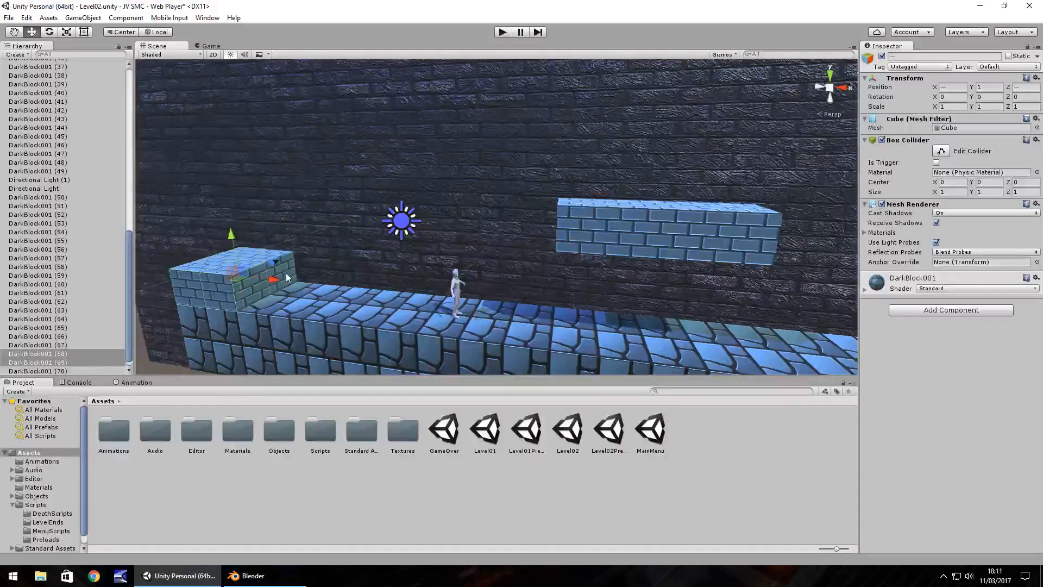
shift+click(291, 266)
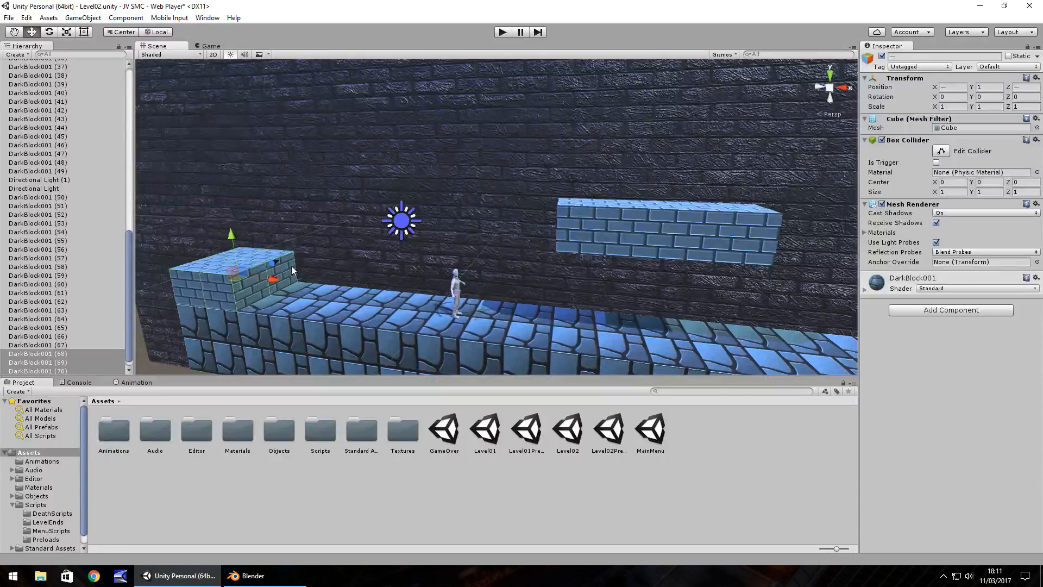
shift+click(233, 242)
ctrl+drag(233, 238, 226, 207)
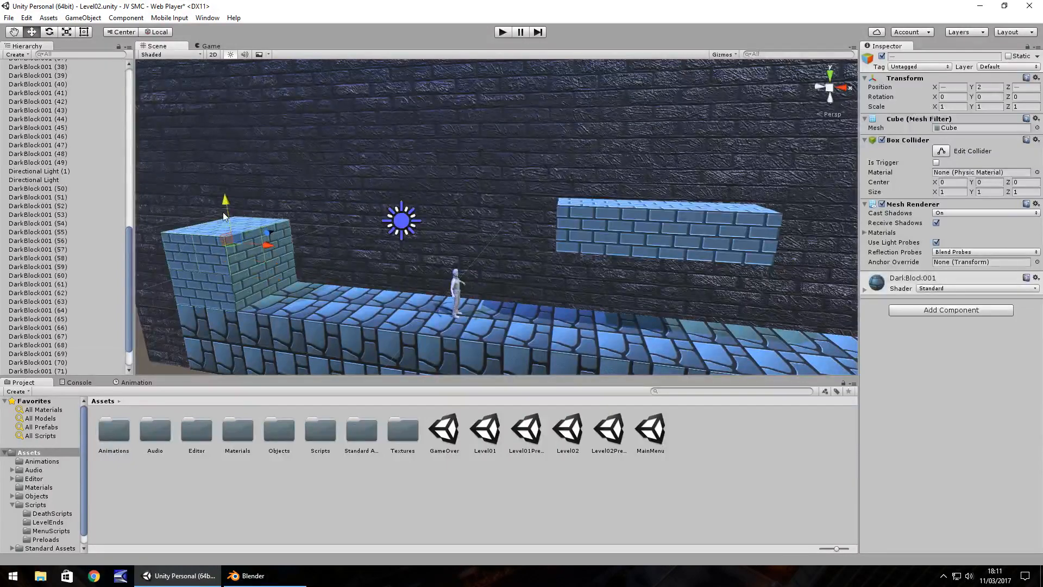
key(ctrl+d)
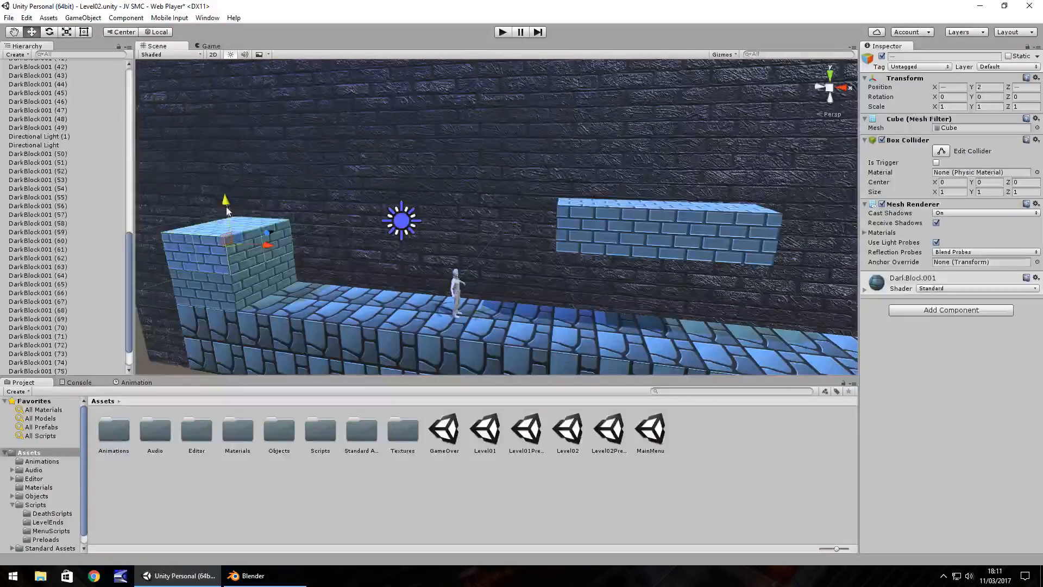
key(ctrl+d)
ctrl+drag(226, 206, 208, 87)
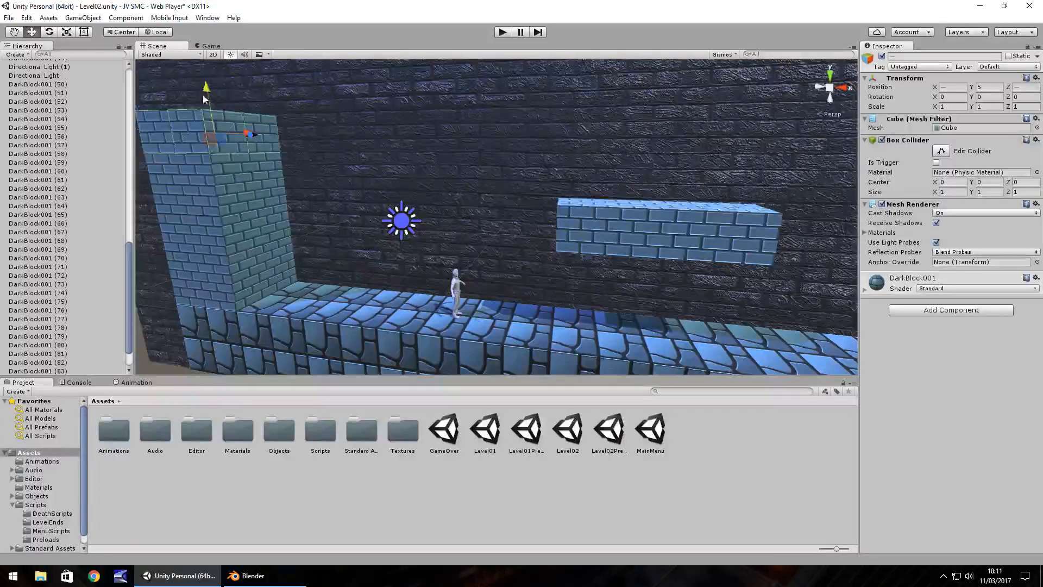
Run the game briefly to check the brick tower in the game view, and stop it.
right_drag(203, 95, 481, 40)
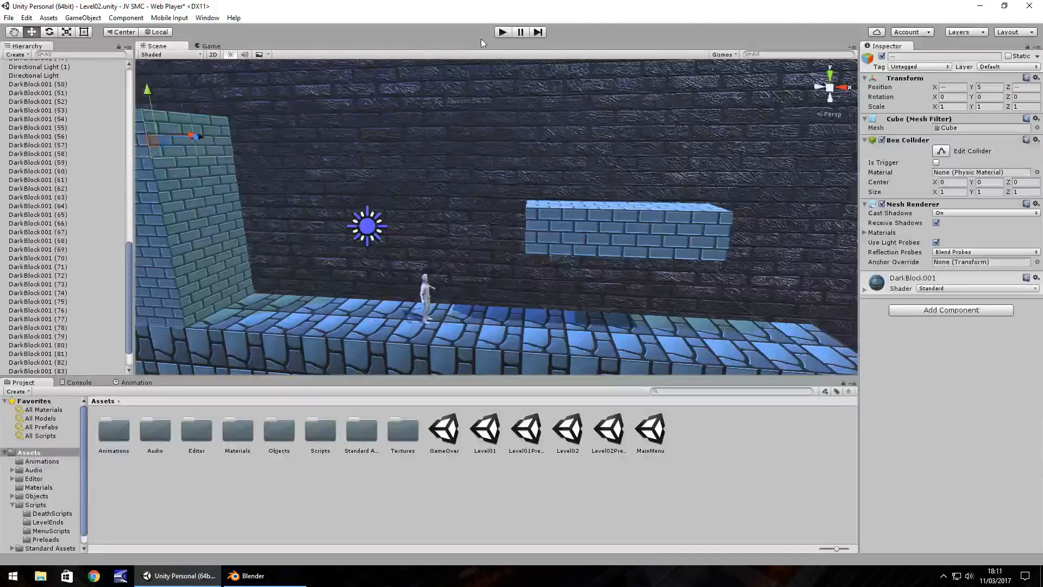
click(501, 33)
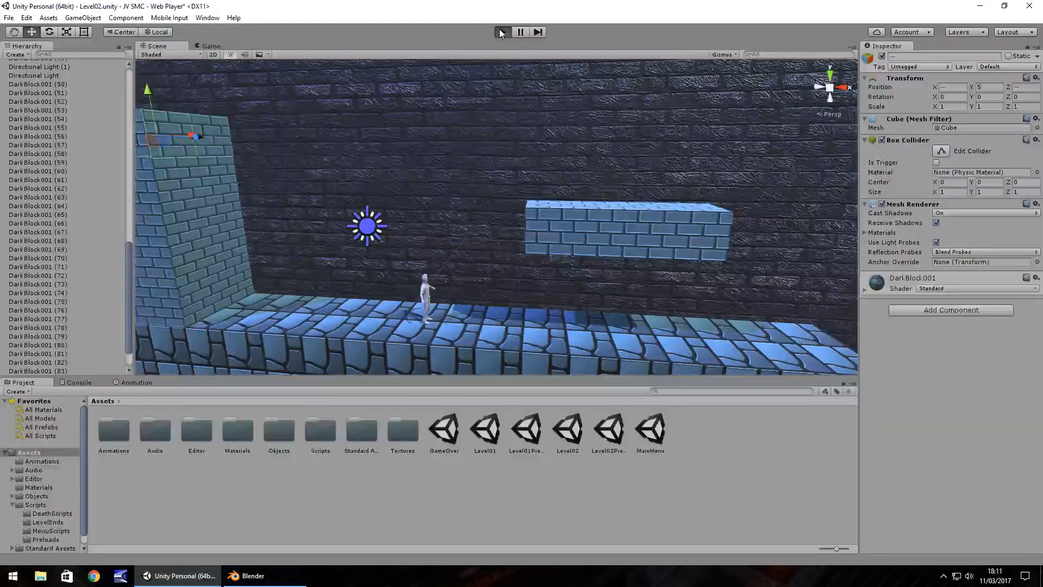
click(501, 34)
Select the ground blocks at the tower's outer end and duplicate them outward until the ground reaches X -8.
right_drag(328, 234, 304, 265)
key(a)
key(a)
key(s)
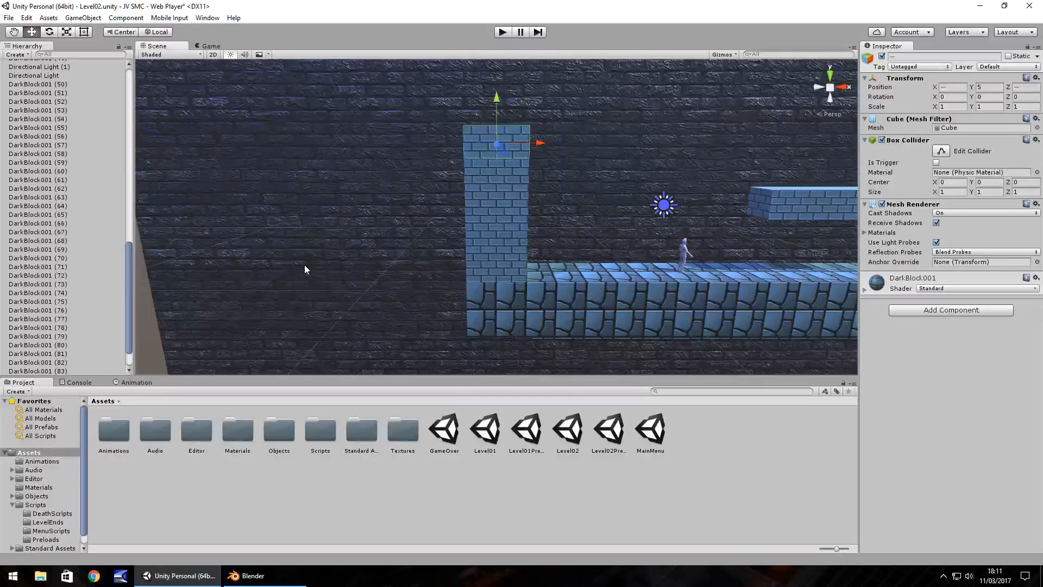
right_drag(448, 325, 596, 288)
drag(596, 288, 615, 314)
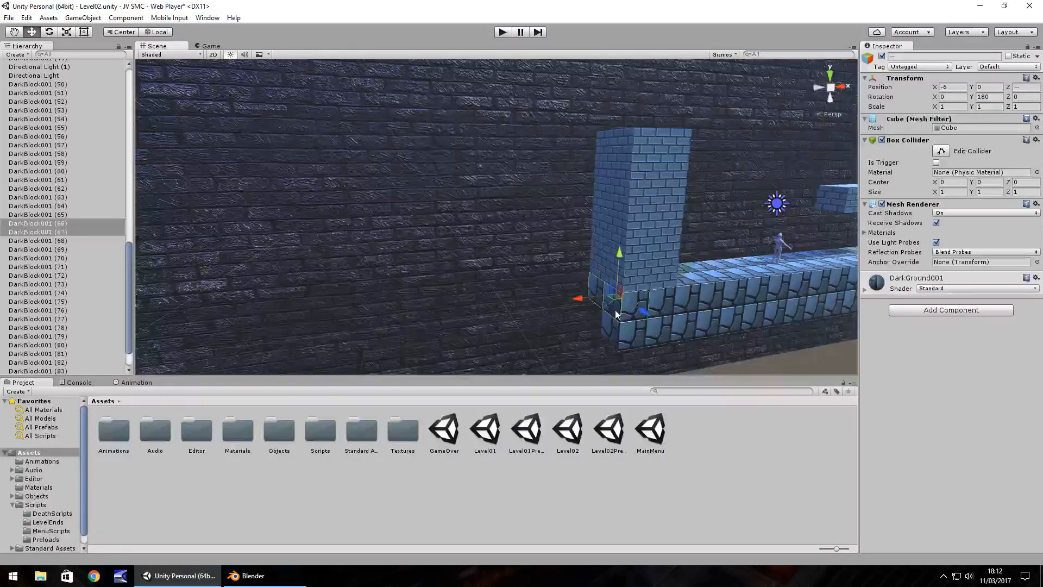
shift+click(614, 330)
key(ctrl+d)
ctrl+drag(581, 309, 527, 320)
key(ctrl+d)
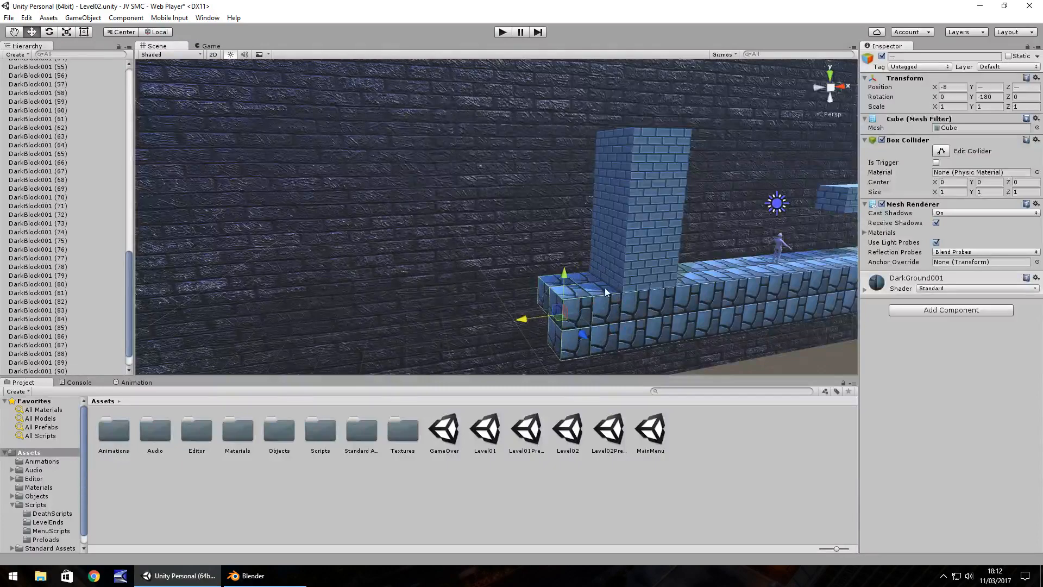
Duplicate the tower's outer bottom brick pair outward to X -7 and -8, stacking the copies from Y 1 to 3.
click(618, 279)
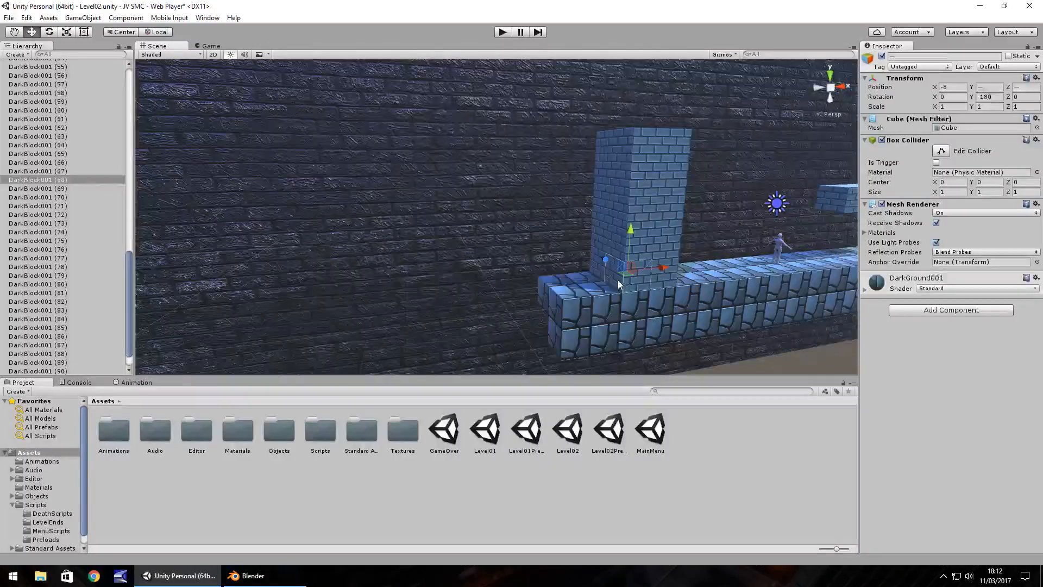
shift+click(611, 233)
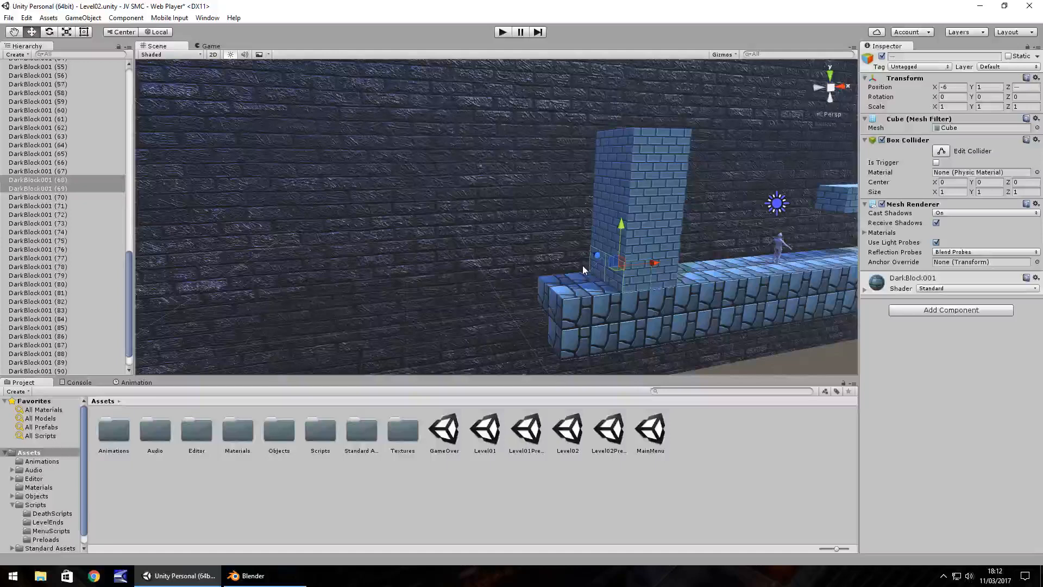
key(ctrl+d)
ctrl+drag(654, 263, 628, 245)
key(ctrl+d)
key(ctrl+d)
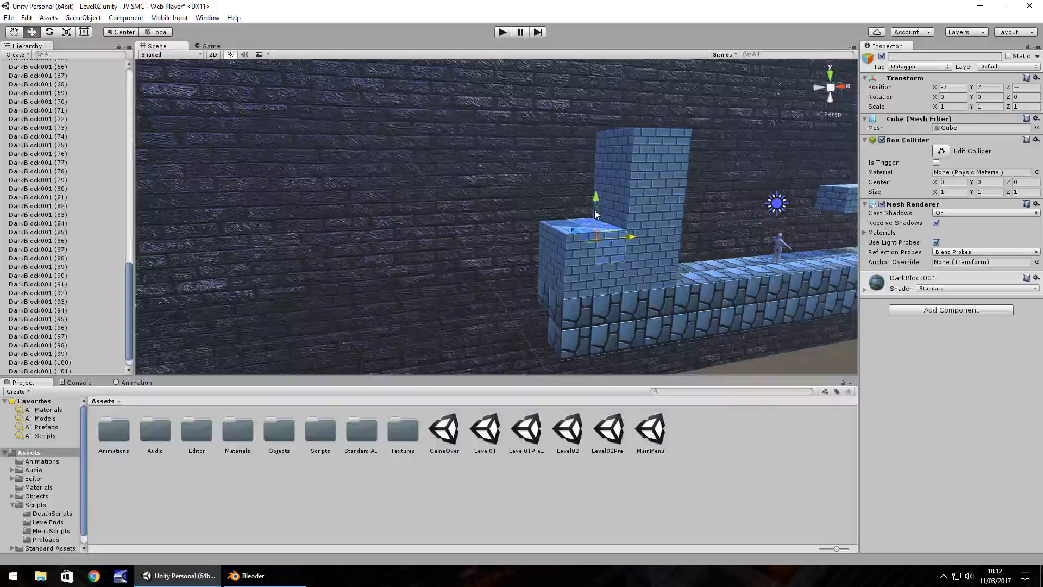
ctrl+drag(596, 213, 605, 212)
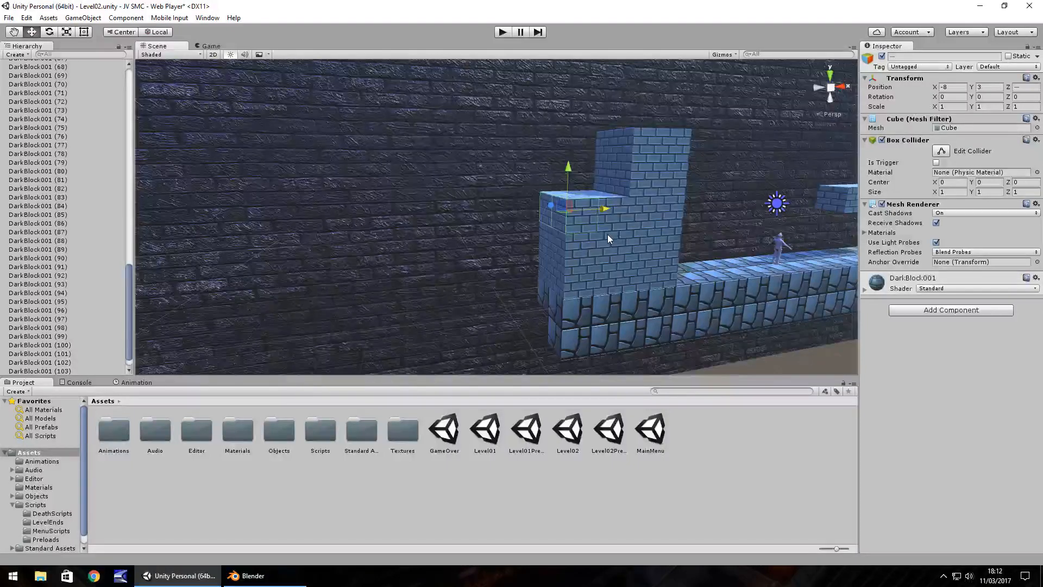
Duplicate brick pairs at Y 4 and 5 across X -8 and -7, and run the game briefly to check the tower.
mouse_move(569, 176)
ctrl+mouse_down()
mouse_move(569, 167)
mouse_move(569, 177)
ctrl+mouse_up()
key(ctrl+d)
ctrl+drag(569, 178, 569, 145)
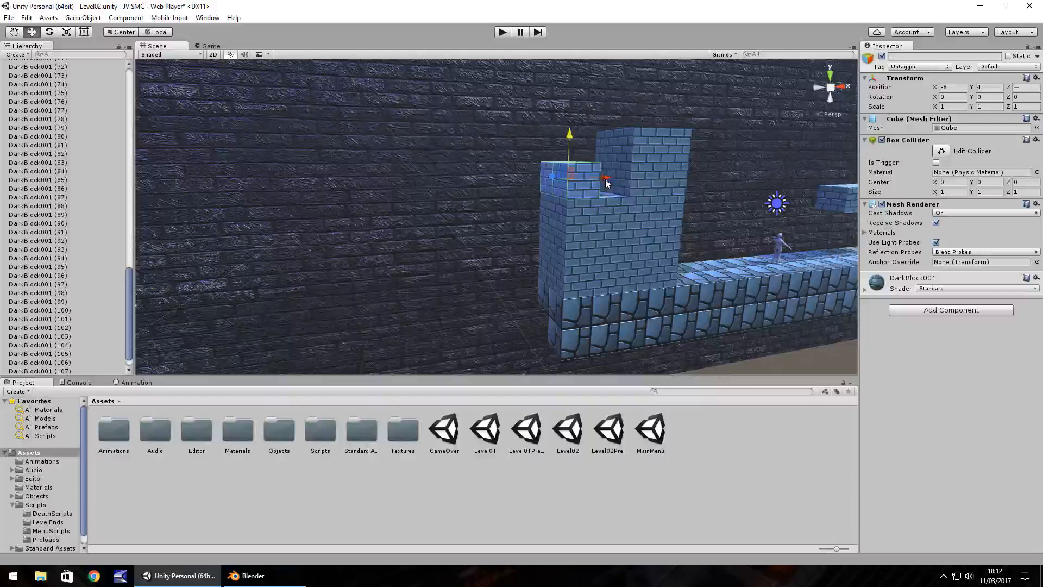
key(ctrl+d)
ctrl+drag(607, 183, 606, 149)
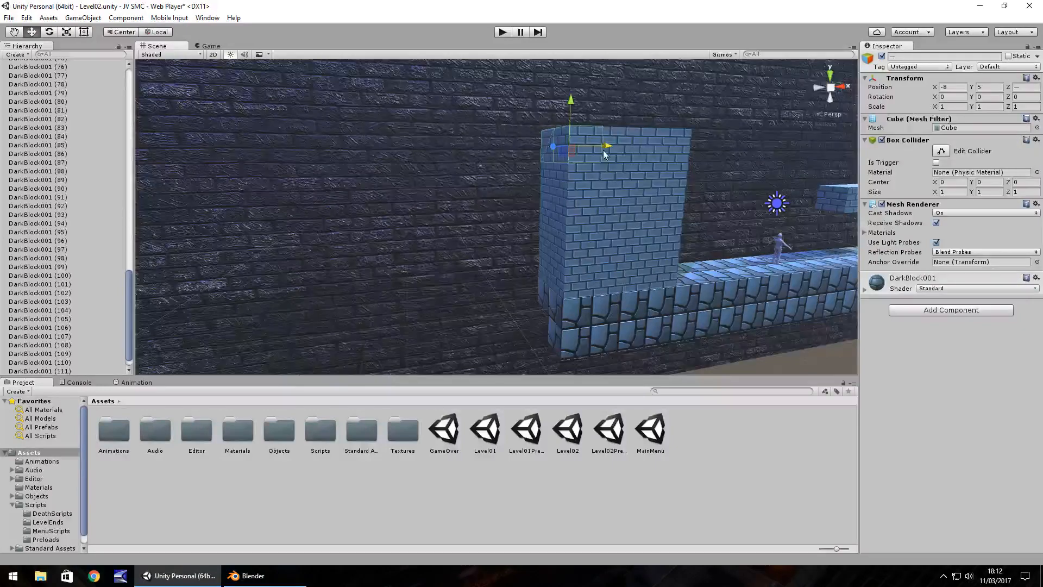
click(499, 32)
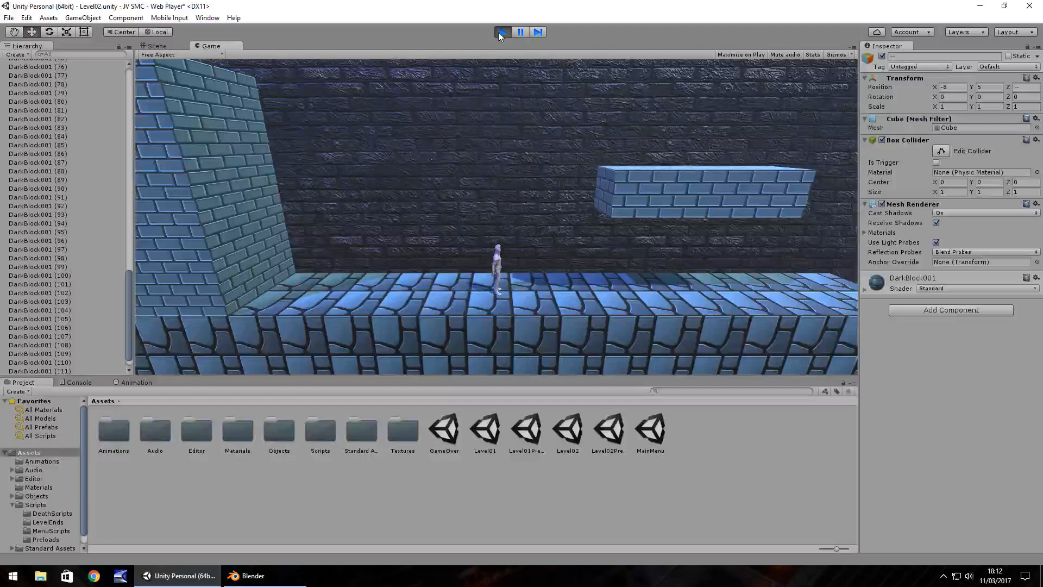
click(503, 32)
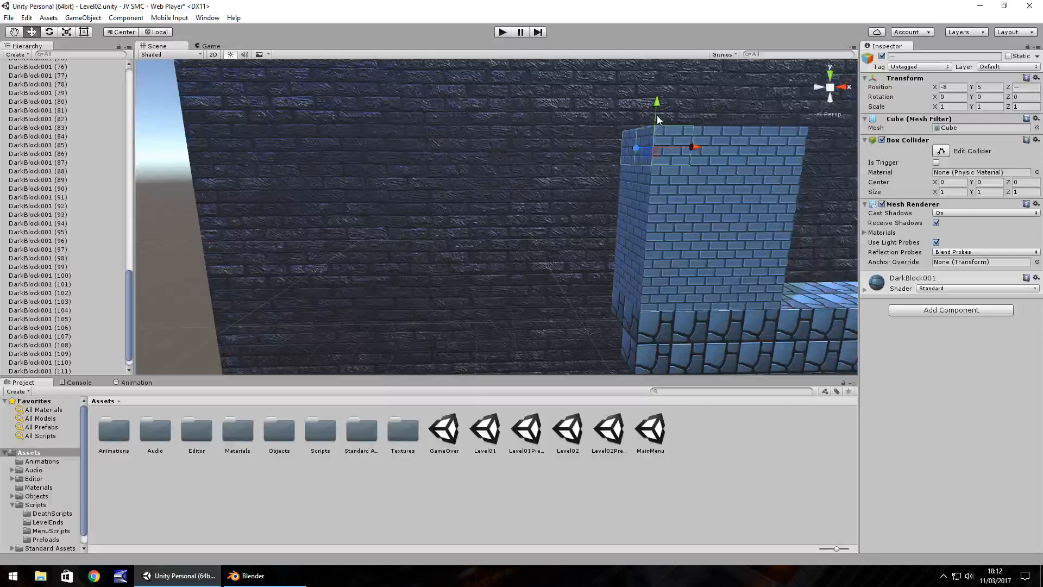
Duplicate the tower's outer top brick pair up to Y 6 and repeat it across the tower from X -8 to -5.
key(ctrl+d)
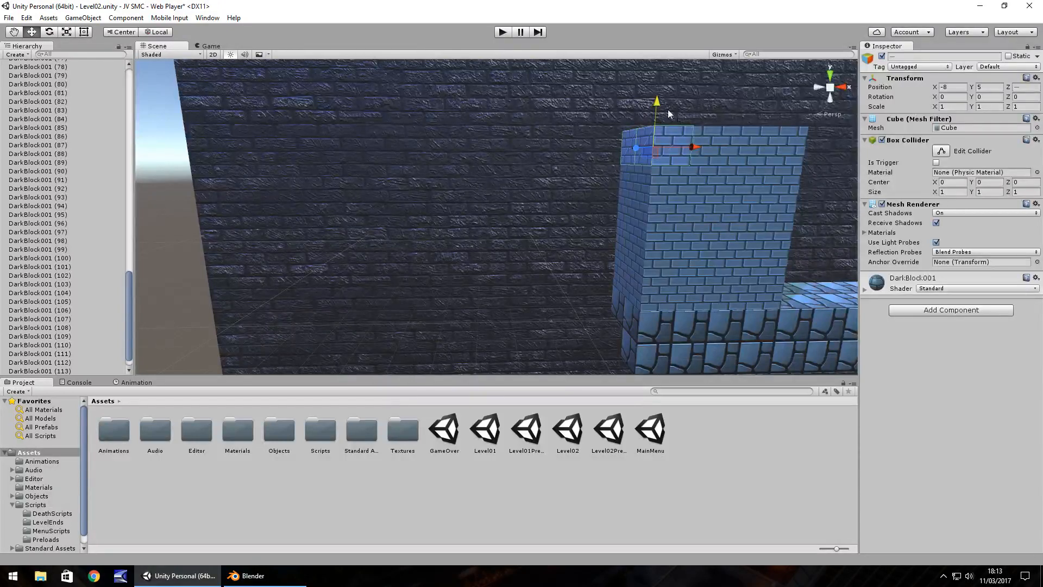
drag(656, 99, 652, 78)
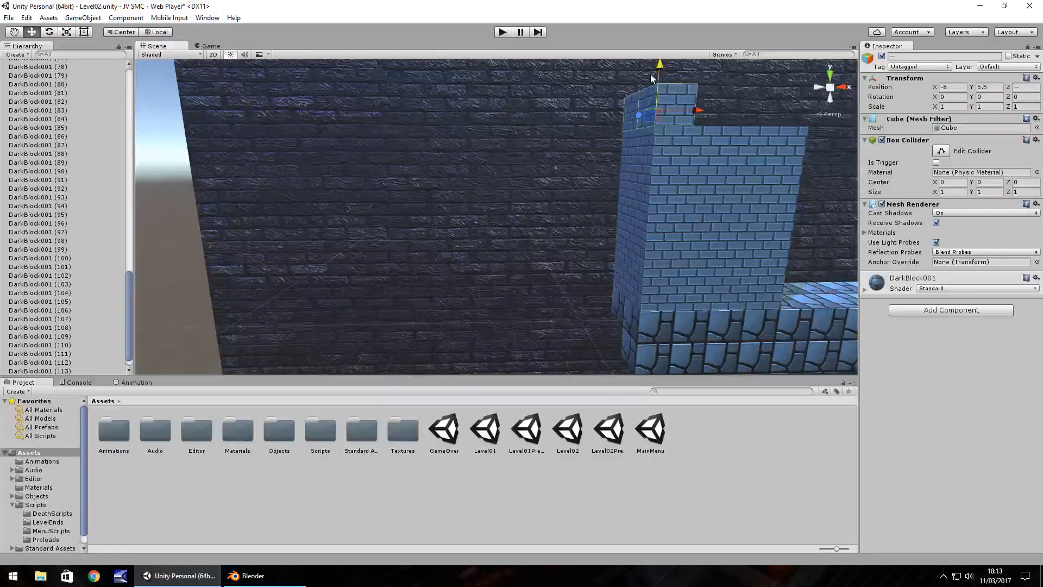
key(ctrl+d)
drag(696, 113, 728, 113)
key(ctrl+d)
drag(729, 113, 799, 113)
key(ctrl+d)
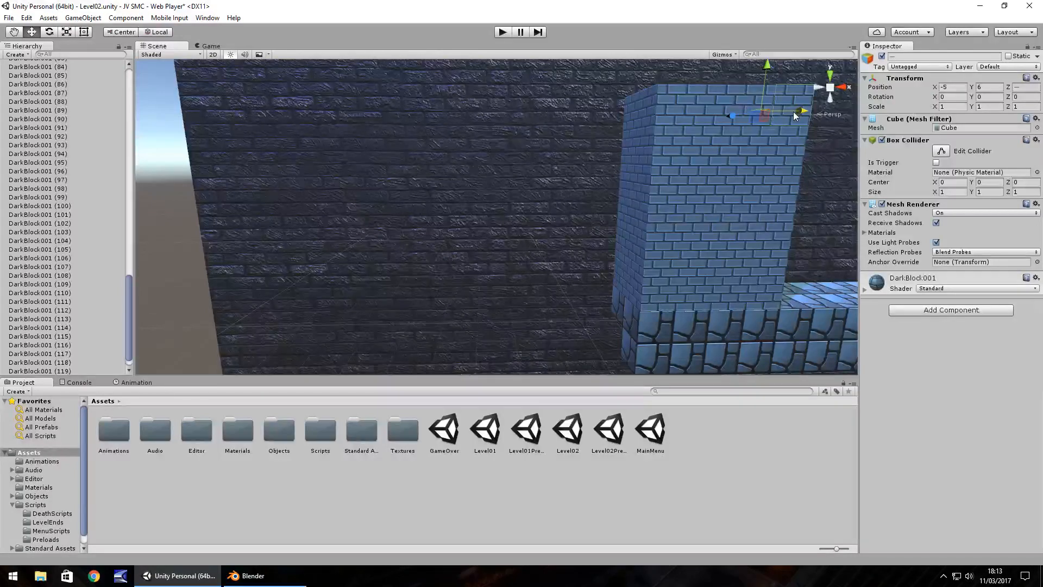
Duplicate the Y 6 brick pair from the tower over the character to form an overhang reaching X 2.
middle_drag(754, 178, 444, 202)
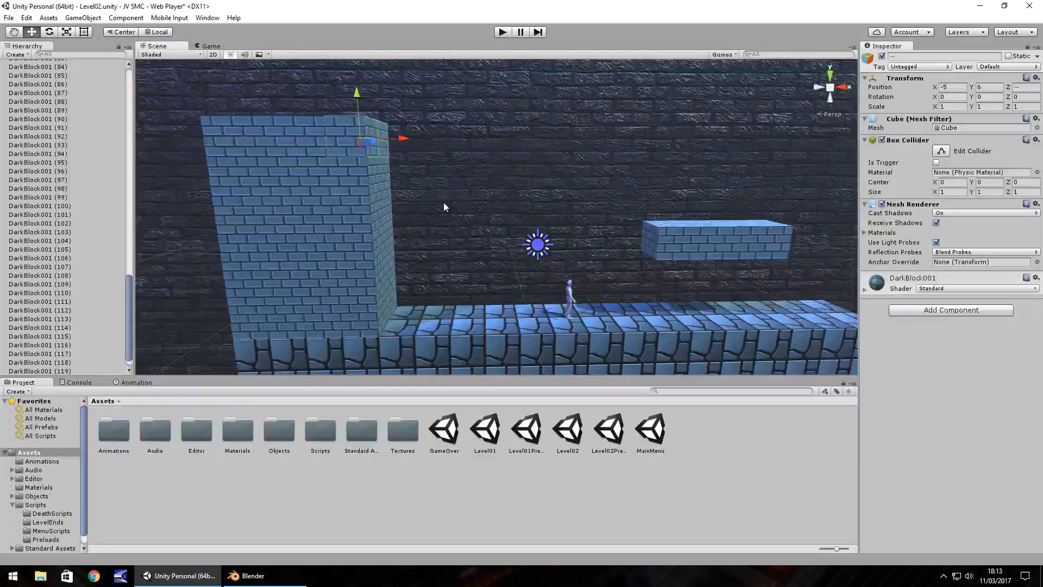
key(ctrl+d)
drag(405, 139, 646, 144)
key(ctrl+d)
key(ctrl+d)
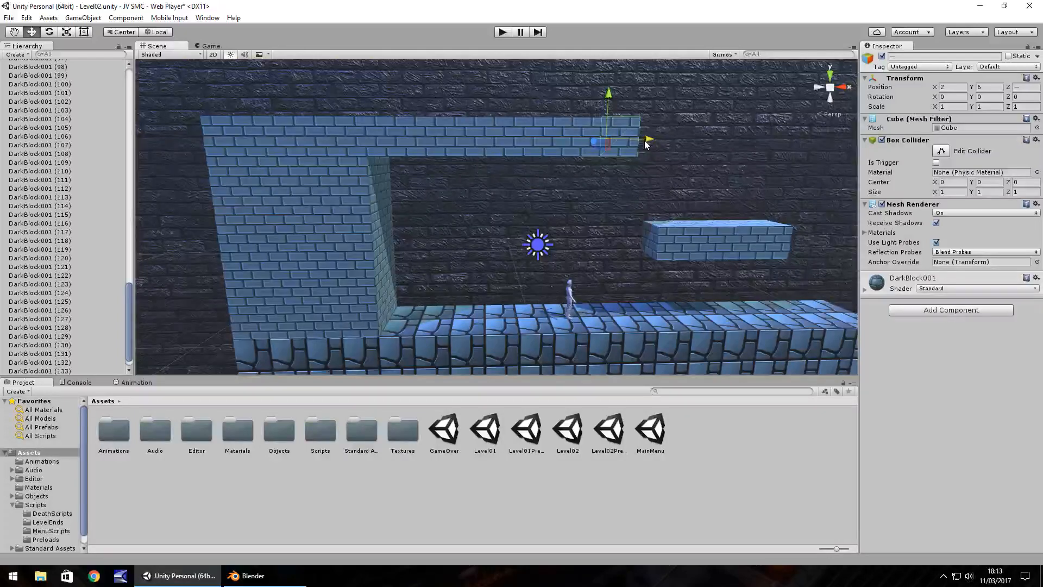
Continue duplicating the overhang's end brick pair at Y 6 above the floating platform until it reaches X 7.
right_drag(649, 173, 587, 171)
key(d)
key(d)
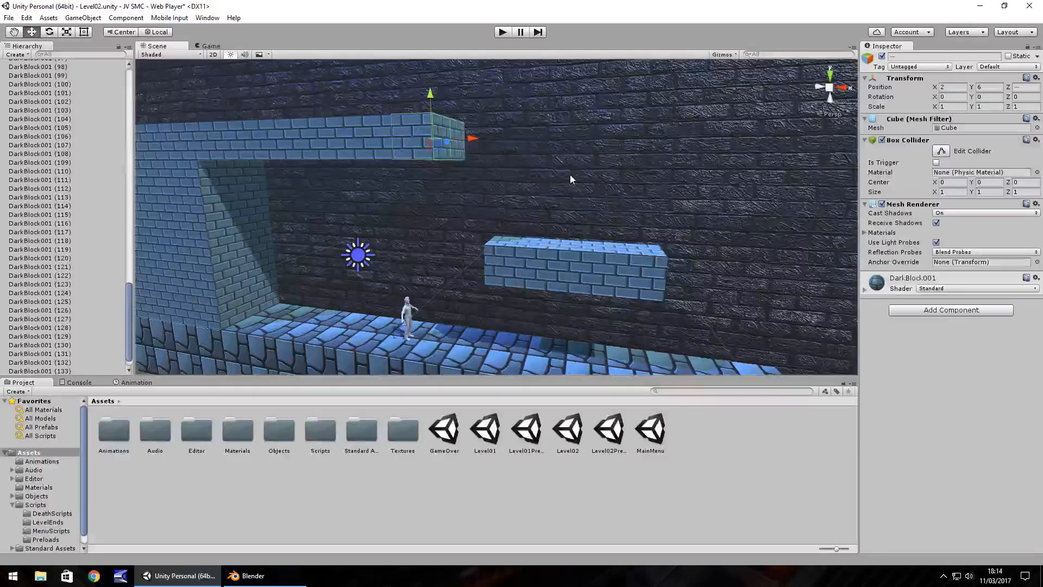
key(ctrl+d)
ctrl+drag(474, 144, 544, 145)
key(ctrl+d)
key(ctrl+d)
ctrl+drag(545, 145, 625, 144)
key(ctrl+d)
key(ctrl+d)
ctrl+drag(625, 144, 667, 145)
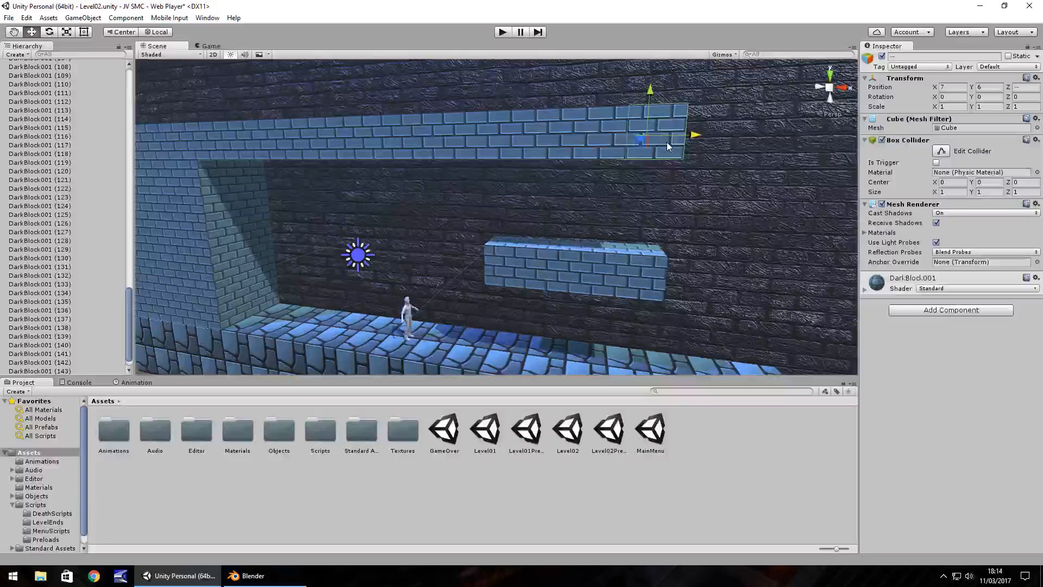
Duplicate the end brick pair further along to extend the overhead ceiling to X 9.
middle_drag(667, 142, 478, 178)
key(ctrl+d)
ctrl+drag(503, 139, 591, 148)
key(ctrl+d)
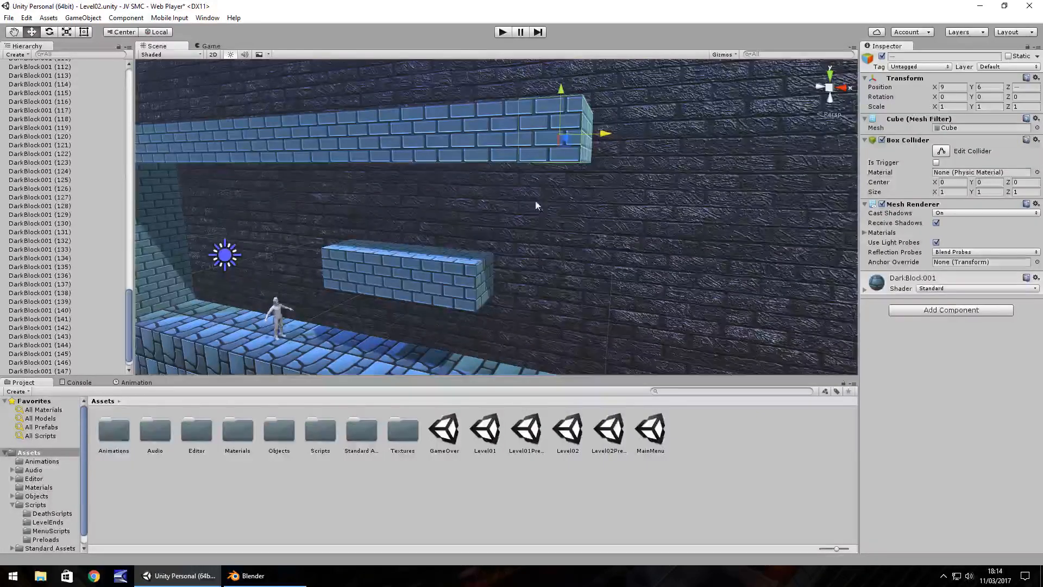
Play-test the level by running the character both ways beneath the ceiling and jumping, and stop the game.
click(503, 31)
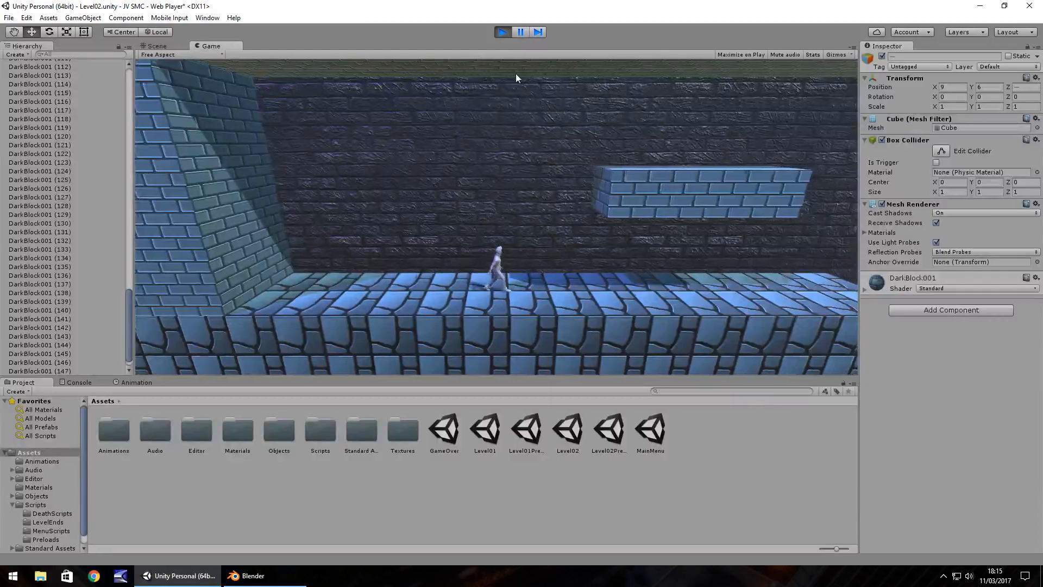
key(Right)
key(Left)
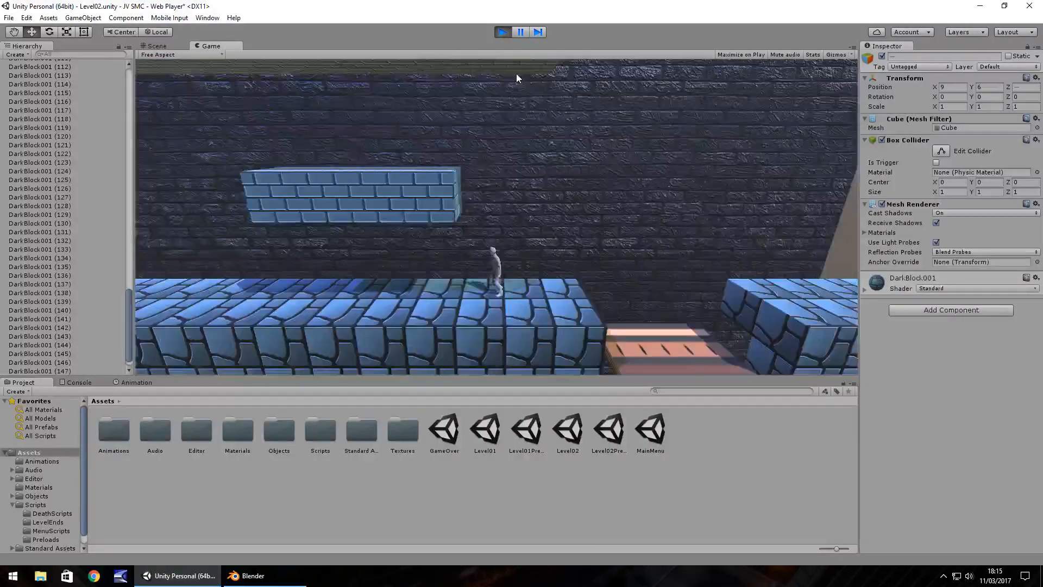
key(Left)
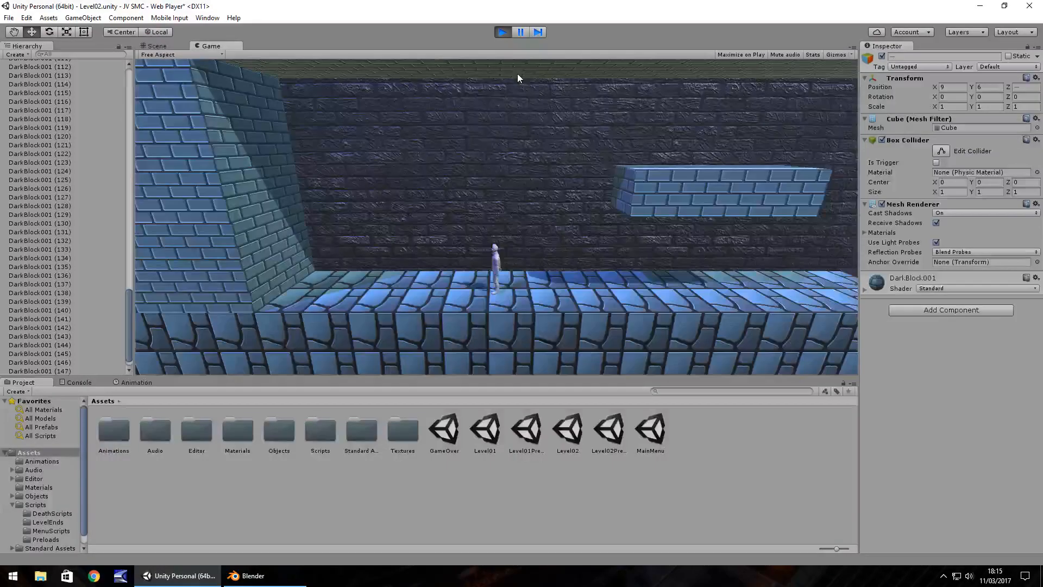
key(Right)
key(space)
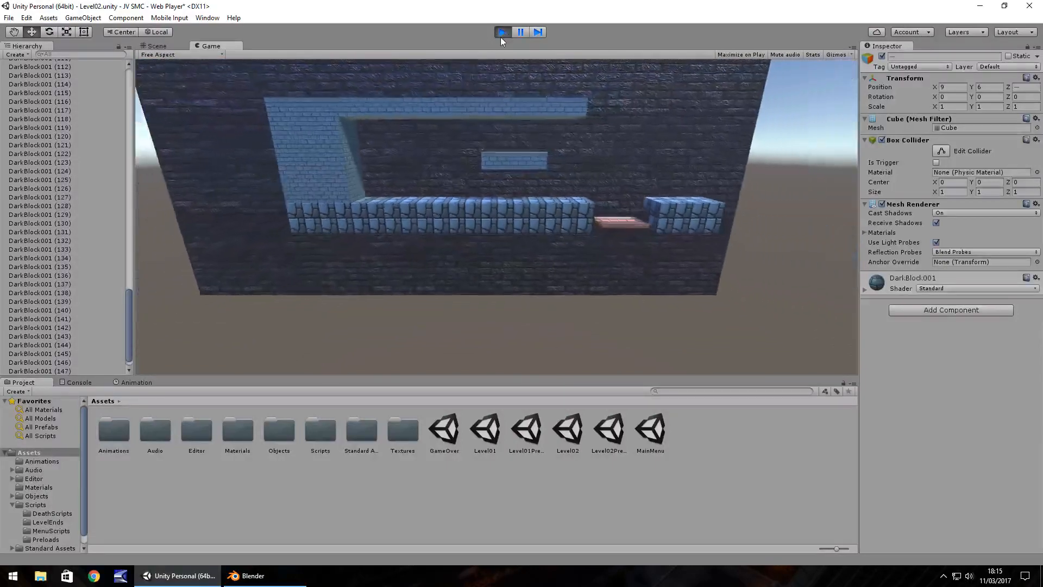
click(501, 36)
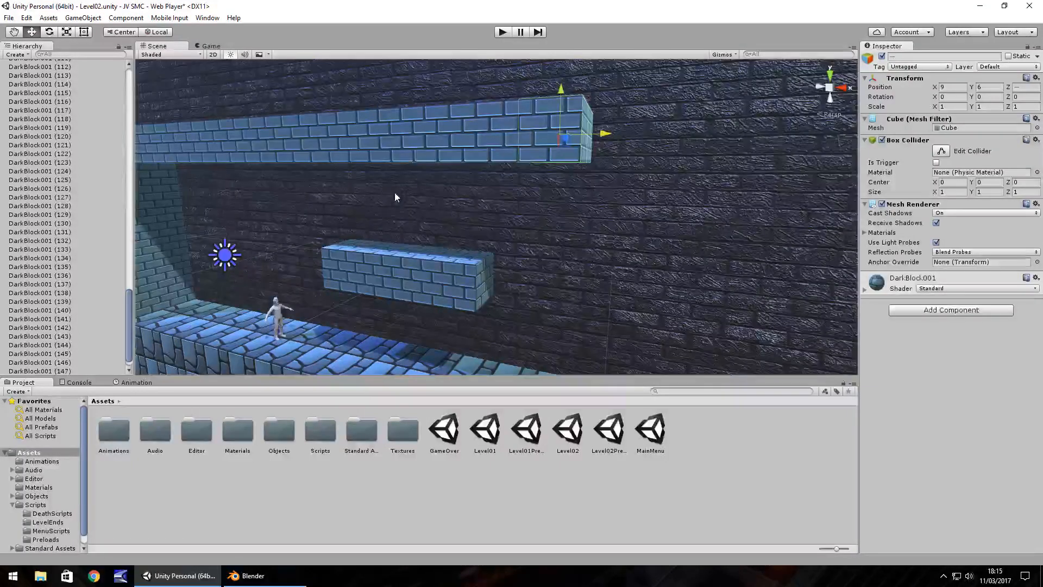
right_drag(395, 193, 434, 206)
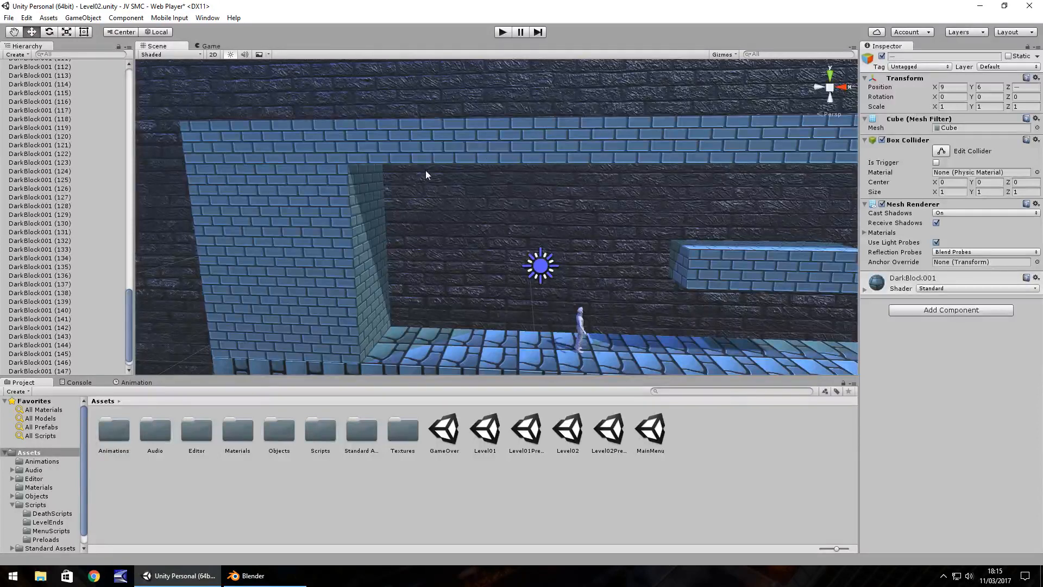
alt+drag(414, 233, 452, 186)
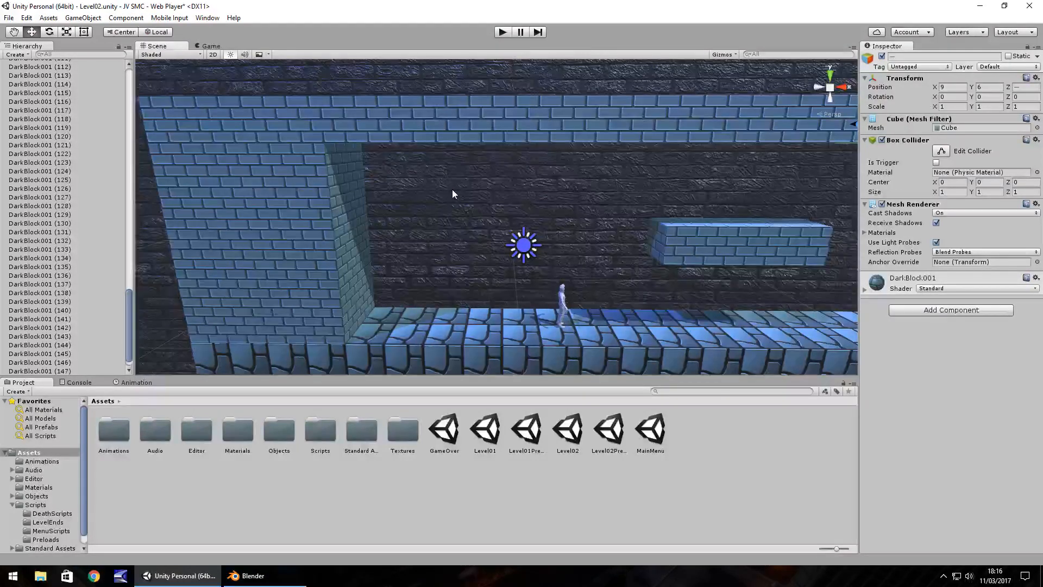
middle_drag(565, 192, 525, 187)
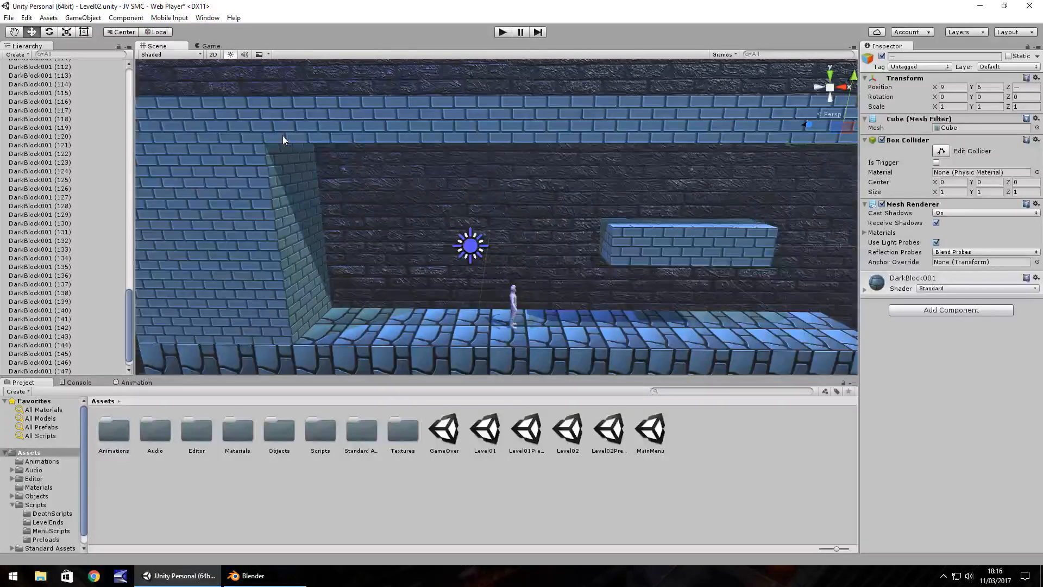
middle_drag(603, 280, 506, 255)
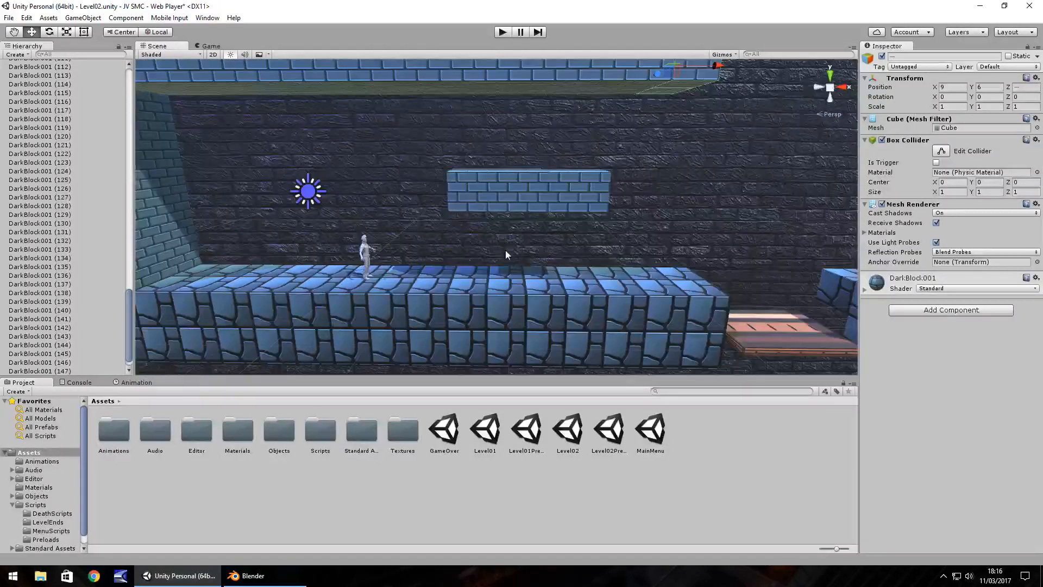
right_drag(506, 250, 511, 234)
click(458, 220)
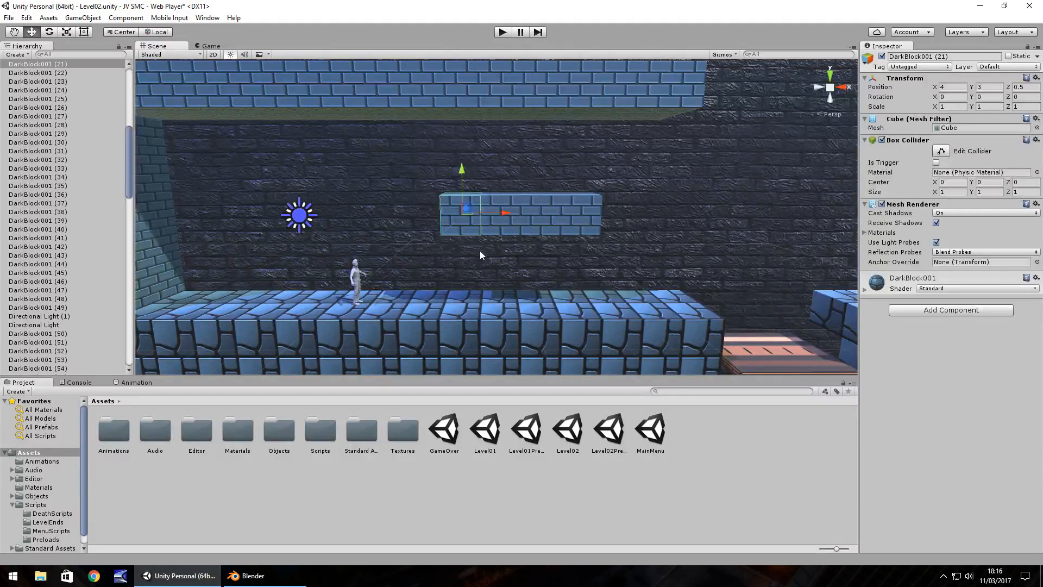
right_drag(480, 255, 513, 212)
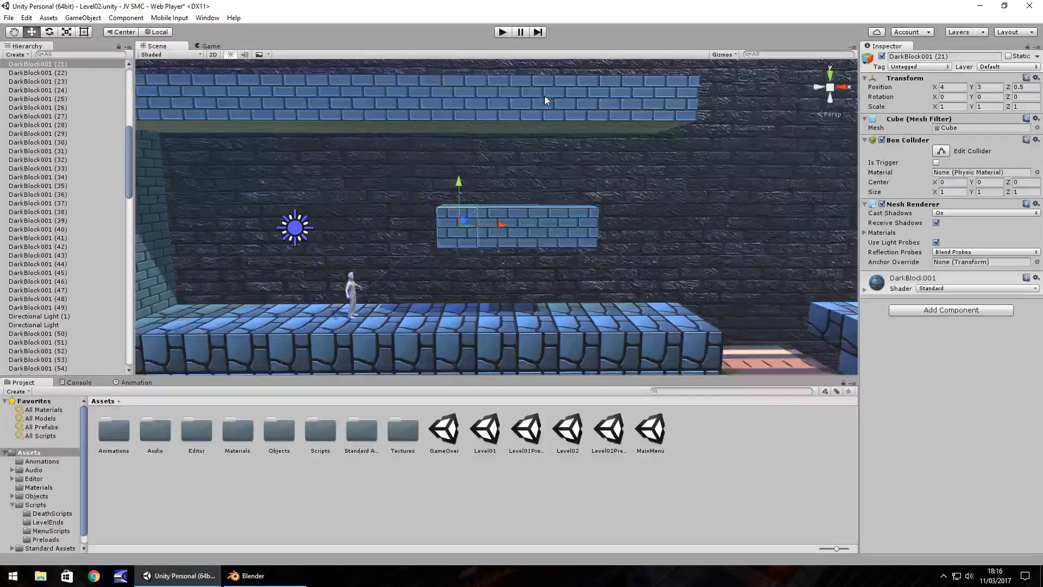
Select the ground blocks at X 18 beyond the gap and duplicate them outward to extend the ground to X 21.
right_drag(544, 96, 501, 296)
click(597, 281)
click(513, 320)
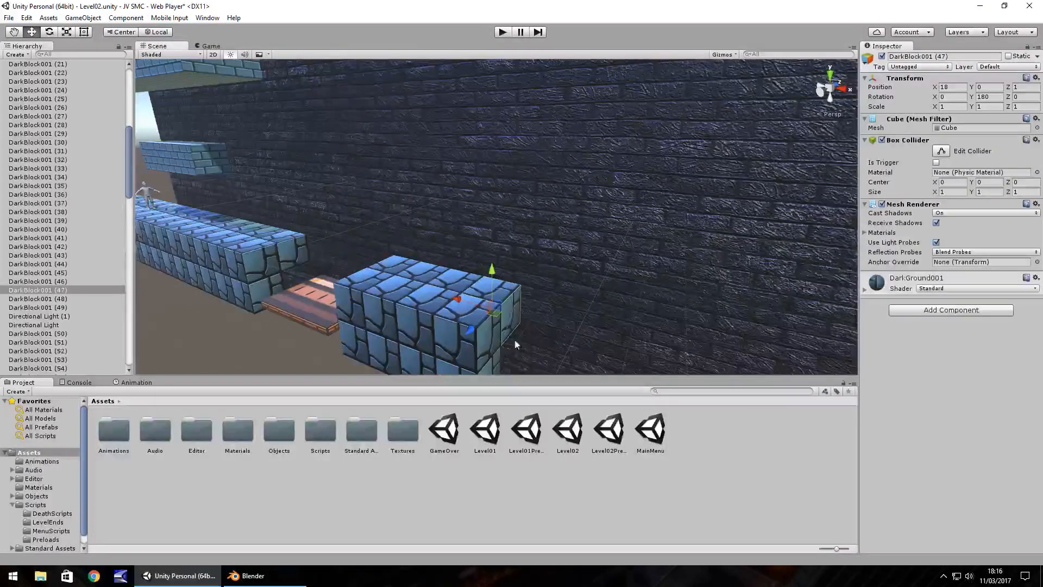
right_drag(515, 345, 522, 289)
shift+click(557, 247)
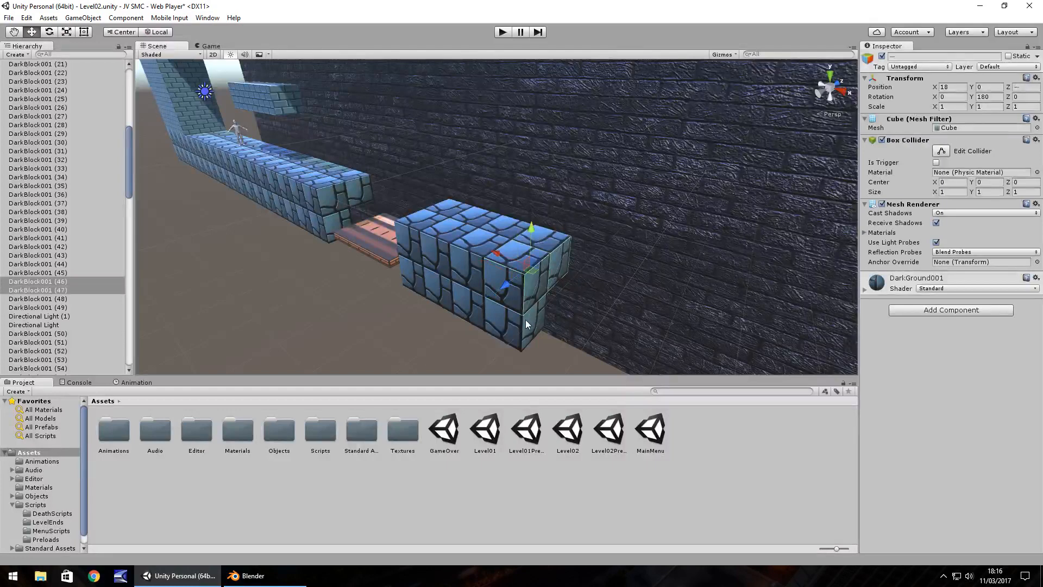
shift+click(529, 318)
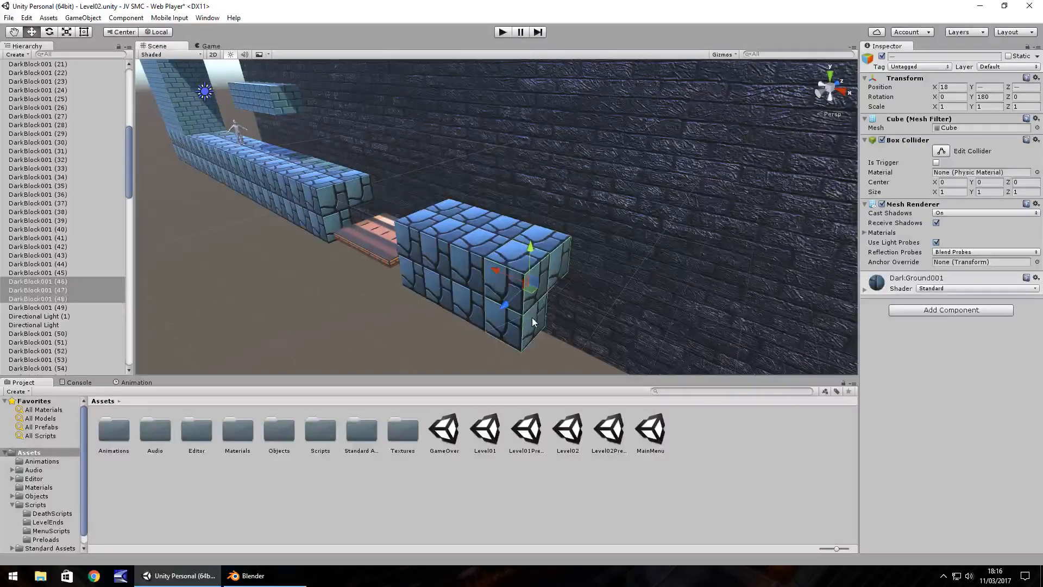
key(ctrl+d)
drag(532, 317, 632, 325)
key(ctrl+d)
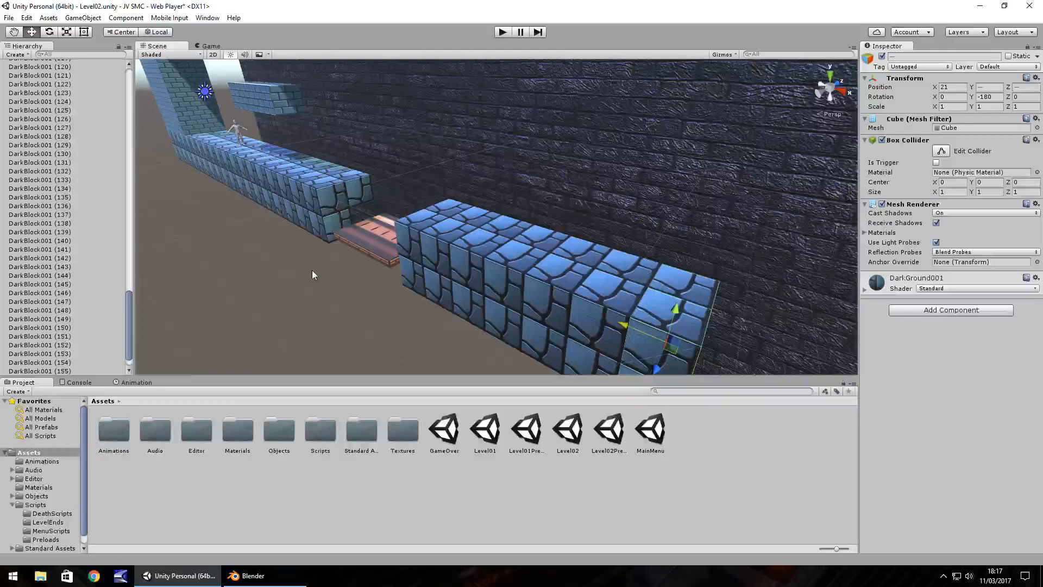
Play-test the gap by running and jumping the character through the sunken platform onto the extended ground, and stop the game.
right_drag(312, 270, 337, 229)
scroll(418, 219, down, 2)
middle_drag(337, 230, 359, 232)
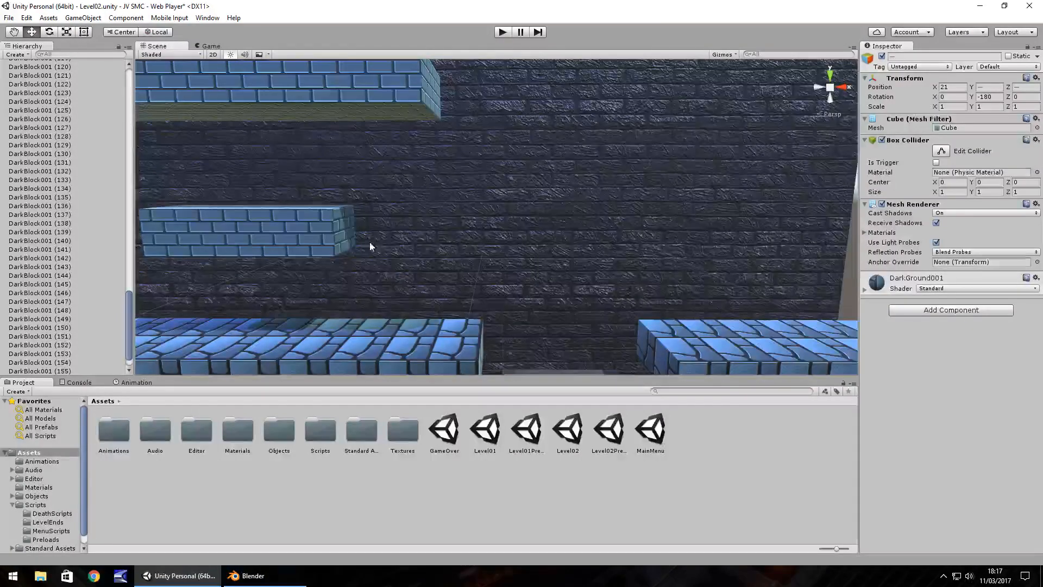
alt+drag(369, 246, 508, 284)
click(501, 32)
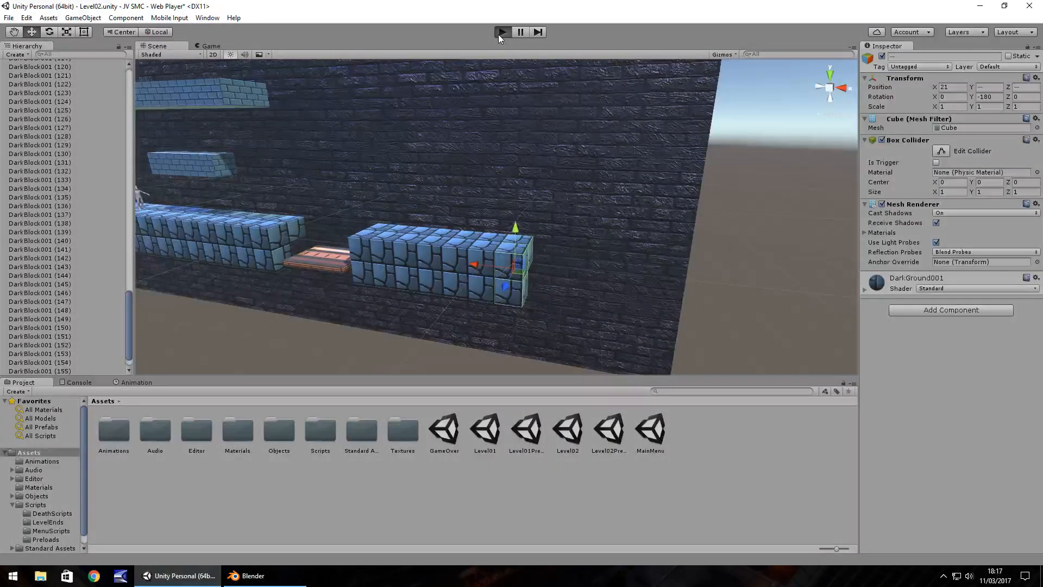
key(Right)
key(space)
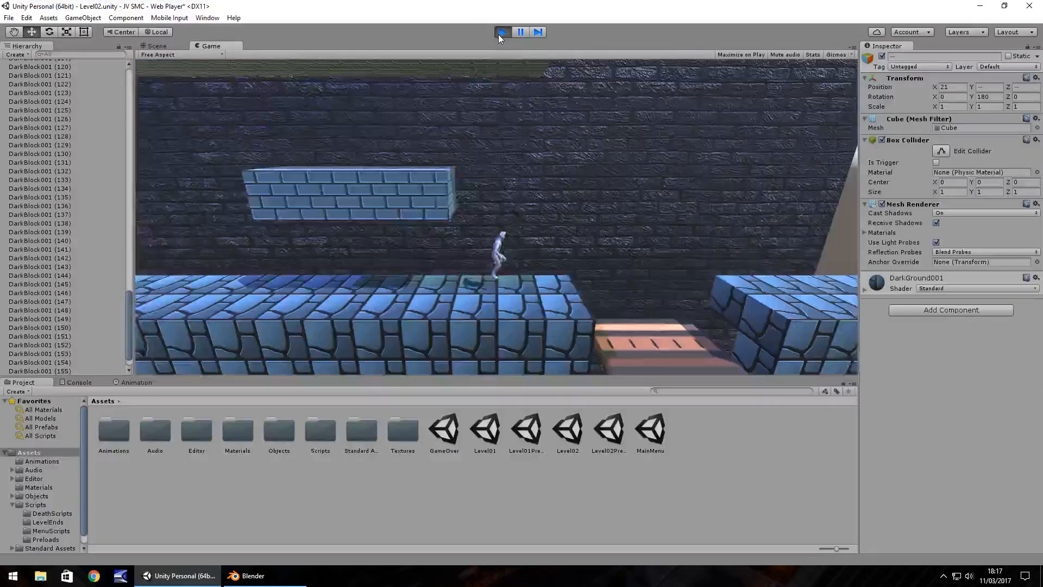
key(Right)
key(space)
key(Left)
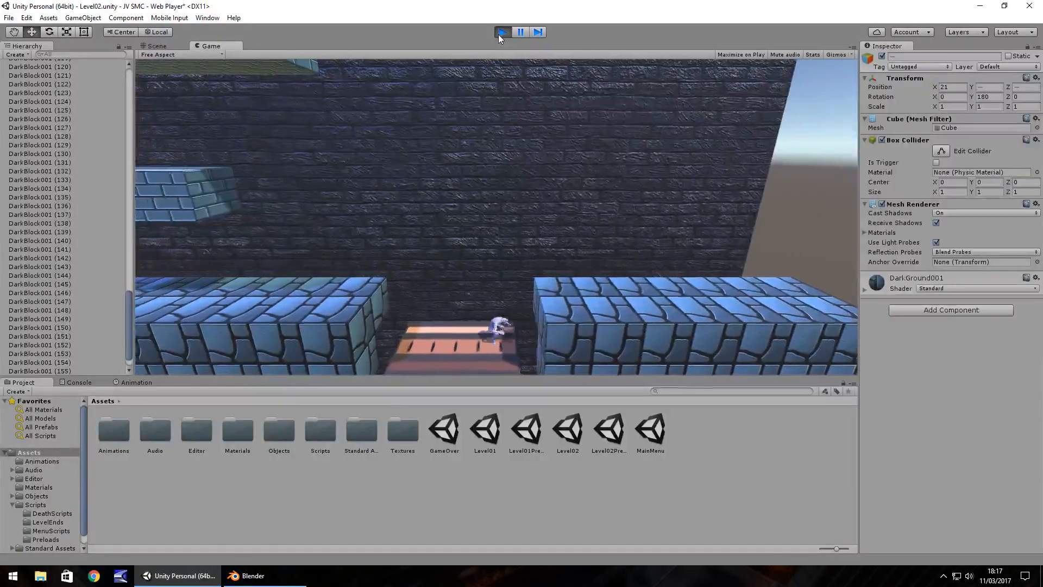
key(Left)
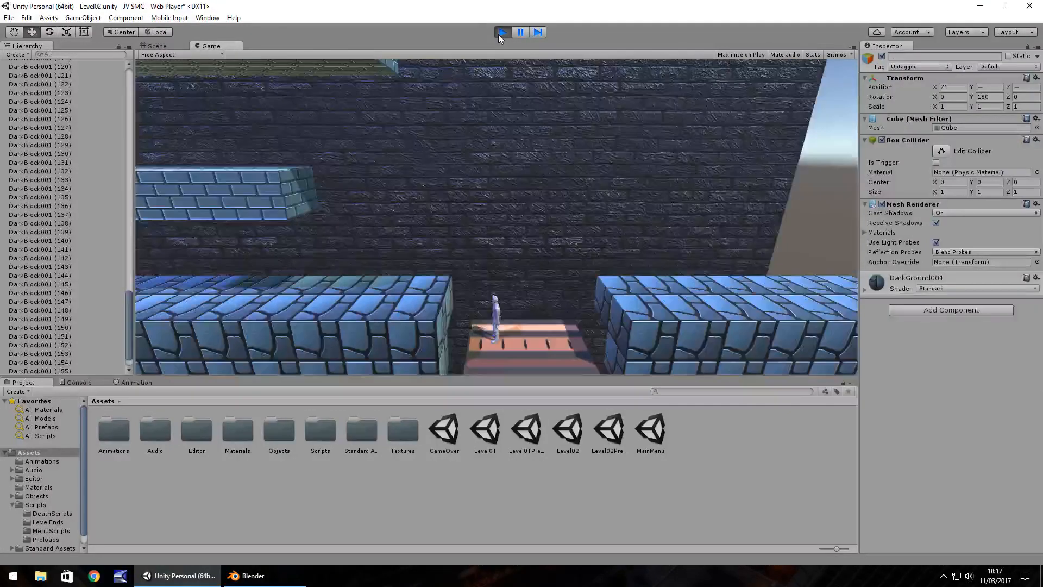
key(Right)
key(space)
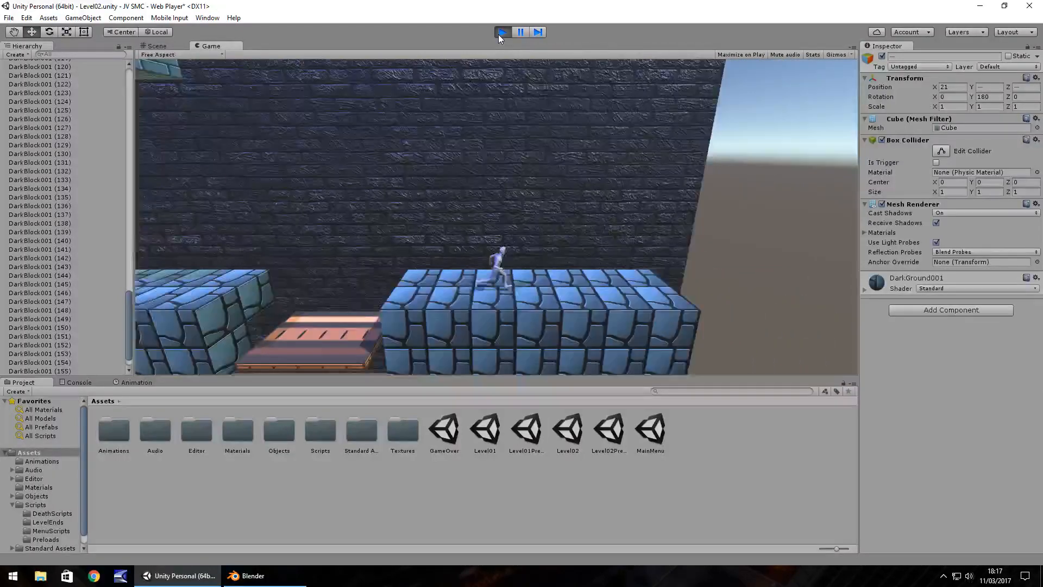
click(499, 34)
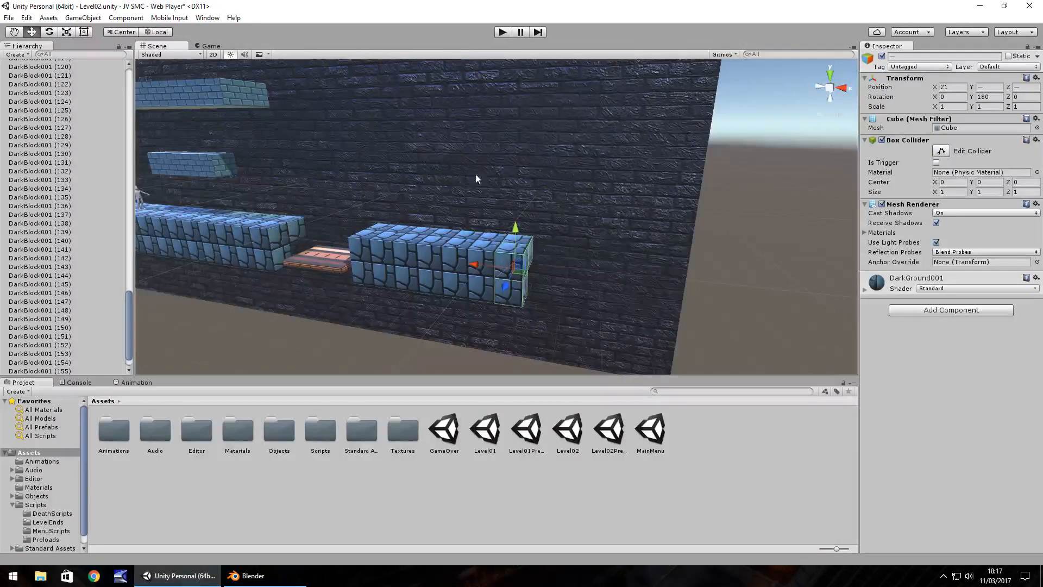
Duplicate the stacked background wall panels at X 20 and move the copies to X 40.
alt+drag(476, 178, 587, 207)
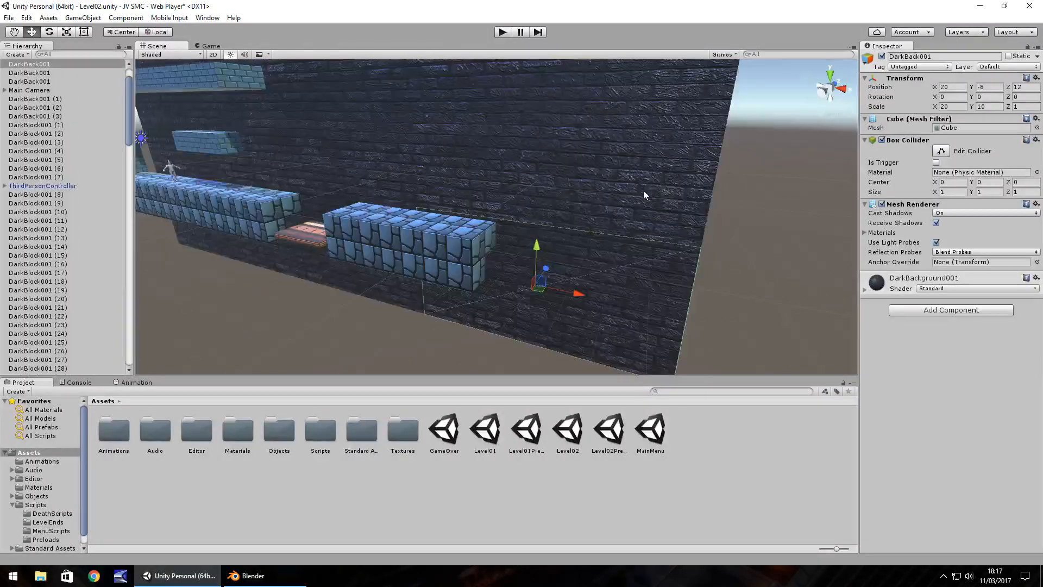
shift+click(647, 191)
right_drag(647, 192, 636, 153)
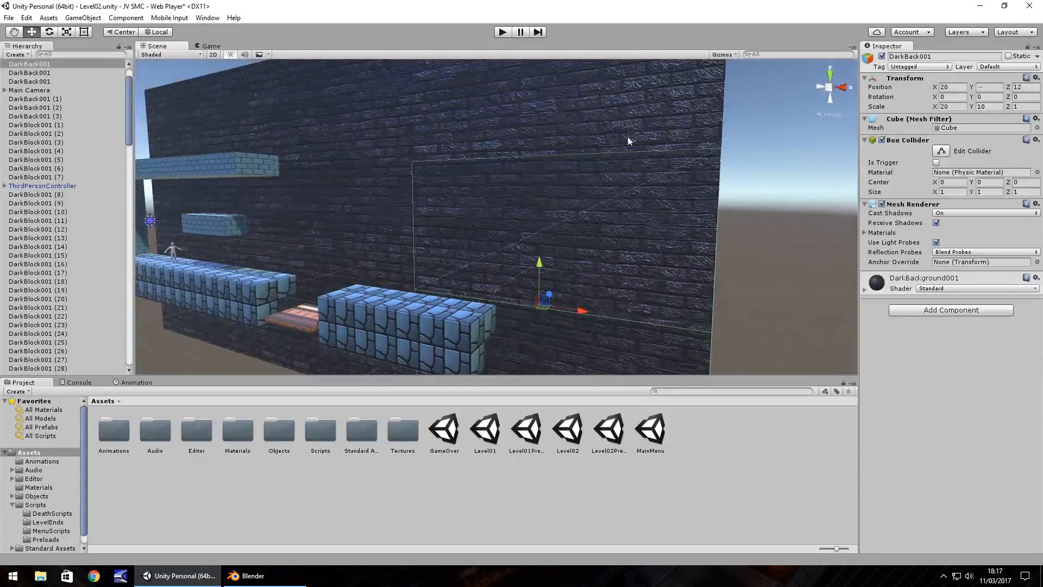
shift+click(617, 114)
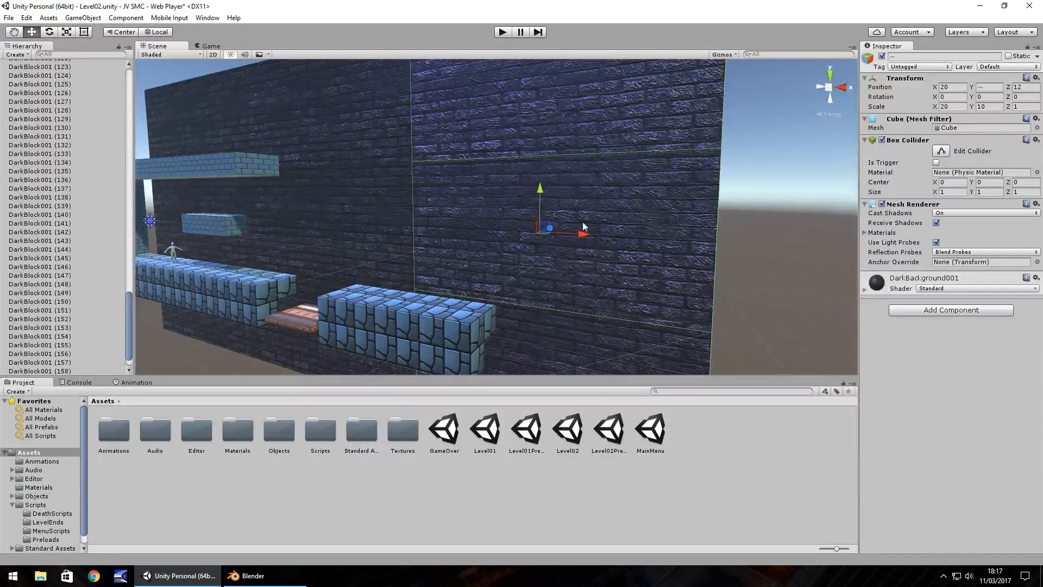
drag(583, 234, 645, 239)
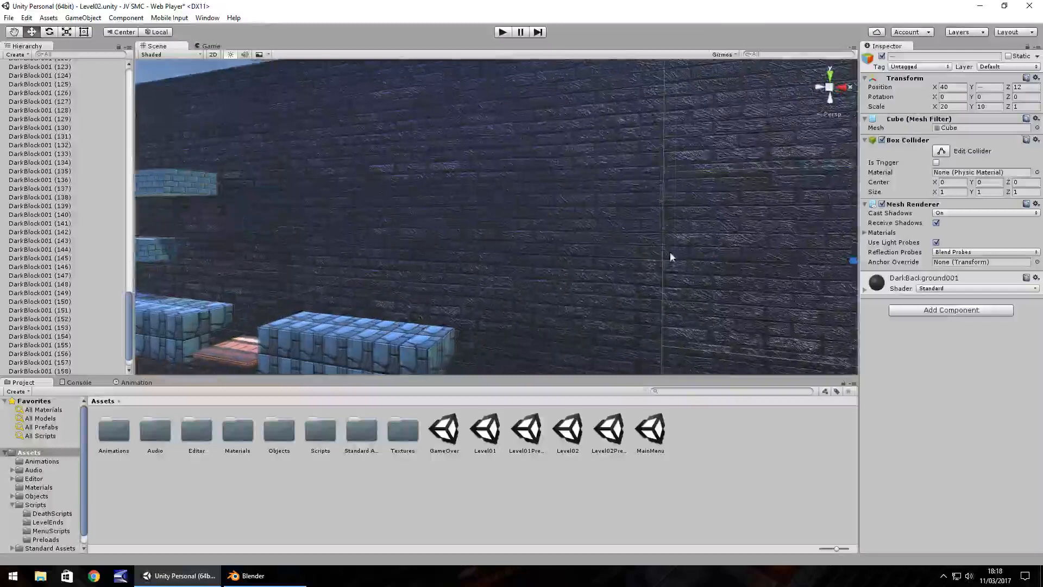
middle_drag(670, 252, 804, 254)
Delete the Y 6 ceiling blocks from X -4 to X -2 beside the starting wall, and run the game briefly to check the opening.
middle_drag(359, 278, 510, 281)
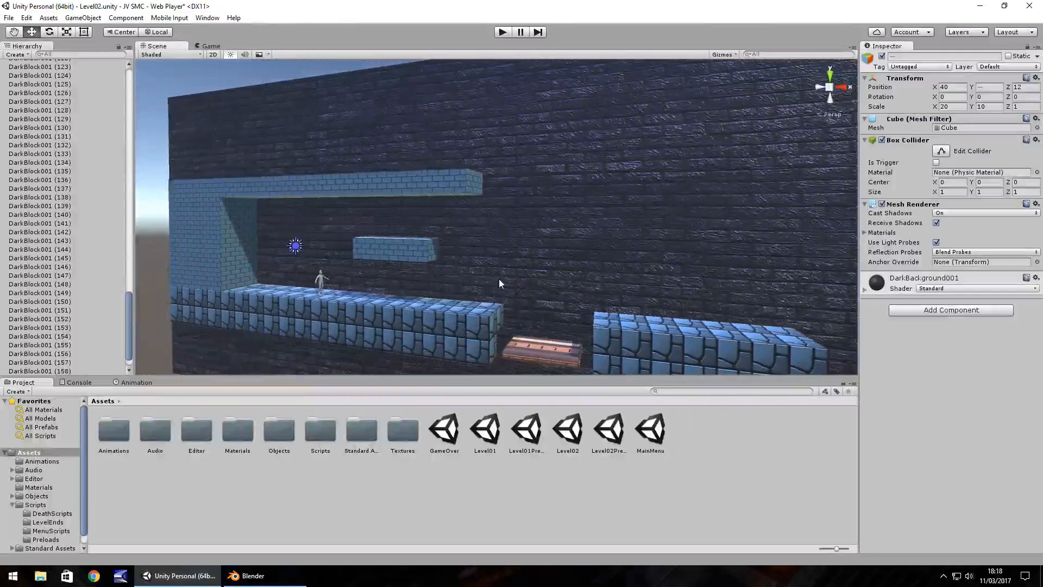
scroll(489, 280, up, 5)
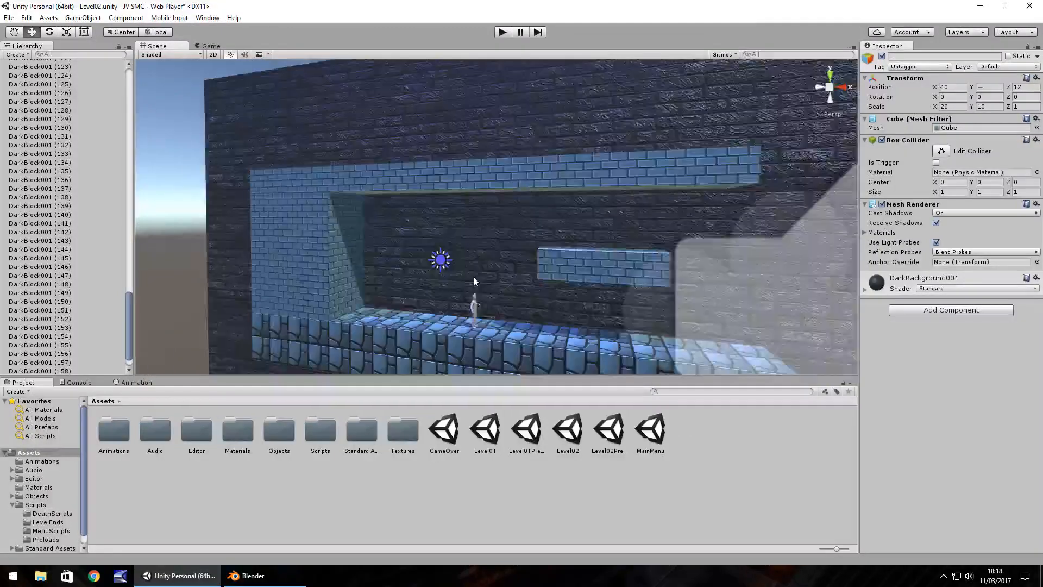
click(321, 142)
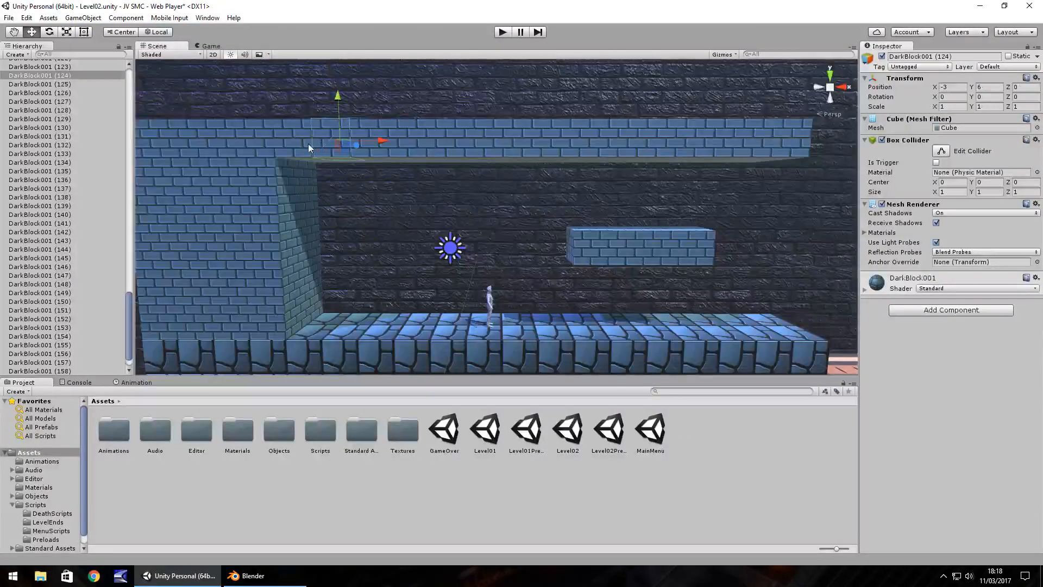
click(296, 143)
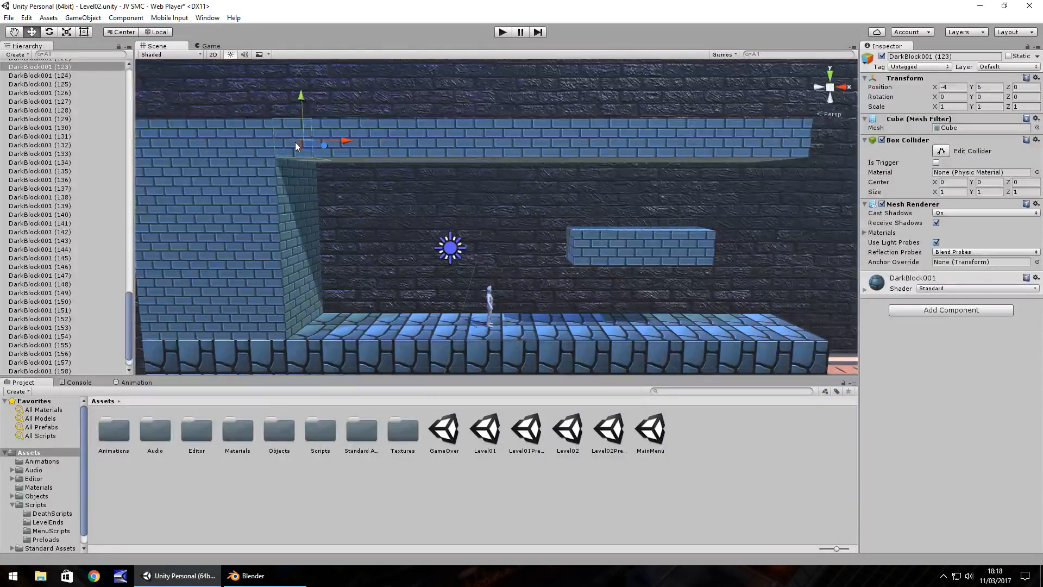
key(Delete)
click(330, 147)
key(Delete)
click(363, 142)
key(Delete)
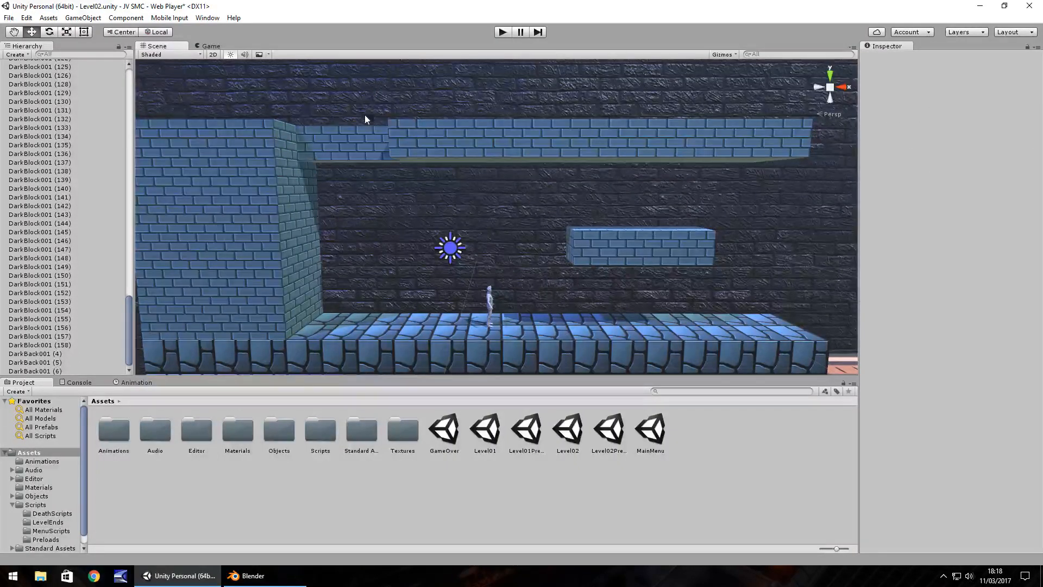
key(Delete)
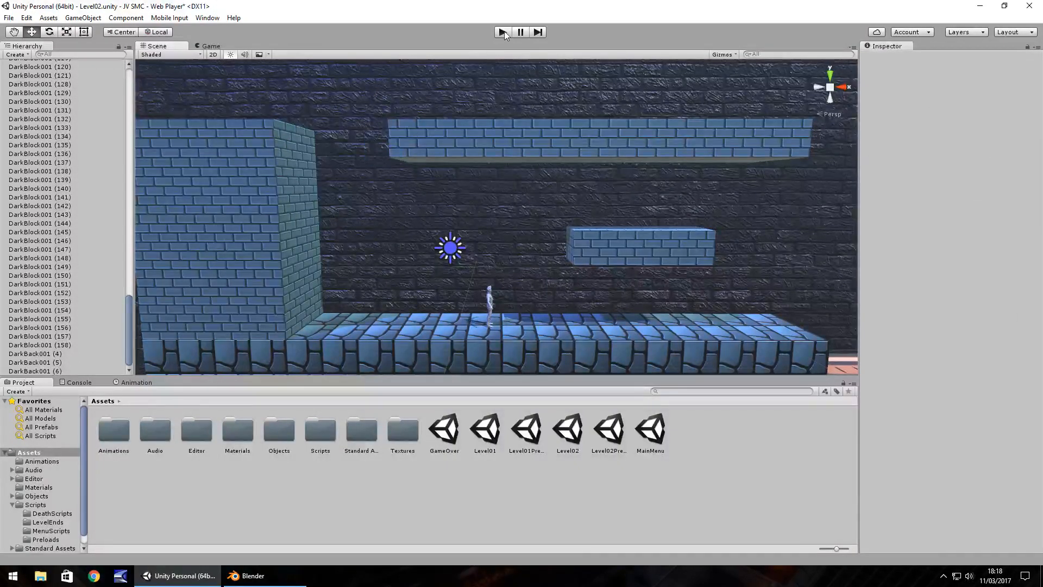
click(503, 32)
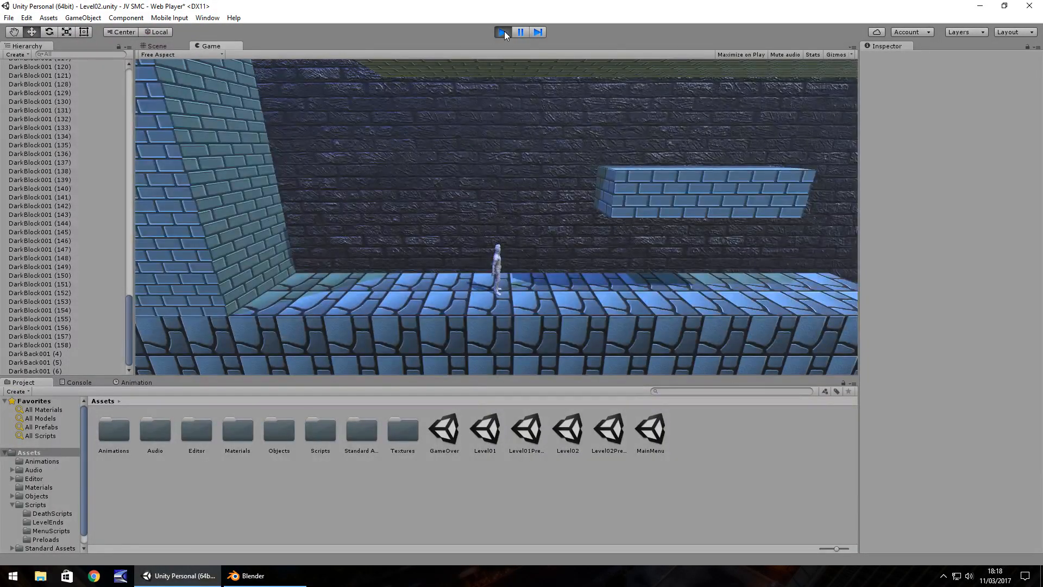
click(504, 32)
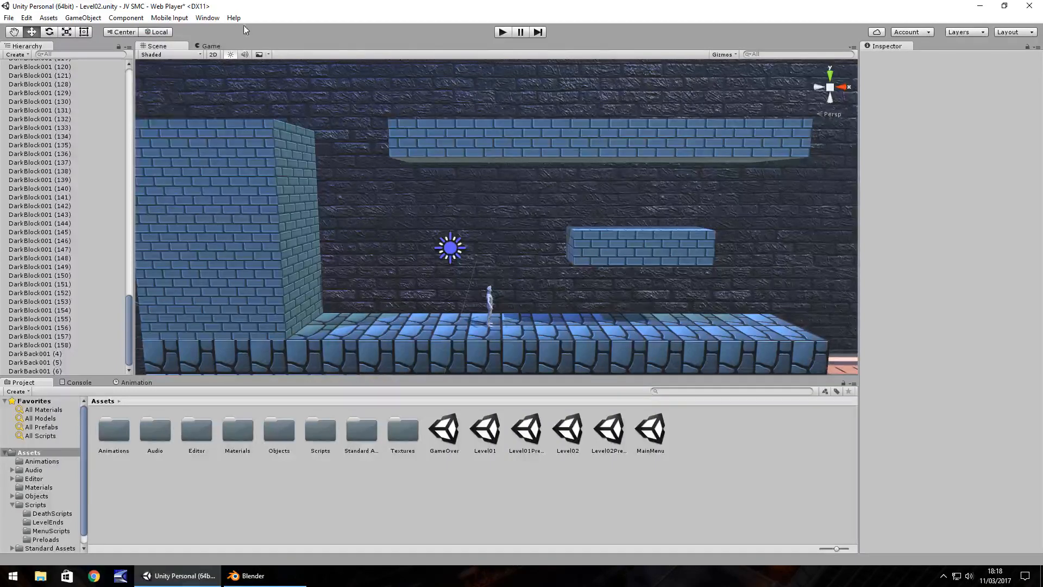
Duplicate the ceiling's end block down to X -1, Y 5, and lower the four-block floating platform to Y 2.5.
click(421, 139)
drag(413, 116, 413, 141)
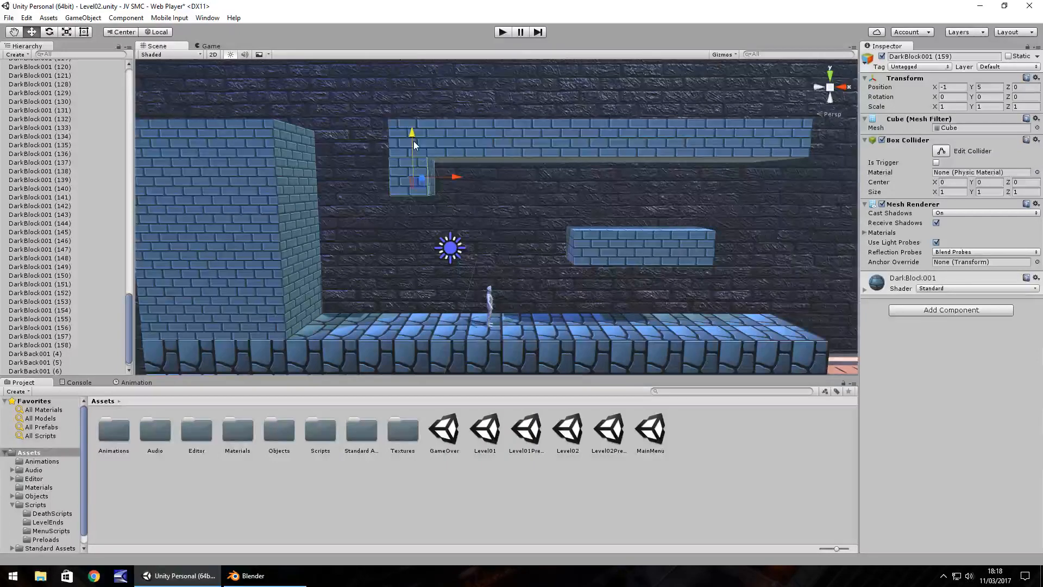
click(591, 244)
shift+click(625, 240)
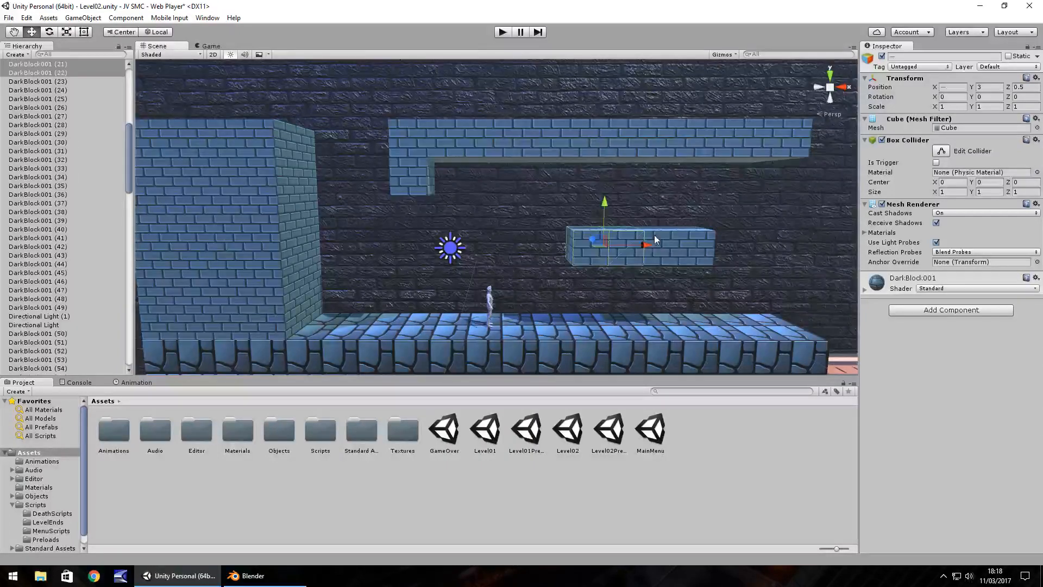
shift+click(655, 236)
shift+click(691, 241)
drag(639, 202, 638, 219)
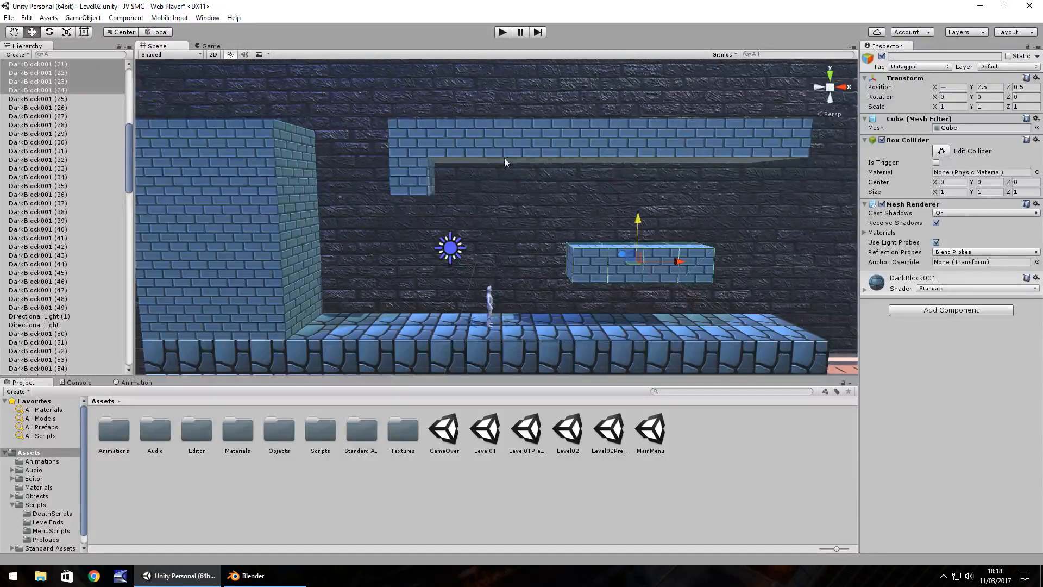
Play-test the lowered platform by running and jumping the character over it to the far ground, and stop the game.
click(503, 33)
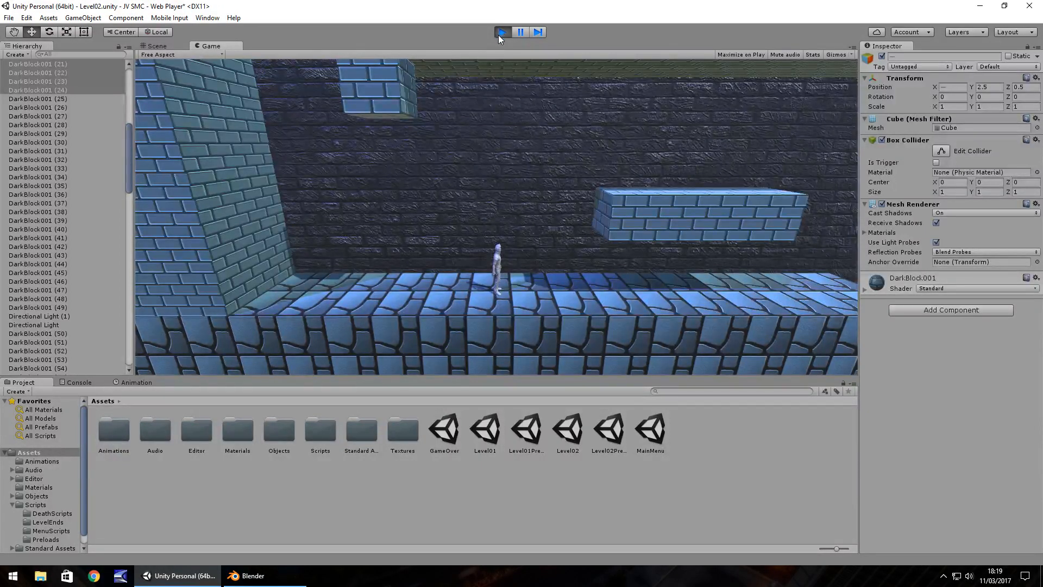
key(Right)
key(space)
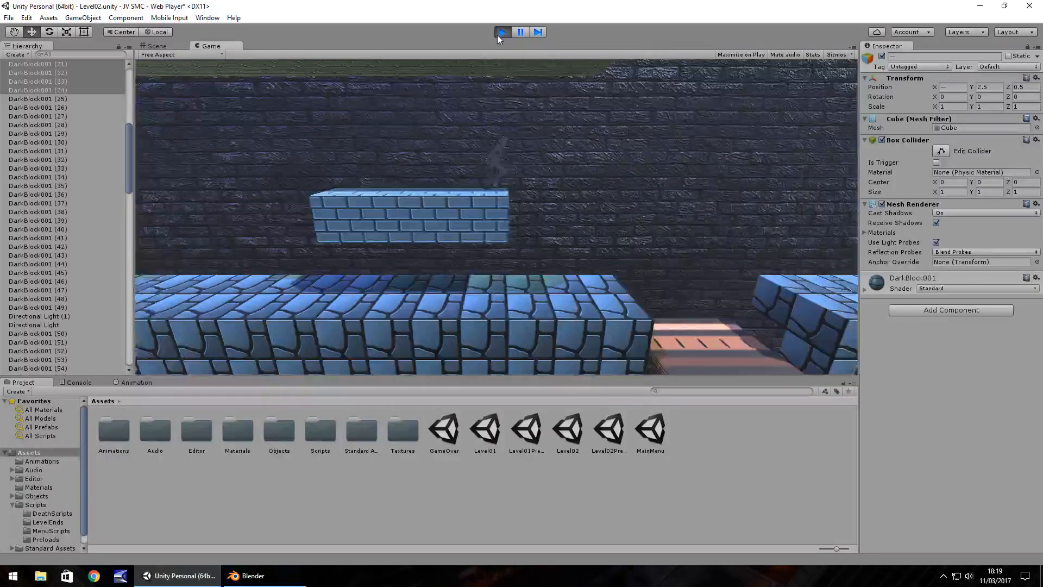
key(Right)
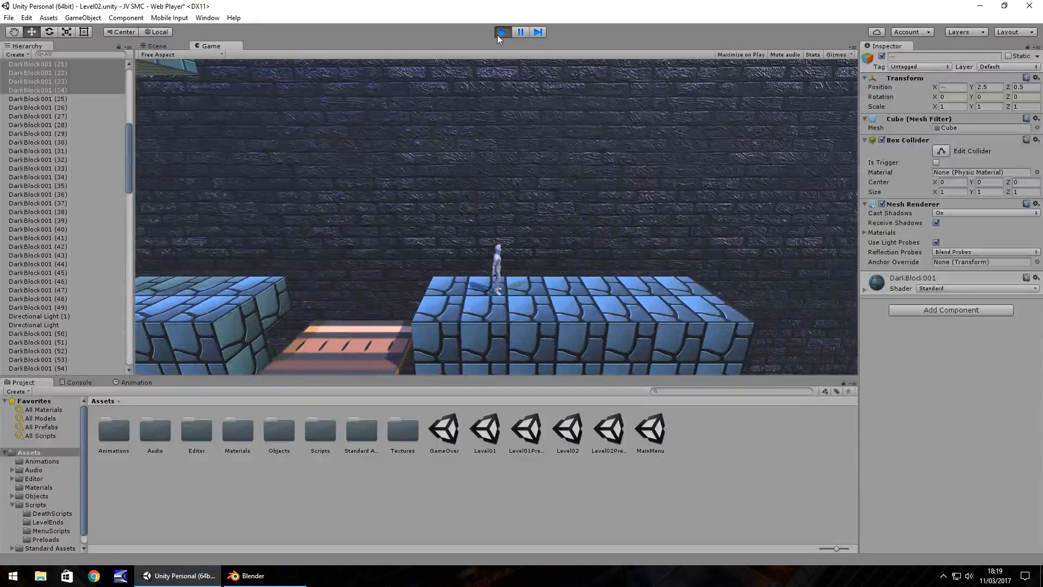
click(497, 35)
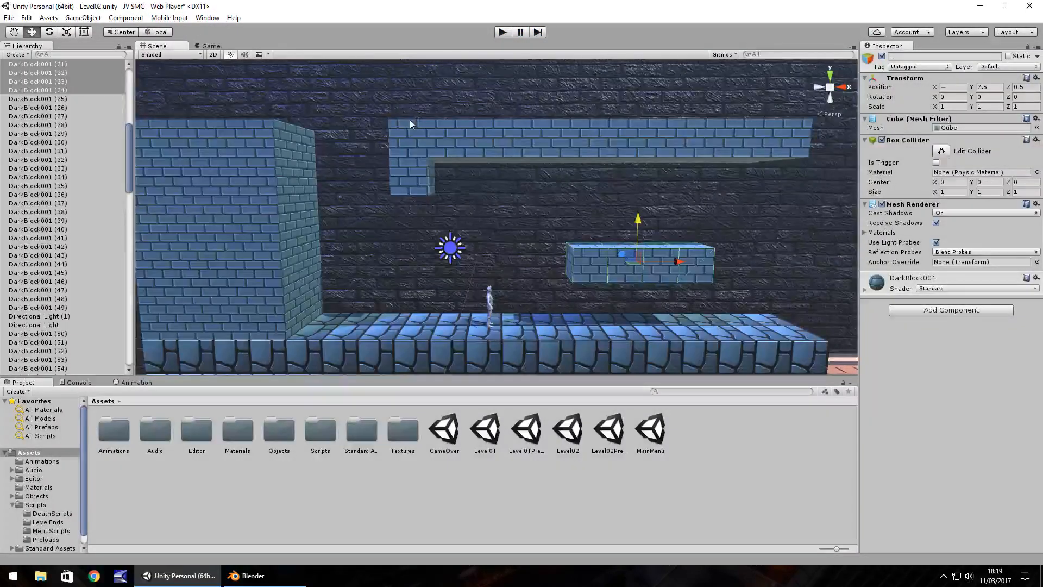
Duplicate the Y 5 brick block repeatedly along the underside of the ceiling until the second row reaches X 9.
click(424, 173)
key(ctrl+d)
ctrl+drag(448, 175, 561, 183)
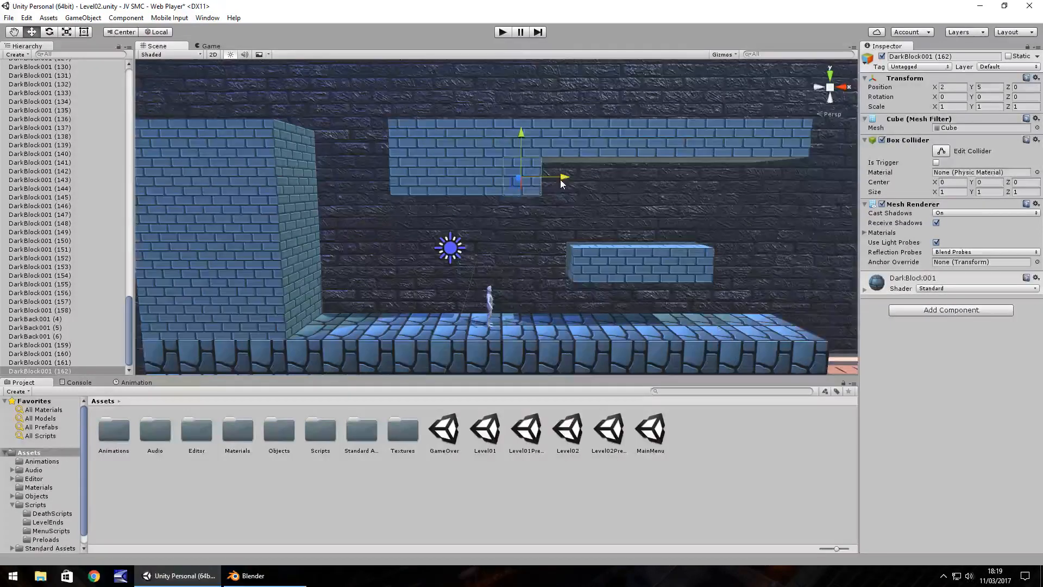
key(ctrl+d)
ctrl+drag(560, 179, 596, 178)
key(ctrl+d)
ctrl+drag(595, 178, 766, 194)
key(ctrl+d)
key(ctrl+d)
key(ctrl+d)
key(ctrl+d)
key(ctrl+d)
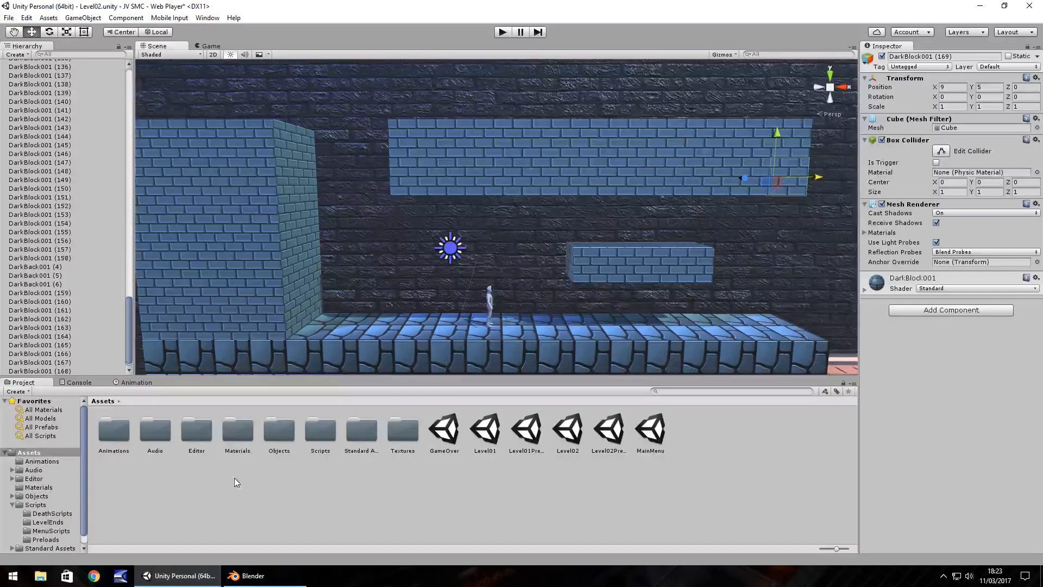
Play-test the two-row ceiling by running the character beneath the floating platform, and stop the game.
right_drag(318, 272, 311, 275)
drag(373, 273, 377, 262)
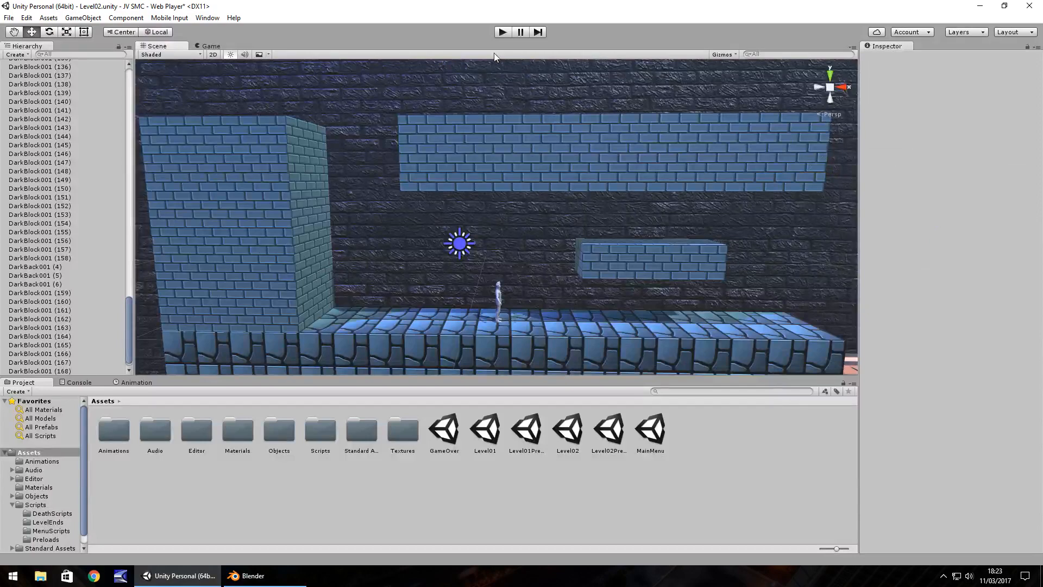
click(503, 33)
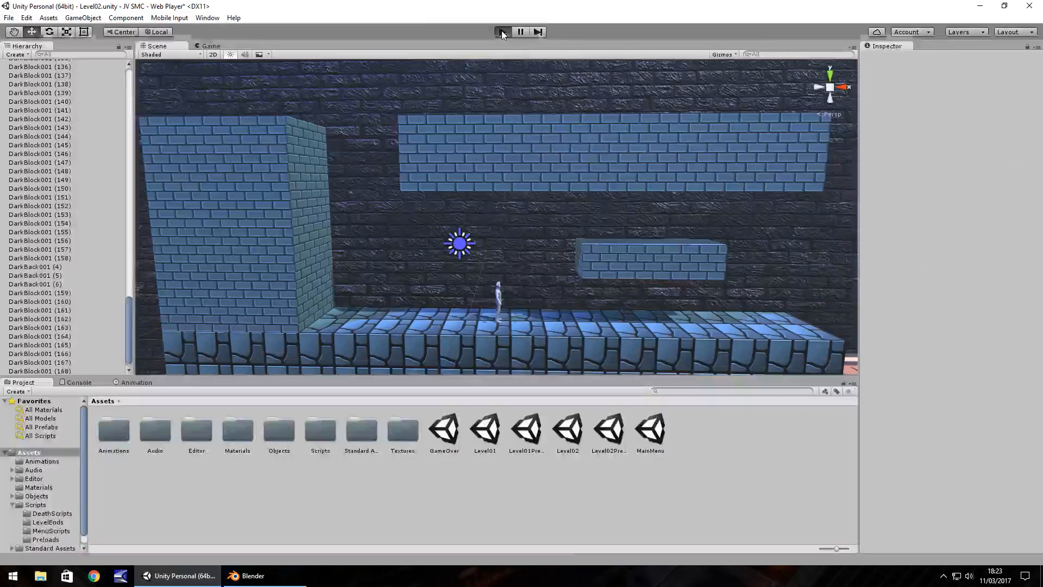
key(Right)
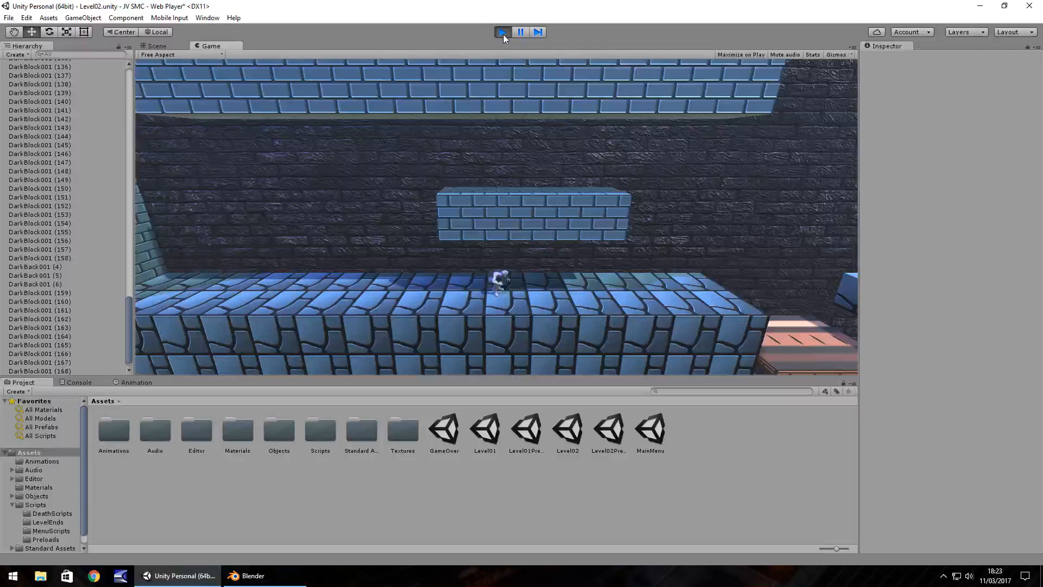
click(503, 33)
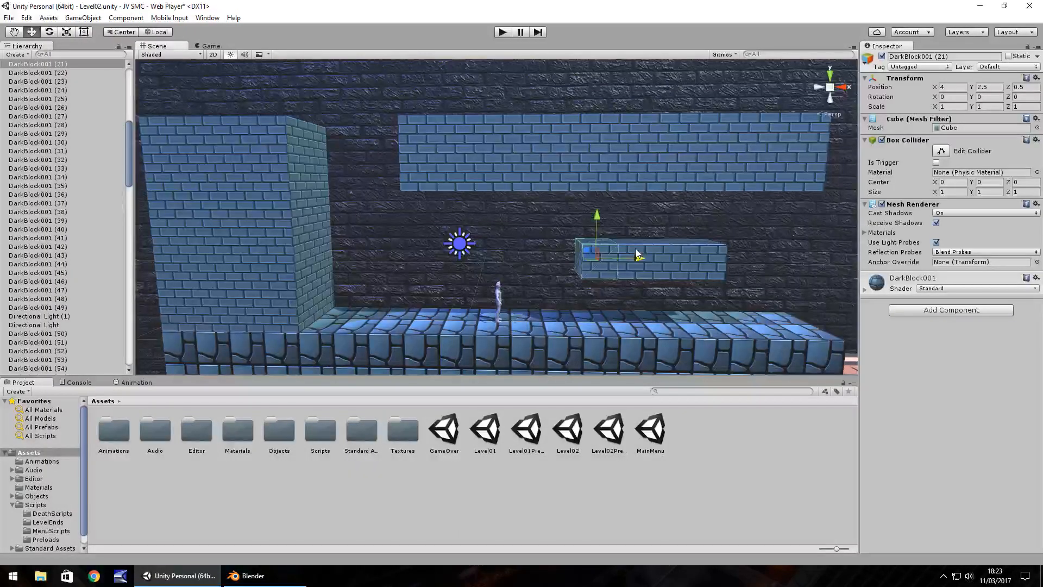
Select the four blocks of the floating platform and raise them slightly together.
click(702, 262)
click(606, 258)
click(706, 263)
ctrl+click(670, 270)
ctrl+click(635, 269)
ctrl+click(605, 272)
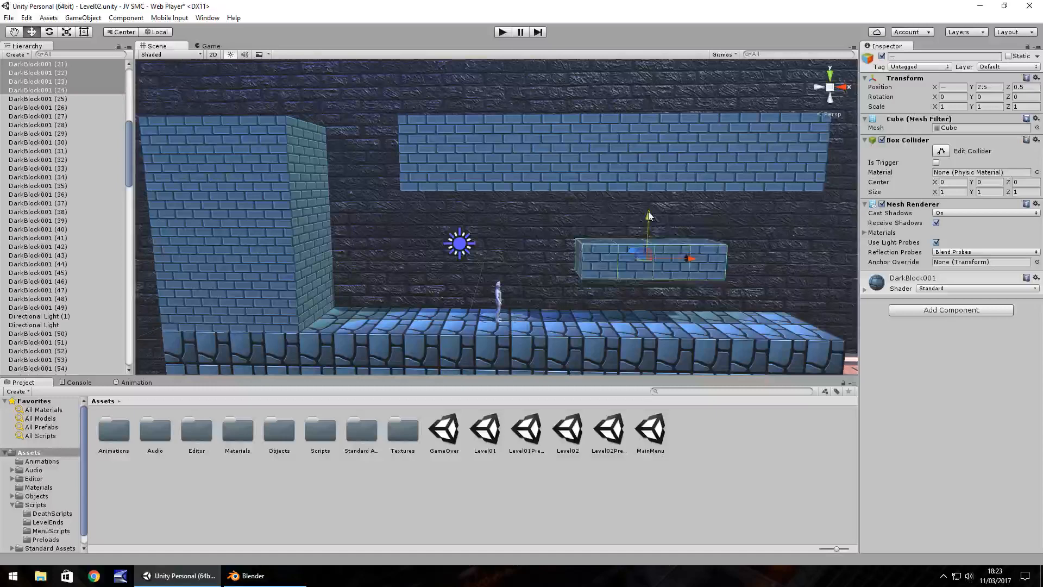
Delete the whole Y 5 row of brick blocks under the ceiling, from X -1 to X 9.
click(423, 174)
drag(422, 174, 649, 172)
key(Delete)
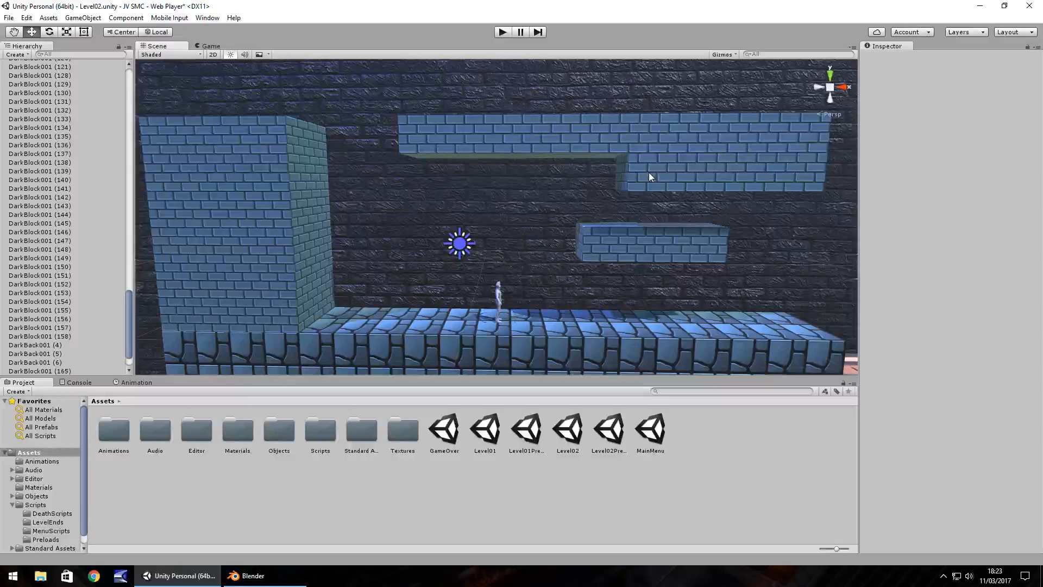
click(649, 171)
key(Delete)
click(689, 172)
key(Delete)
click(765, 172)
key(Delete)
click(797, 170)
key(Delete)
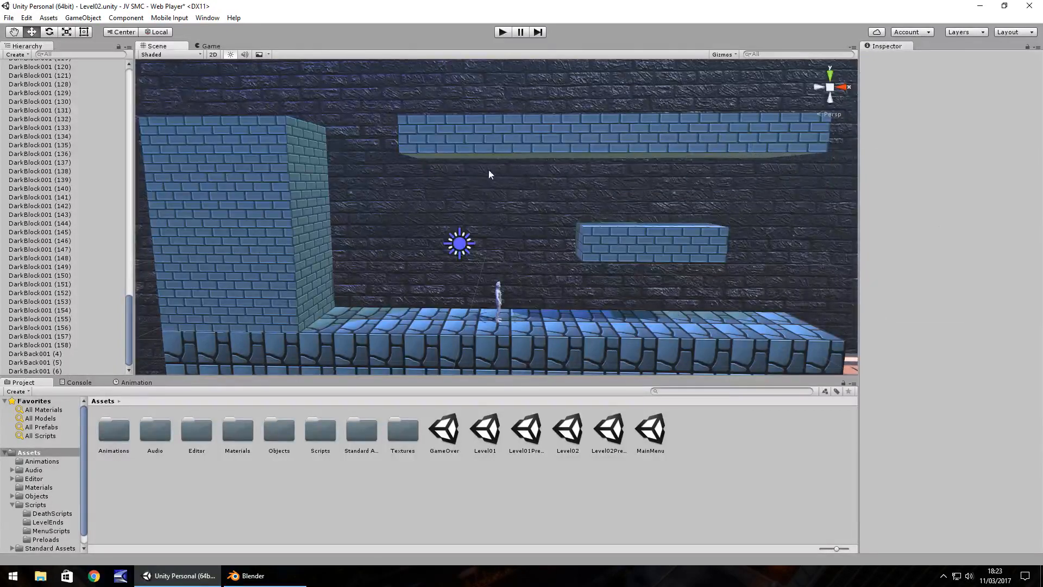
Select all front-row ceiling blocks at Z 0 from X -1 to X 9 and lower them together to Y 5.5.
click(417, 135)
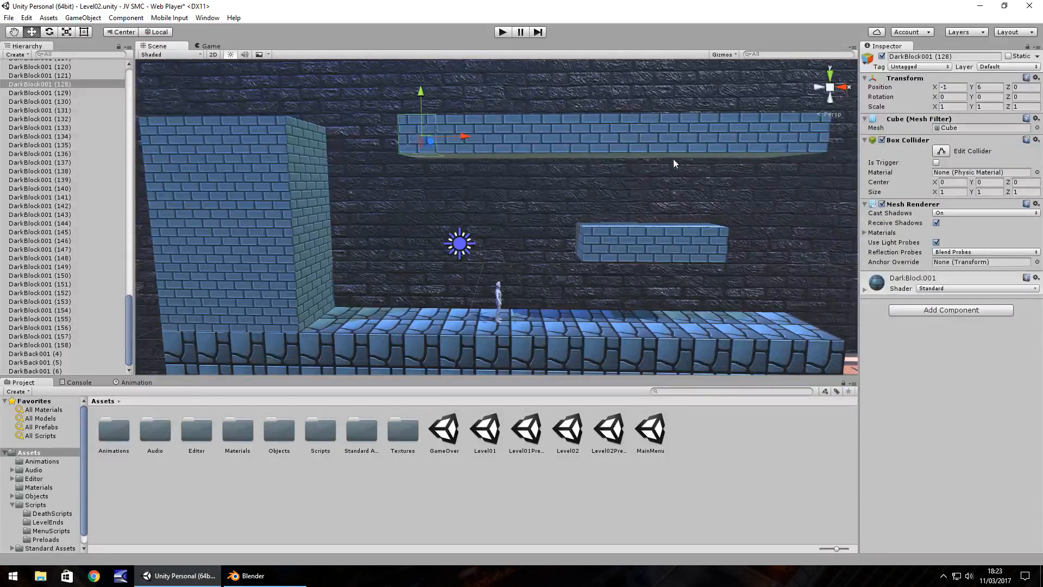
click(782, 152)
click(754, 135)
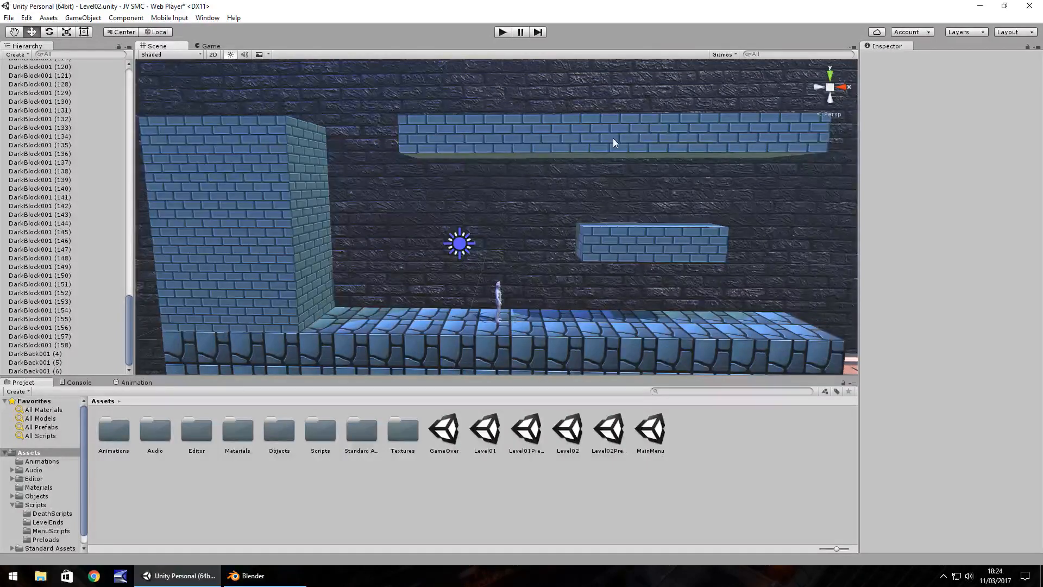
click(418, 147)
shift+click(455, 150)
shift+click(498, 151)
shift+click(535, 149)
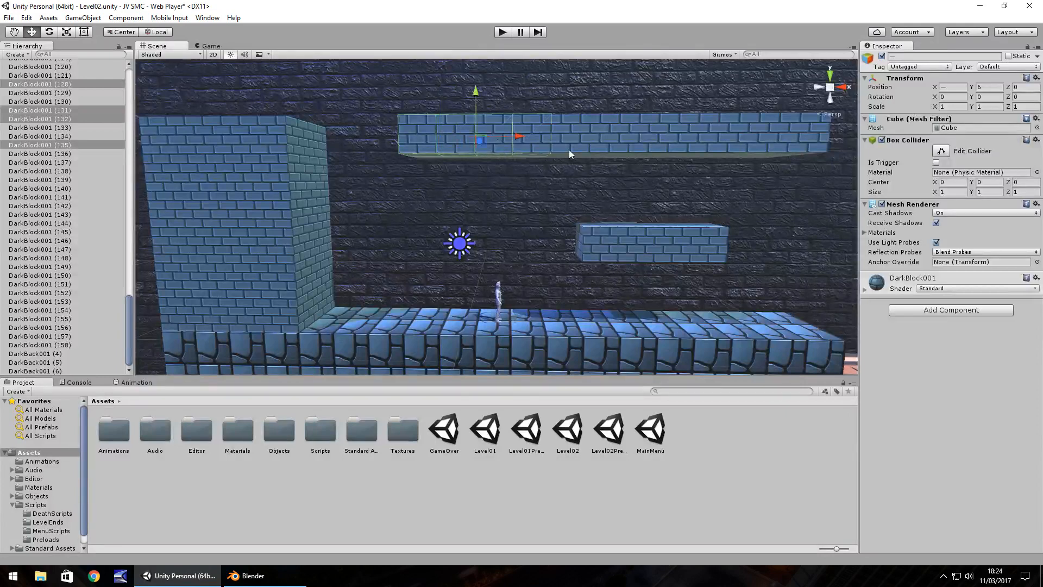
shift+click(569, 150)
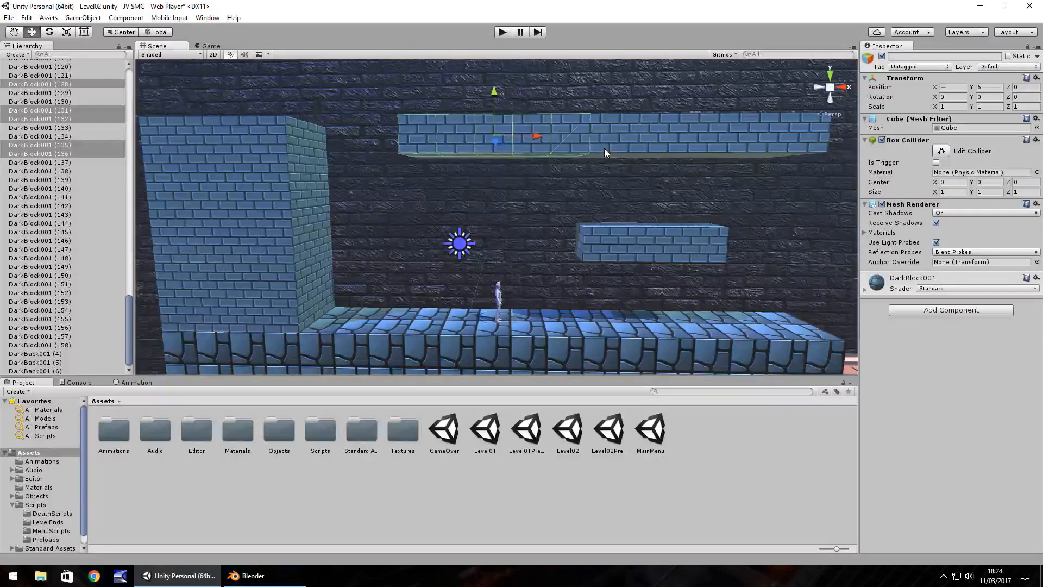
shift+click(604, 149)
shift+click(648, 146)
shift+click(688, 146)
shift+click(730, 145)
shift+click(774, 144)
shift+click(807, 143)
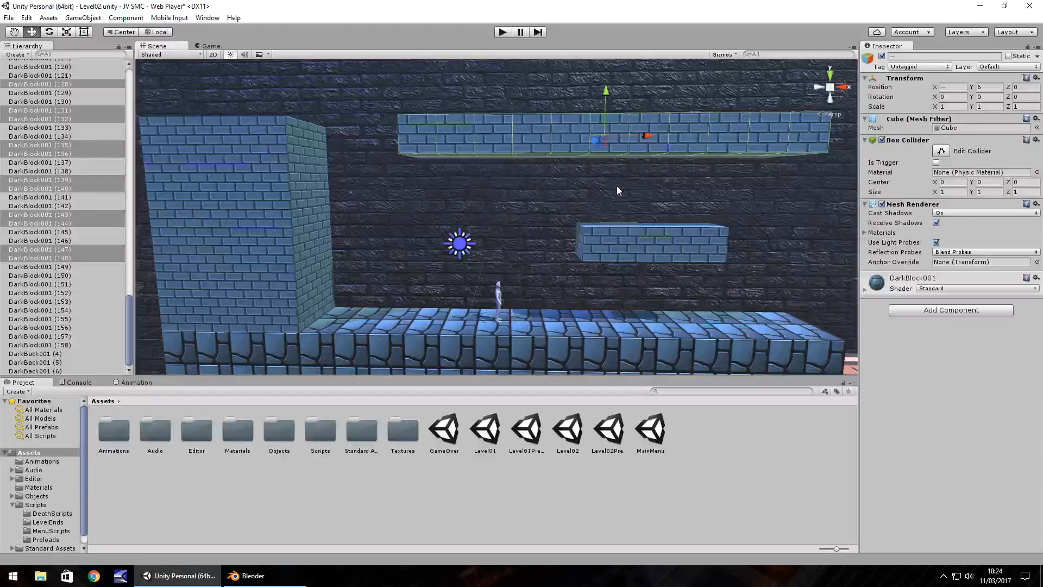
alt+drag(618, 186, 521, 220)
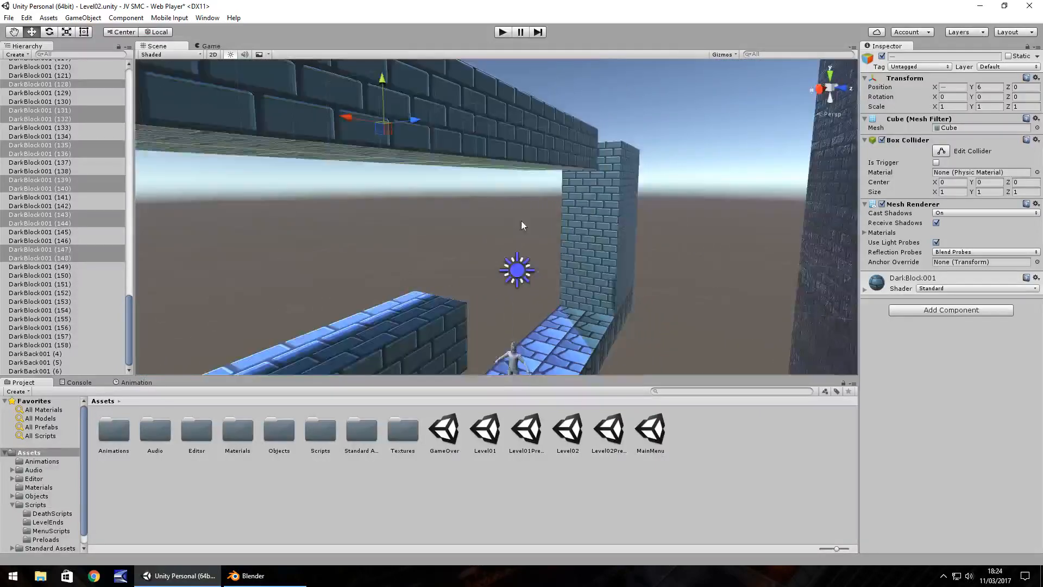
scroll(520, 221, down, 6)
ctrl+click(509, 161)
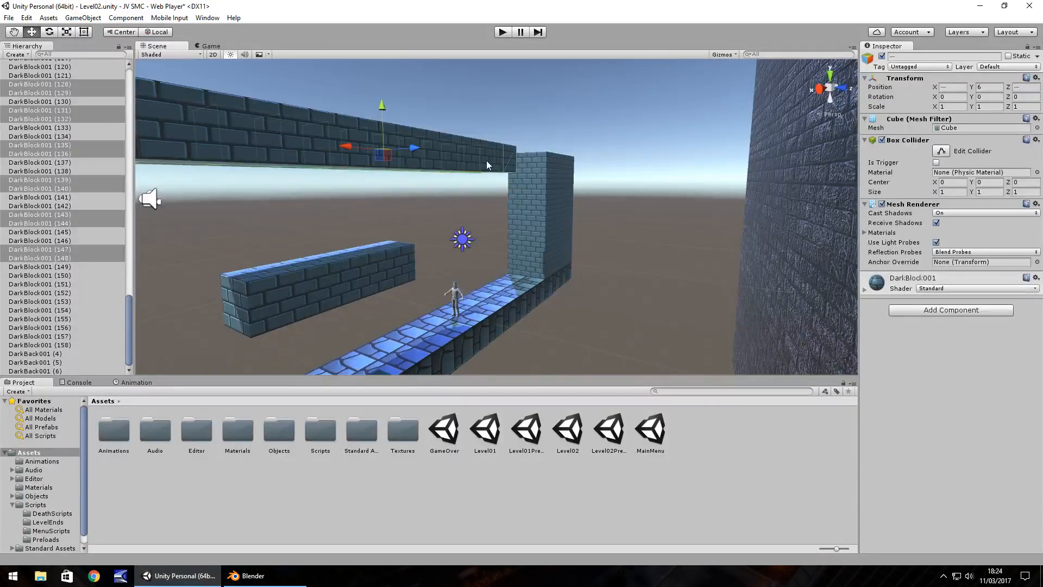
ctrl+click(485, 160)
right_drag(460, 207, 428, 214)
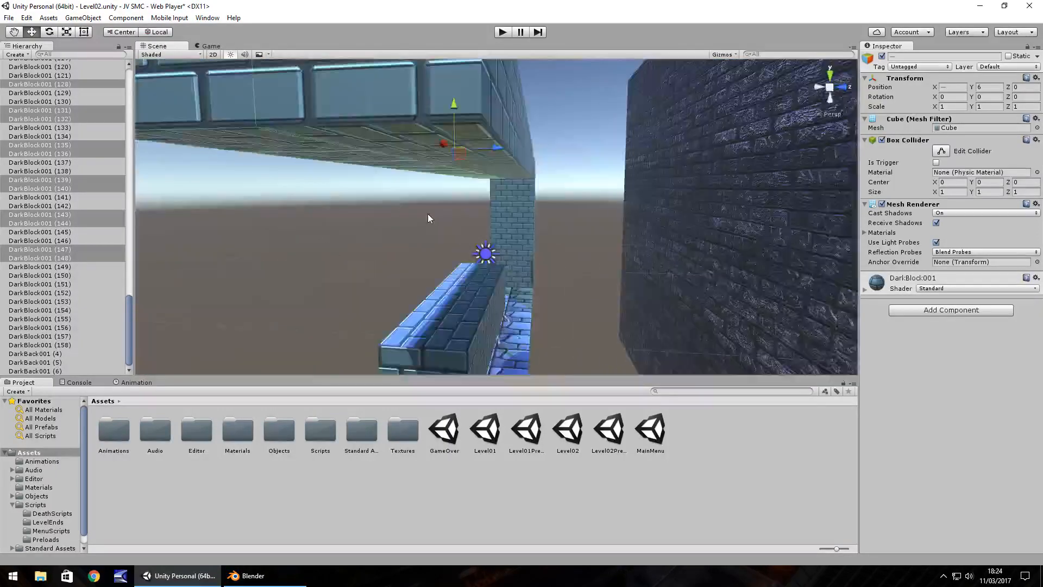
alt+drag(428, 213, 556, 207)
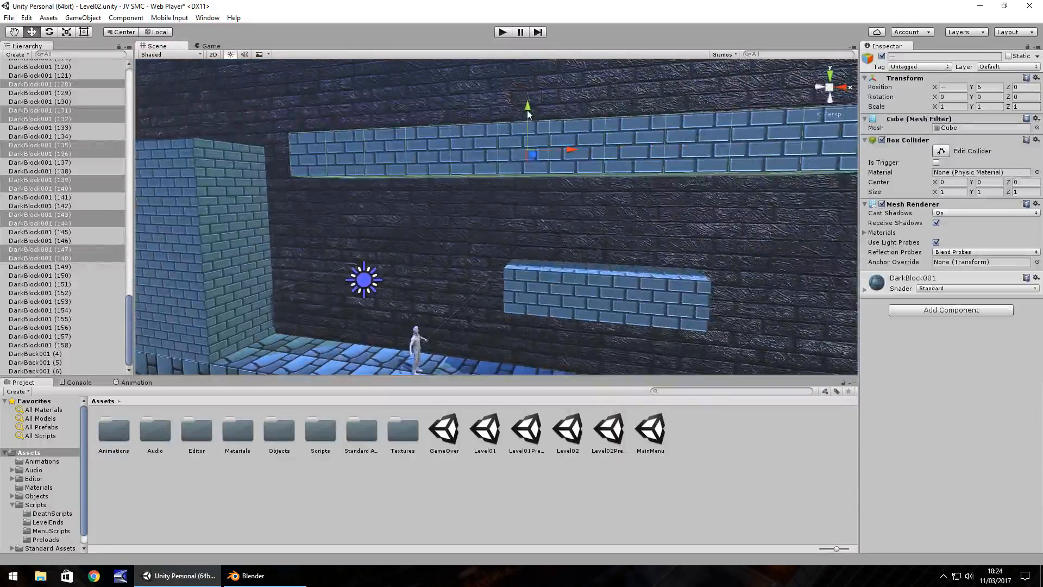
drag(527, 110, 527, 129)
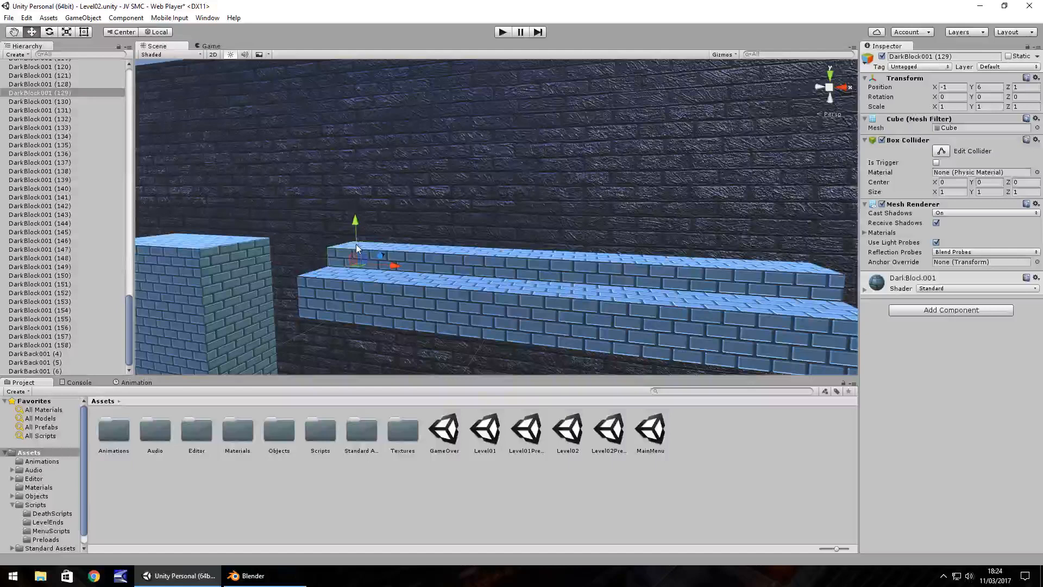
Lower the back-row ceiling blocks at Z 1 one by one to Y 5.5, from X -1 to X 9.
drag(356, 244, 357, 261)
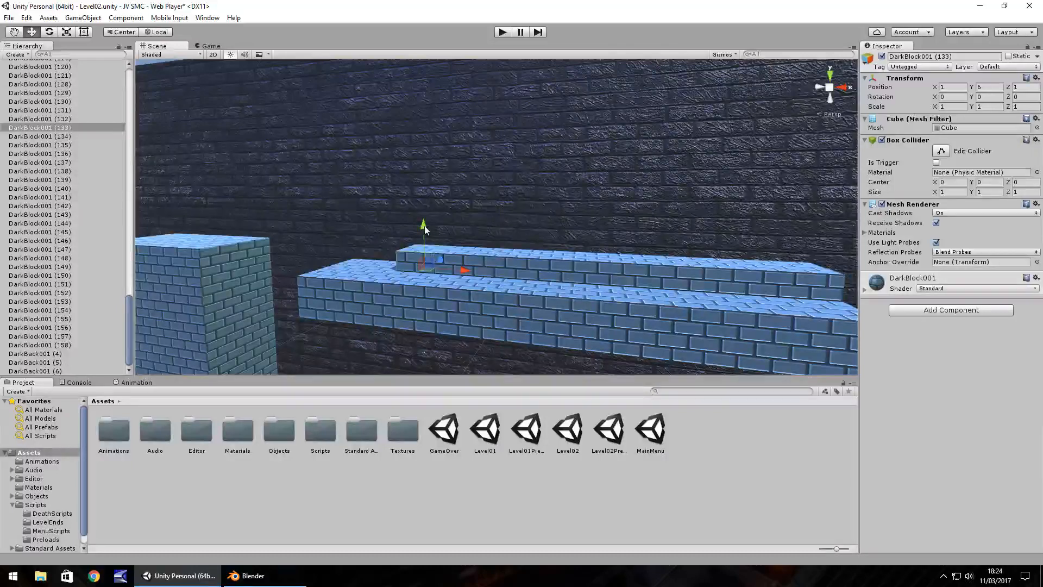
ctrl+drag(424, 224, 425, 238)
click(465, 255)
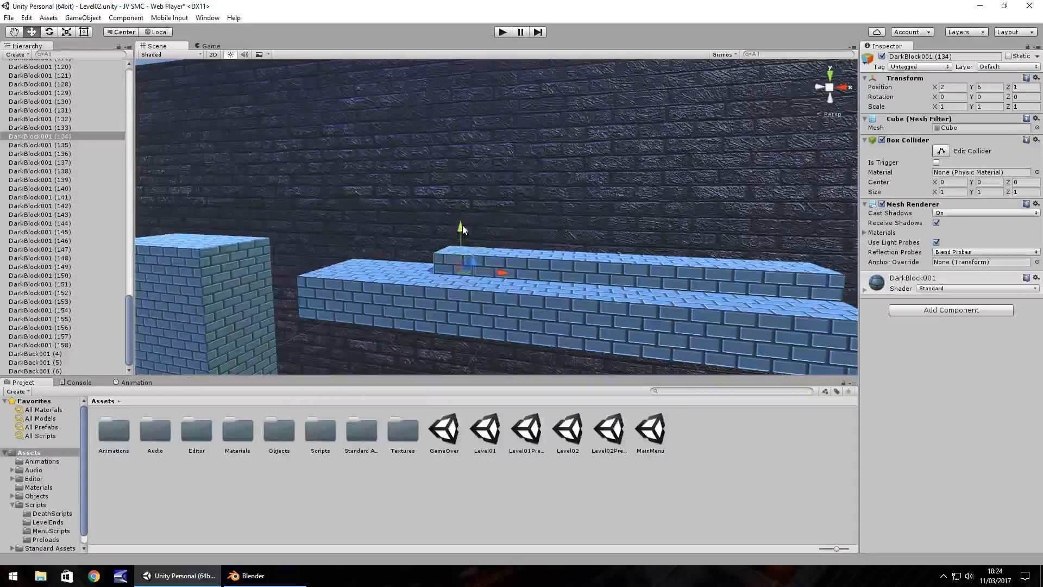
click(544, 260)
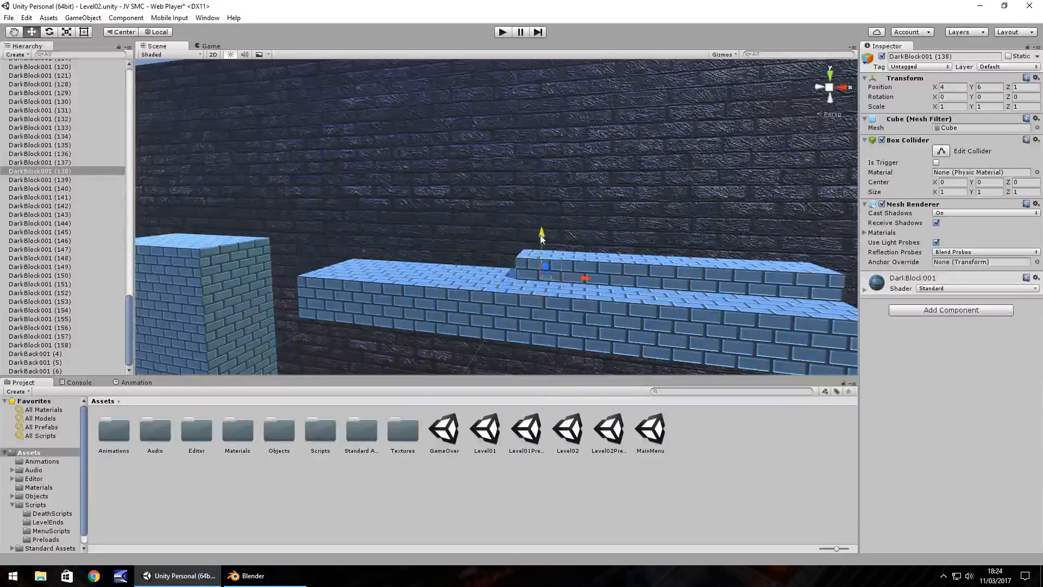
ctrl+drag(543, 234, 634, 254)
click(585, 258)
click(642, 256)
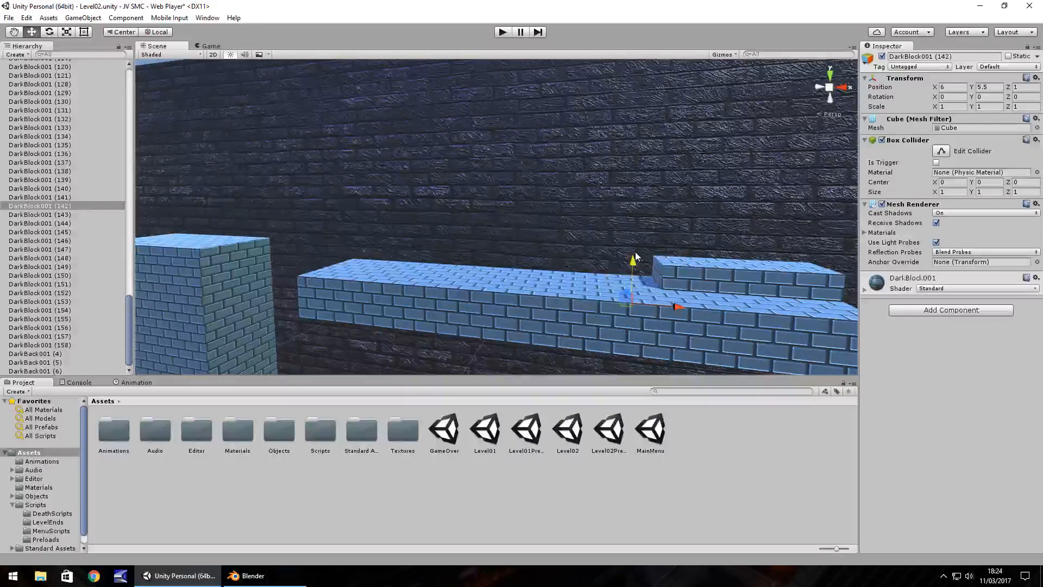
click(741, 270)
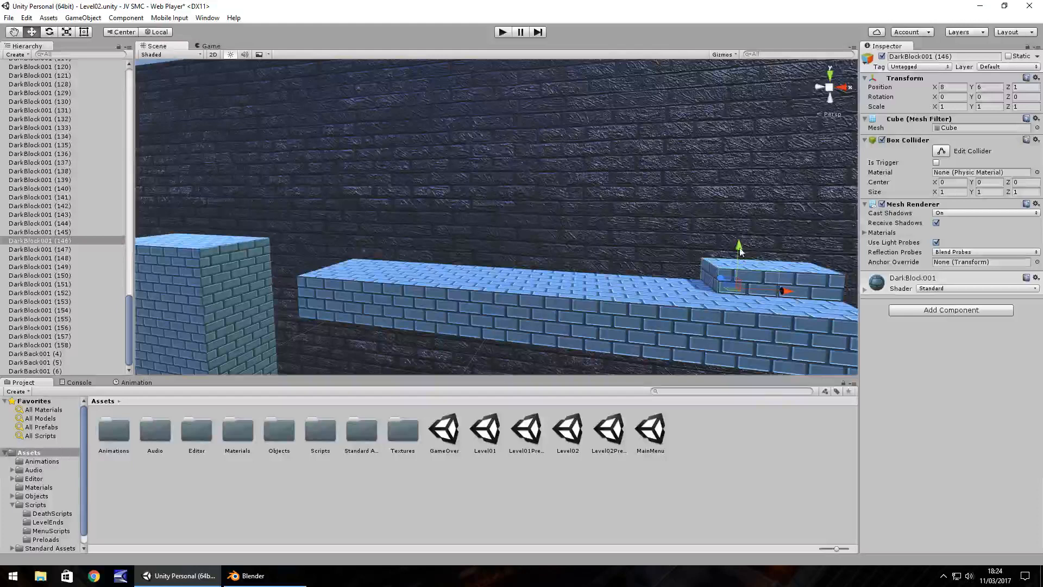
ctrl+drag(742, 247, 741, 265)
click(798, 272)
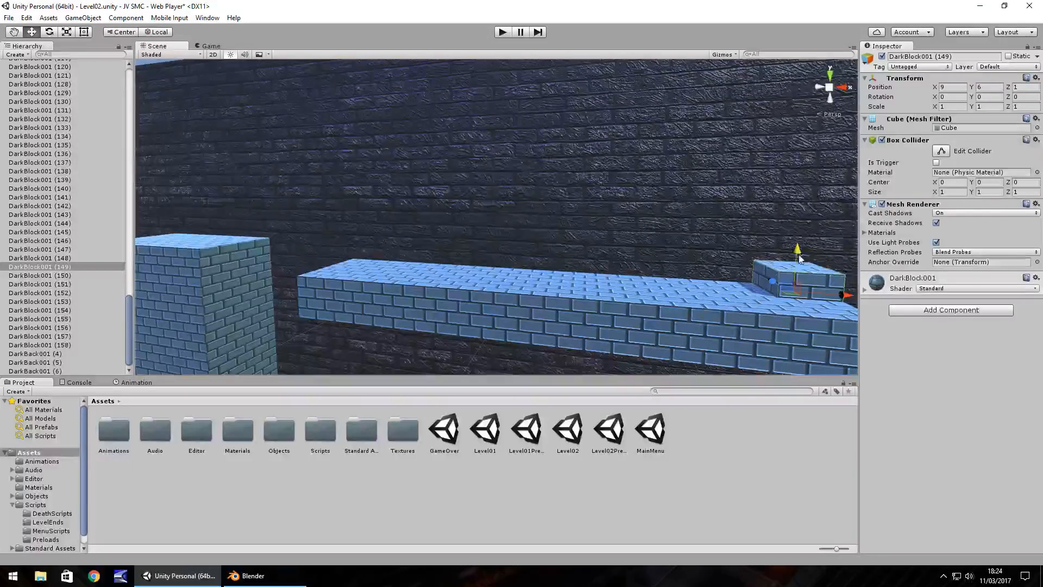
ctrl+drag(799, 256, 797, 266)
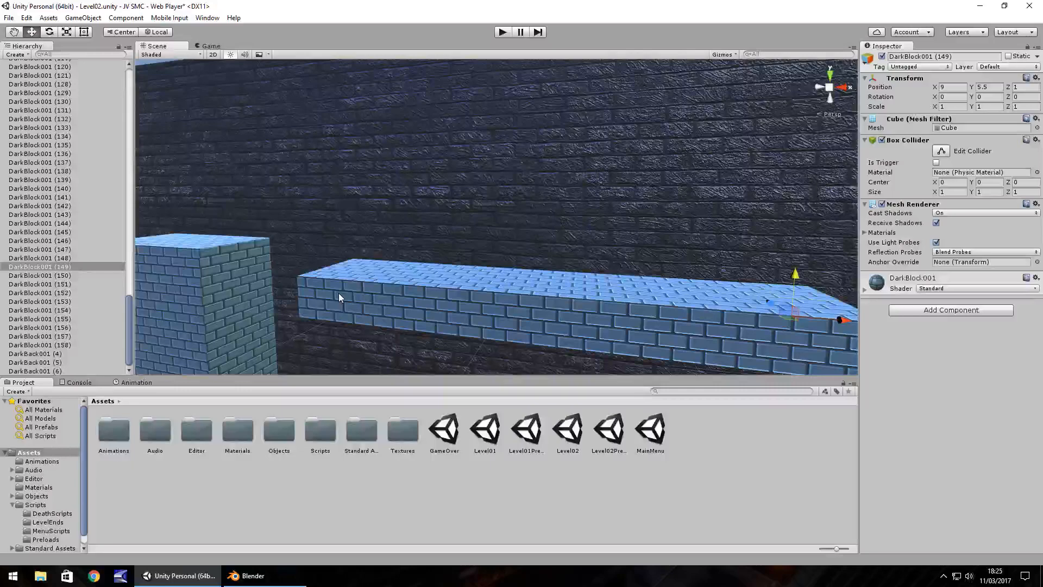
Play-test the lowered ceiling by running and jumping the character at the floating platform, and stop the game.
alt+drag(338, 292, 380, 296)
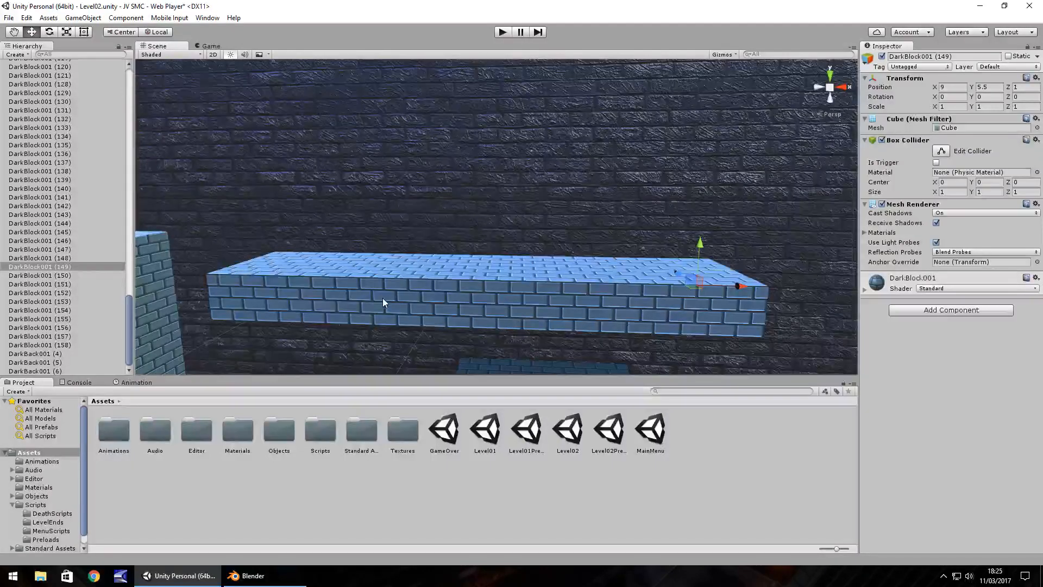
middle_drag(382, 298, 385, 264)
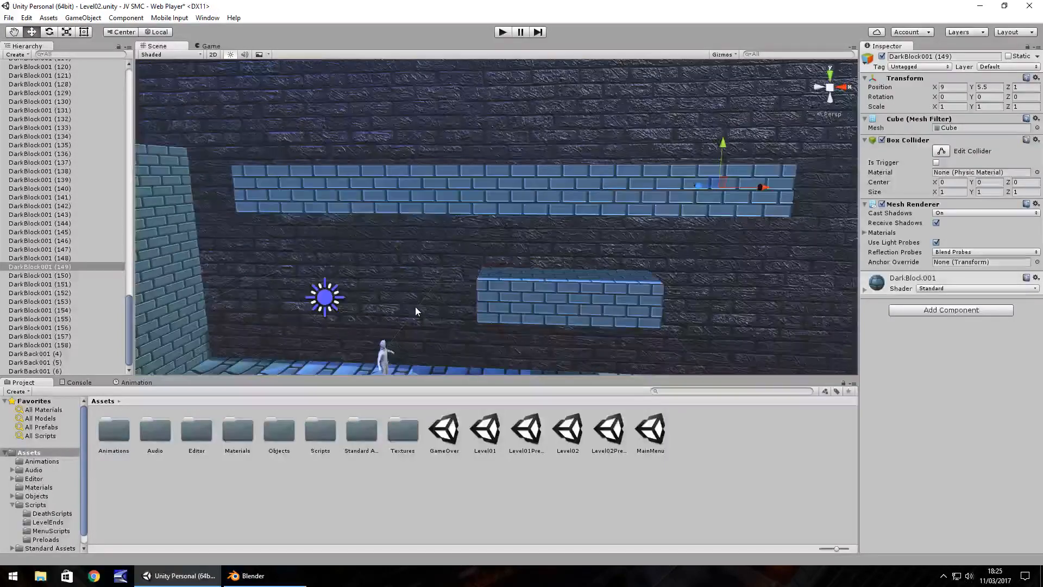
right_drag(415, 307, 395, 299)
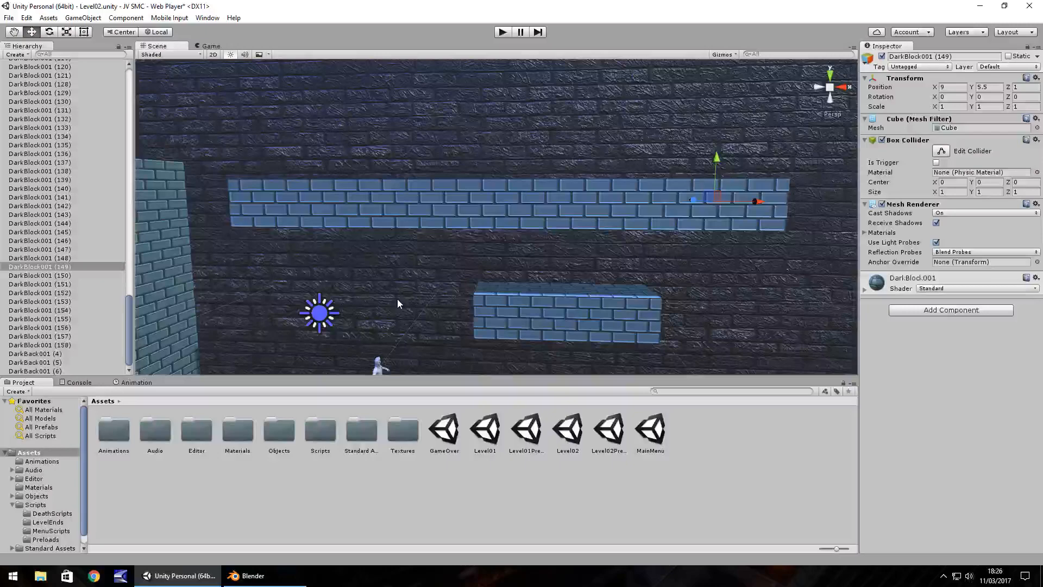
click(502, 32)
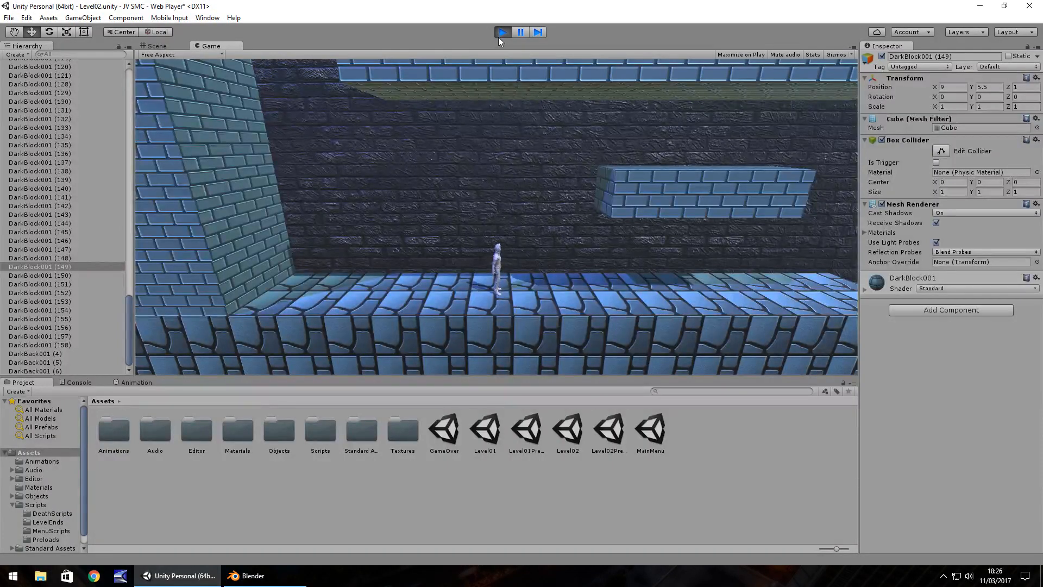
key(d)
key(space)
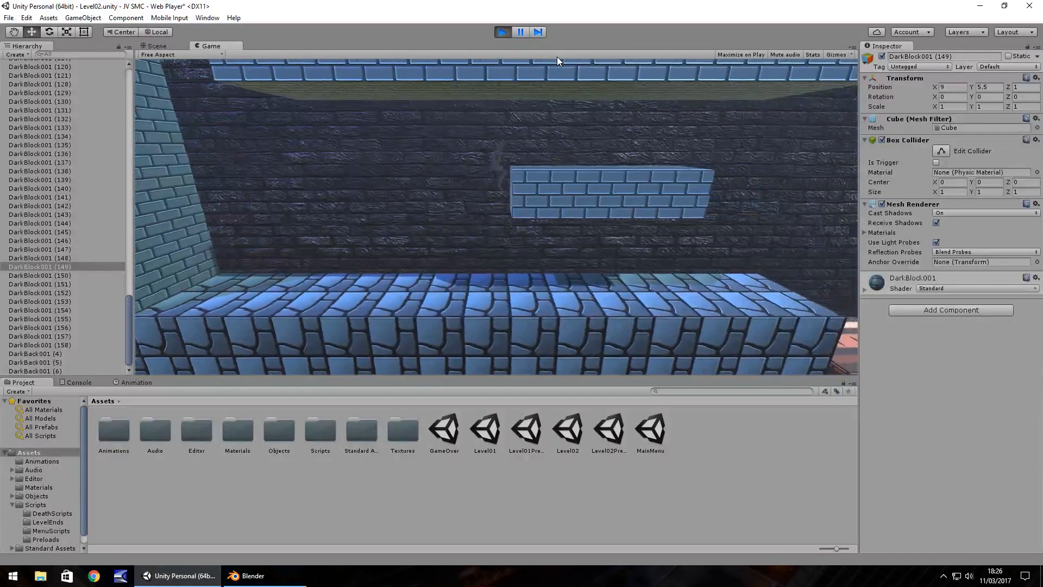
key(a)
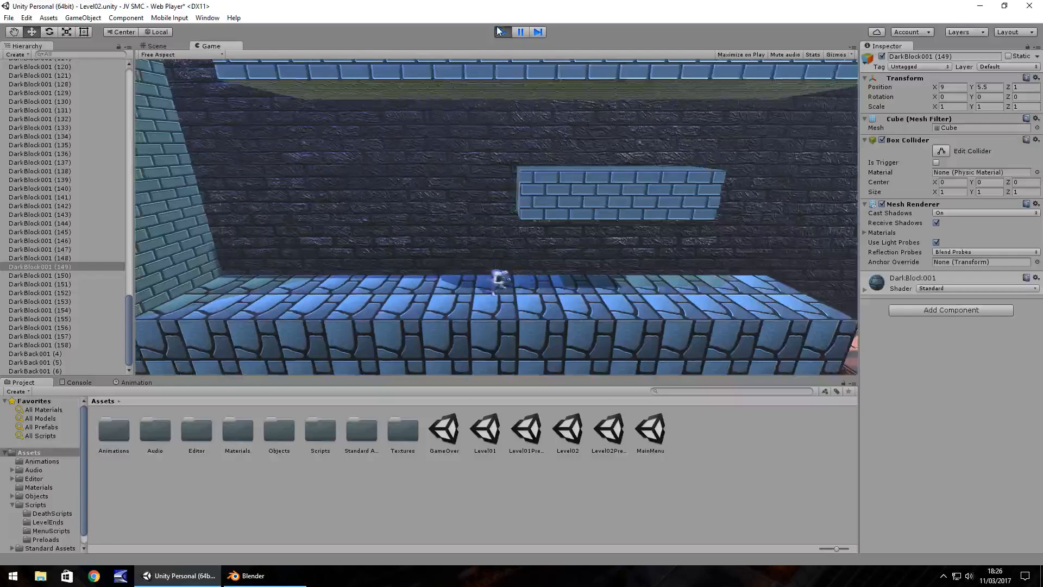
click(501, 31)
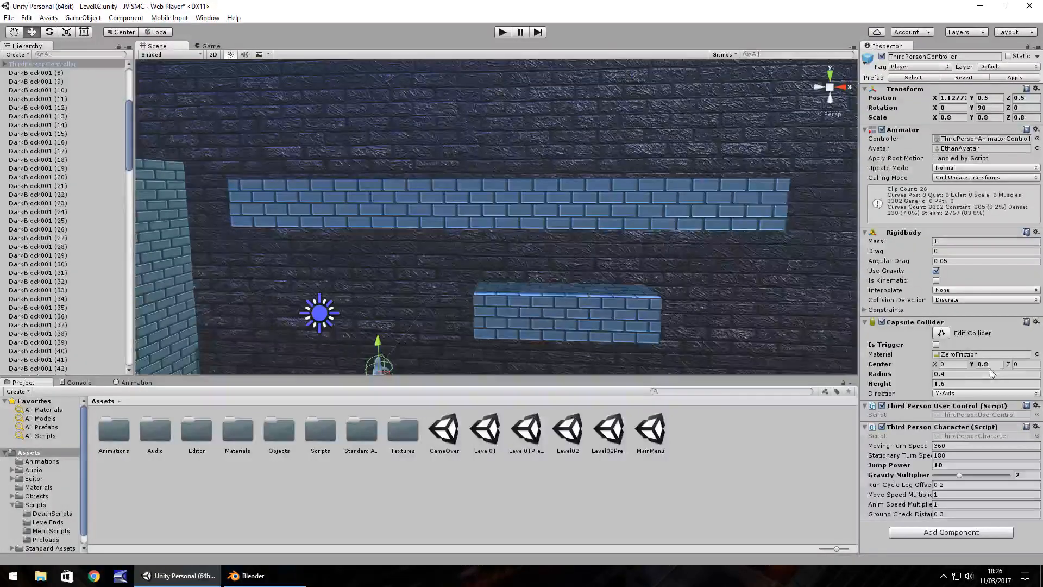
Set the third-person character's Jump Power to 12, play-test running and jumping around the floating platform, and stop the game.
click(962, 465)
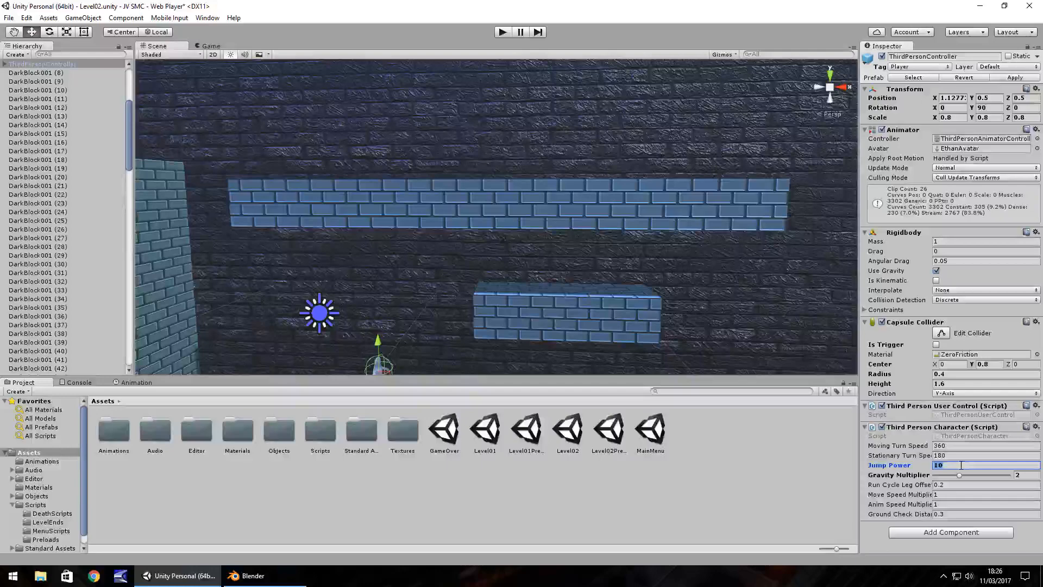
text(12)
click(503, 32)
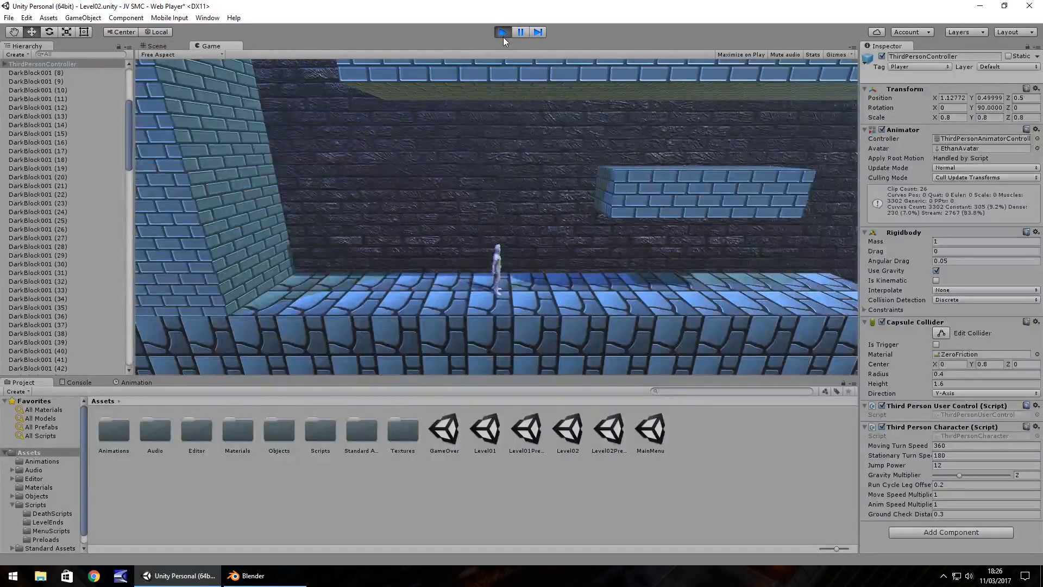
key(a)
key(d)
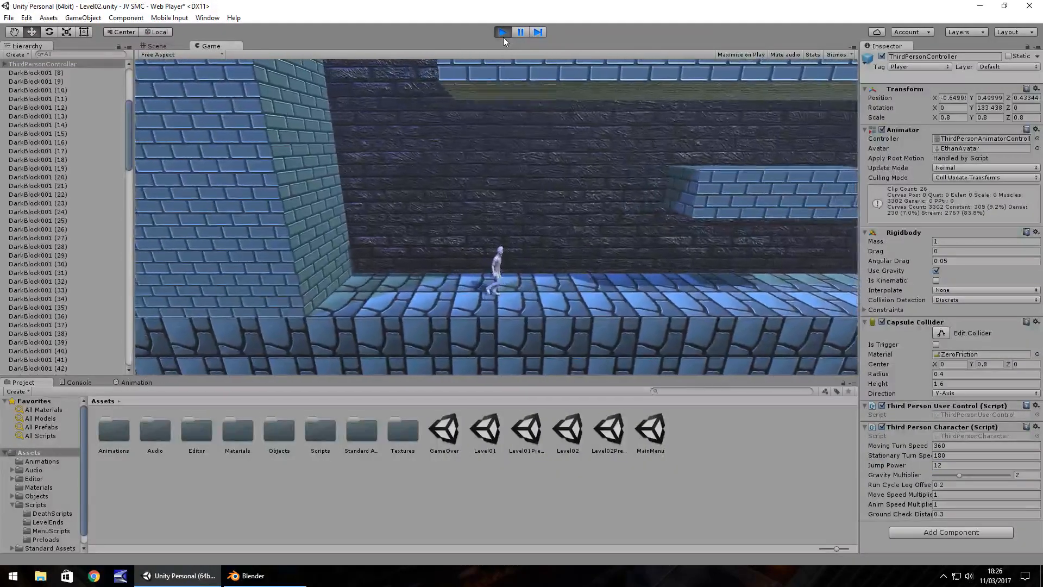
key(space)
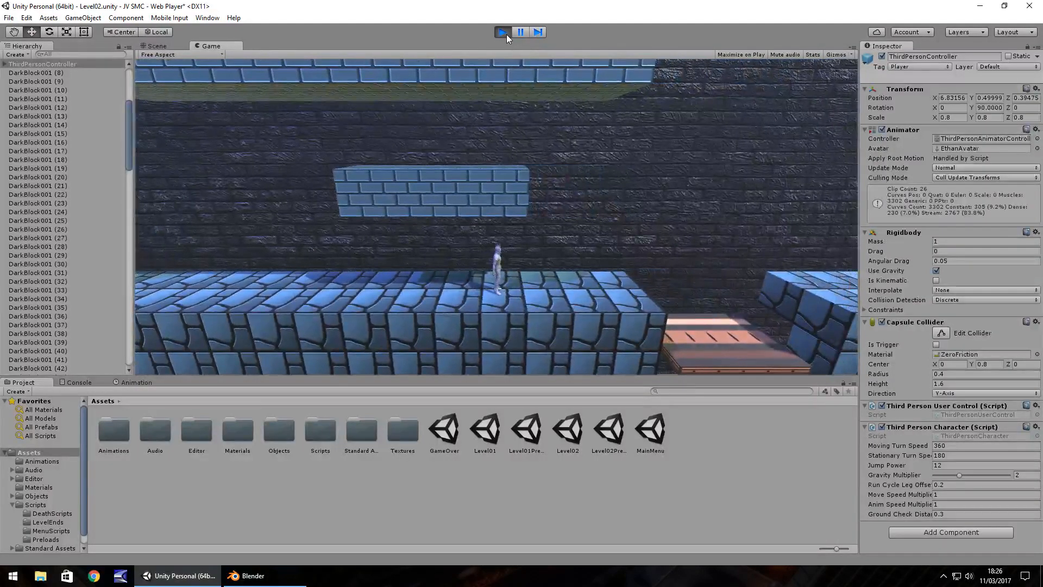
click(505, 34)
Undo the lowering of the back-row ceiling blocks and of the whole front row.
click(263, 200)
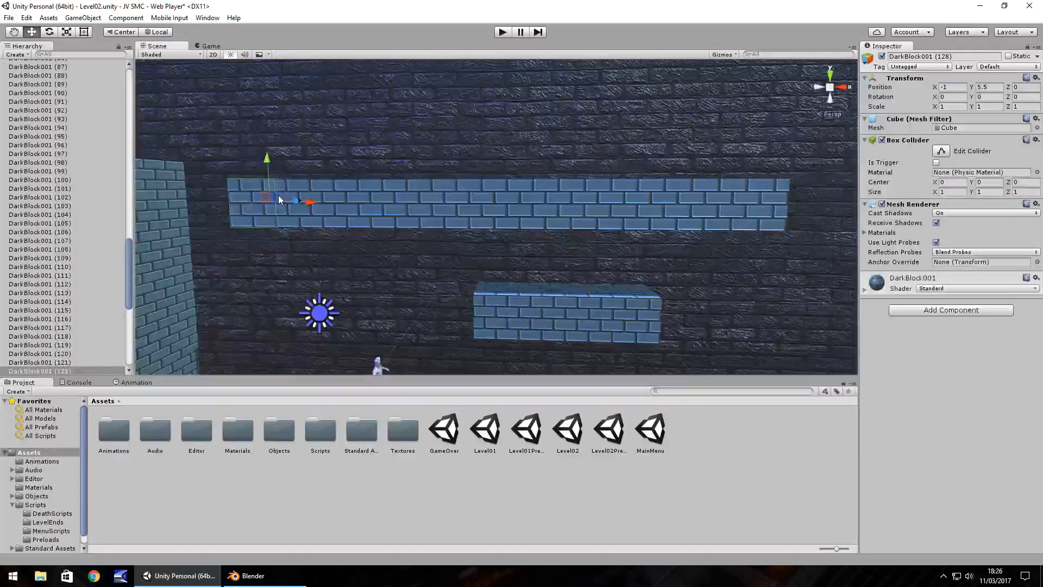
key(ctrl+z)
key(ctrl+z)
key(ctrl+z)
key(ctrl+z)
key(ctrl+z)
key(ctrl+z)
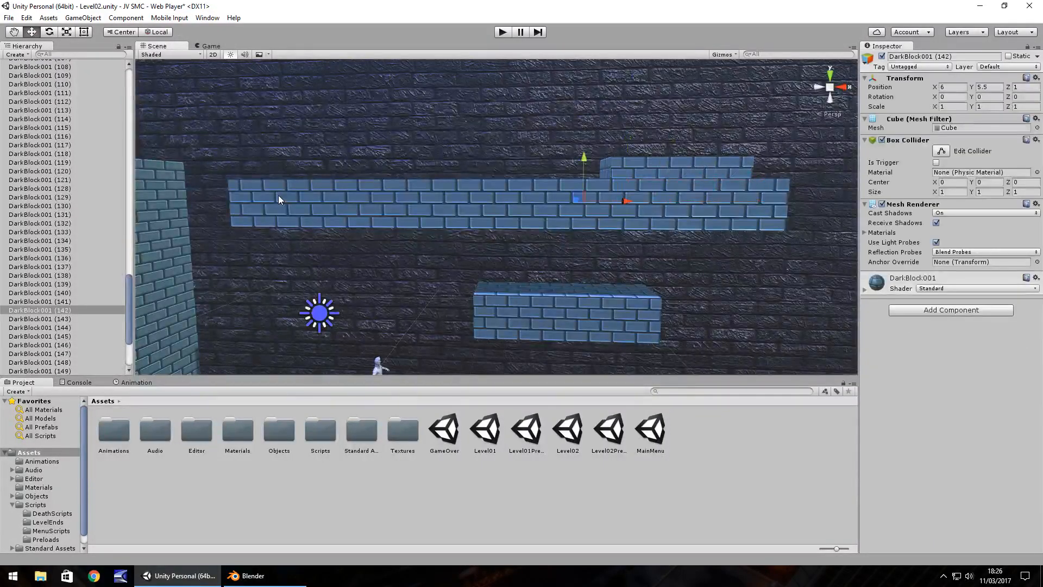
key(ctrl+z)
key(ctrl+z)
key(ctrl+z)
key(ctrl+z)
key(ctrl+z)
key(ctrl+z)
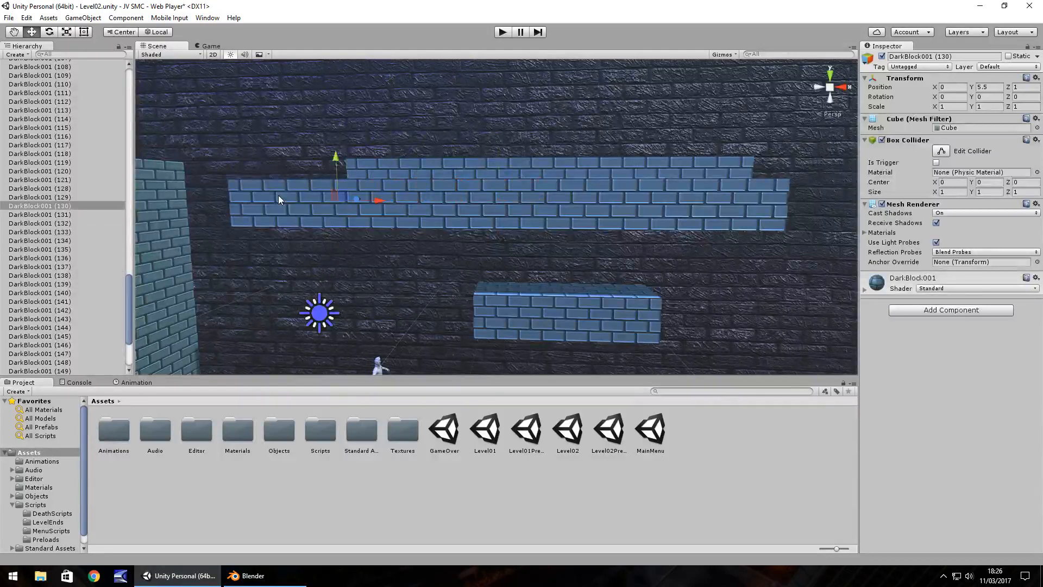
key(ctrl+z)
key(ctrl+z)
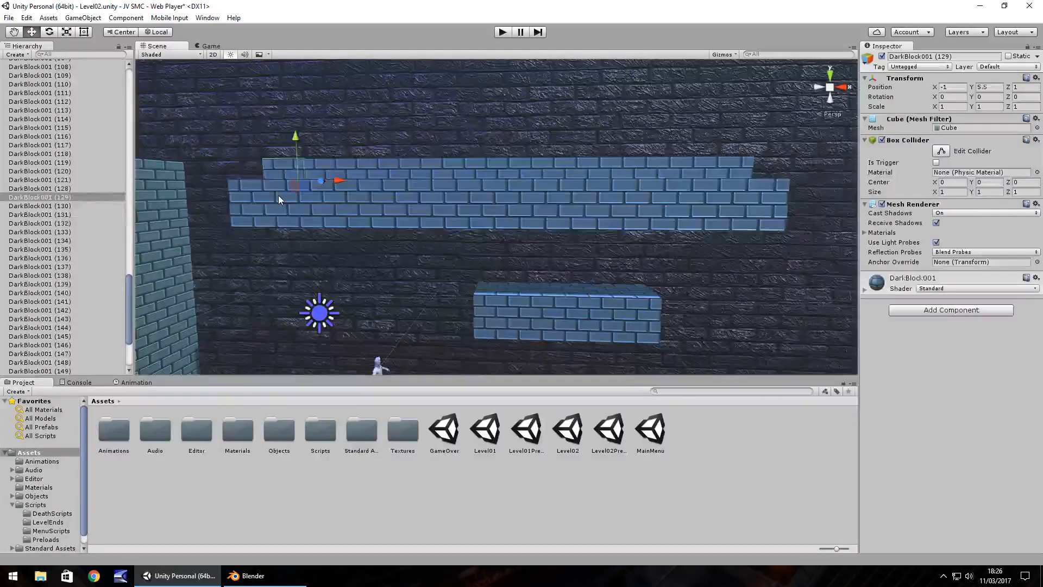
key(ctrl+z)
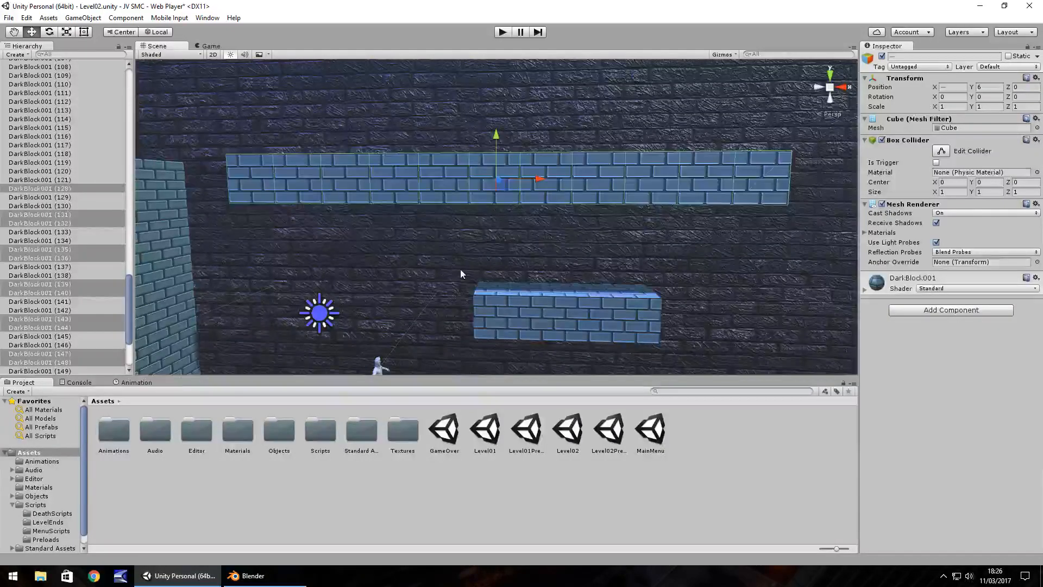
Set the third-person character's Jump Power to 12.
click(382, 365)
click(952, 466)
text(12)
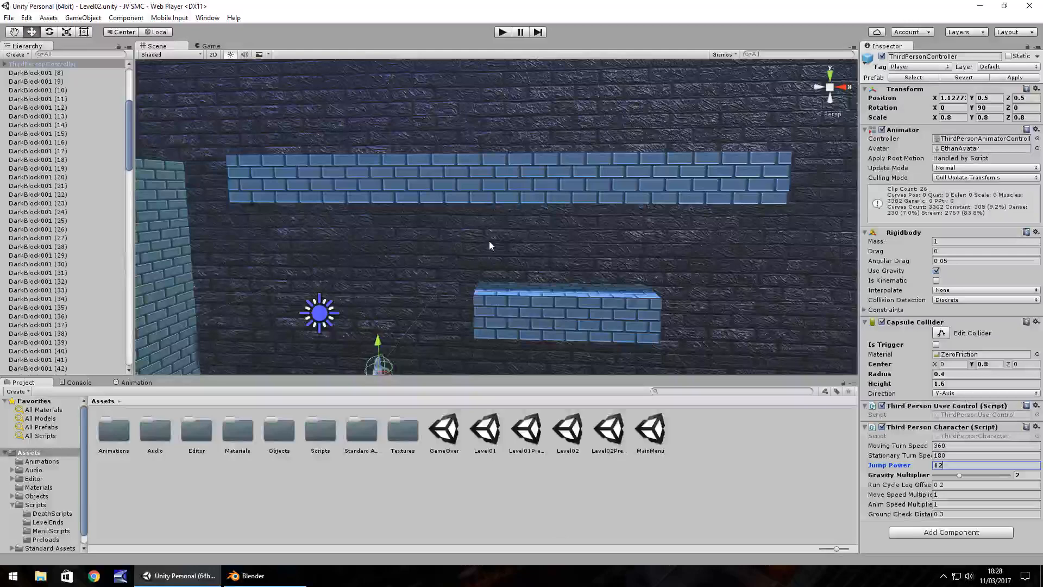
Extend the ceiling from X 9 to X 14 by repeatedly duplicating its front and back end blocks along the X axis.
middle_drag(450, 288, 453, 232)
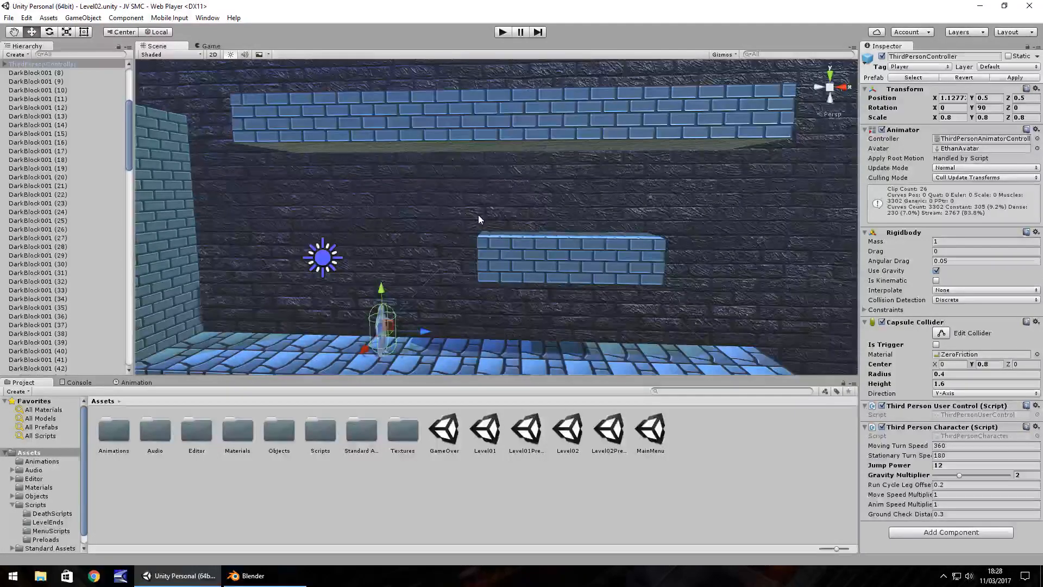
right_drag(484, 218, 513, 239)
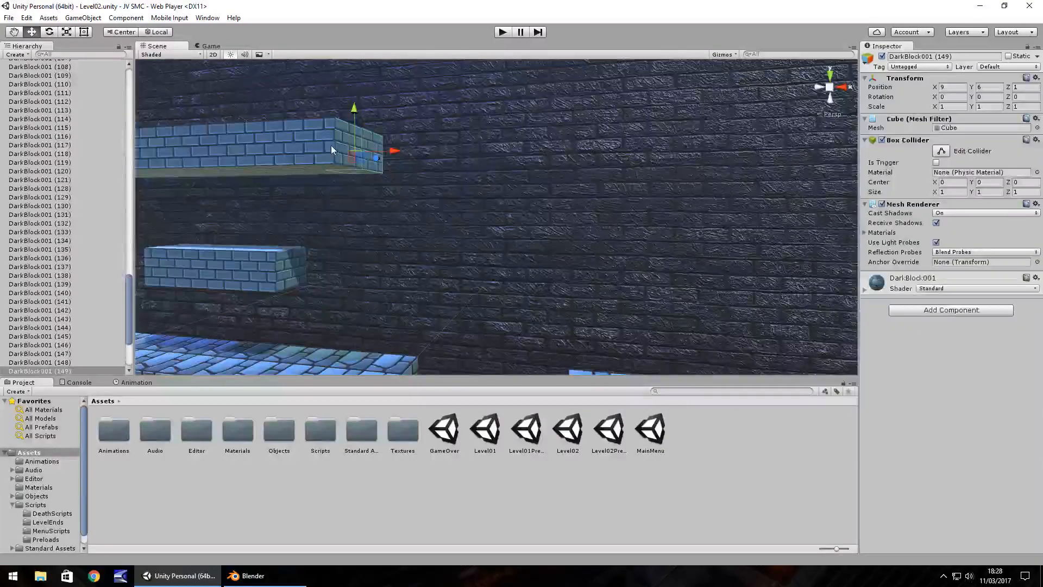
key(Delete)
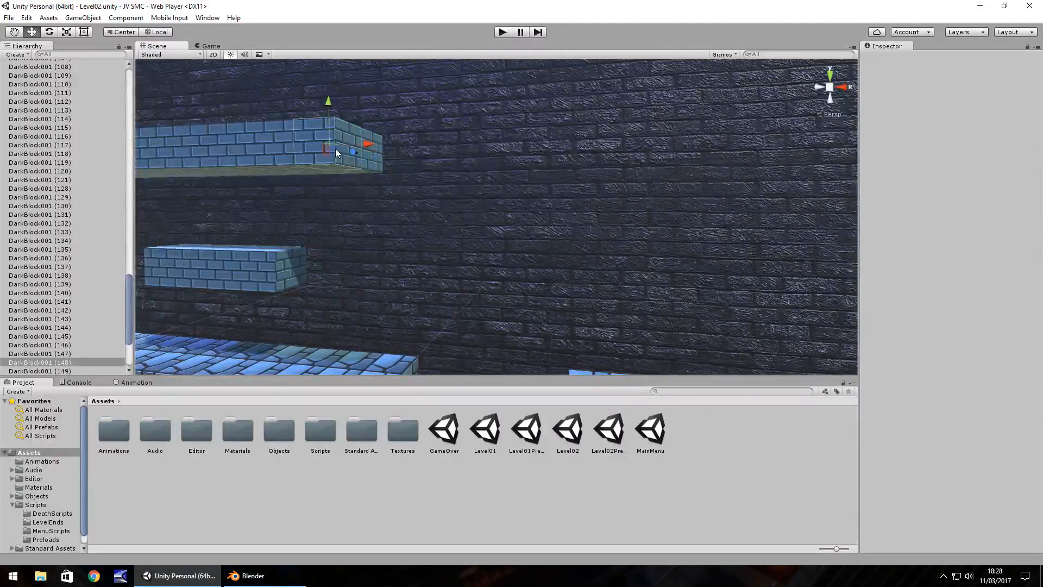
key(ctrl+z)
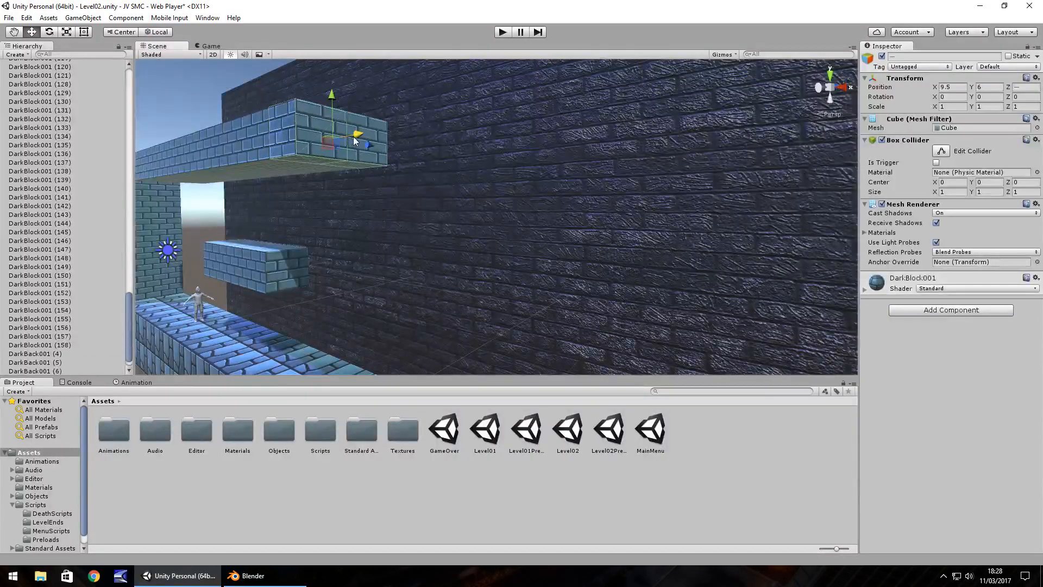
ctrl+drag(354, 137, 530, 113)
key(ctrl+d)
key(ctrl+d)
key(ctrl+d)
key(ctrl+d)
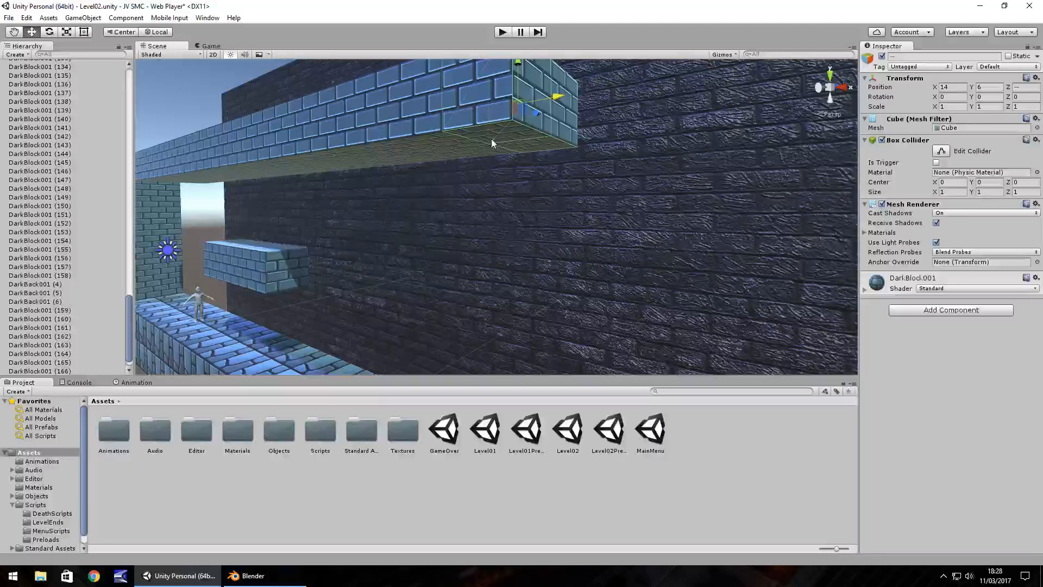
scroll(493, 147, down, 3)
key(ctrl+d)
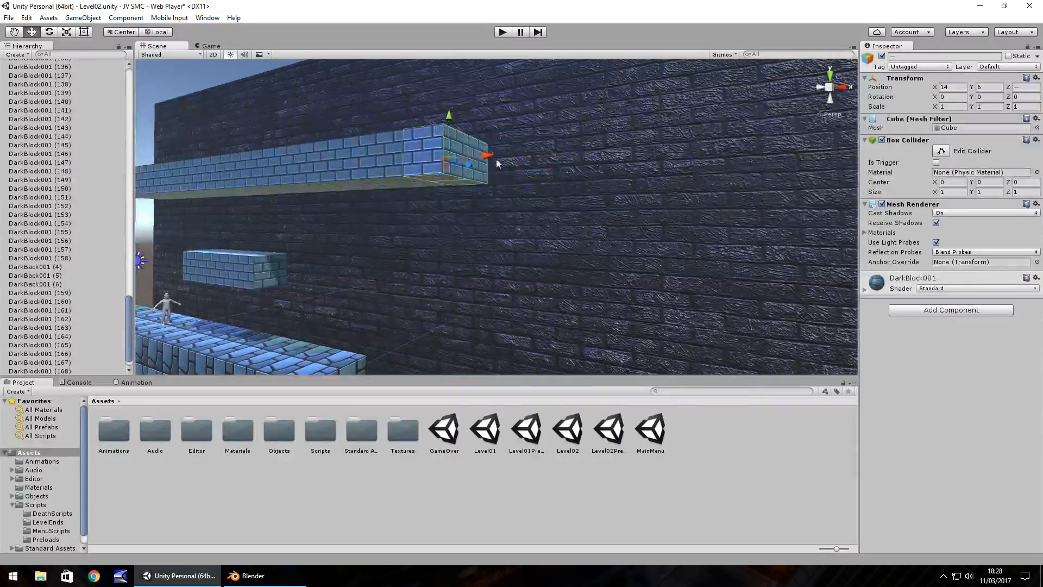
Continue duplicating the end pair of ceiling blocks at Y 6 until the ceiling reaches X 19.
ctrl+drag(488, 155, 508, 157)
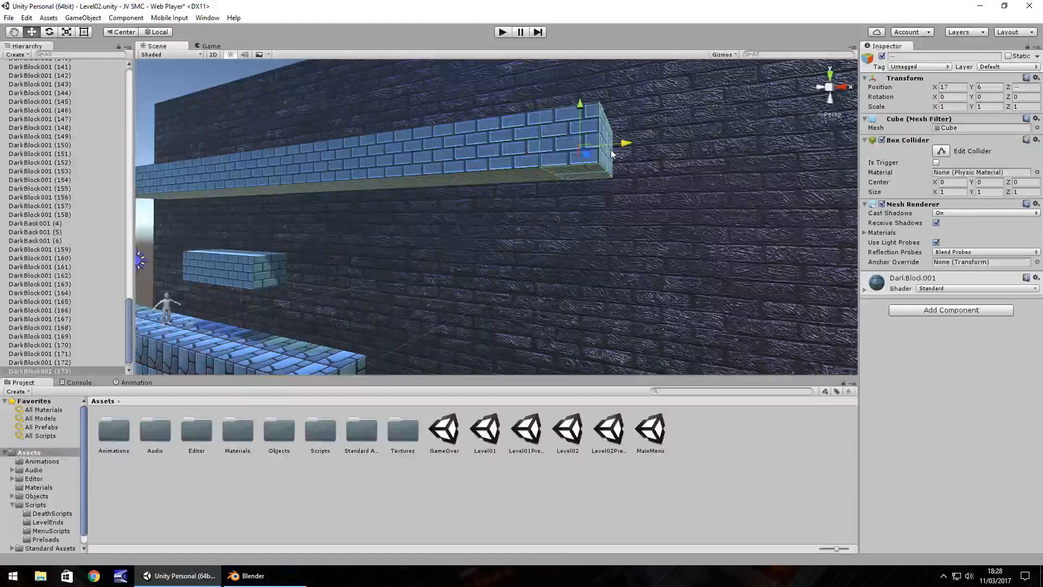
mouse_move(614, 153)
ctrl+mouse_down()
mouse_move(642, 151)
mouse_move(614, 154)
ctrl+mouse_up()
key(ctrl+d)
ctrl+drag(613, 154, 706, 145)
key(ctrl+d)
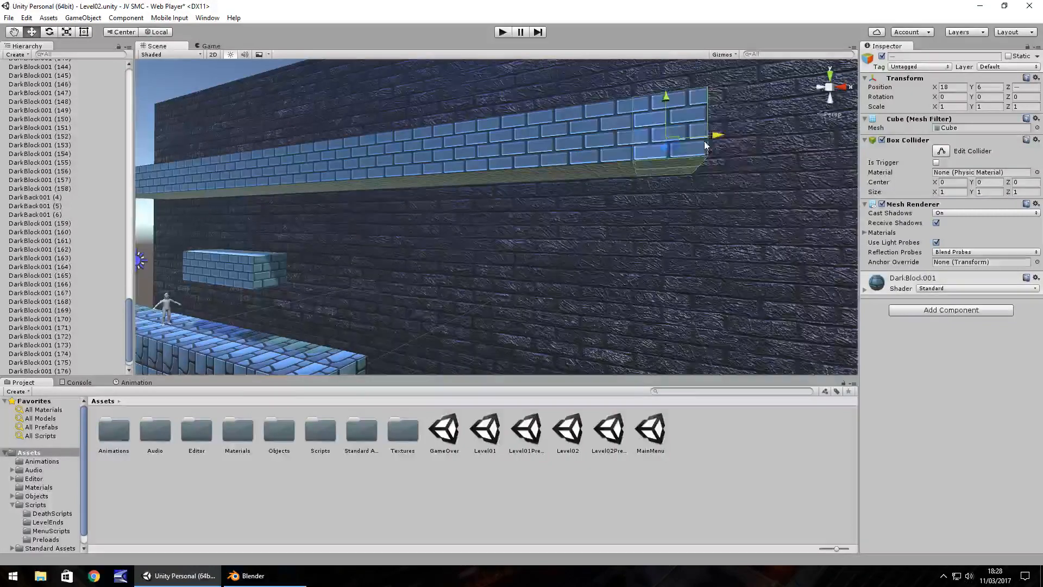
Switch to Blender and close it.
click(297, 578)
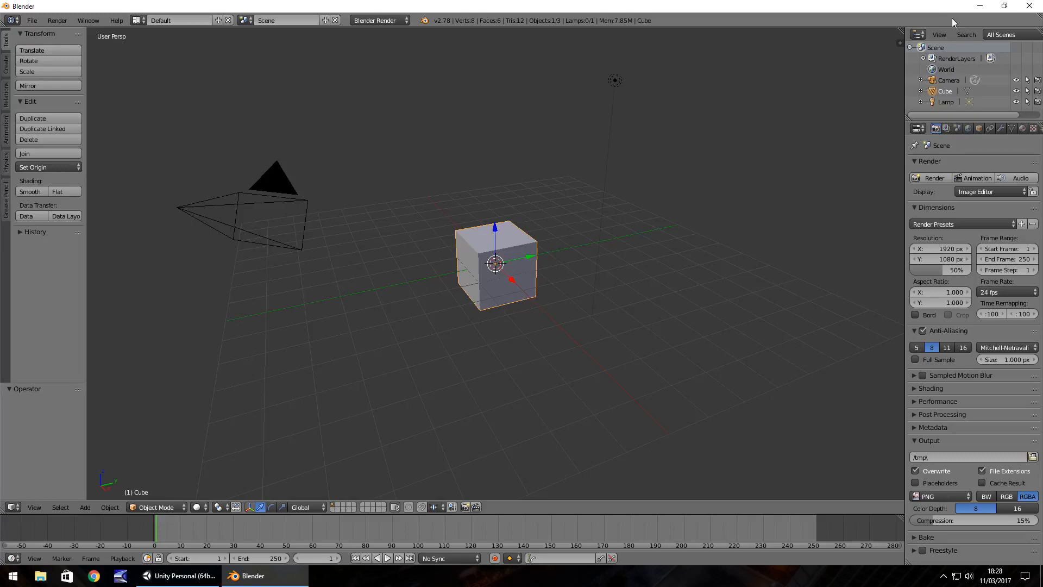
click(1030, 6)
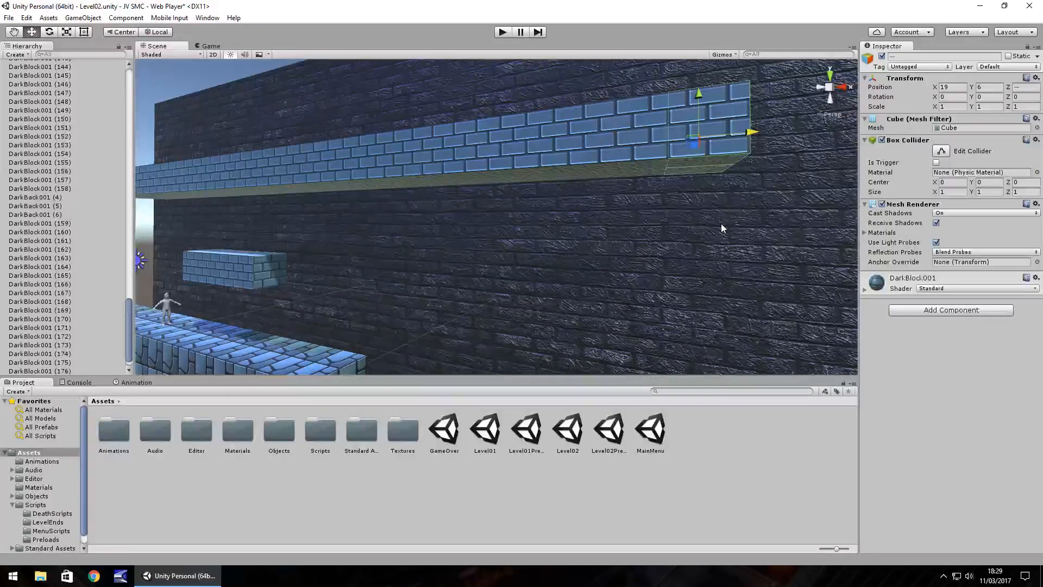
Extend the second ground section from X 21 to X 24 by duplicating its end column of ground blocks.
alt+drag(722, 223, 551, 308)
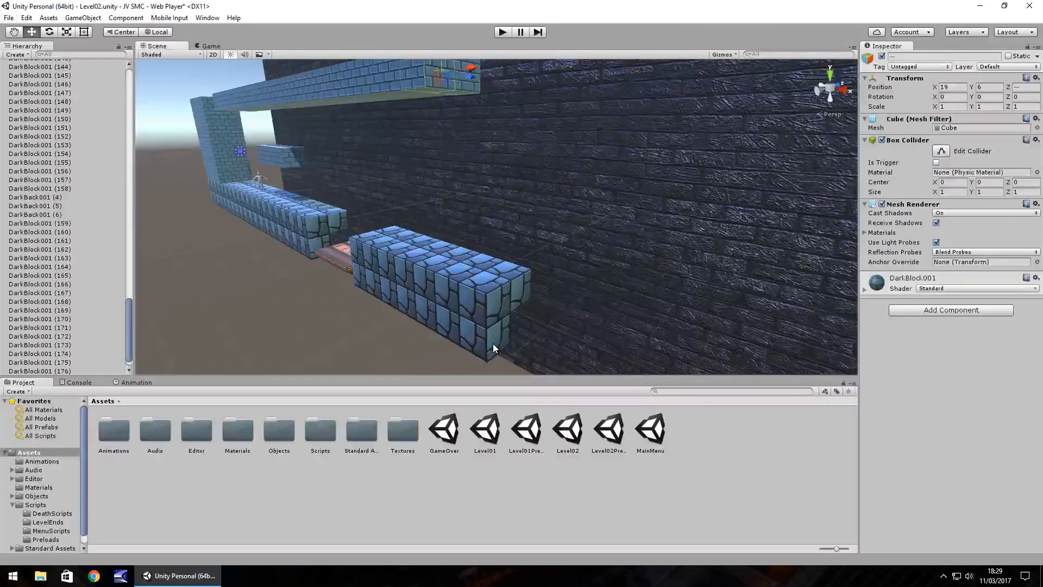
click(482, 288)
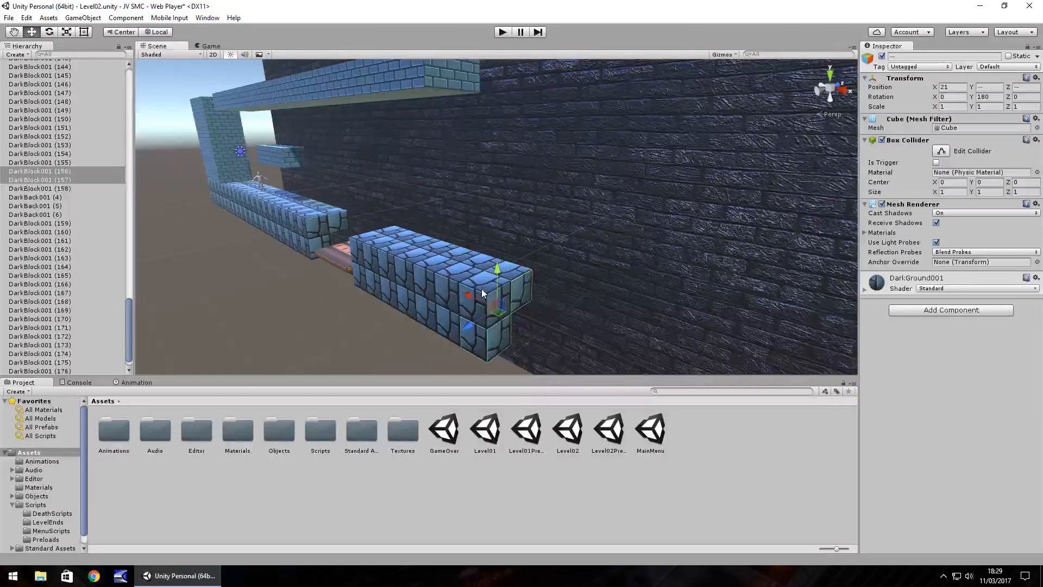
key(ctrl+d)
drag(482, 289, 555, 324)
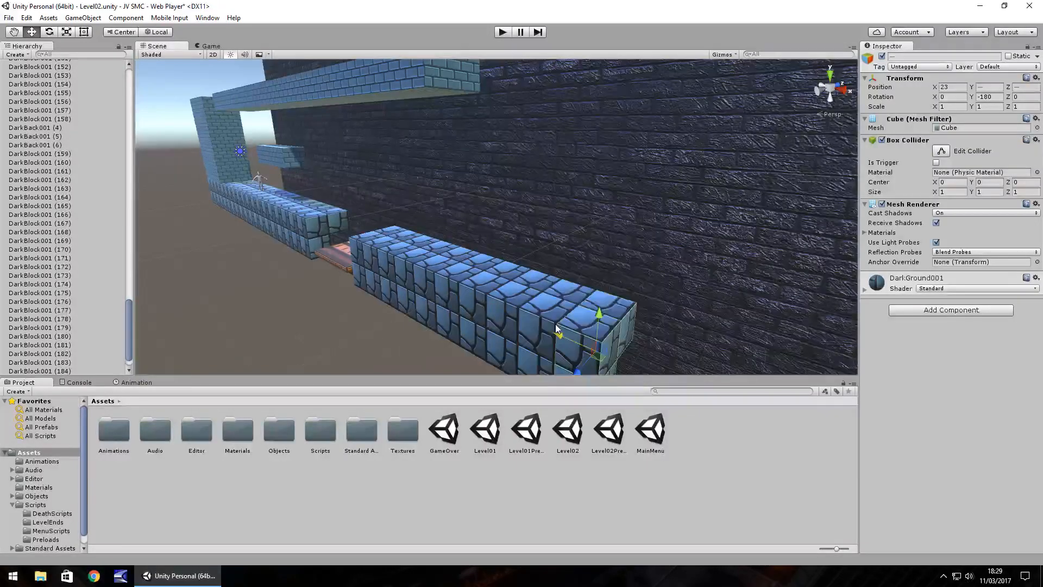
right_drag(555, 323, 532, 284)
key(ctrl+d)
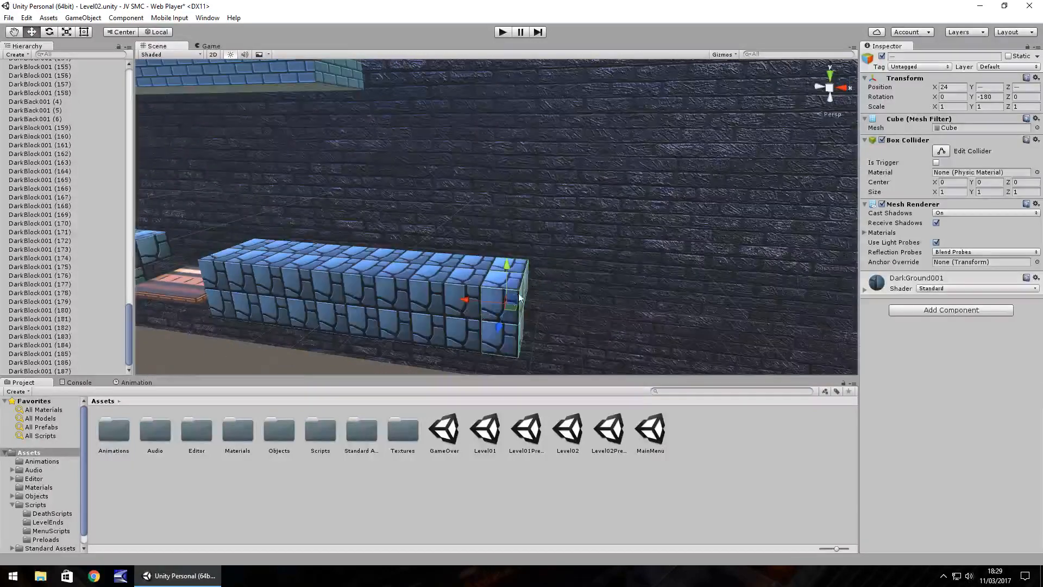
Build another ground section beyond a gap by duplicating the end column along X, finishing at X 32.
drag(471, 302, 732, 333)
key(ctrl+d)
key(ctrl+d)
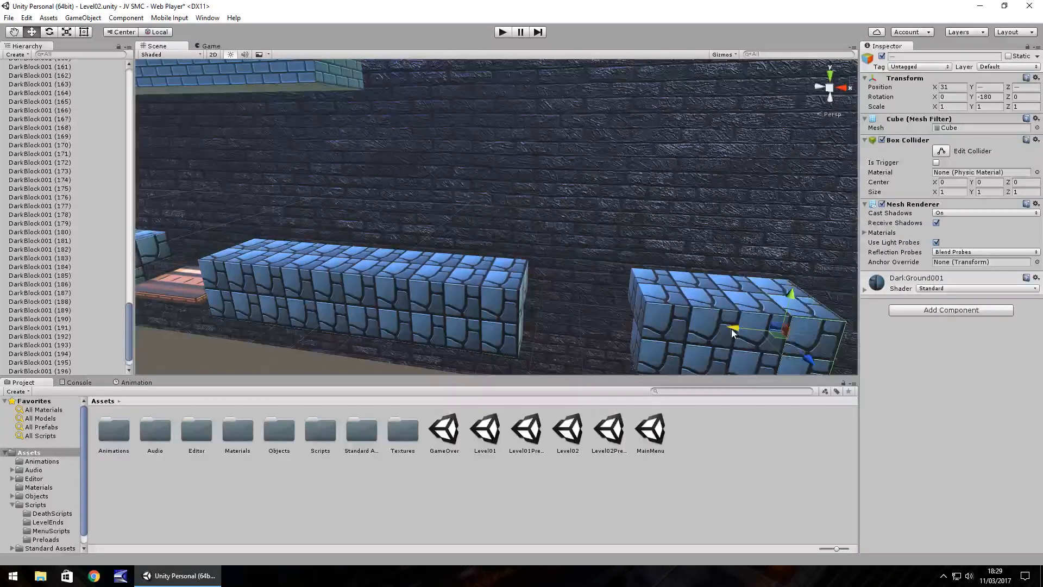
key(ctrl+d)
drag(732, 333, 778, 333)
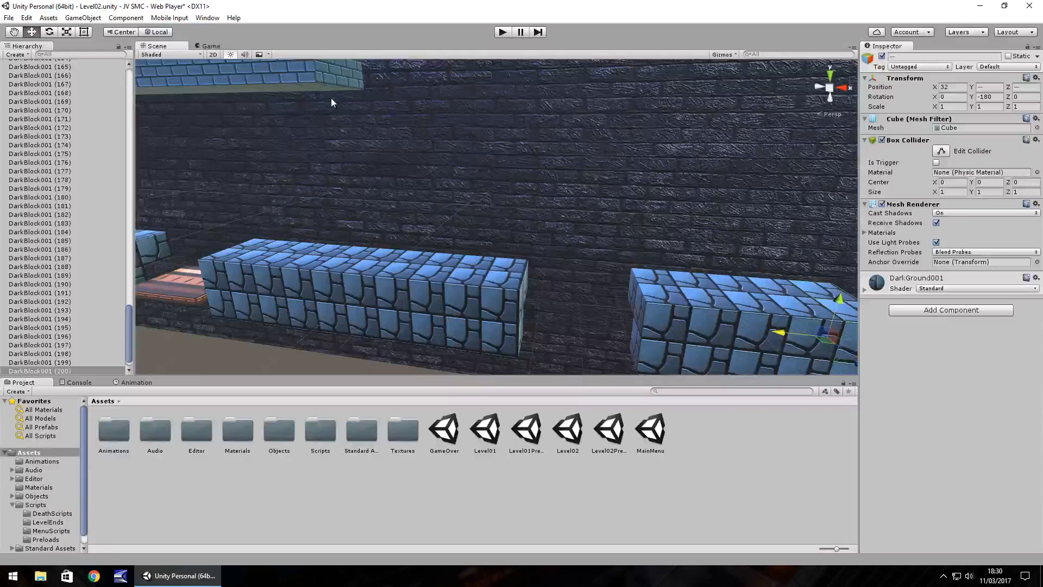
Play-test running and jumping from the start wall to the pit with the orange floor, and stop the game.
middle_drag(436, 67, 404, 112)
key(Left)
click(503, 32)
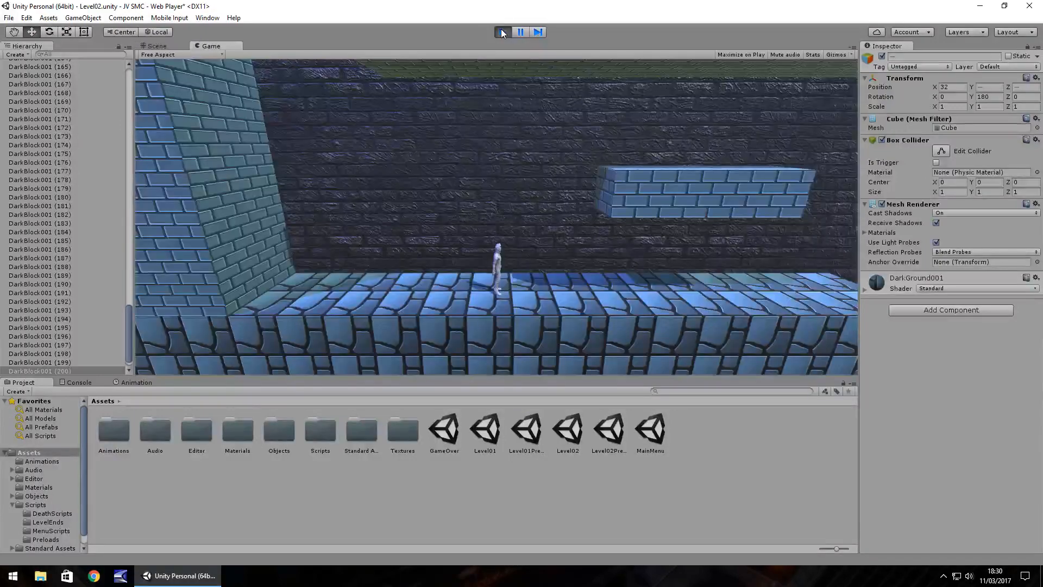
key(Right)
key(Left)
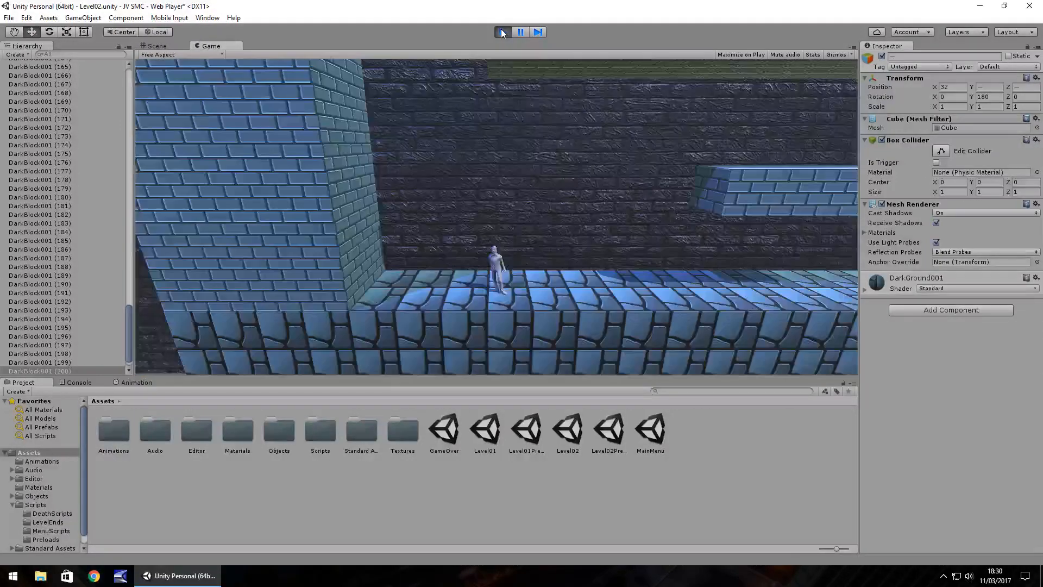
key(Right)
key(space)
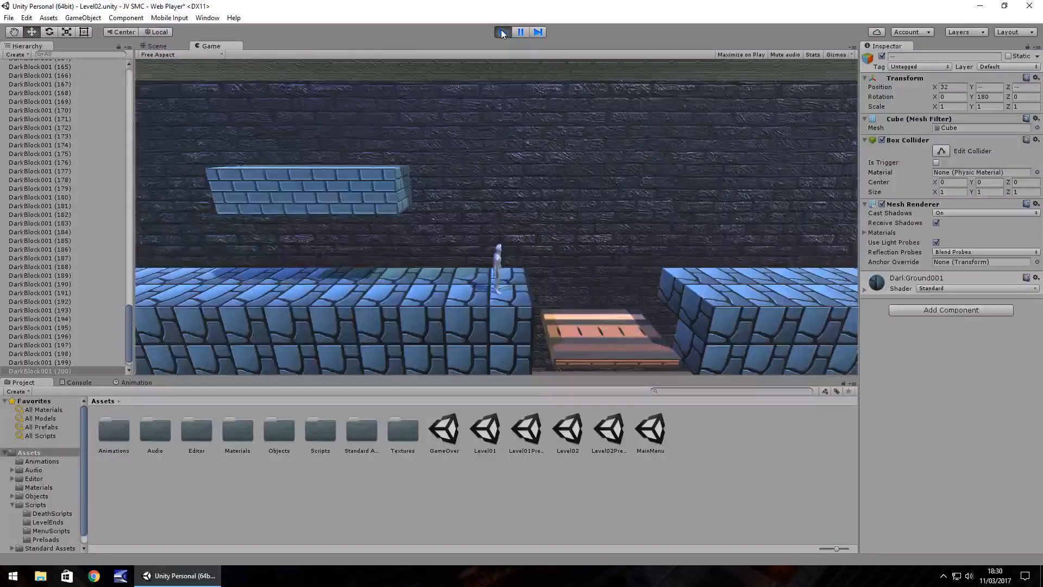
key(Right)
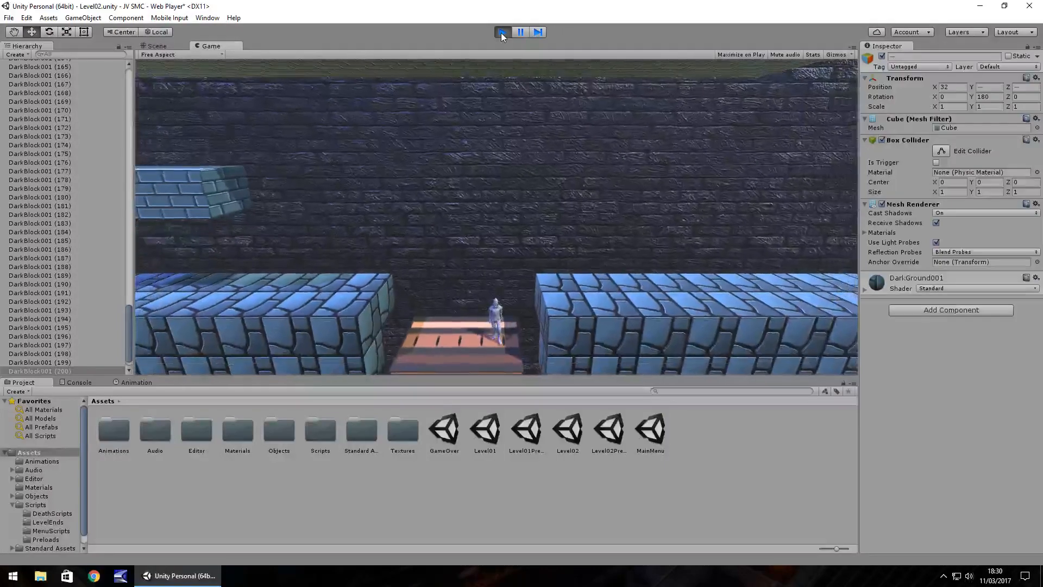
key(Right)
key(space)
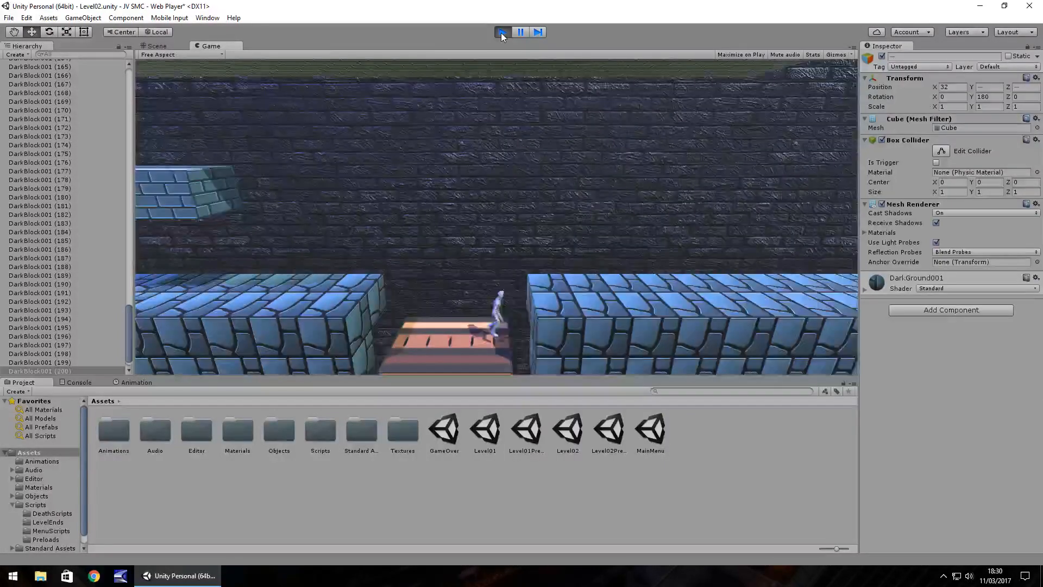
click(501, 32)
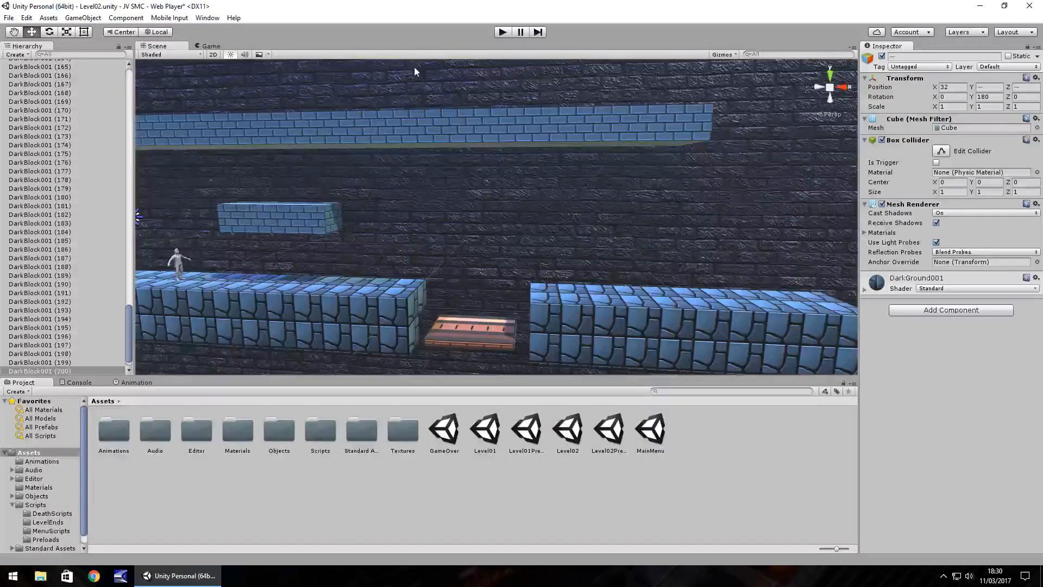
Play-test running and jumping across the pit with the orange floor and around the second ground section's far gap, and stop the game.
click(501, 33)
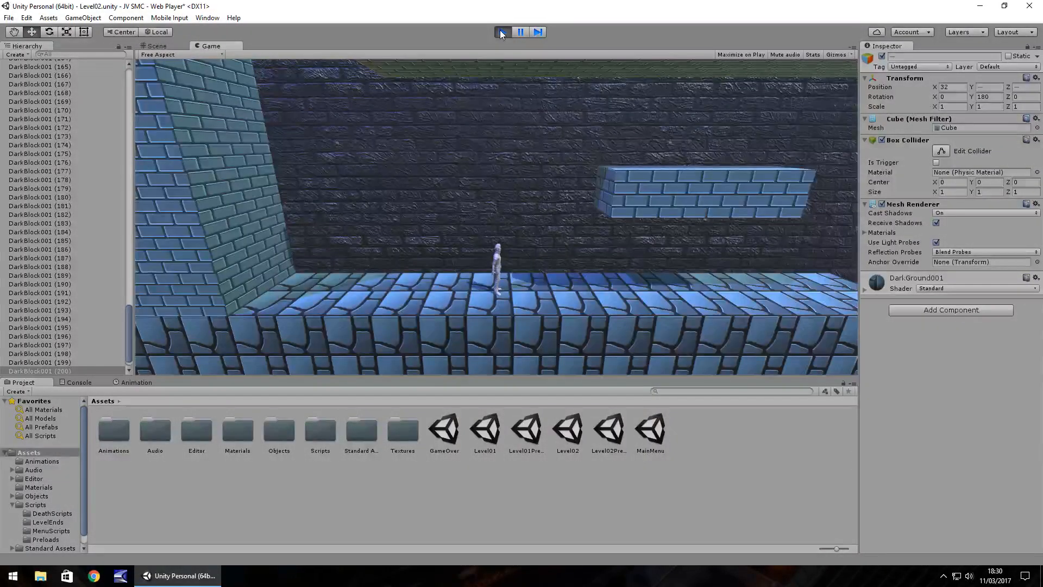
key(Right)
key(space)
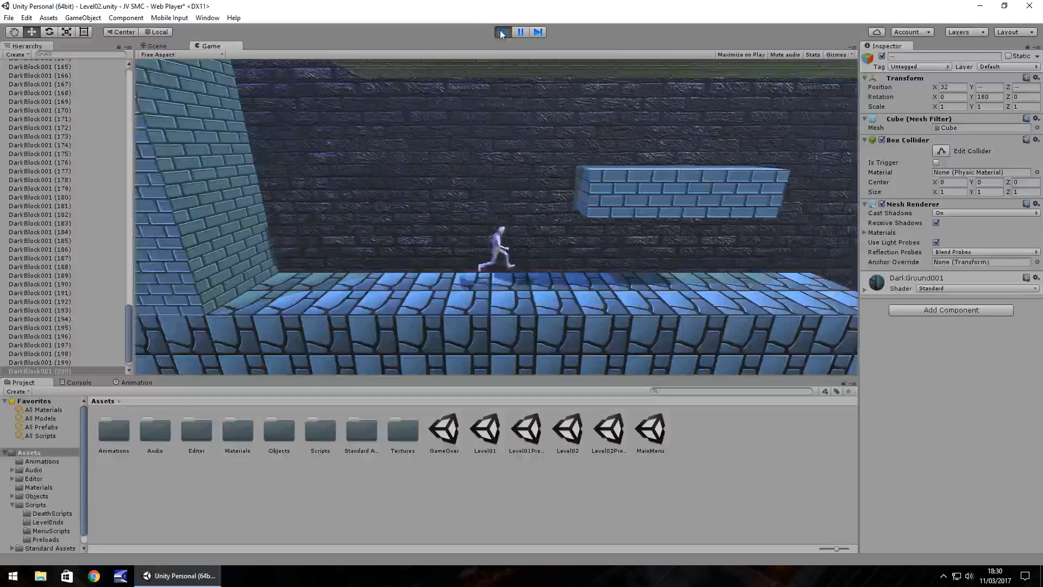
key(Right)
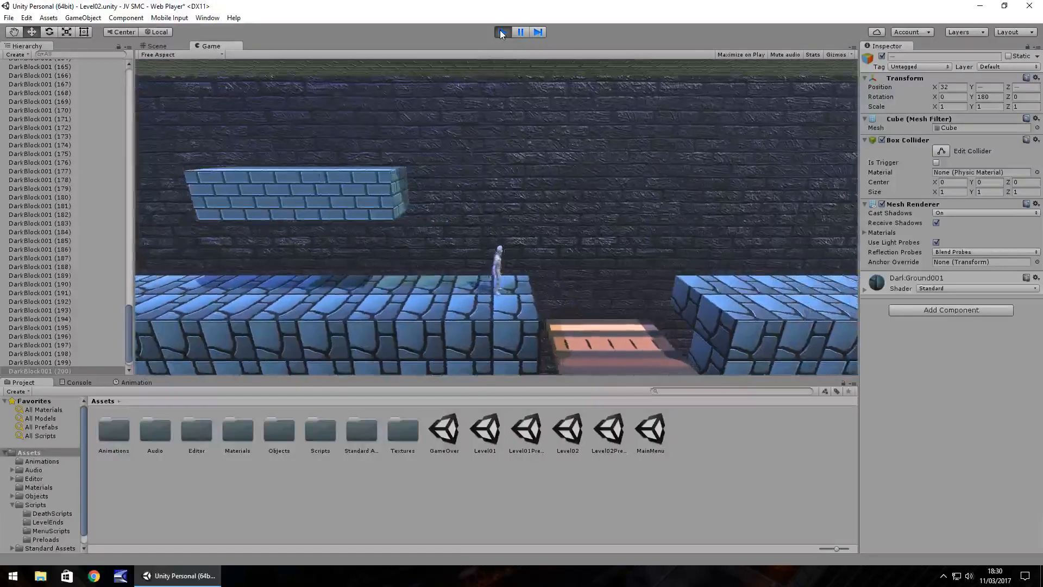
key(Left)
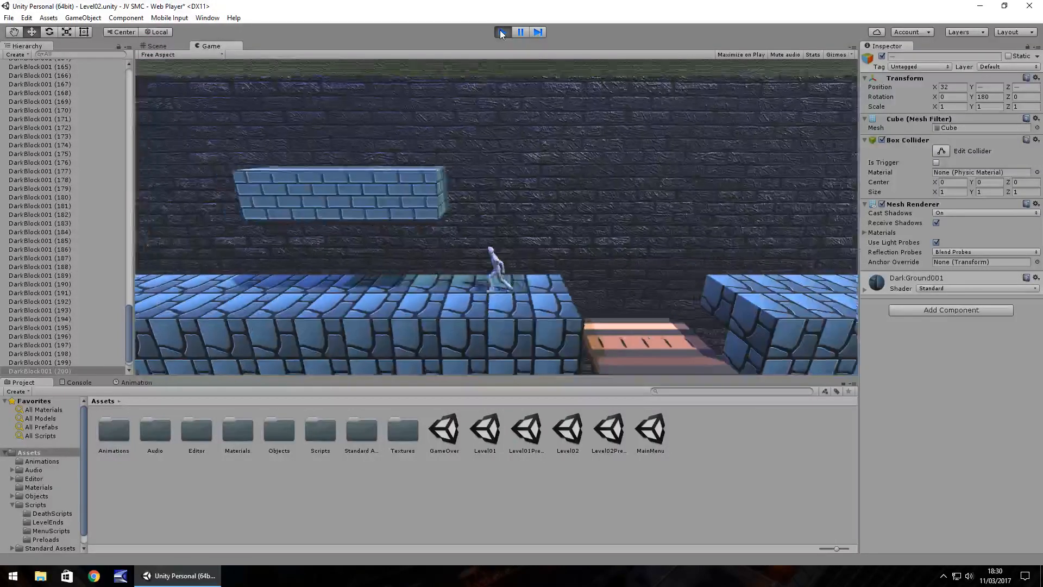
key(Right)
key(space)
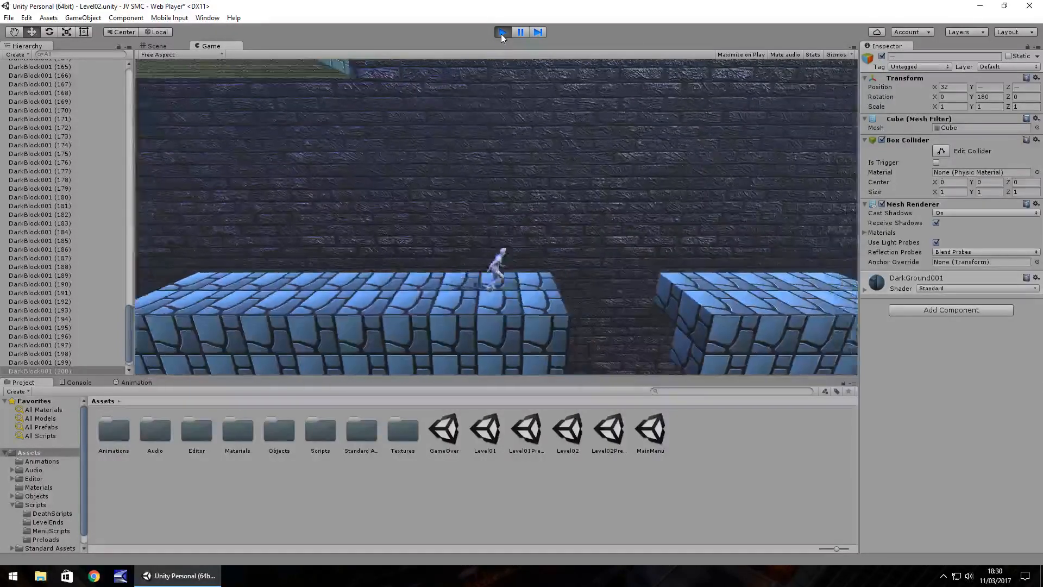
key(space)
key(Left)
key(space)
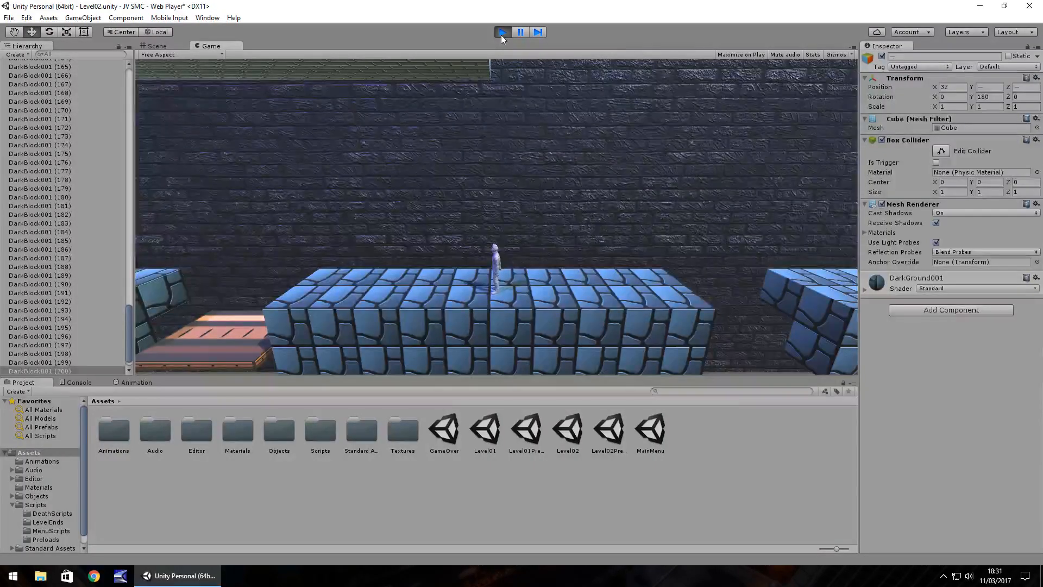
click(501, 35)
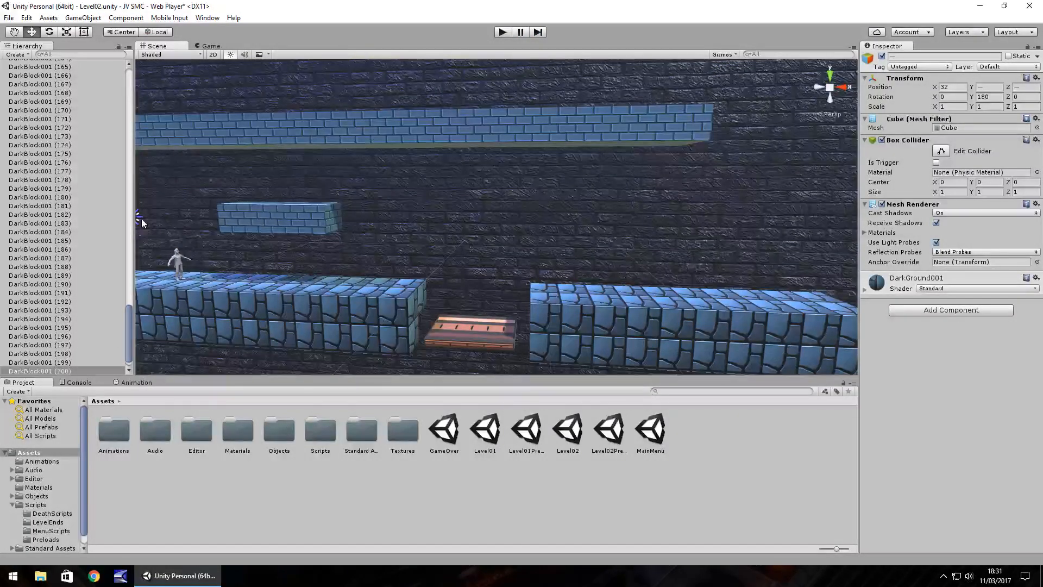
Set the blue Directional Light (1)'s color to black and raise the other Directional Light's intensity to 1.47.
click(139, 219)
key(f)
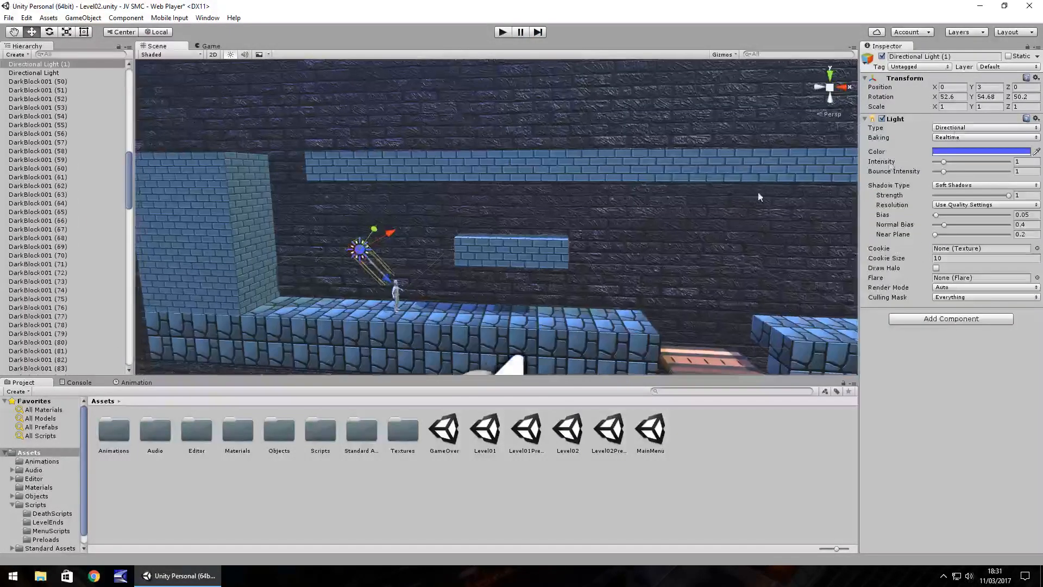
click(957, 151)
drag(68, 105, 105, 136)
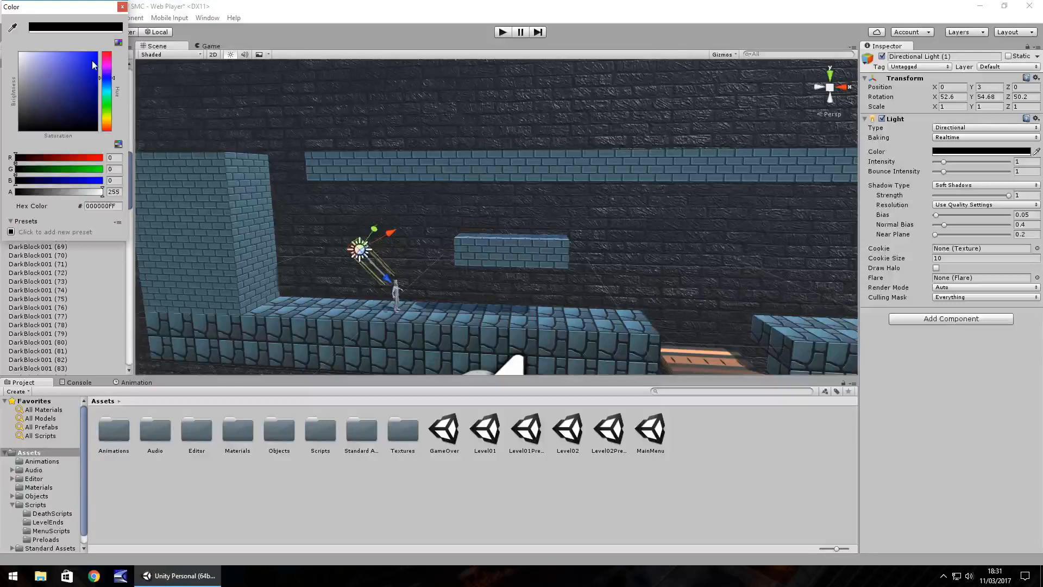
click(122, 6)
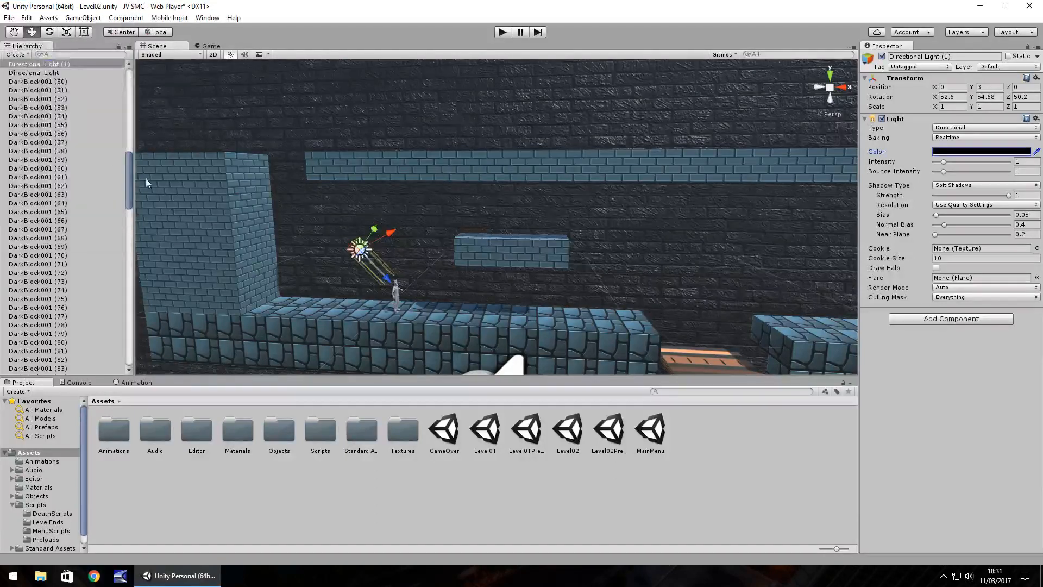
click(57, 73)
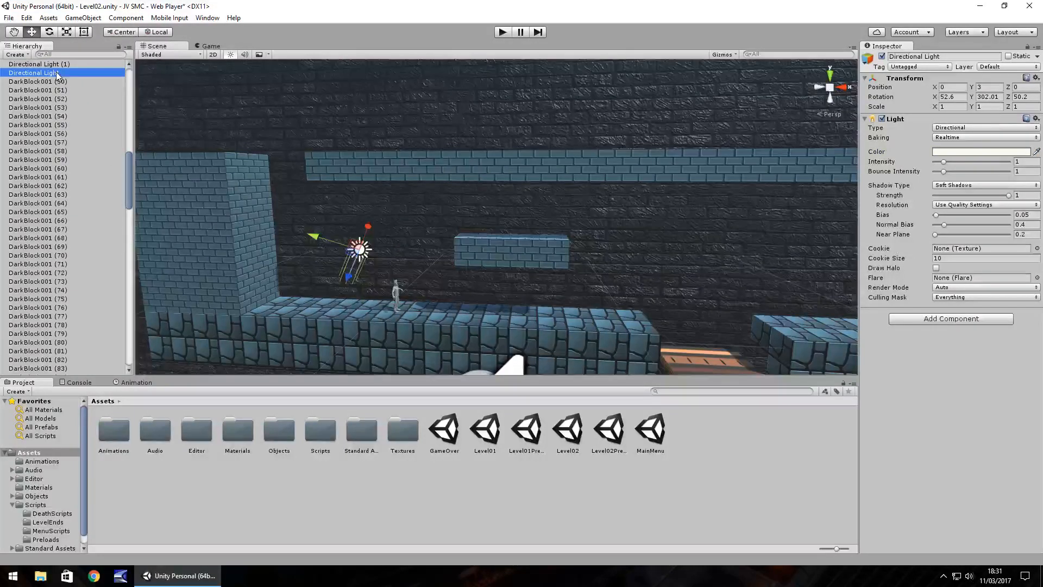
drag(943, 162, 949, 162)
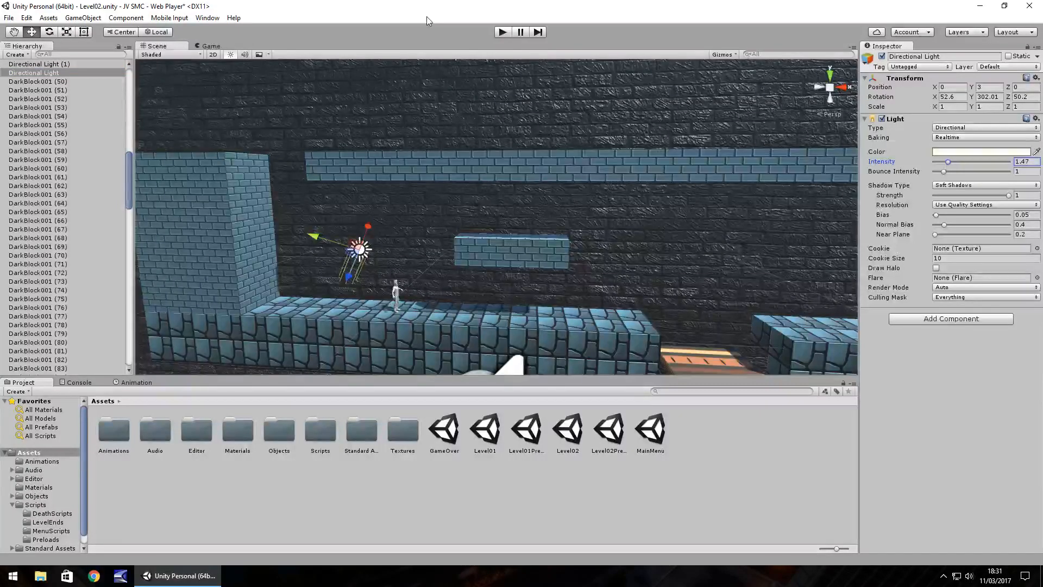
Play-test the new lighting with a short run and jump near the start wall, and stop the game.
click(501, 32)
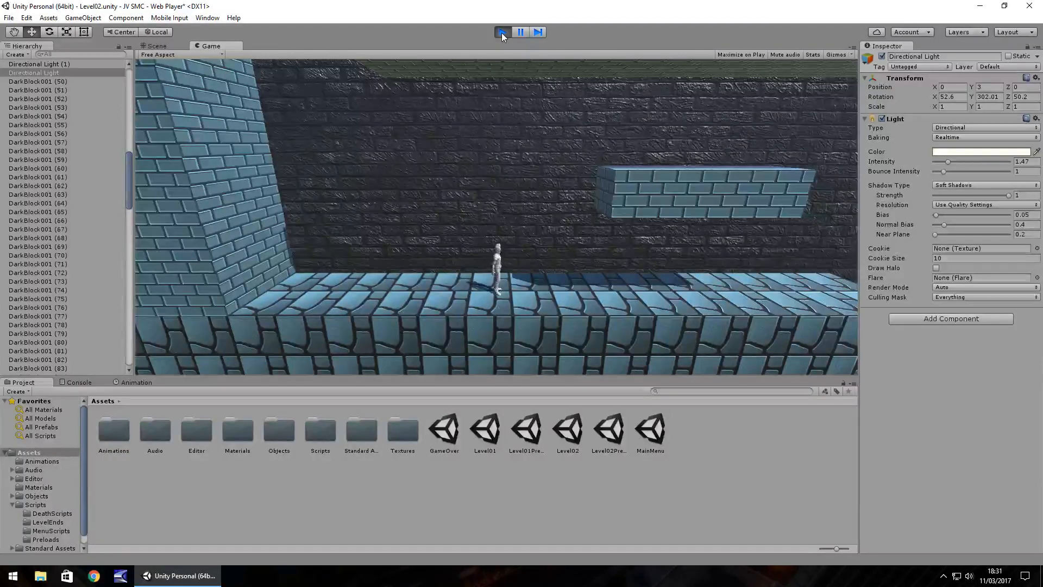
key(Right)
key(space)
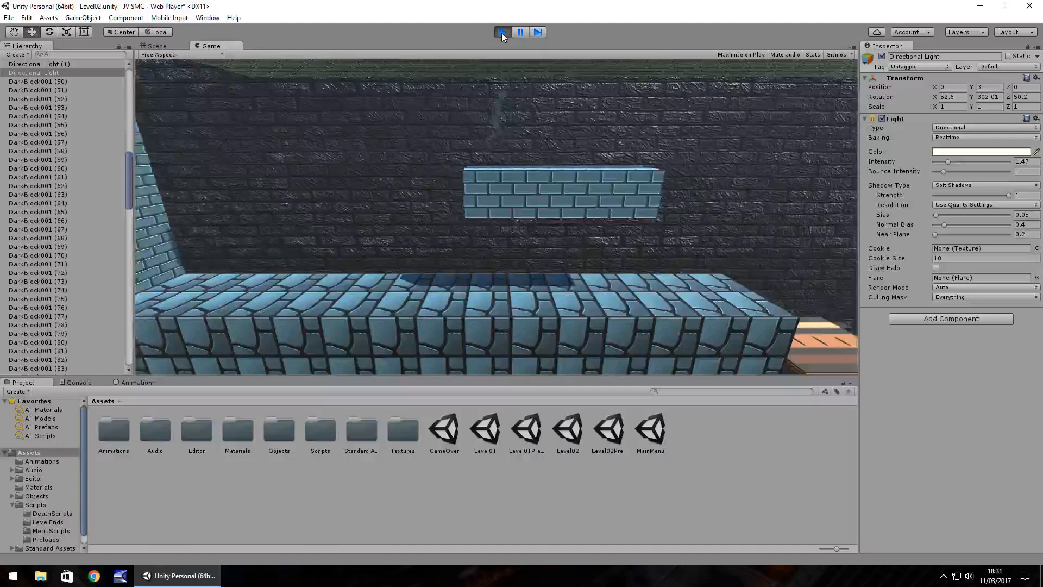
click(502, 34)
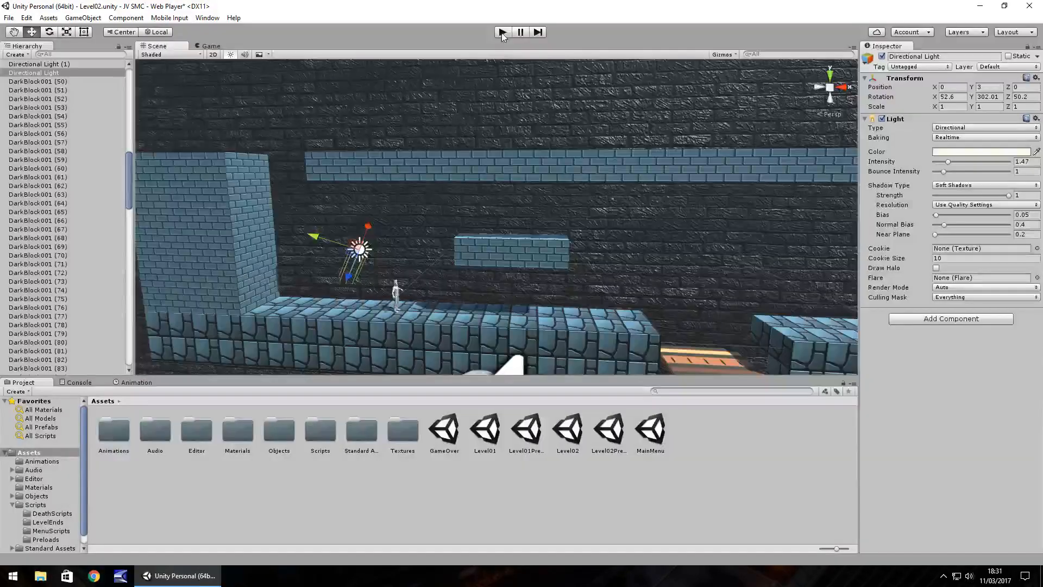
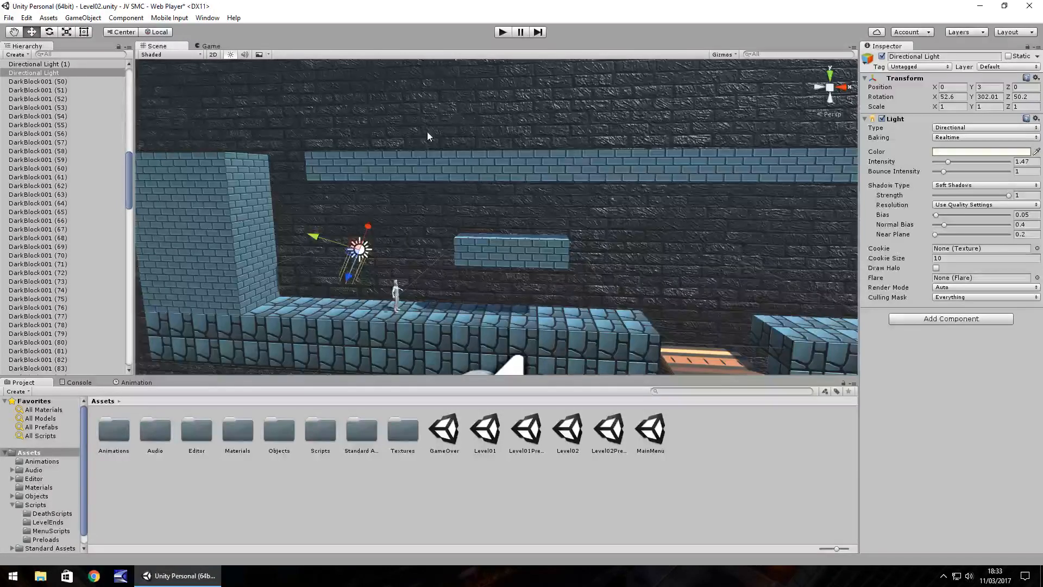
Duplicate the pair of blocks at the ceiling's far end repeatedly, extending the brick ceiling to X position 26.
right_drag(427, 131, 467, 199)
click(467, 199)
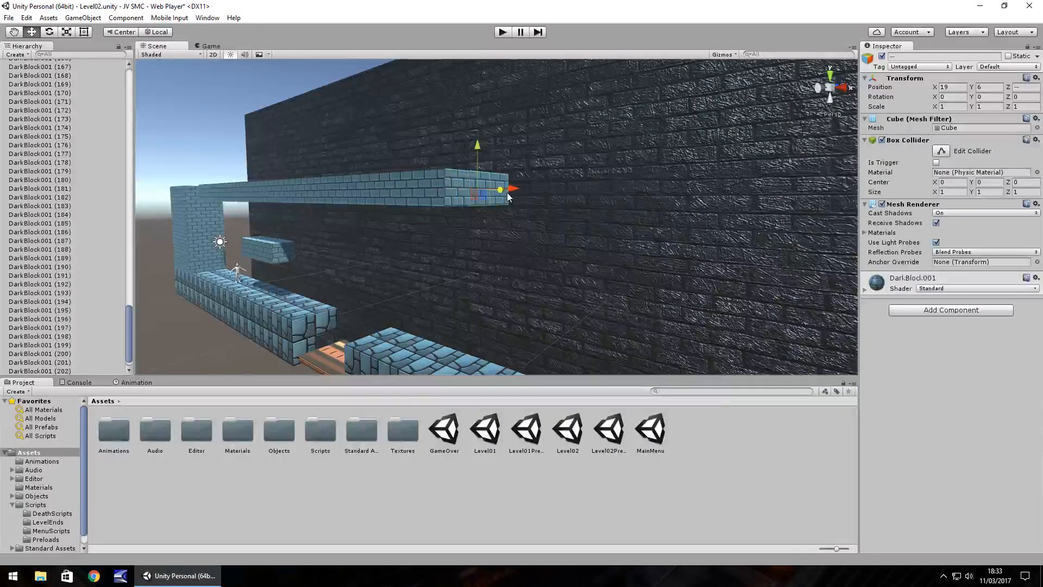
right_drag(482, 203, 525, 219)
key(a)
key(ctrl+d)
ctrl+drag(524, 177, 716, 175)
key(ctrl+d)
key(ctrl+d)
key(ctrl+d)
ctrl+drag(716, 174, 824, 173)
key(ctrl+d)
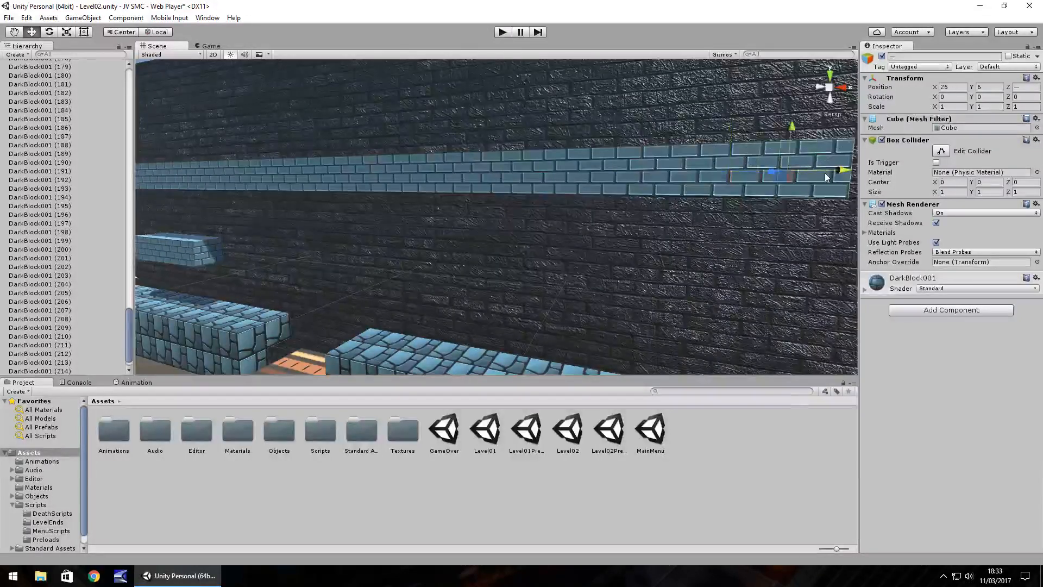
Continue duplicating the ceiling's end blocks along the back wall until the ceiling reaches X position 31.
right_drag(645, 237, 648, 273)
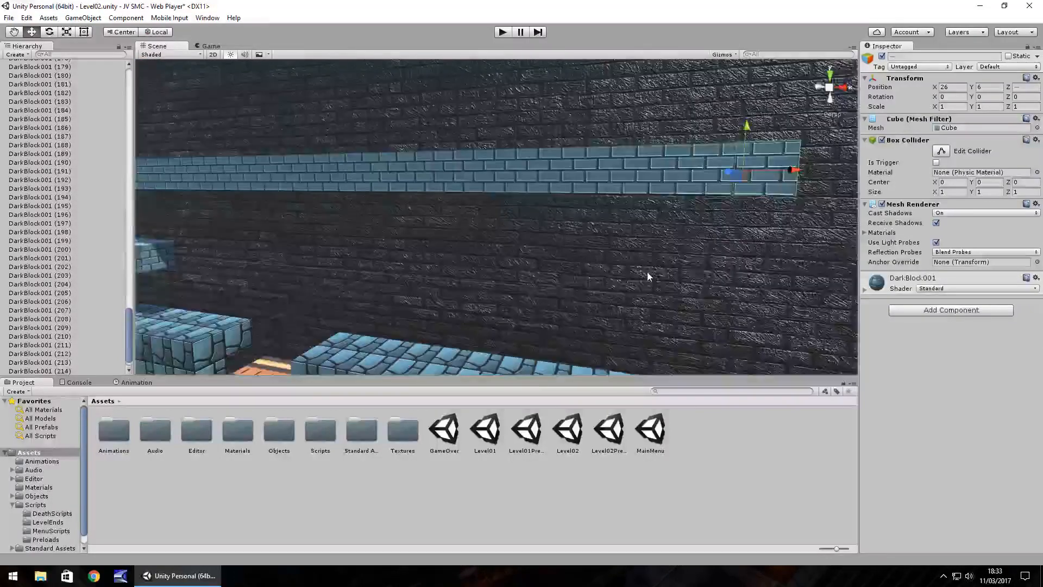
key(Right)
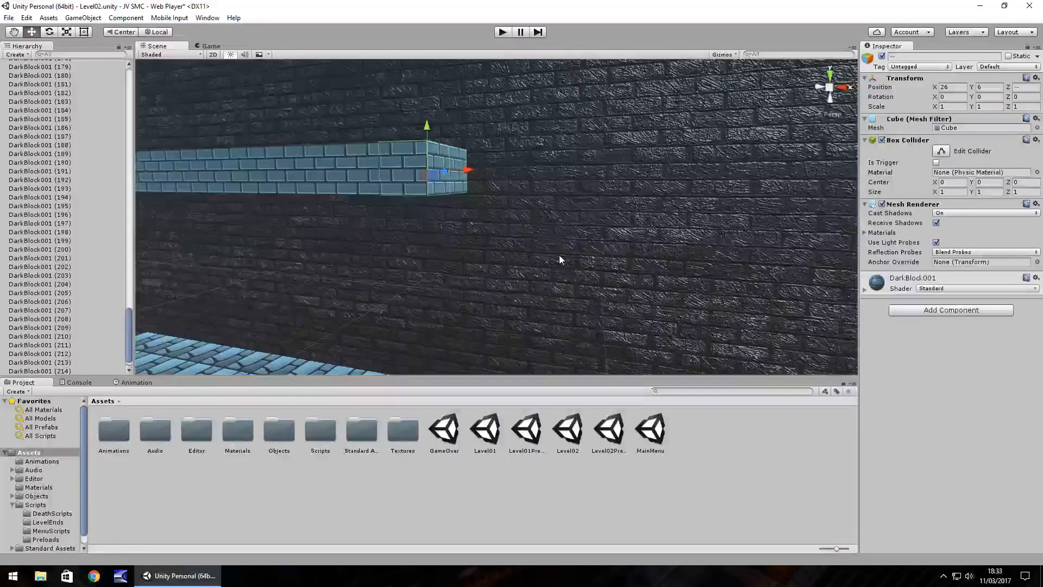
key(ctrl+d)
ctrl+drag(468, 171, 561, 177)
key(ctrl+d)
right_drag(566, 210, 592, 224)
key(ctrl+d)
ctrl+drag(513, 143, 631, 144)
key(ctrl+d)
key(ctrl+d)
right_drag(630, 143, 626, 245)
Play-test running and jumping from the start across both gaps to the end of the last ground section, and stop the game.
click(503, 34)
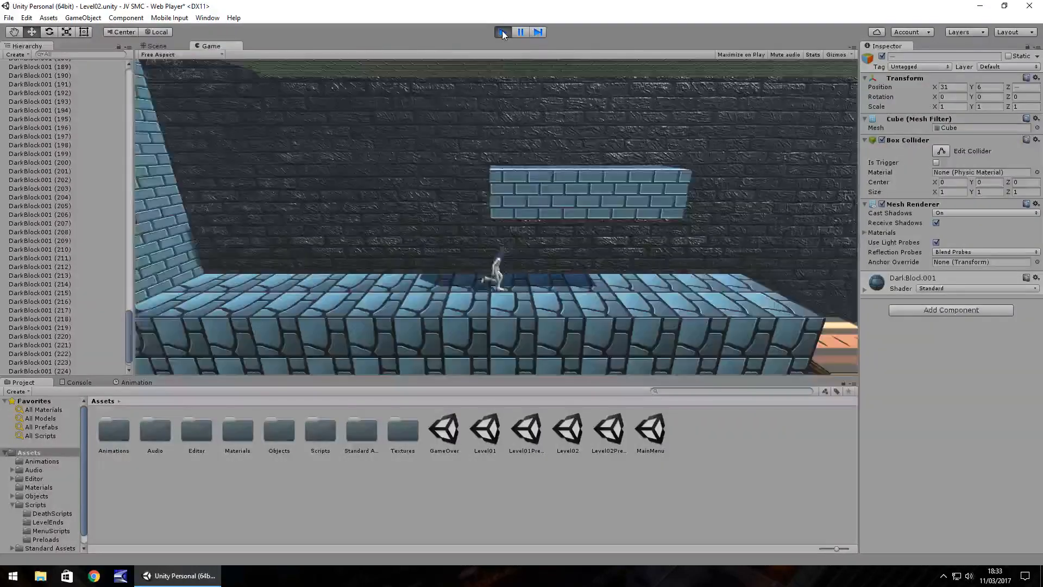
key(space)
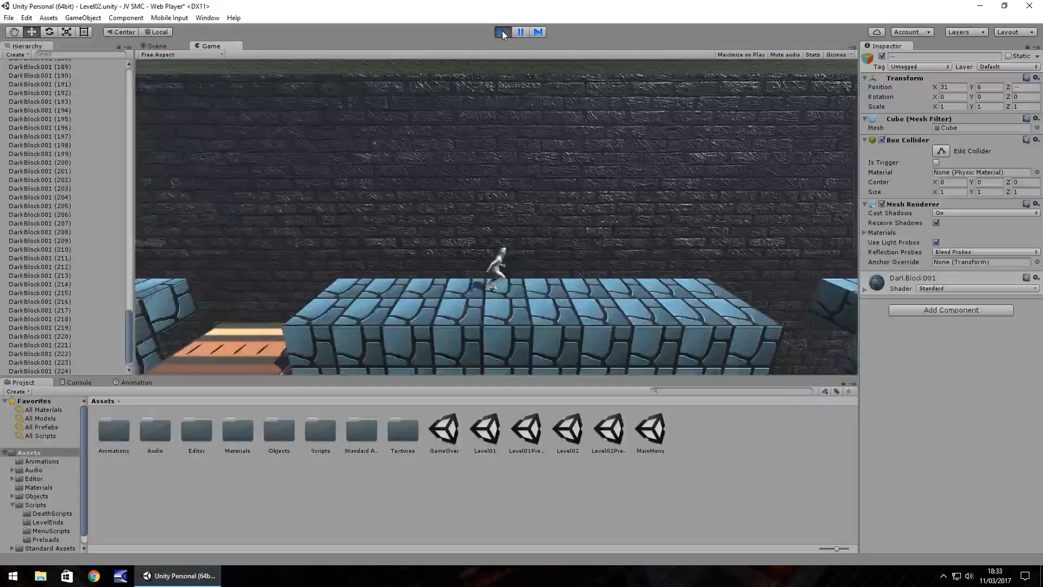
key(space)
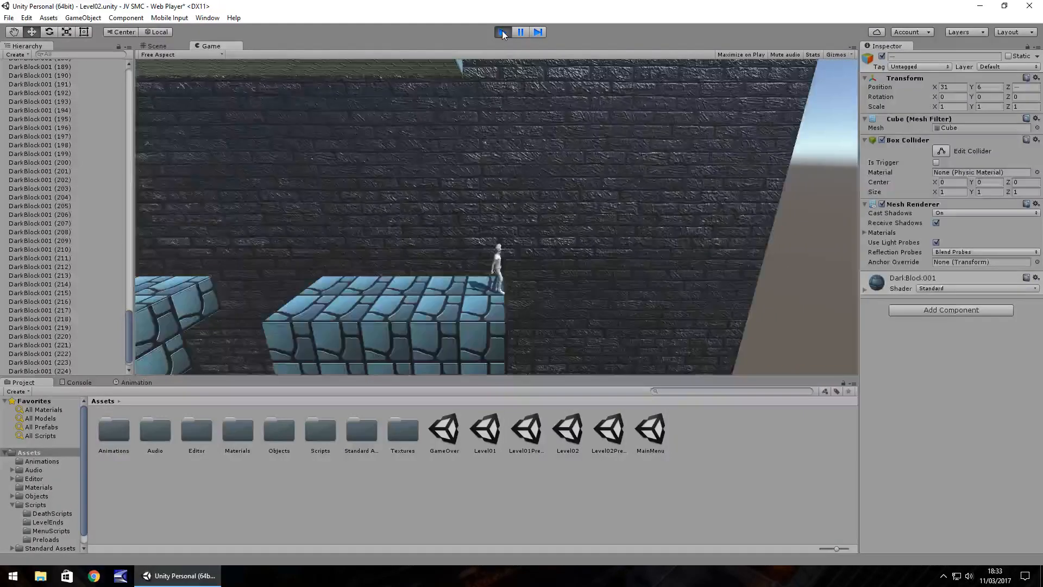
click(503, 32)
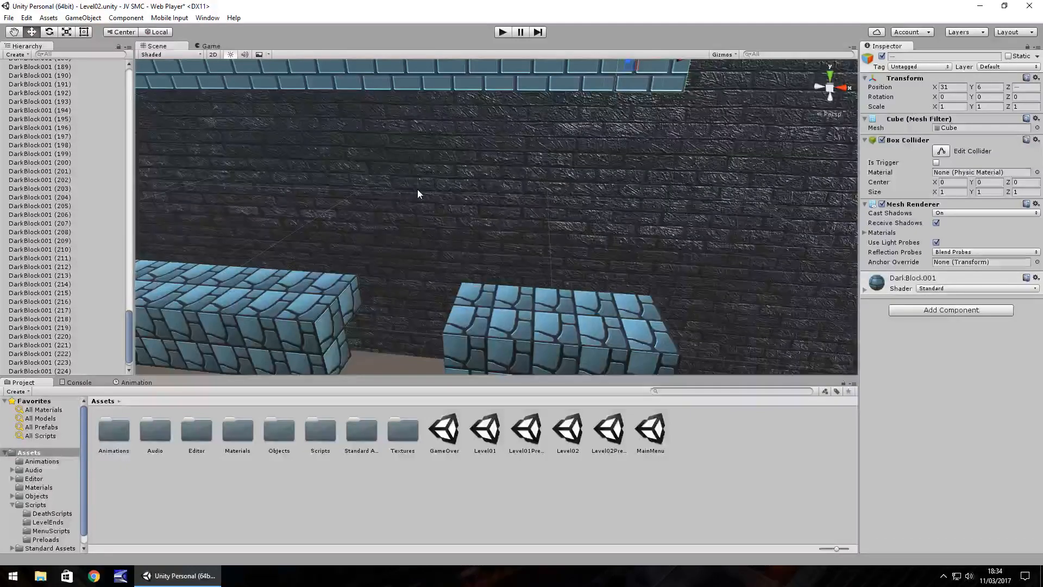
Set Directional Light (1)'s color to dark blue, hex 15027BFF.
alt+drag(418, 190, 399, 223)
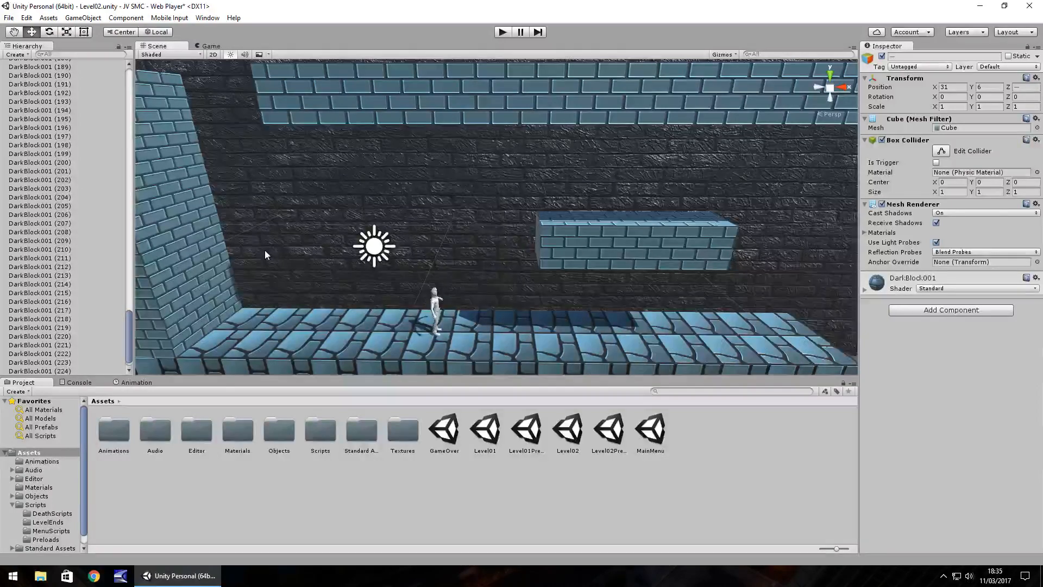
right_drag(279, 260, 335, 242)
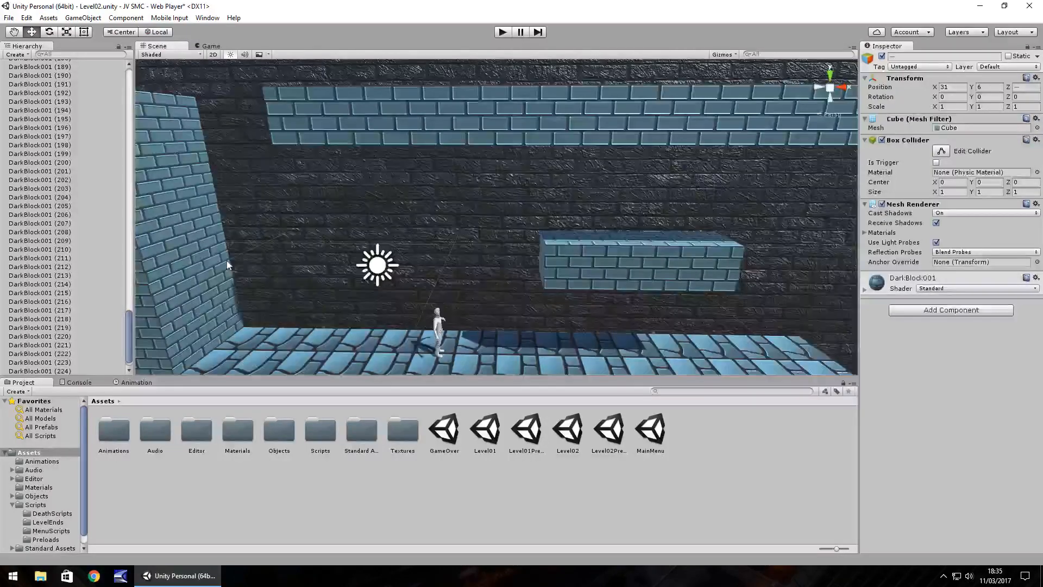
right_drag(227, 265, 237, 272)
drag(128, 347, 111, 98)
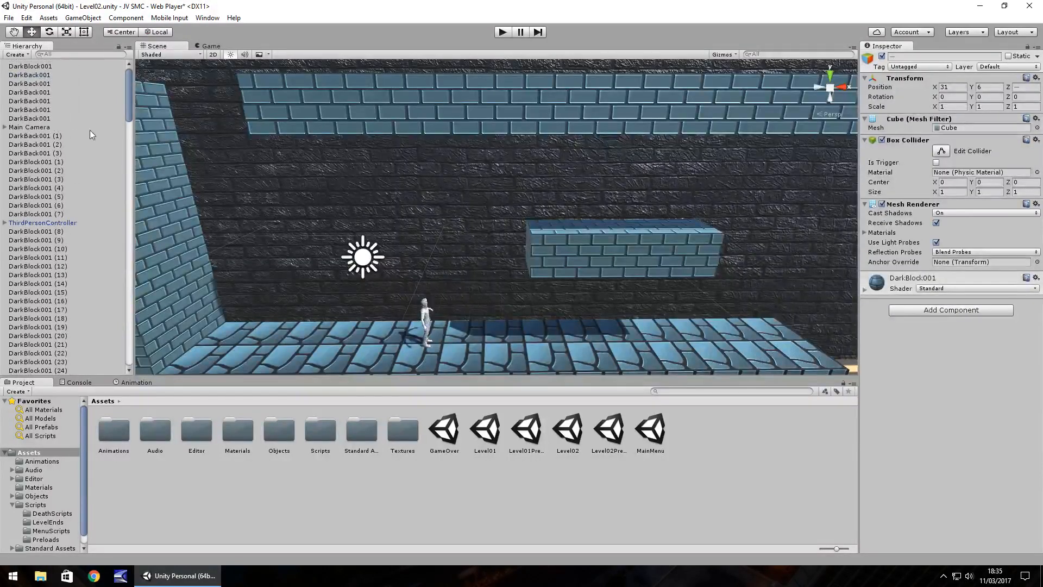
click(350, 259)
scroll(71, 310, down, 3)
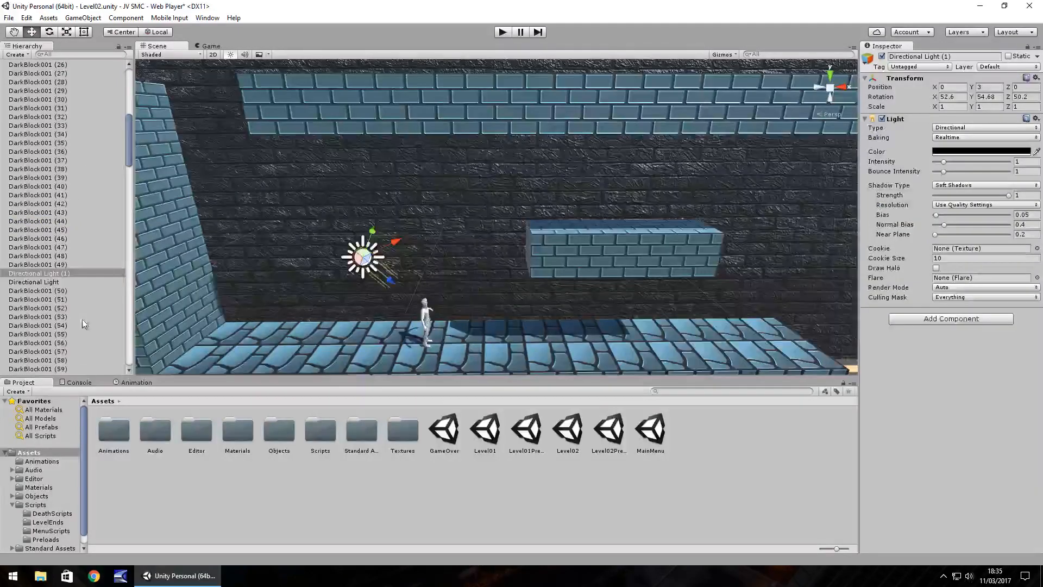
click(45, 281)
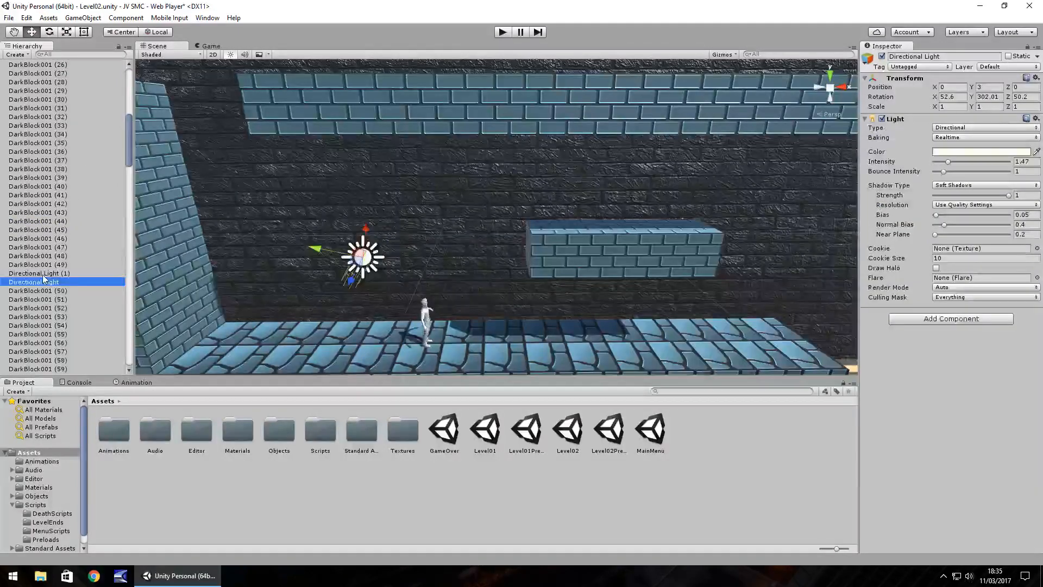
click(43, 273)
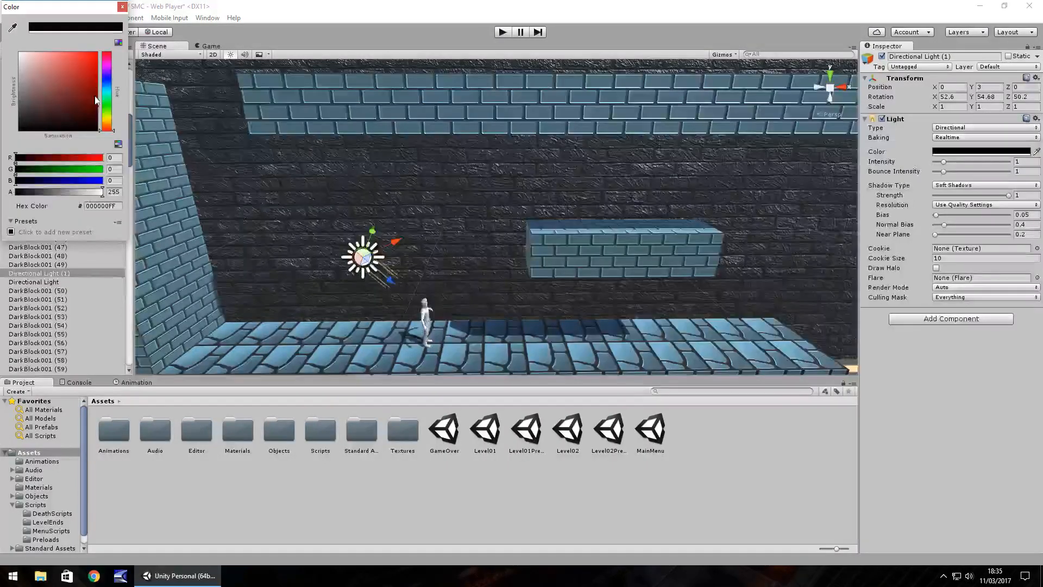
click(106, 76)
drag(73, 88, 93, 92)
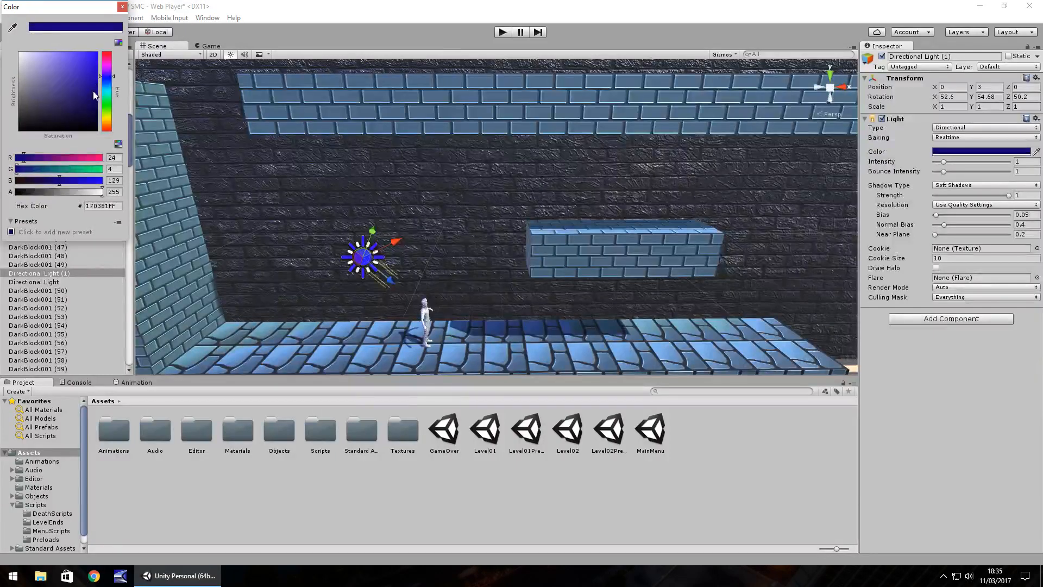
click(123, 8)
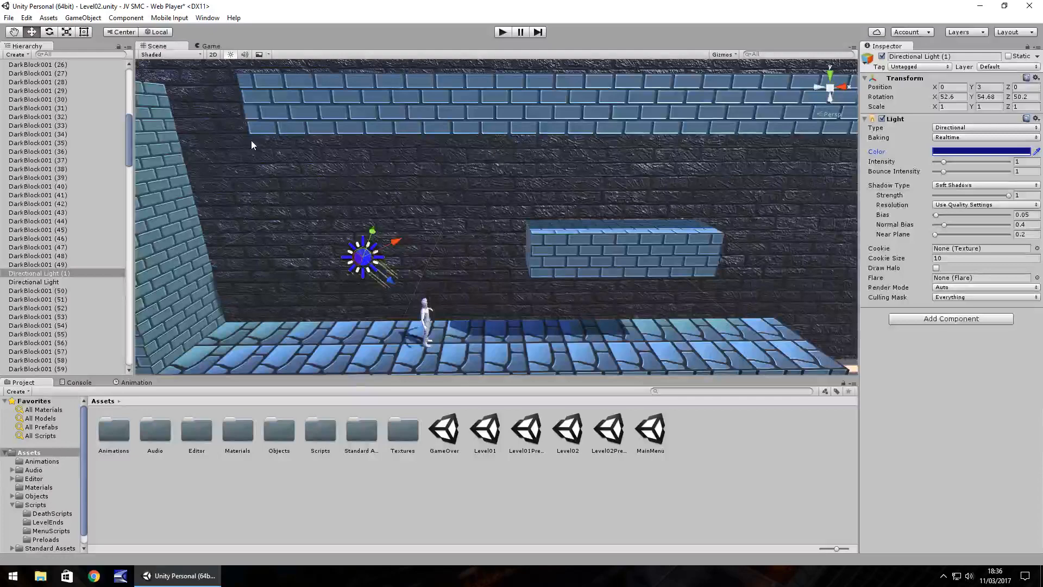
Examine the blue lighting across the start wall, floating platform, orange-floored pit and the further ground sections.
middle_drag(486, 252, 477, 229)
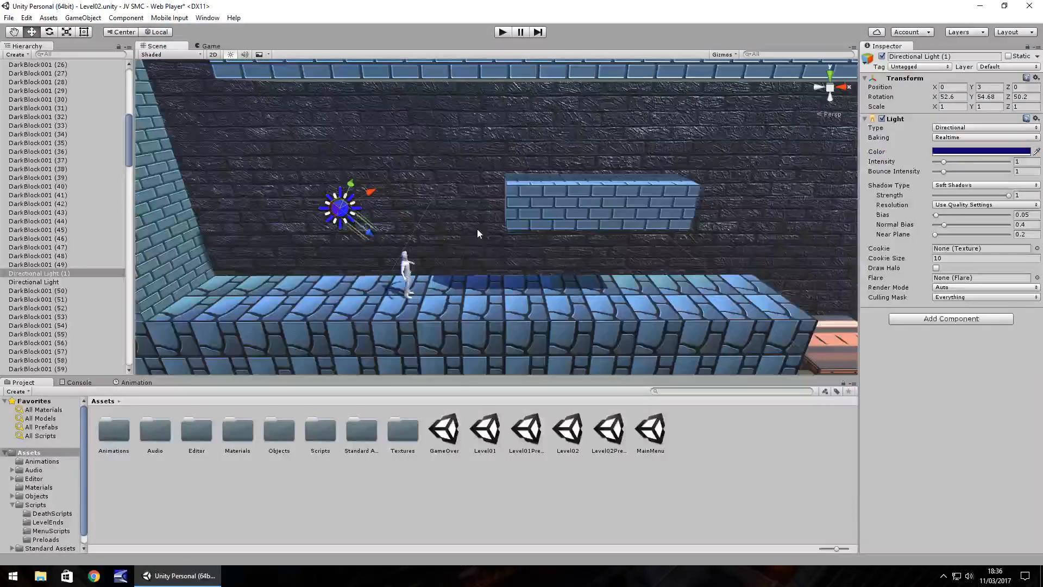
right_drag(477, 228, 546, 255)
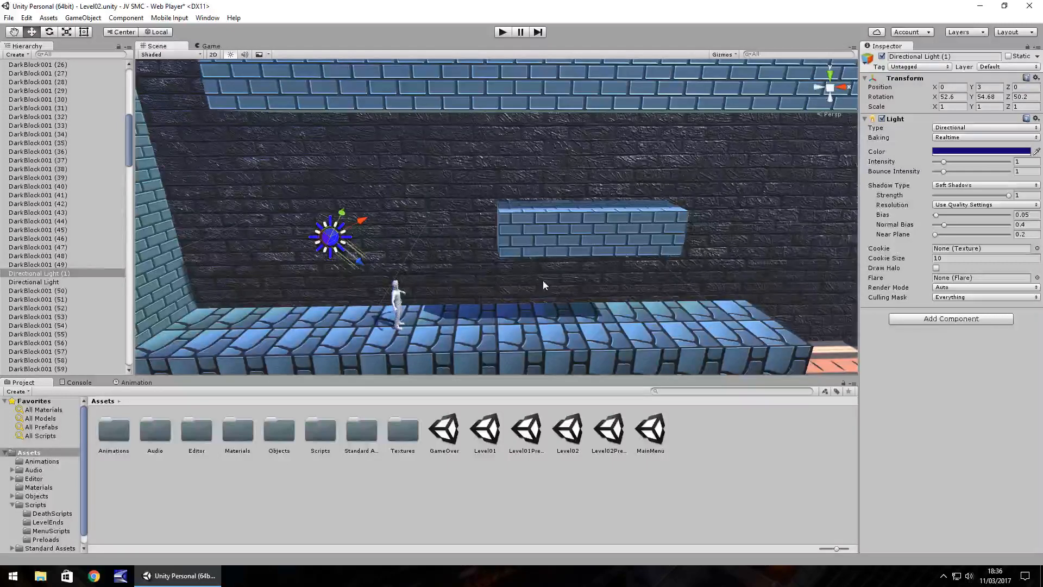
alt+drag(543, 283, 586, 286)
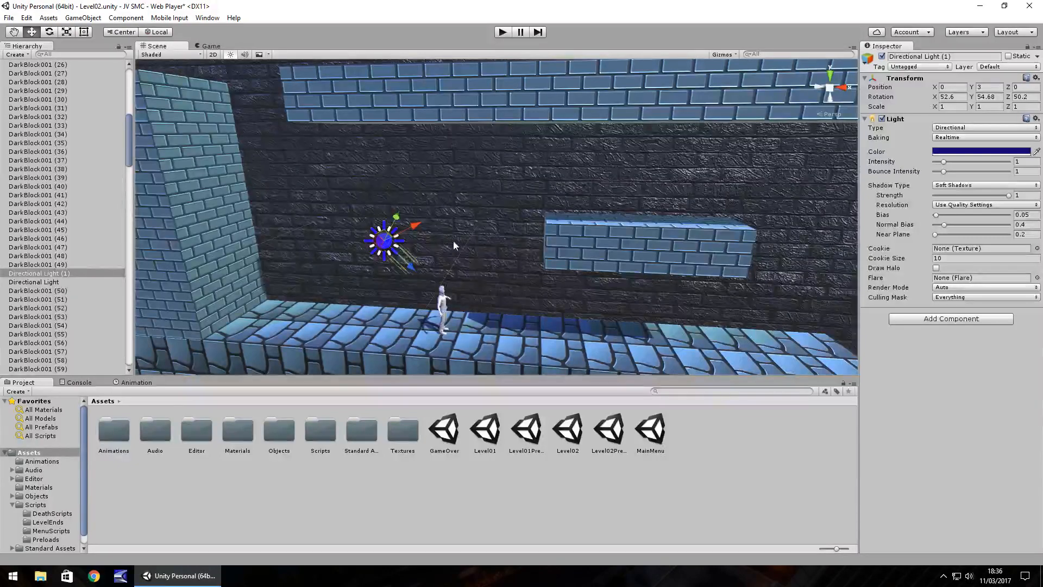
mouse_move(571, 300)
alt+mouse_down()
mouse_move(569, 283)
mouse_move(590, 306)
alt+mouse_up()
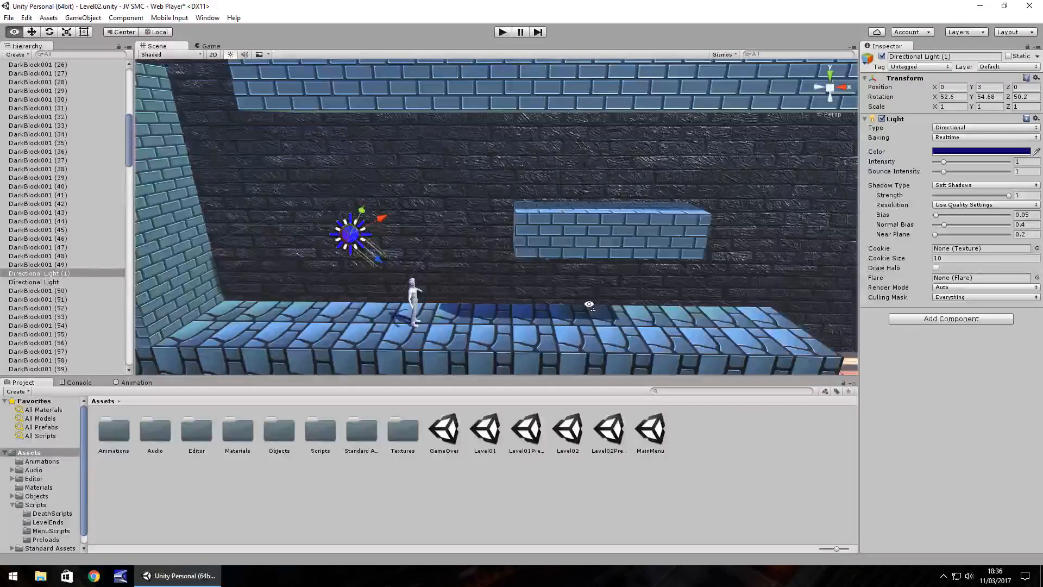
middle_drag(482, 256, 321, 237)
right_drag(612, 210, 608, 214)
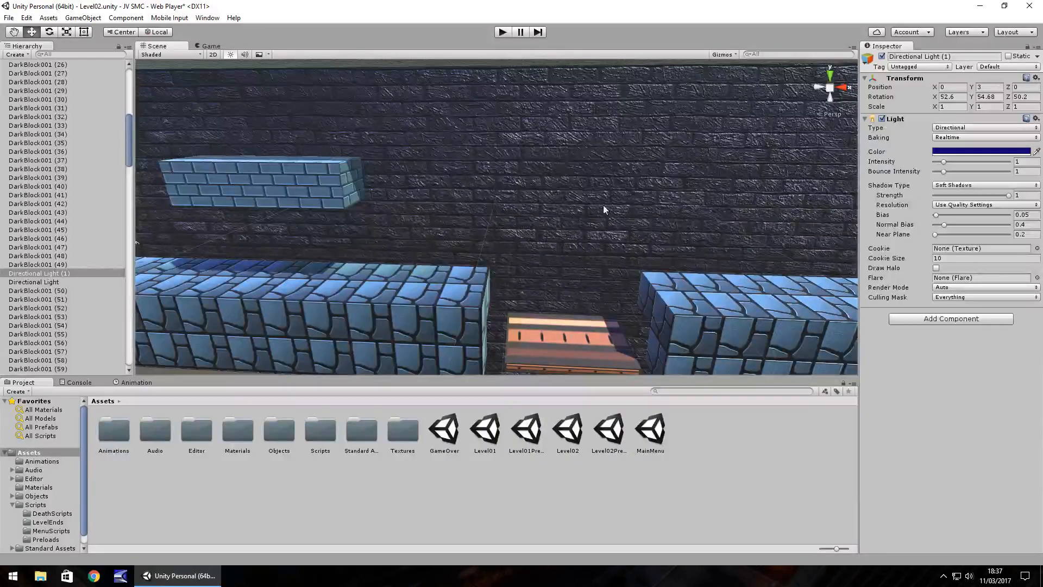
alt+drag(492, 177, 629, 182)
middle_drag(630, 182, 612, 156)
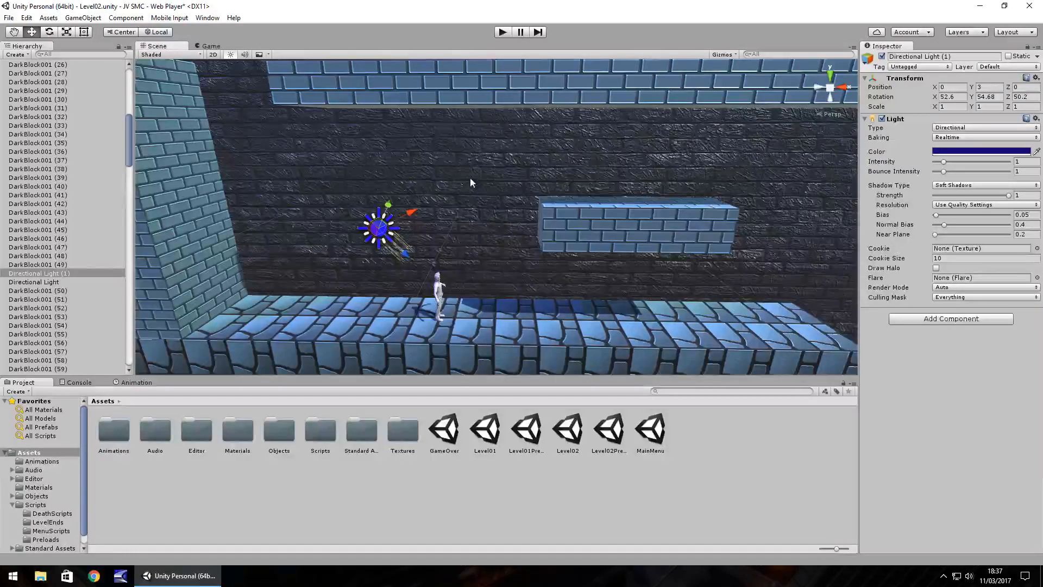
middle_drag(471, 177, 488, 190)
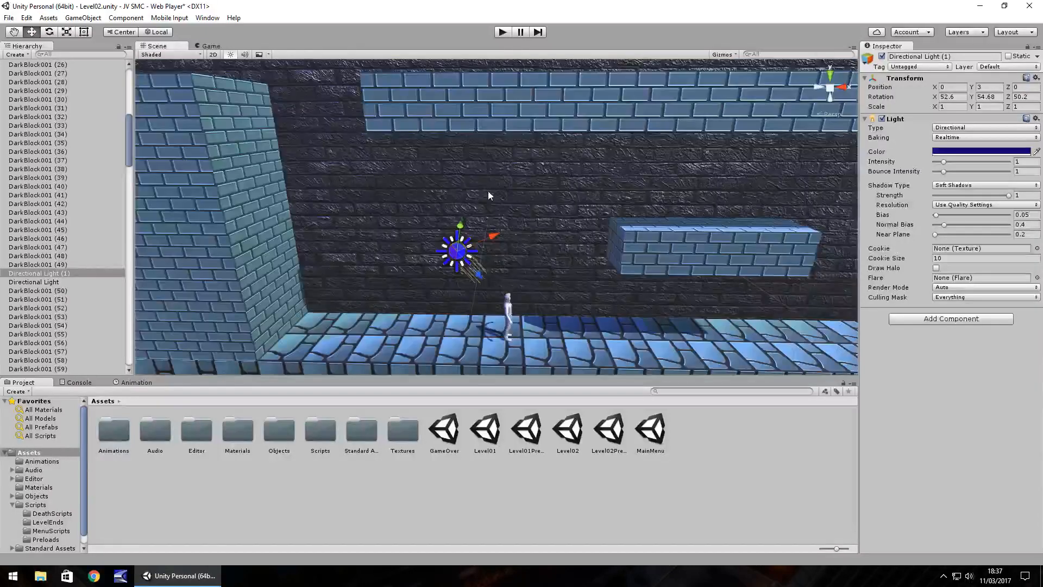
middle_drag(497, 255, 496, 242)
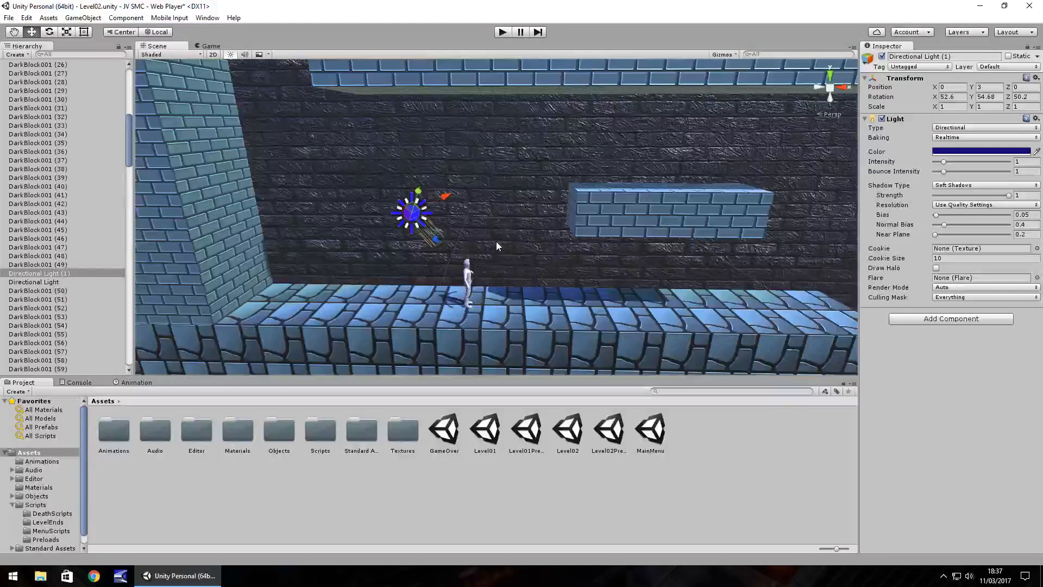
middle_drag(537, 246, 506, 246)
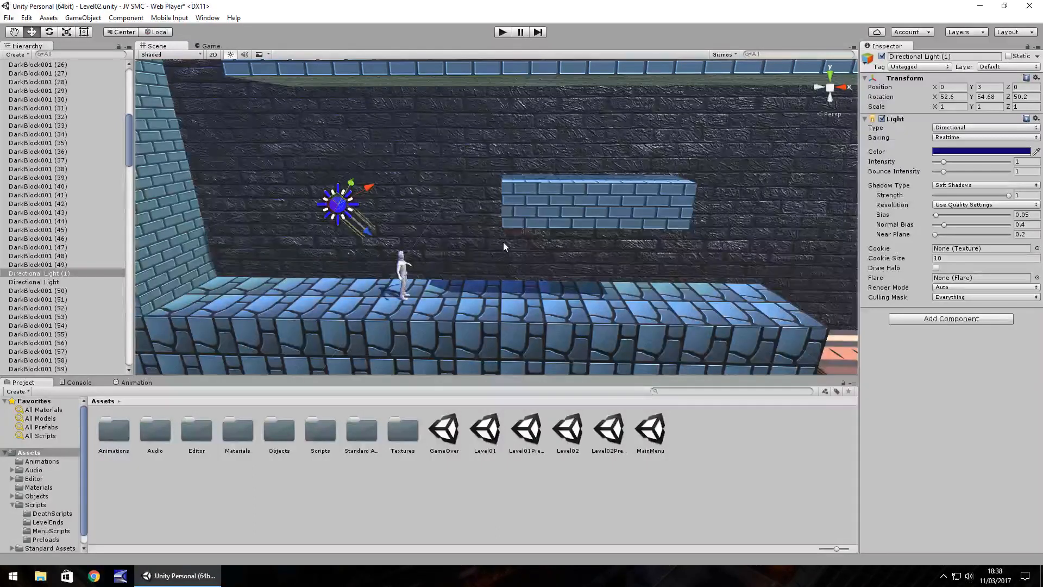
middle_drag(647, 266, 506, 264)
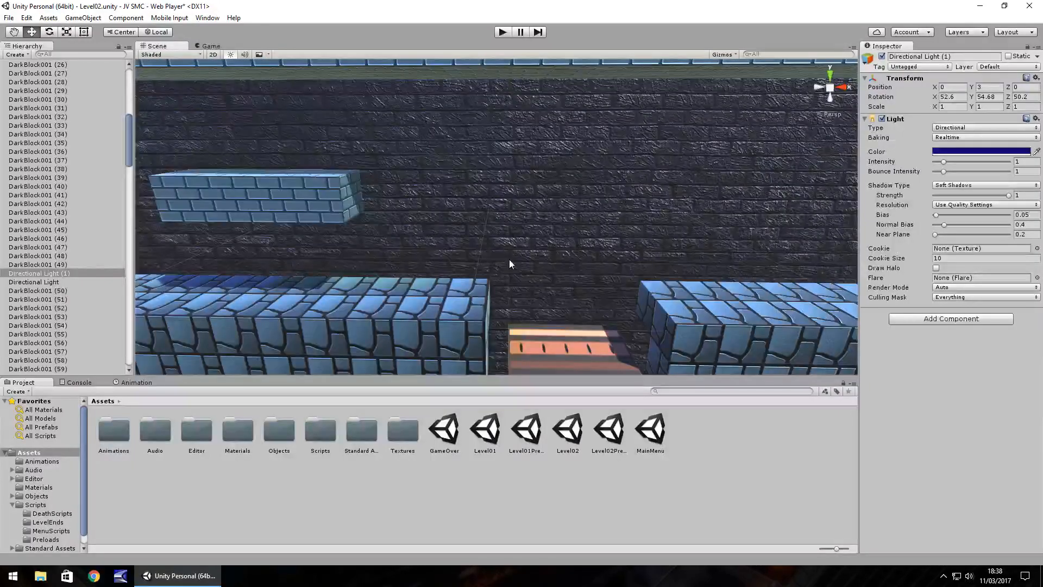
right_drag(511, 263, 511, 263)
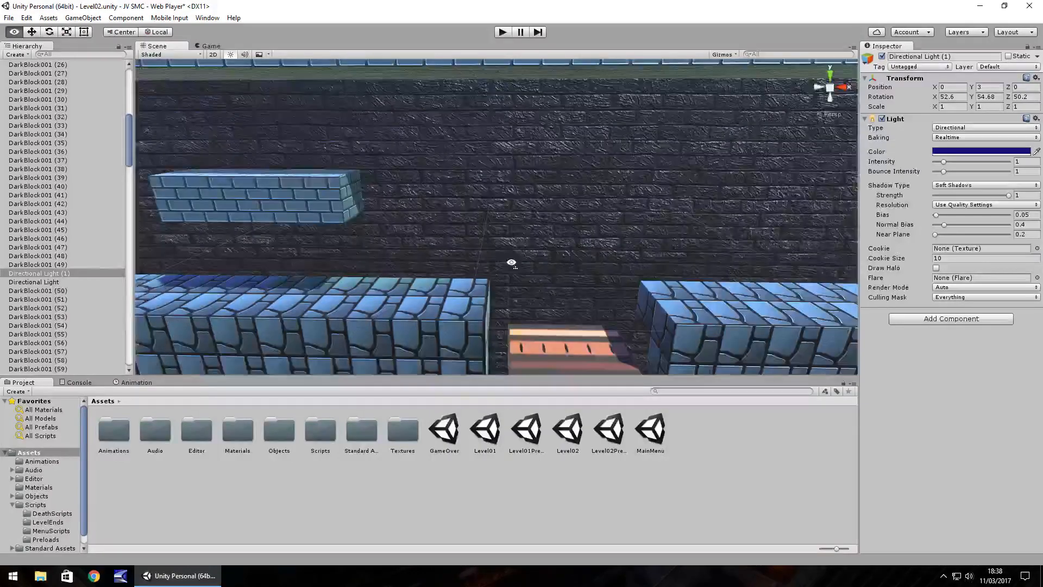
middle_drag(511, 263, 273, 221)
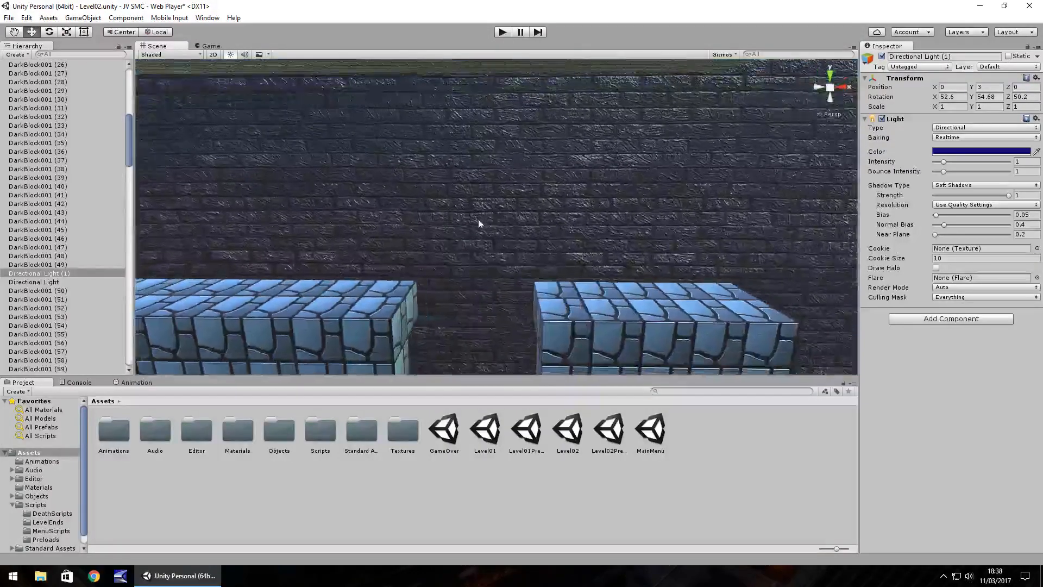
scroll(420, 231, down, 6)
middle_drag(420, 231, 675, 263)
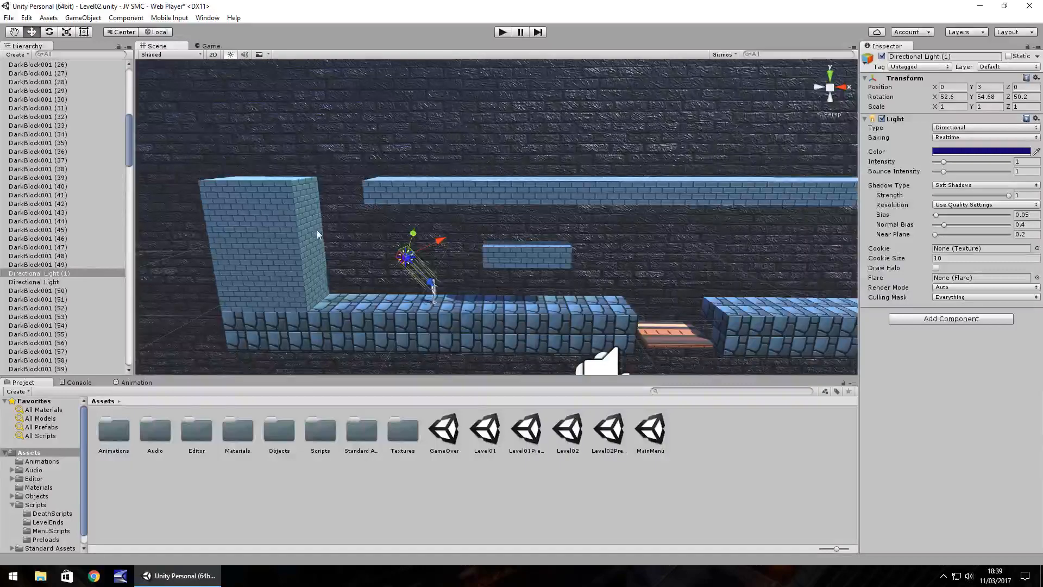
Duplicate the end block of the floating platform and place the copy above the second ground section at X 17.5, Y 3.
middle_drag(513, 244, 448, 276)
scroll(503, 265, up, 10)
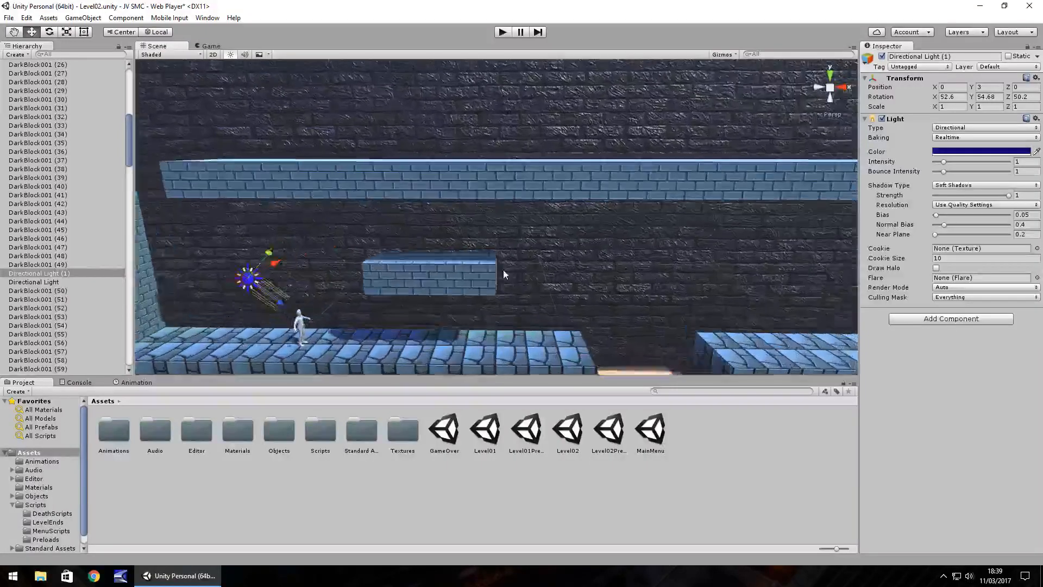
middle_drag(578, 272, 495, 244)
click(314, 238)
key(ctrl+d)
ctrl+drag(321, 239, 741, 255)
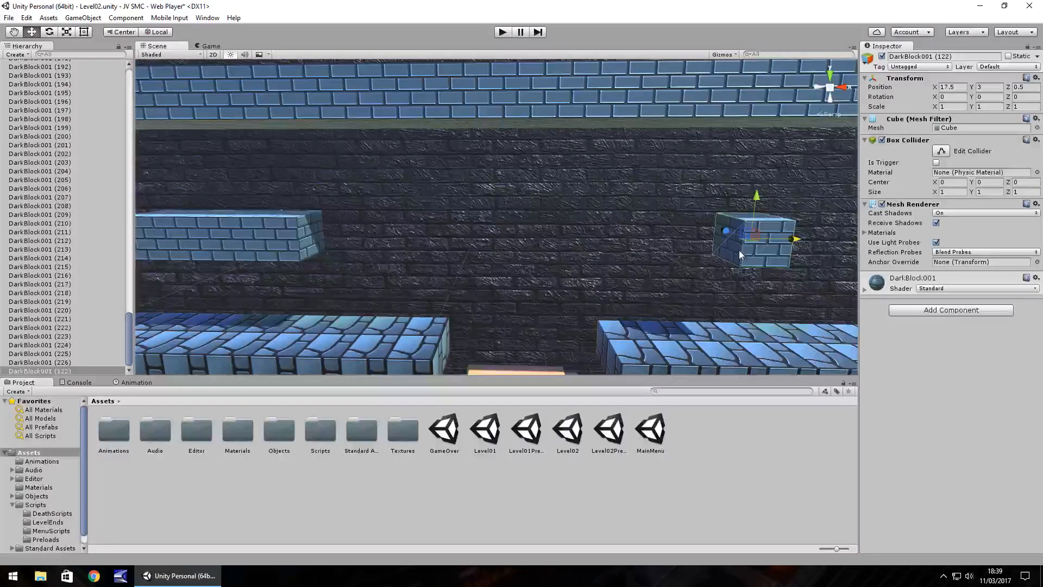
key(f)
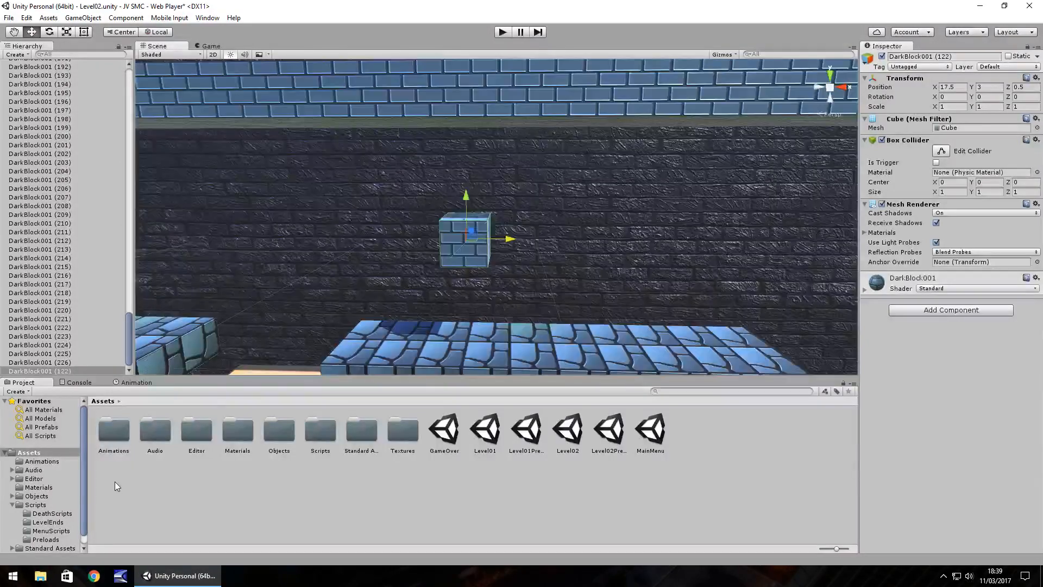
Show the contents of the Textures folder, duplicate the floating block and place the copy beside it at X 18.5.
scroll(51, 521, down, 1)
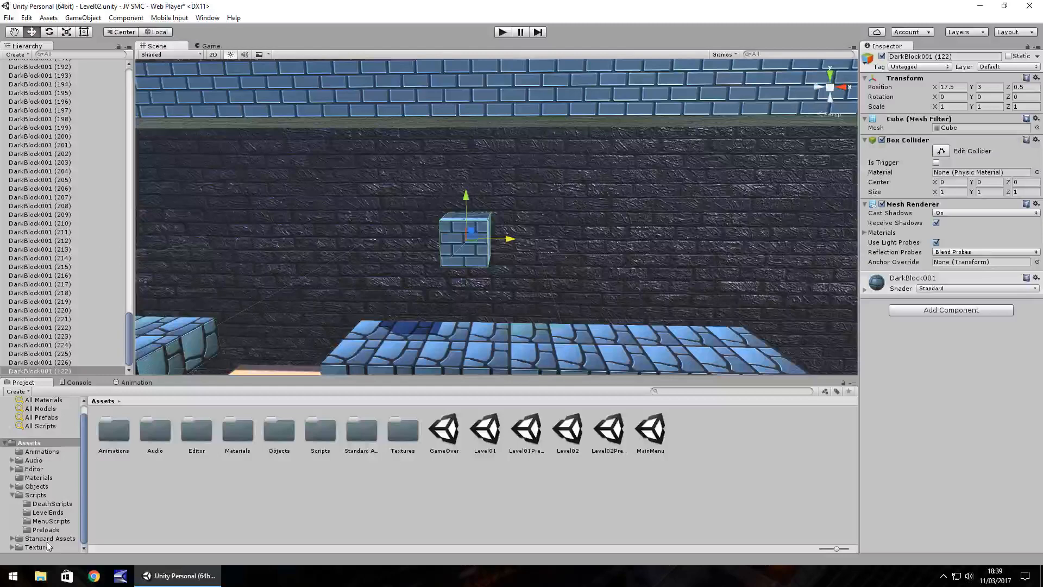
click(48, 545)
double_click(111, 427)
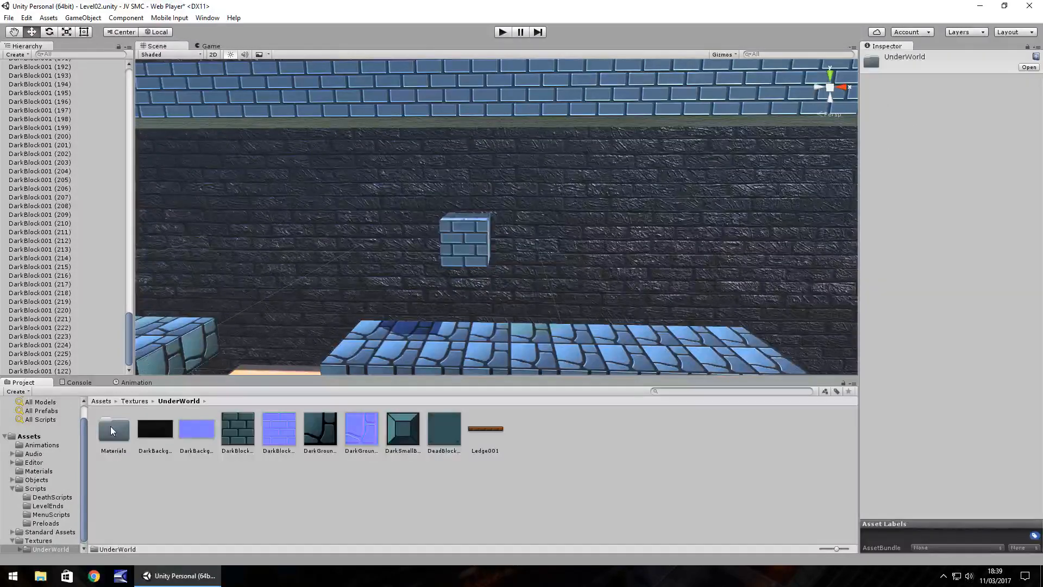
click(46, 542)
click(471, 241)
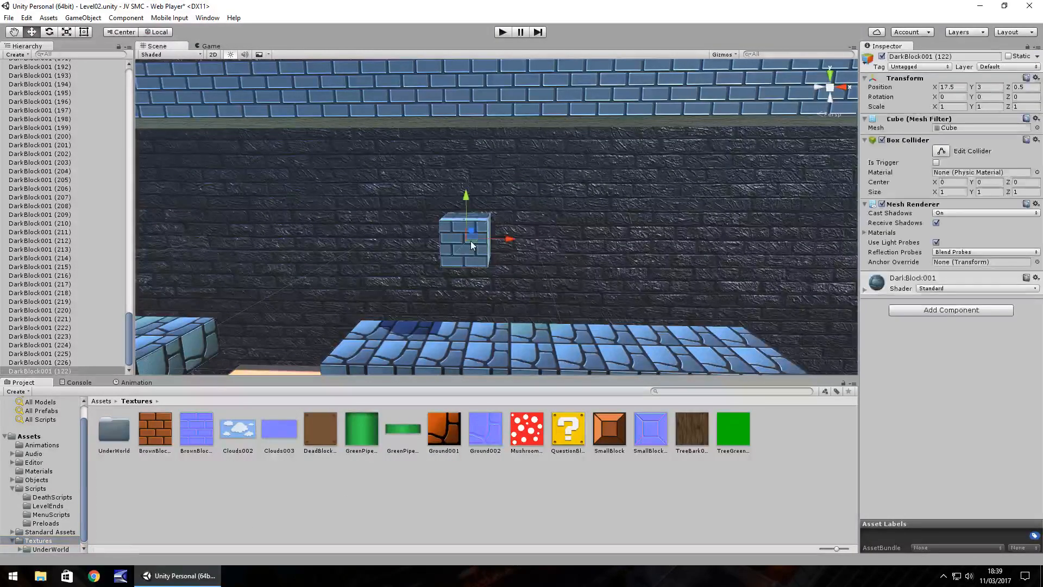
drag(475, 240, 541, 242)
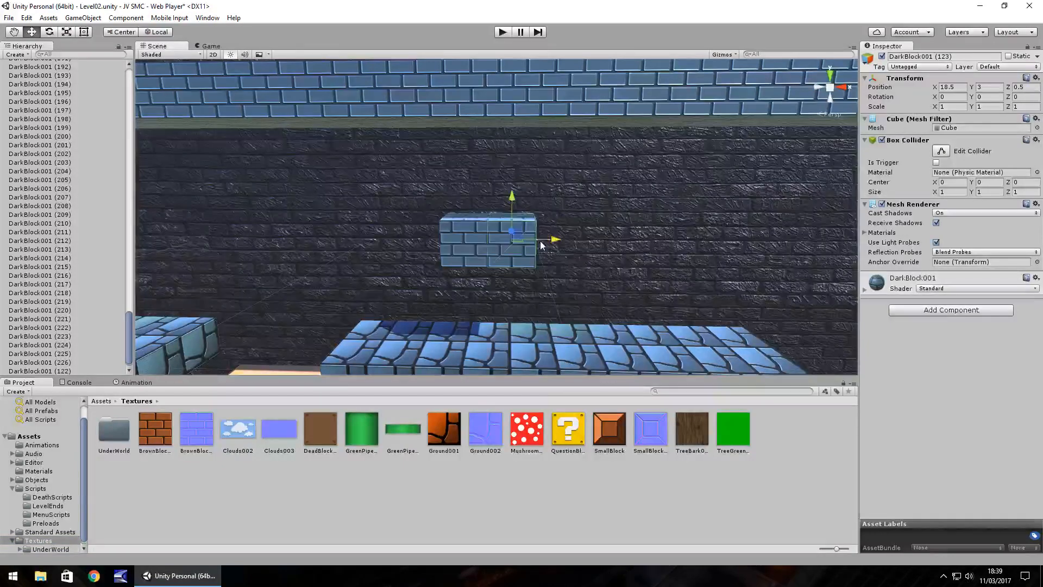
Apply the yellow question-block texture to the new block and set its Y rotation to 180.
drag(568, 430, 516, 257)
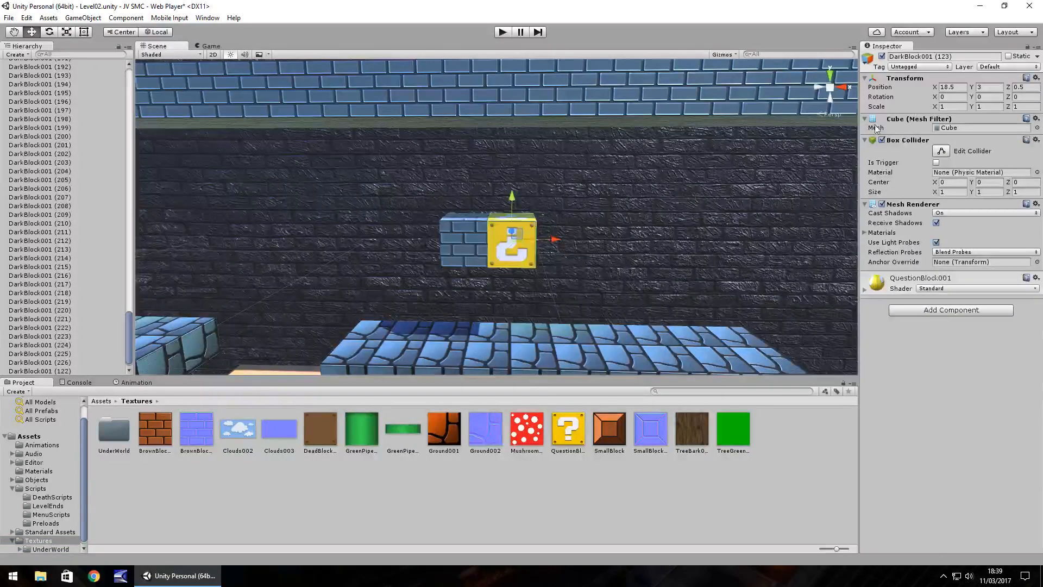
click(989, 98)
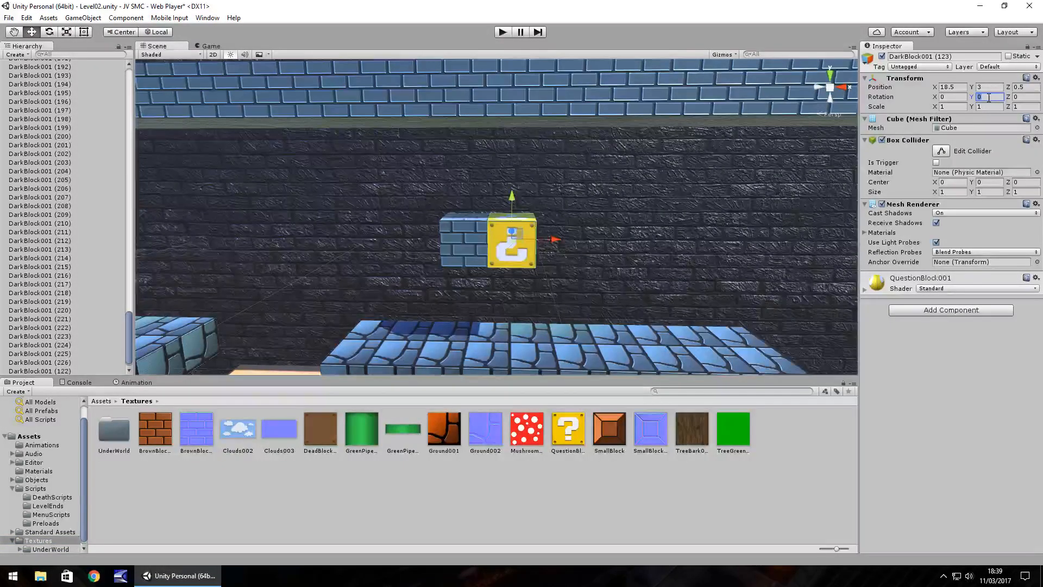
text(180)
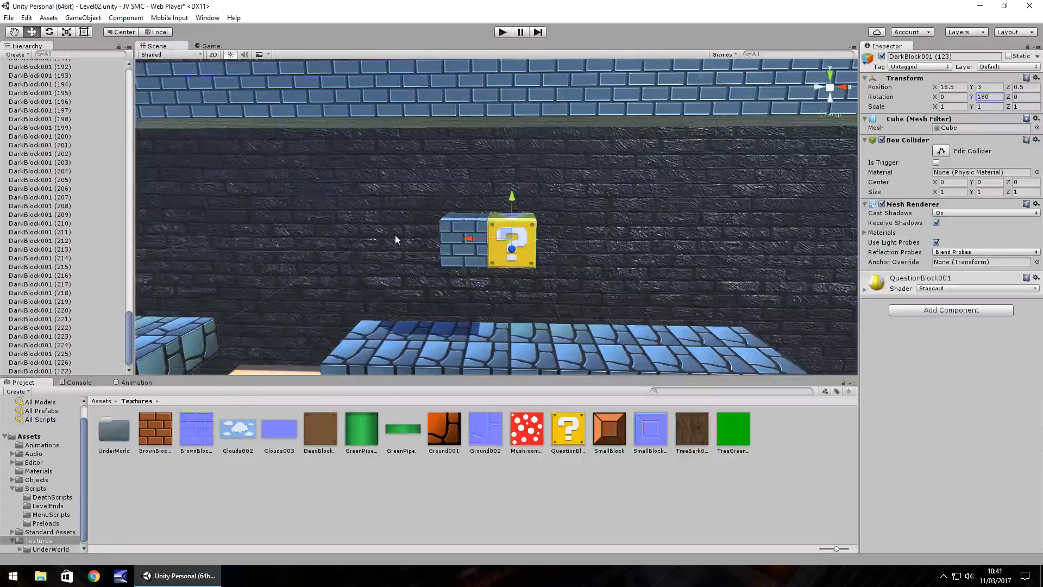
Duplicate the plain floating block directly beyond the question block, and delete the extra copy at X 22.
middle_drag(627, 243, 557, 236)
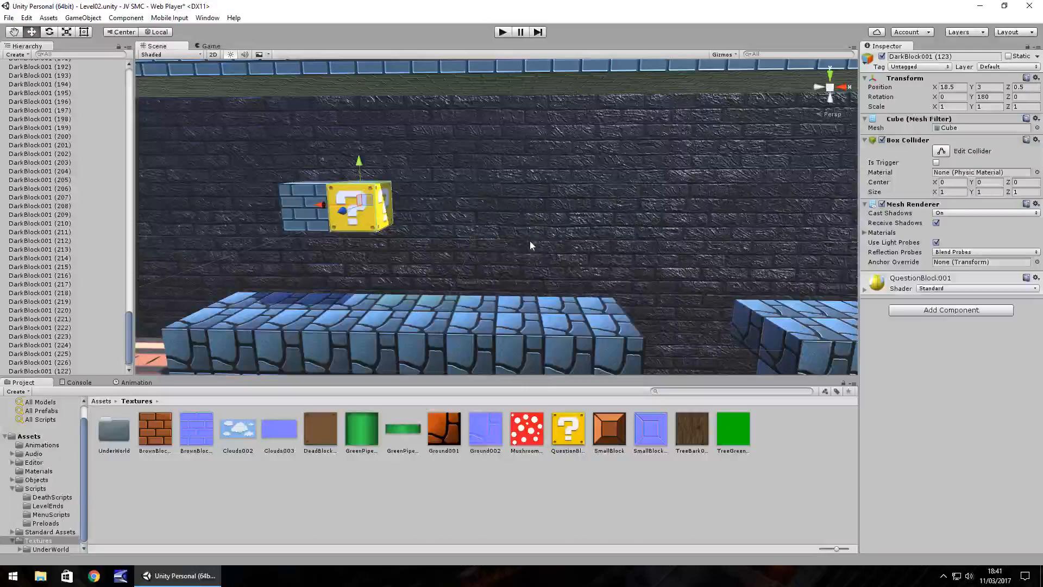
scroll(503, 235, down, 8)
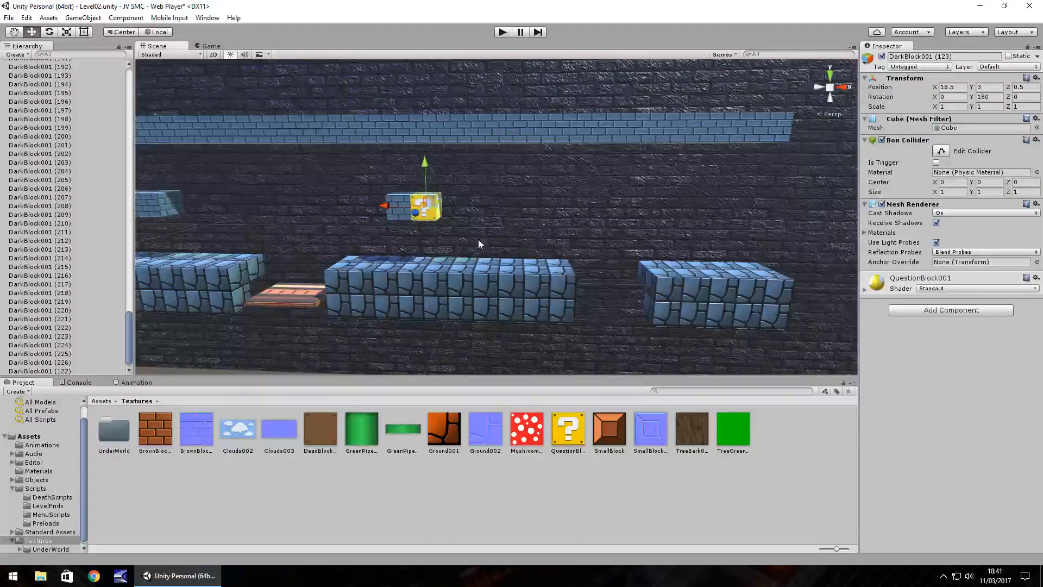
right_drag(478, 240, 390, 234)
click(380, 234)
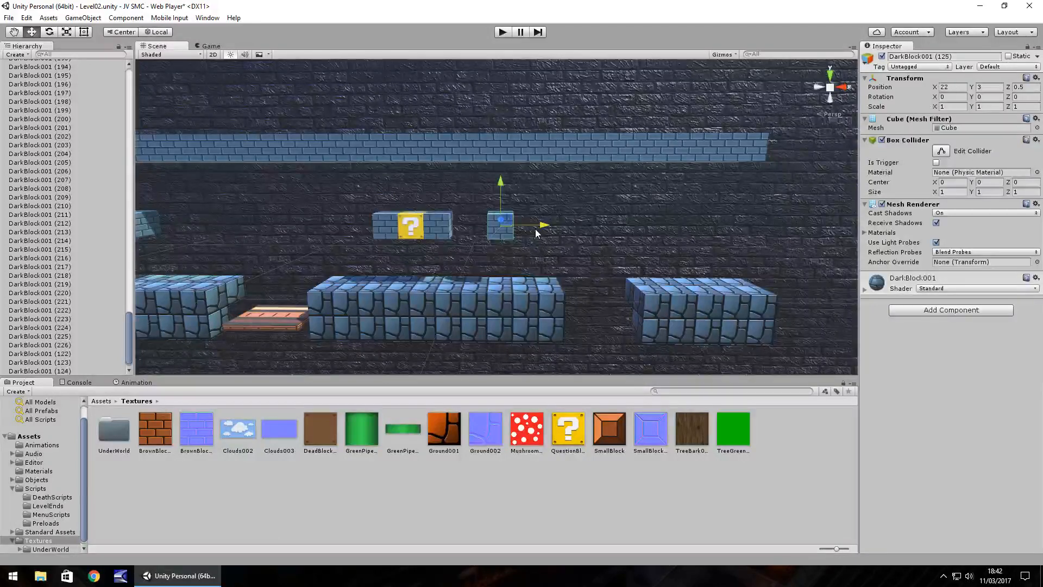
key(Delete)
Extend the floating row with a second question block and a plain end block at X 21.5, and save the scene.
click(411, 231)
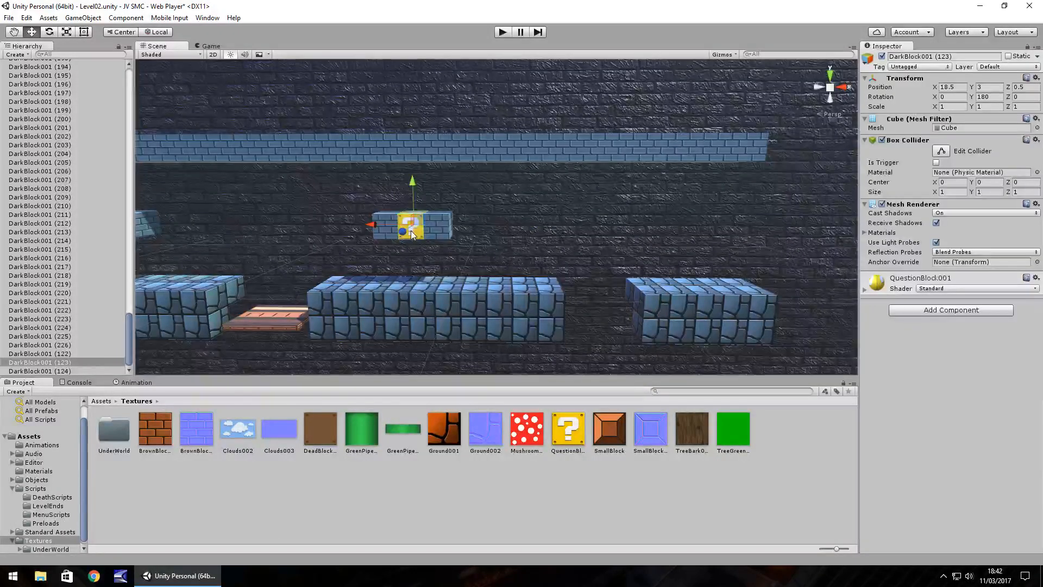
key(ctrl+d)
ctrl+drag(382, 224, 435, 229)
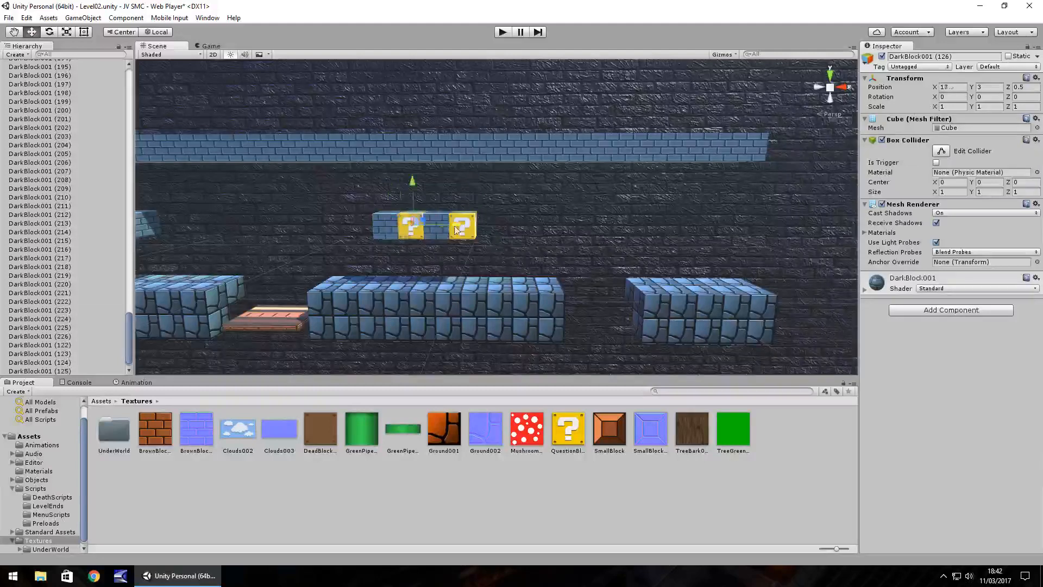
ctrl+drag(454, 229, 527, 233)
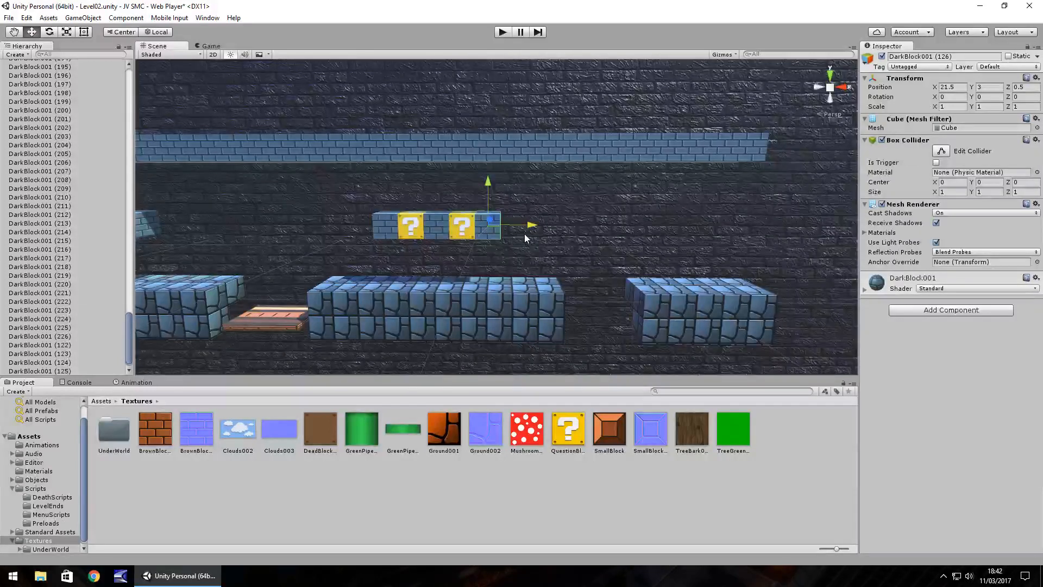
key(ctrl+s)
middle_drag(491, 264, 504, 285)
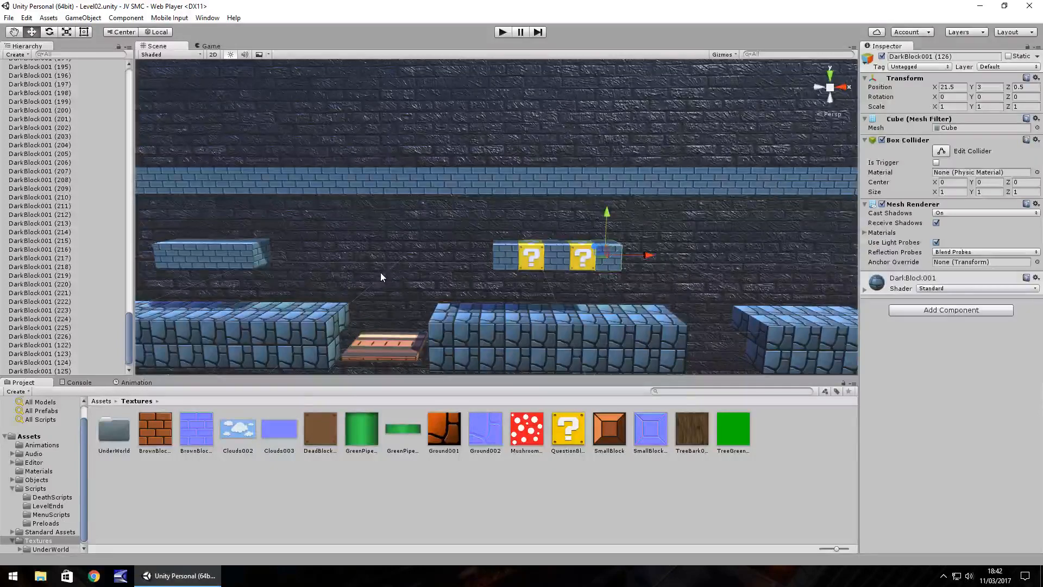
middle_drag(349, 265, 328, 259)
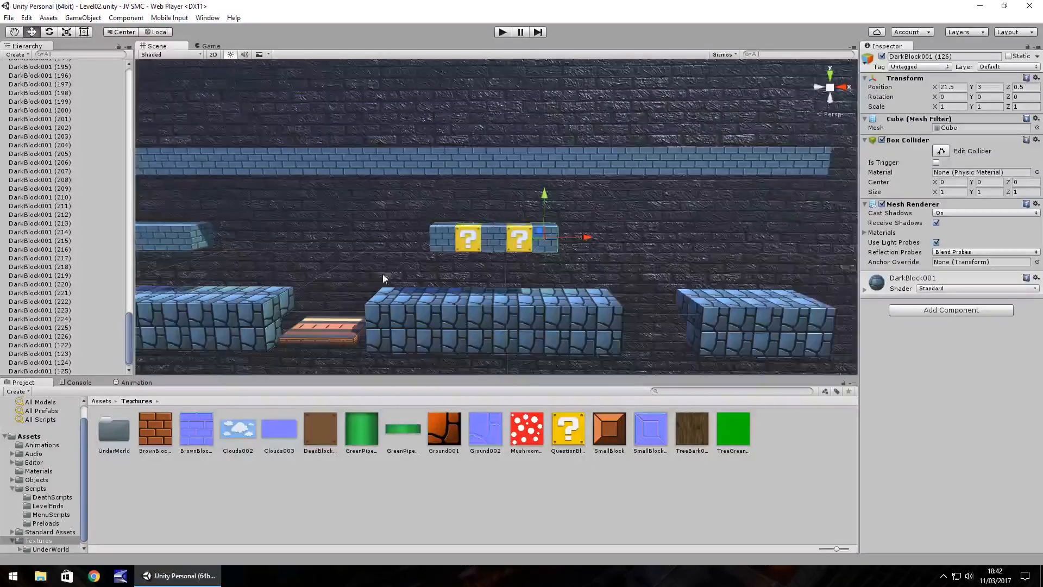
alt+drag(384, 278, 383, 278)
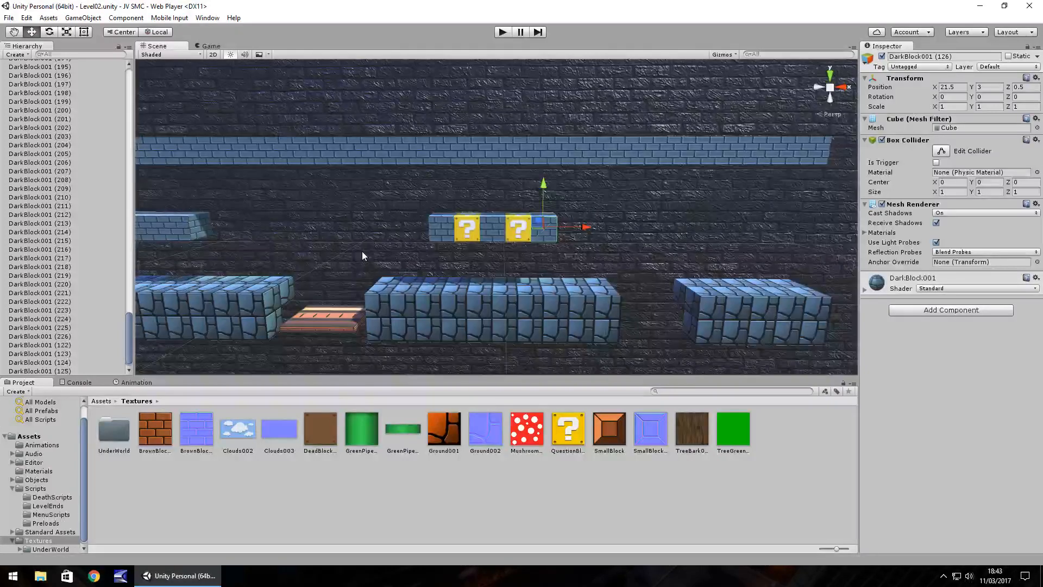
alt+drag(362, 251, 367, 245)
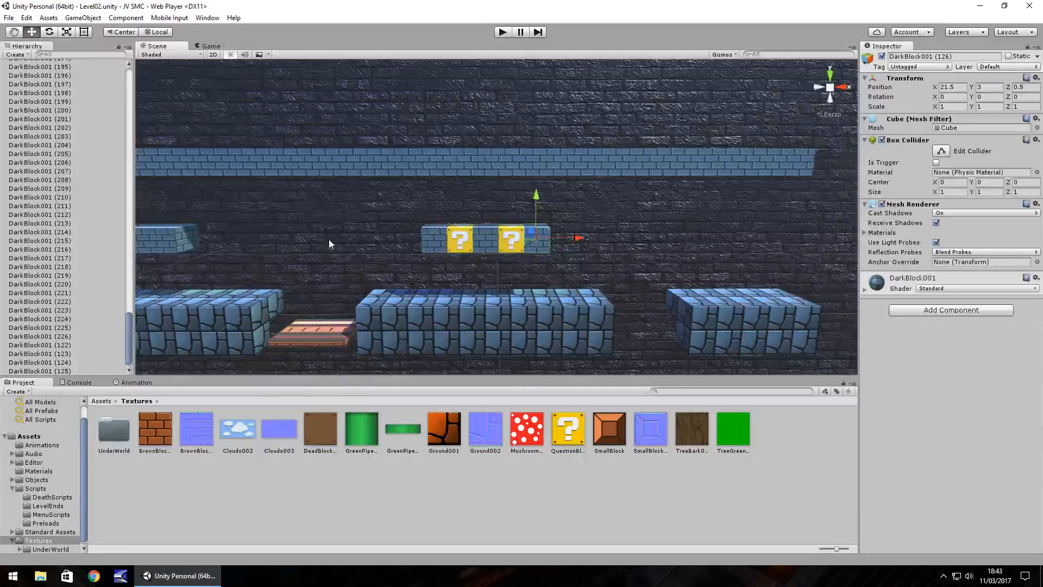
alt+drag(378, 255, 390, 261)
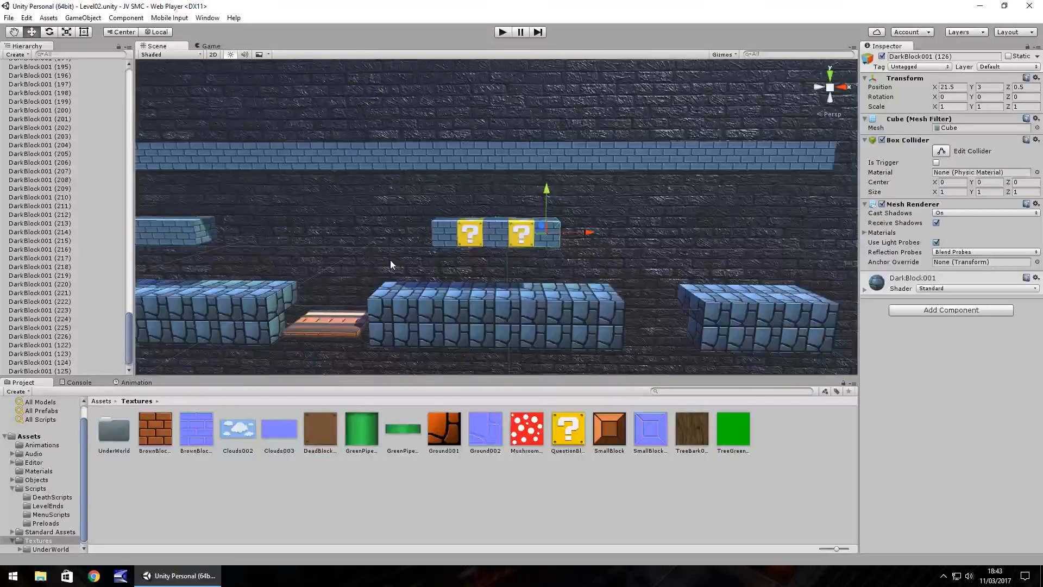
middle_drag(390, 260, 356, 260)
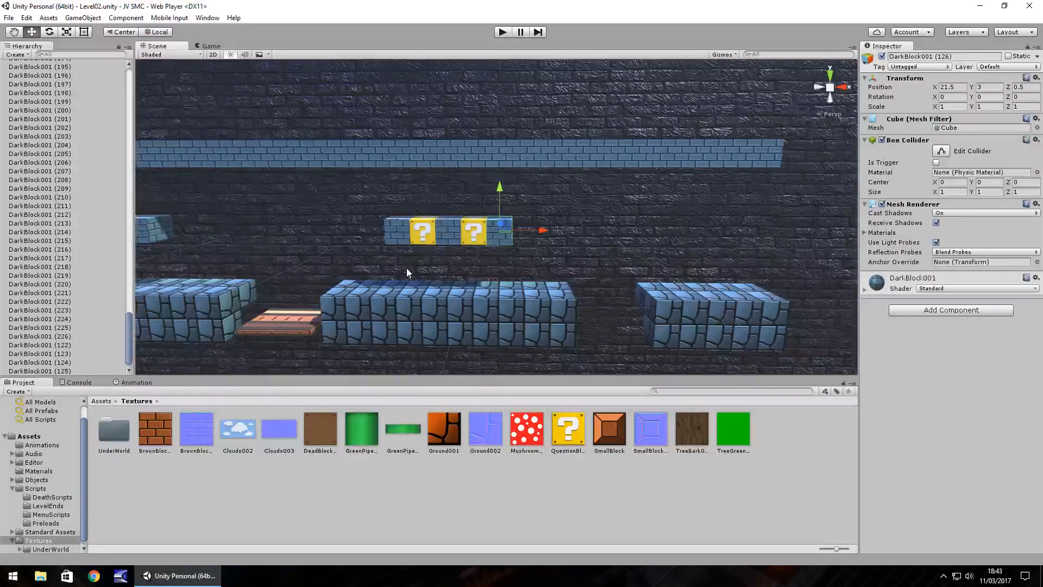
alt+drag(390, 273, 422, 263)
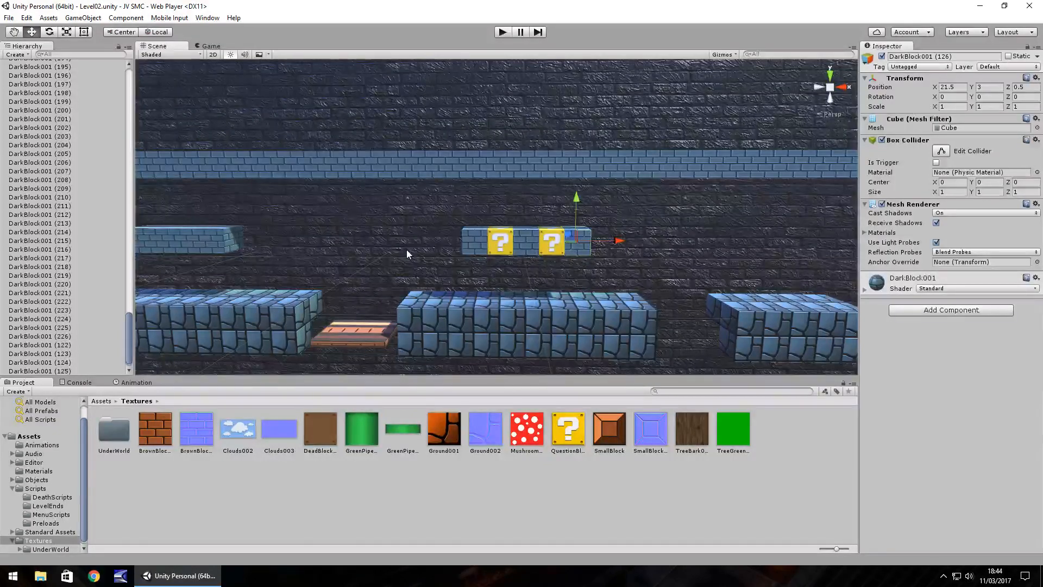
mouse_move(387, 255)
middle_down()
mouse_move(491, 237)
mouse_move(580, 238)
mouse_move(394, 238)
middle_up()
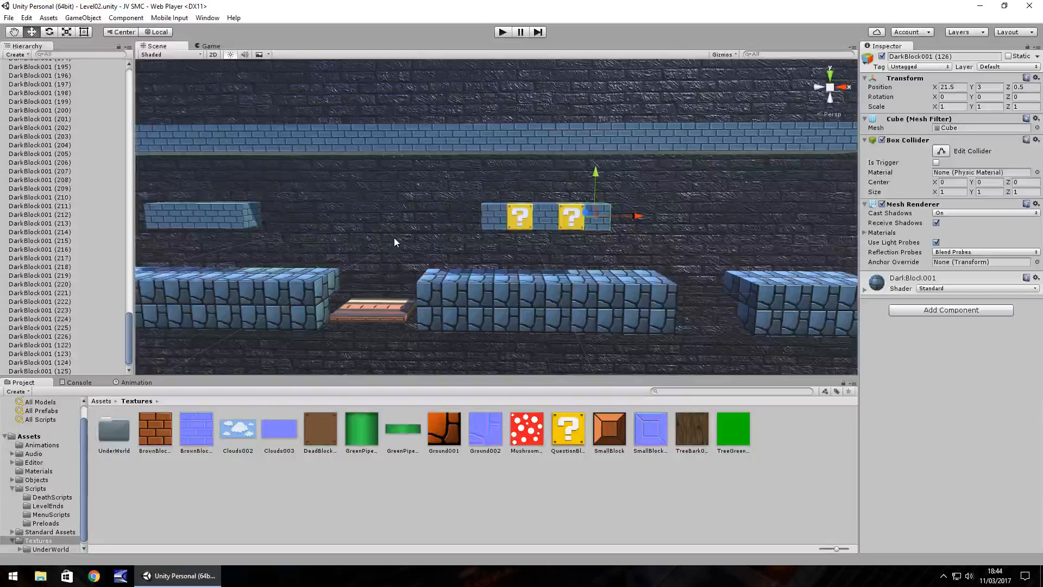
Play-test the run beneath the first floating platform toward the orange-floored pit, and stop the game.
click(503, 32)
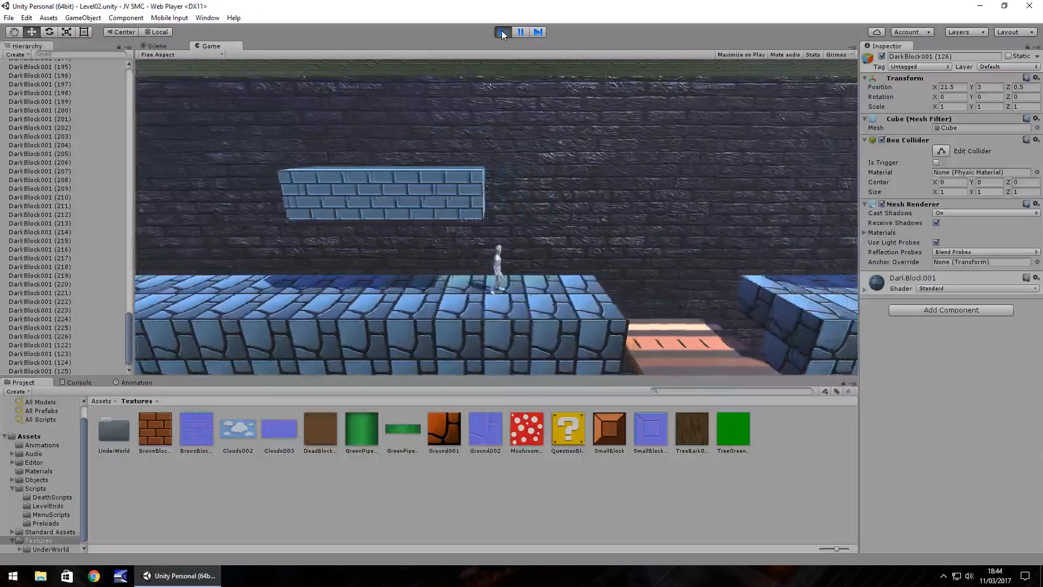
click(501, 30)
Fill the missing rear block on the start side of the orange-floored pit with a ground-block copy at X 10, Y -1, Z 1.
middle_drag(475, 232, 543, 184)
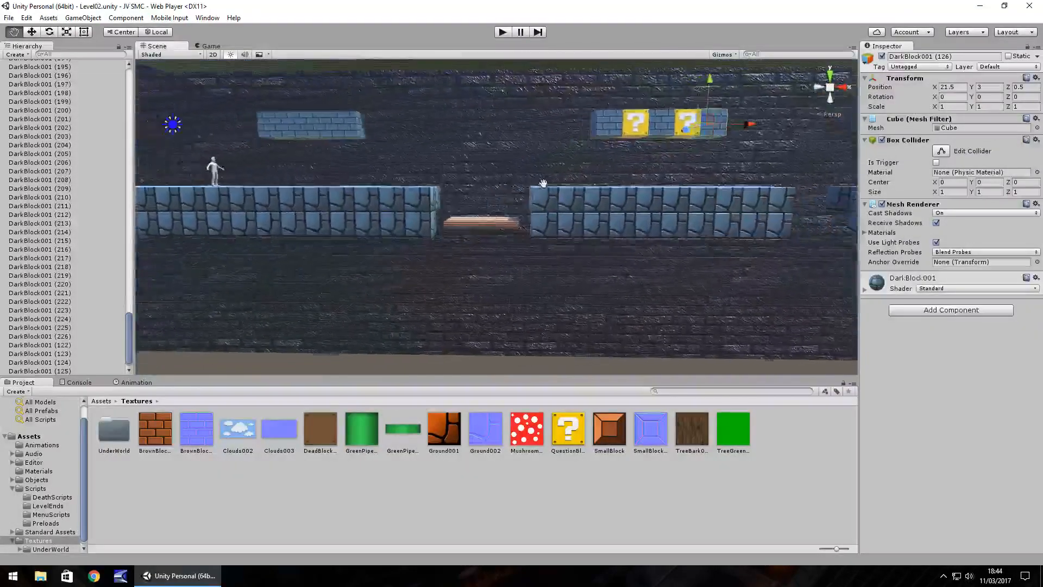
scroll(511, 197, up, 5)
right_drag(507, 196, 469, 215)
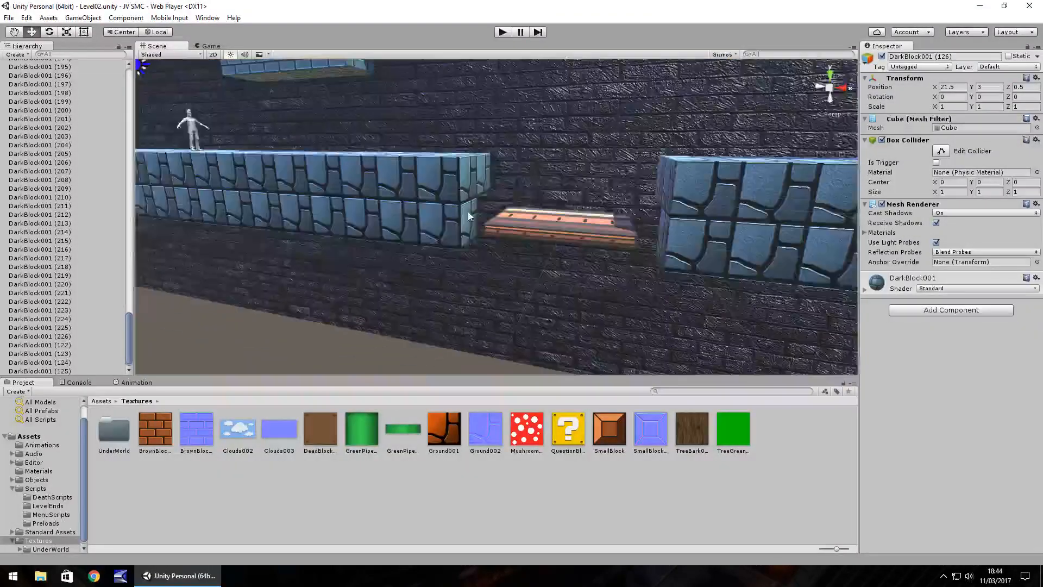
click(322, 187)
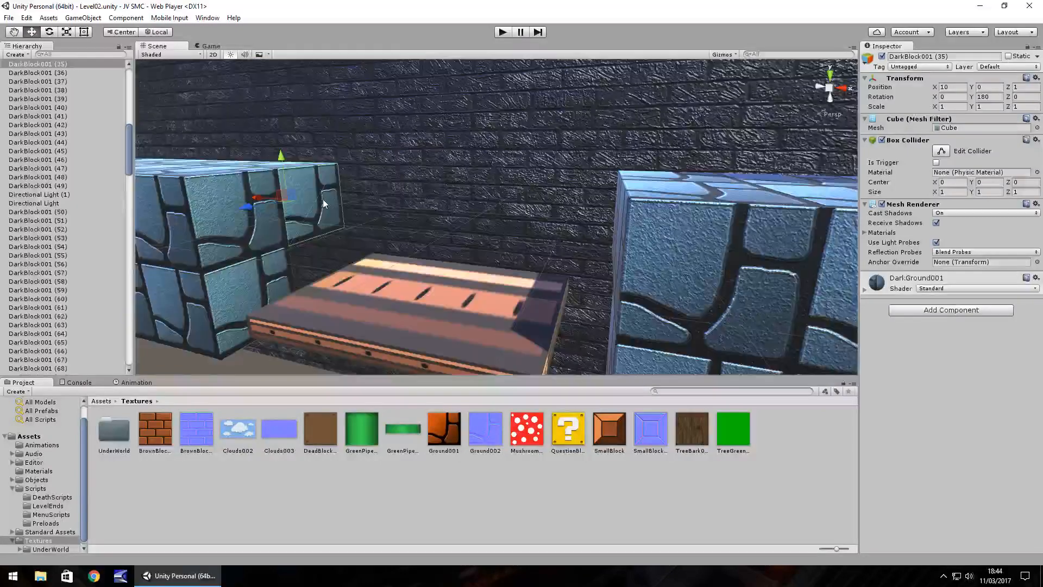
key(ctrl+d)
ctrl+drag(283, 155, 293, 218)
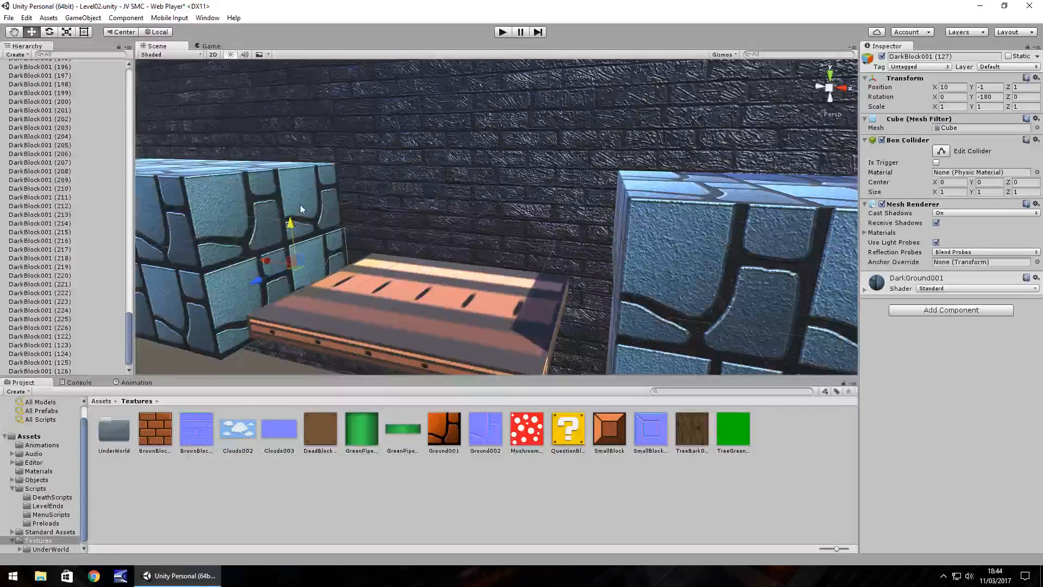
Duplicate the rear edge block on the far side of the orange-floored pit and lower the copy one block beneath it.
right_drag(301, 209, 548, 222)
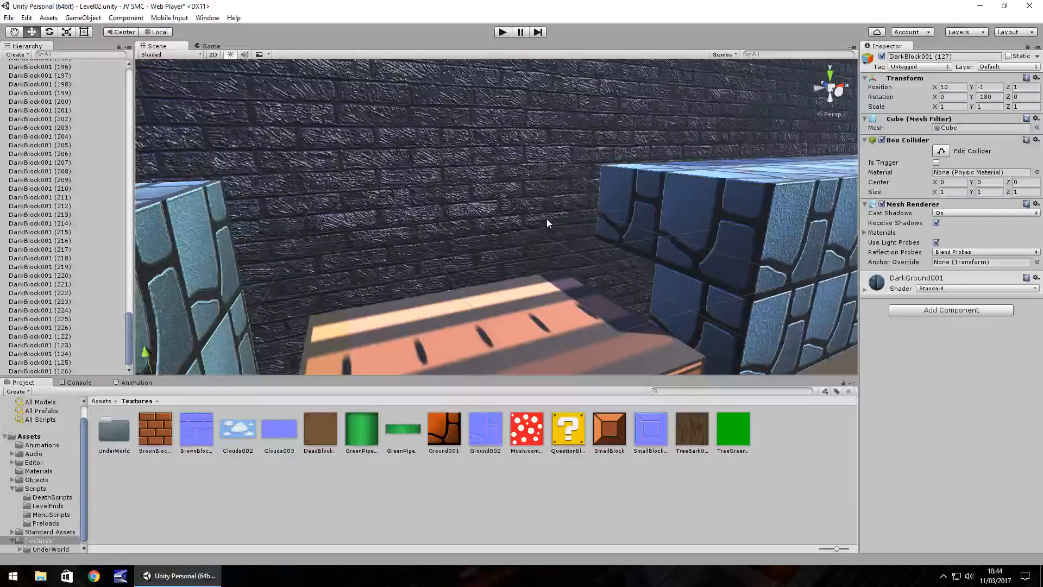
click(602, 196)
key(ctrl+d)
ctrl+drag(657, 170, 647, 245)
Duplicate the rear end block of the second ground section and lower the copy to X 24, Y -1.
right_drag(581, 220, 444, 197)
click(442, 194)
key(ctrl+d)
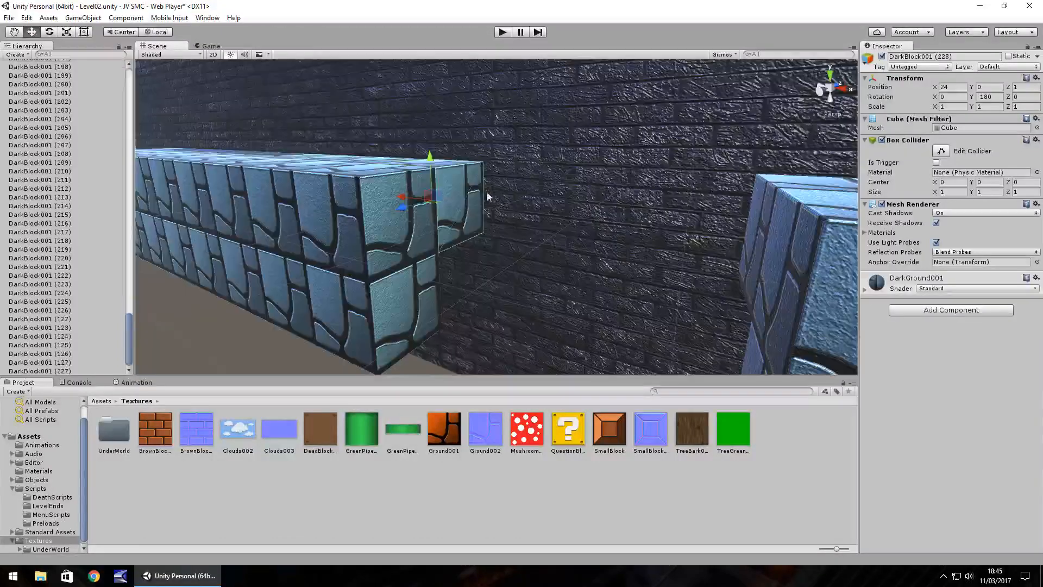
ctrl+drag(427, 155, 426, 215)
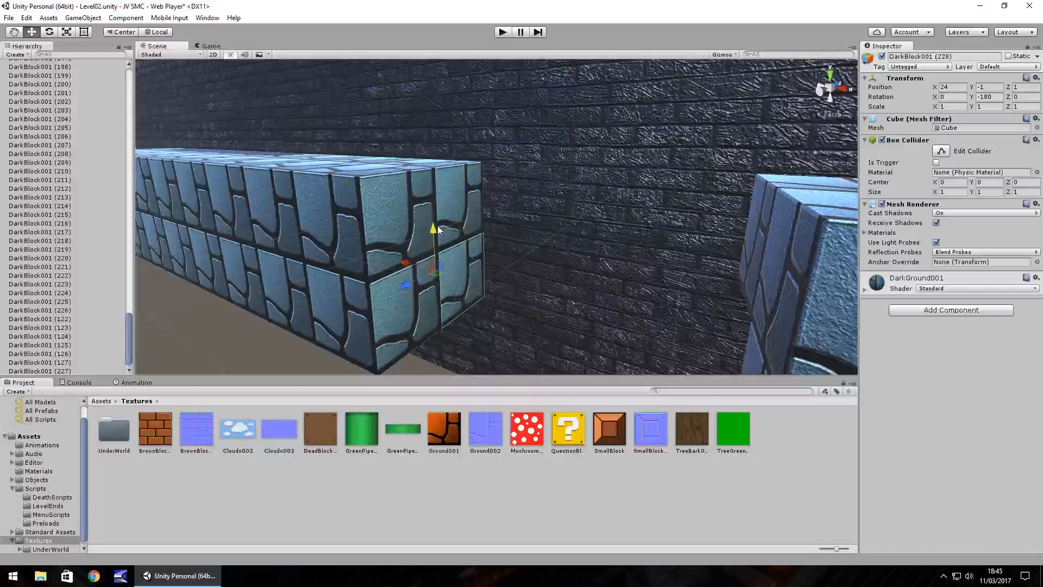
Duplicate the rear edge block of the third ground section and lower the copy to X 28, Y -1.
right_drag(436, 224, 609, 207)
click(609, 213)
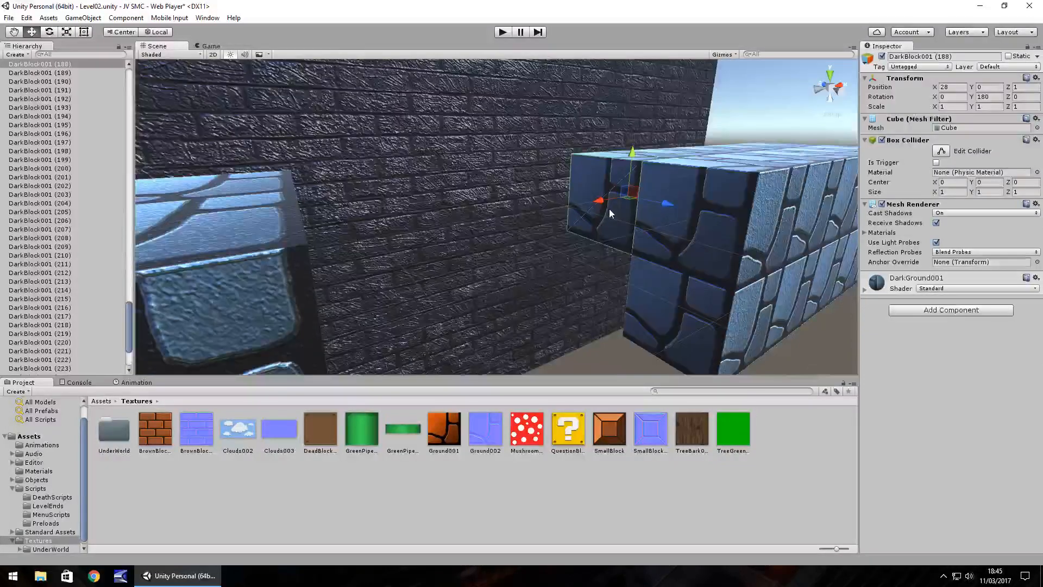
key(ctrl+d)
ctrl+drag(633, 153, 624, 231)
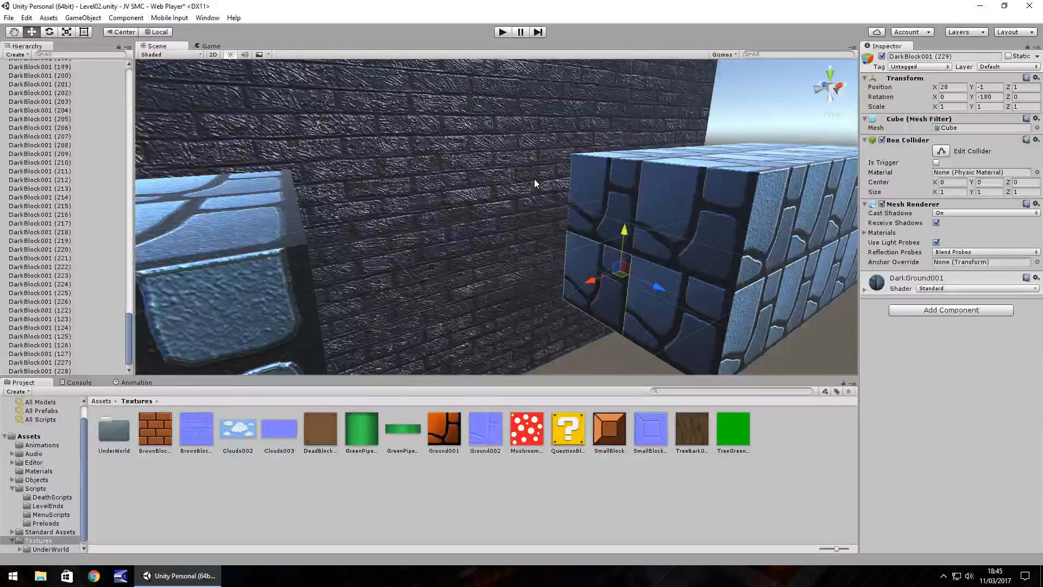
Examine the ceiling, floating blocks, pit and ground sections back to the start wall.
scroll(562, 184, down, 3)
right_drag(560, 188, 389, 189)
middle_drag(392, 177, 503, 205)
scroll(500, 198, down, 5)
scroll(484, 204, up, 1)
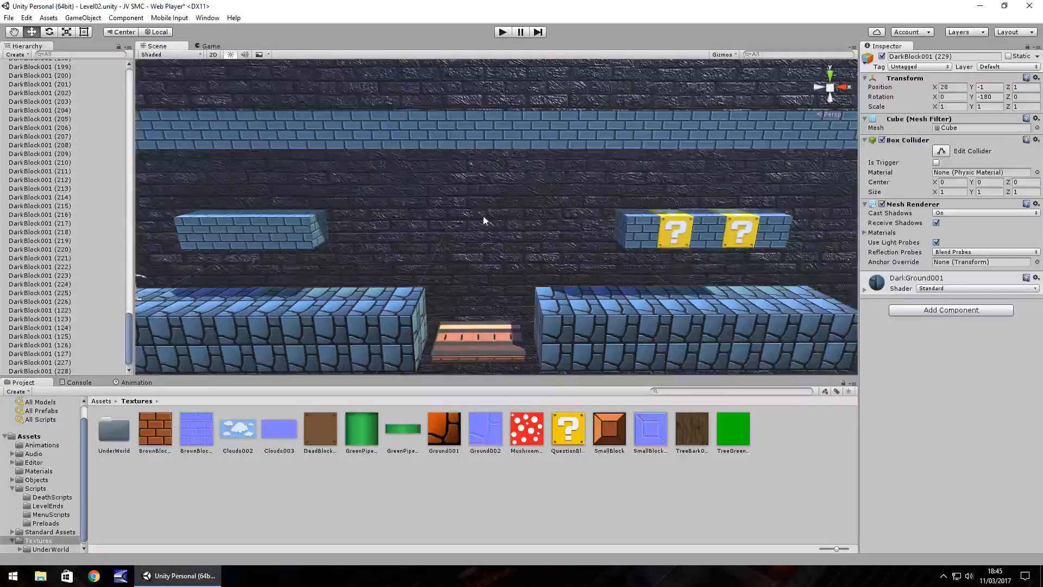
right_drag(510, 210, 504, 219)
key(Left)
key(Left)
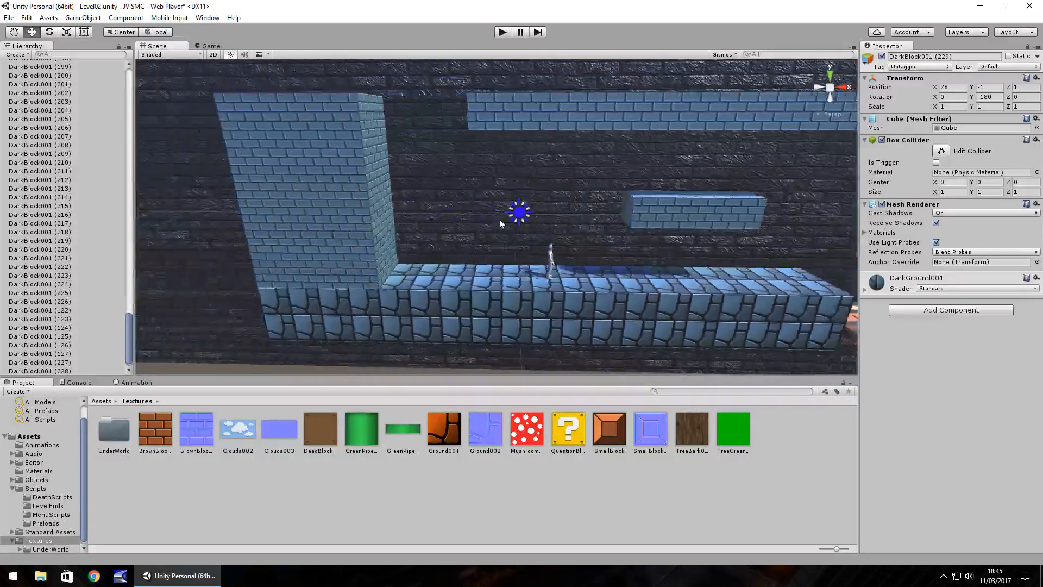
Play-test the level by running the character past the orange-floored pit onto the second ground section, and stop the game.
click(501, 33)
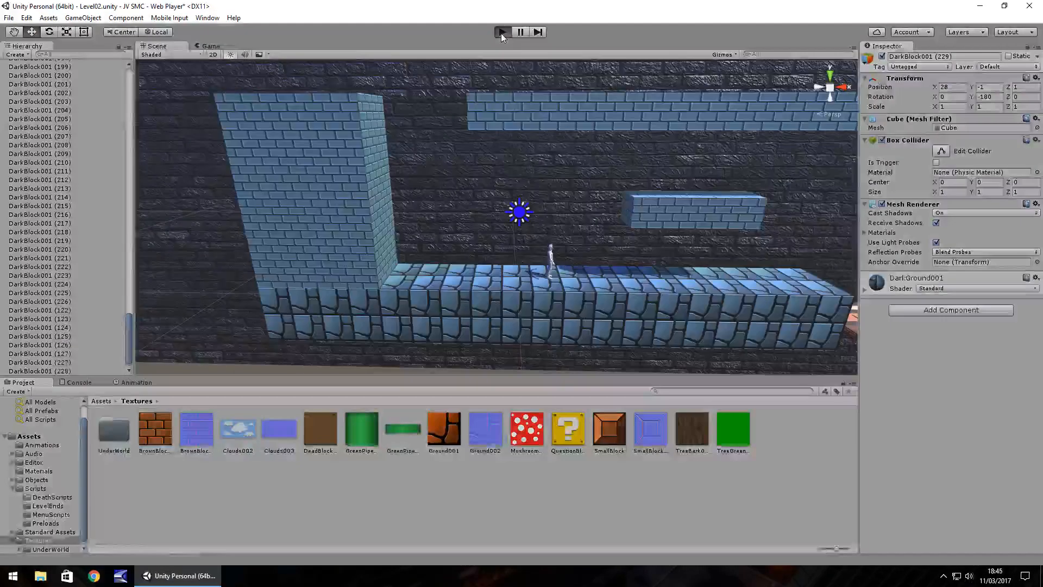
key(Right)
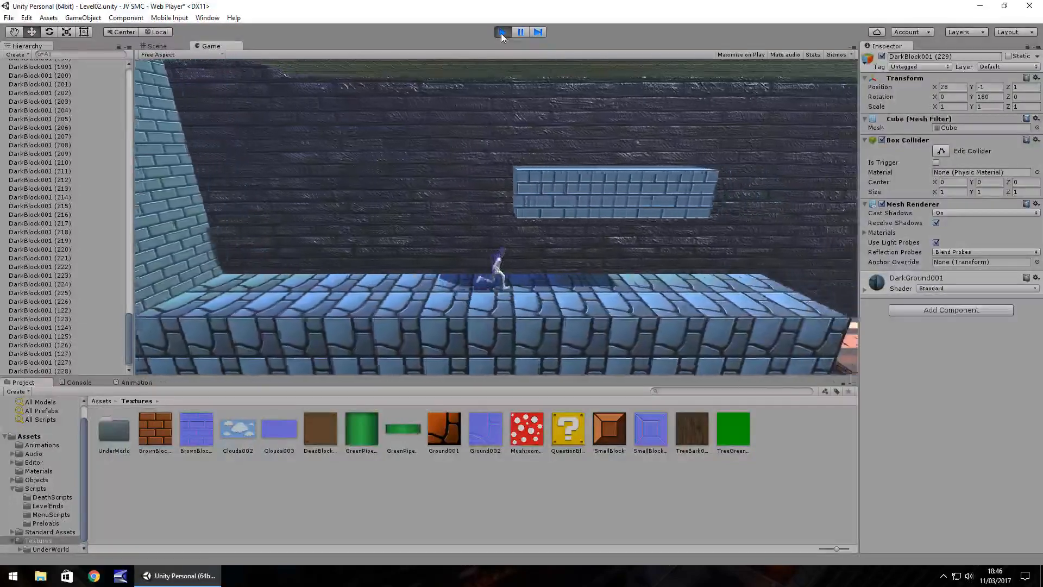
key(space)
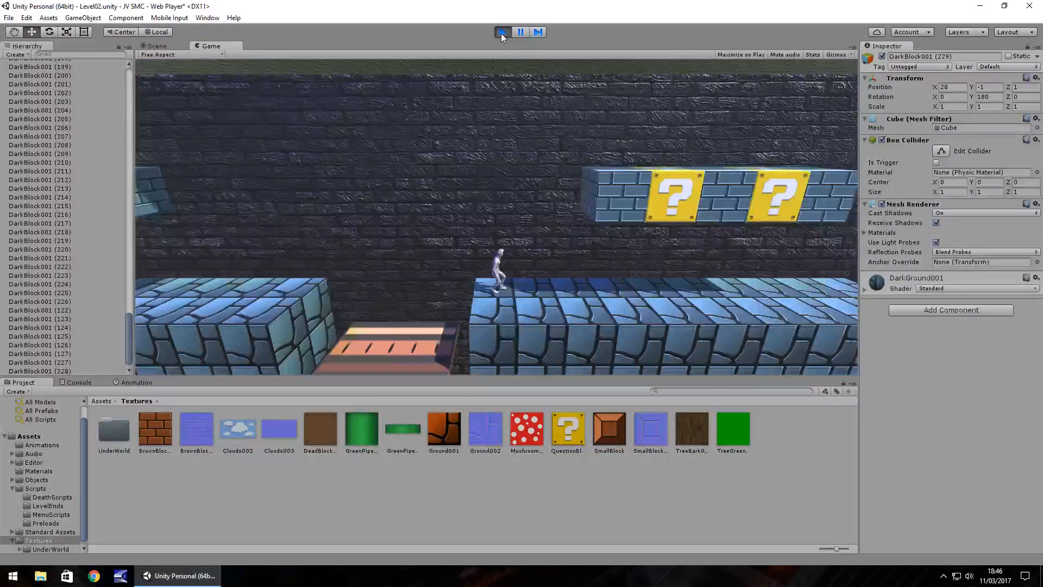
click(501, 34)
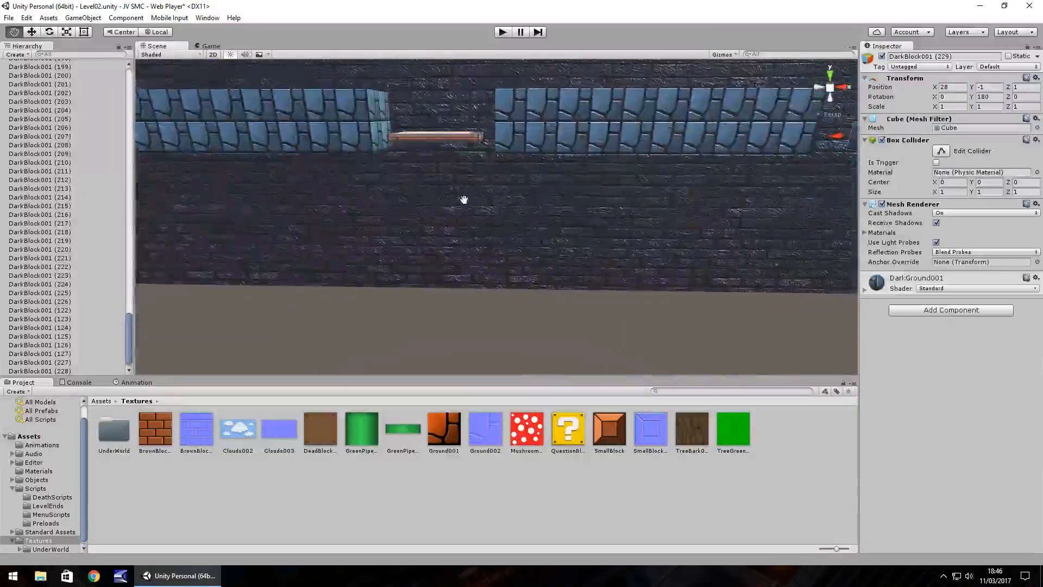
Duplicate the front and rear bottom blocks at the first ground section's pit edge and lower the copies to X 10, Y -2.
scroll(489, 246, up, 1)
middle_drag(547, 256, 567, 229)
right_drag(593, 197, 618, 153)
click(619, 153)
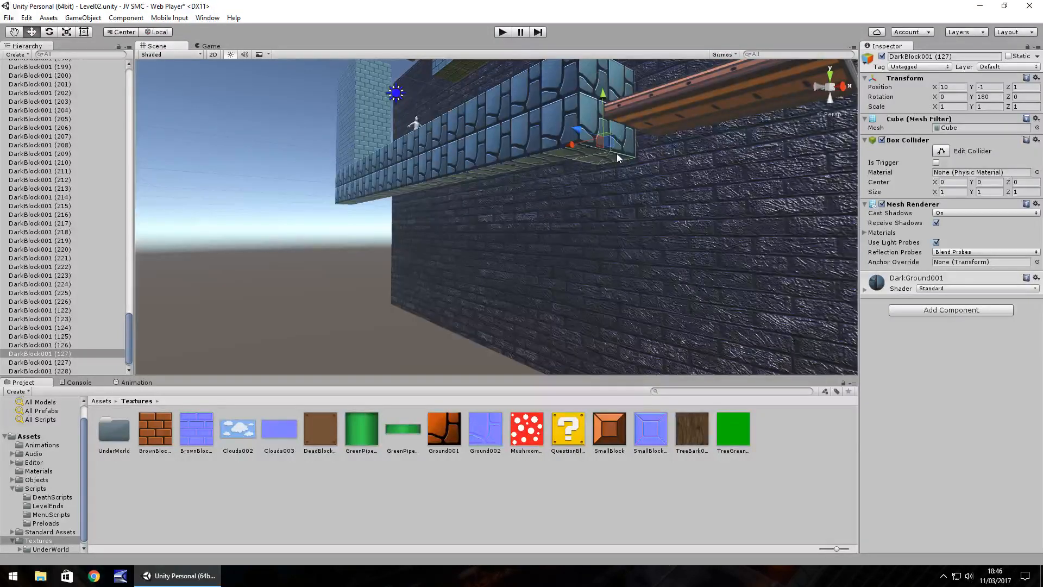
key(ctrl+d)
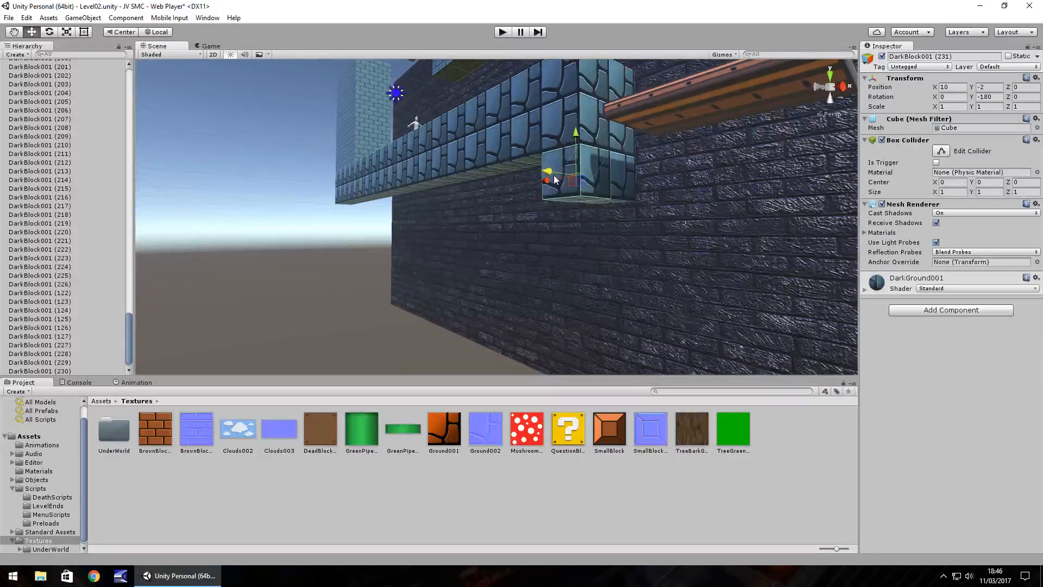
Duplicate the front and rear bottom blocks on the far side of the orange-floored pit and lower the copies to X 15, Y -2.
right_drag(543, 222, 538, 162)
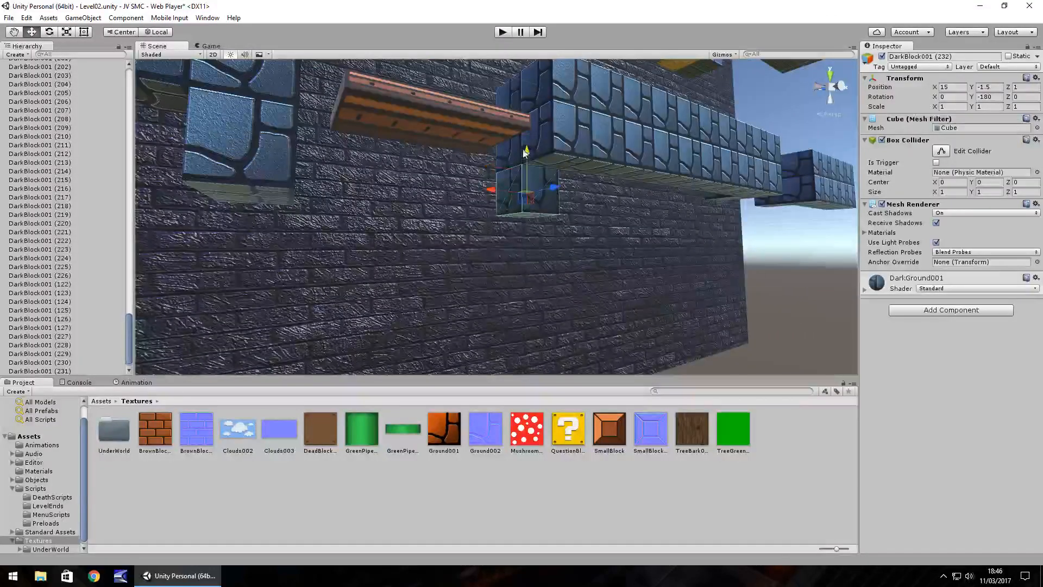
key(ctrl+d)
drag(550, 189, 577, 191)
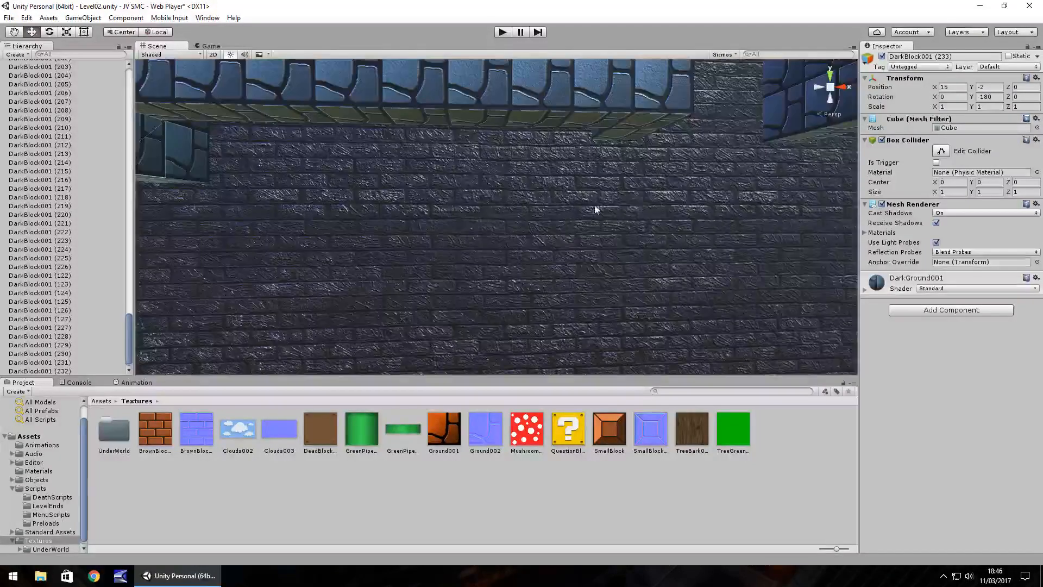
Duplicate the front and rear bottom blocks at the start of the third ground section and lower the copies to X 28, Y -2.
right_drag(633, 203, 727, 210)
click(566, 136)
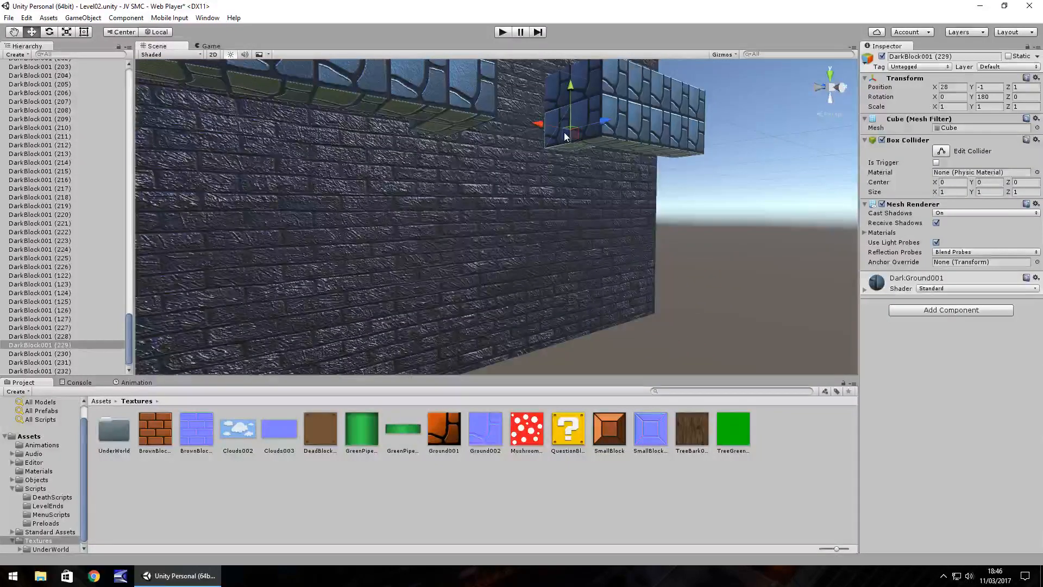
key(ctrl+d)
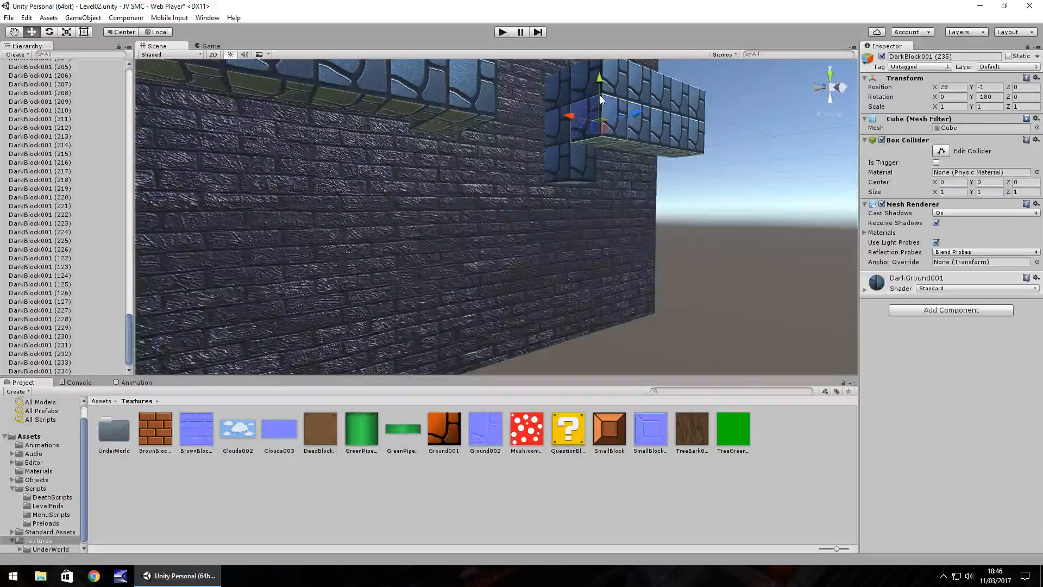
drag(600, 96, 601, 128)
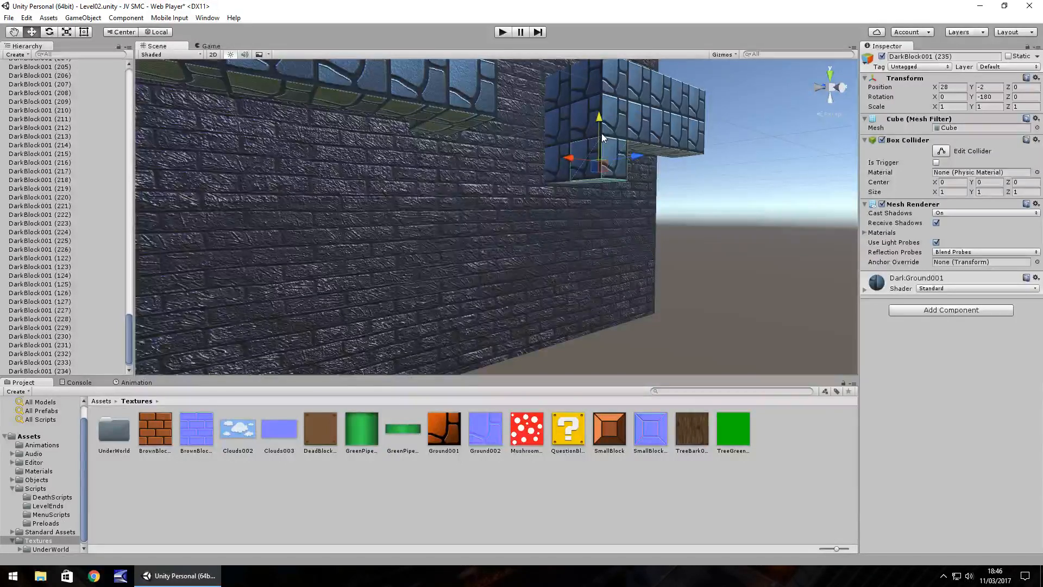
Duplicate the front and rear bottom blocks at the far end of the second ground section and lower the copies to X 24, Y -2.
right_drag(666, 173, 545, 182)
scroll(670, 236, down, 3)
scroll(670, 235, down, 4)
middle_drag(610, 208, 593, 232)
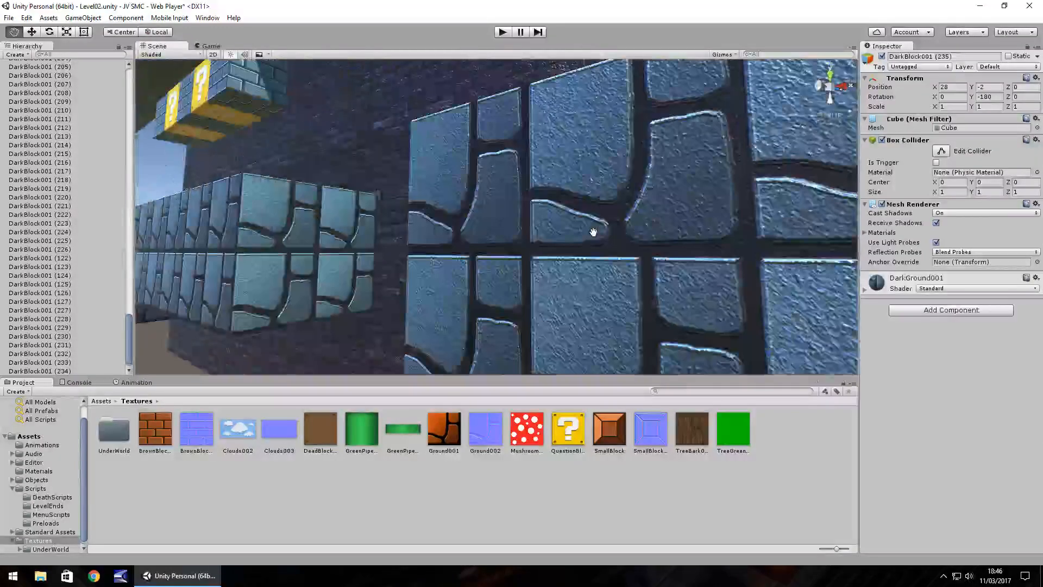
scroll(593, 232, down, 5)
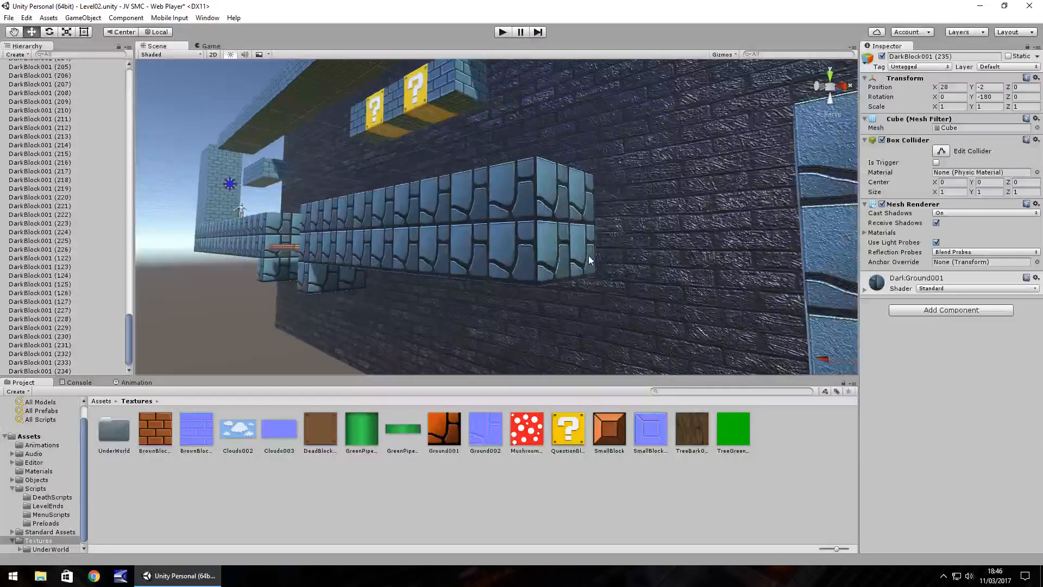
click(589, 257)
key(ctrl+d)
ctrl+drag(560, 210, 559, 261)
click(537, 244)
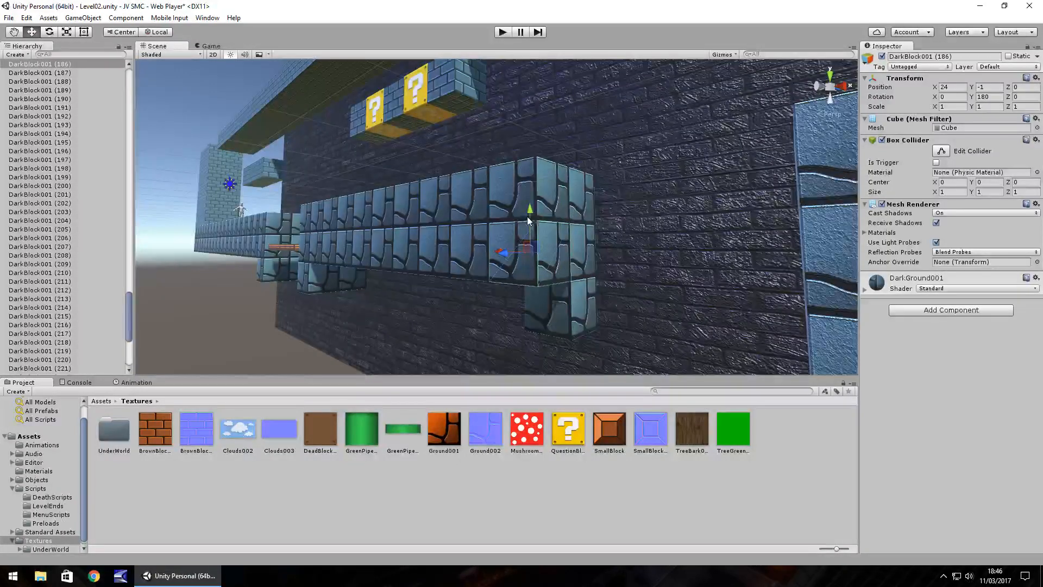
key(ctrl+d)
ctrl+drag(527, 217, 535, 266)
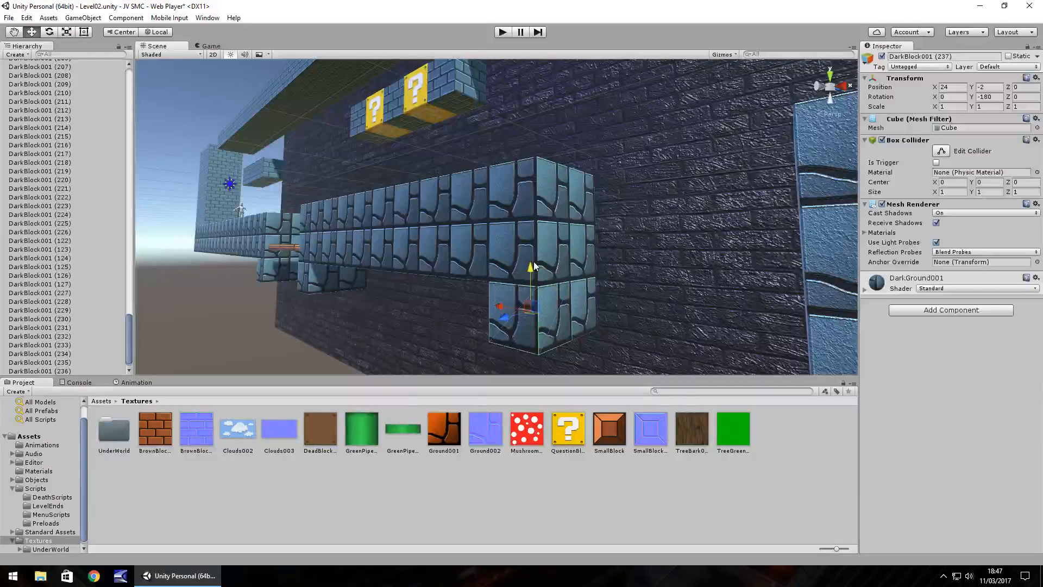
Examine the extended edges of both gaps, the orange pit floor and the floating blocks back to the start wall.
right_drag(415, 279, 510, 283)
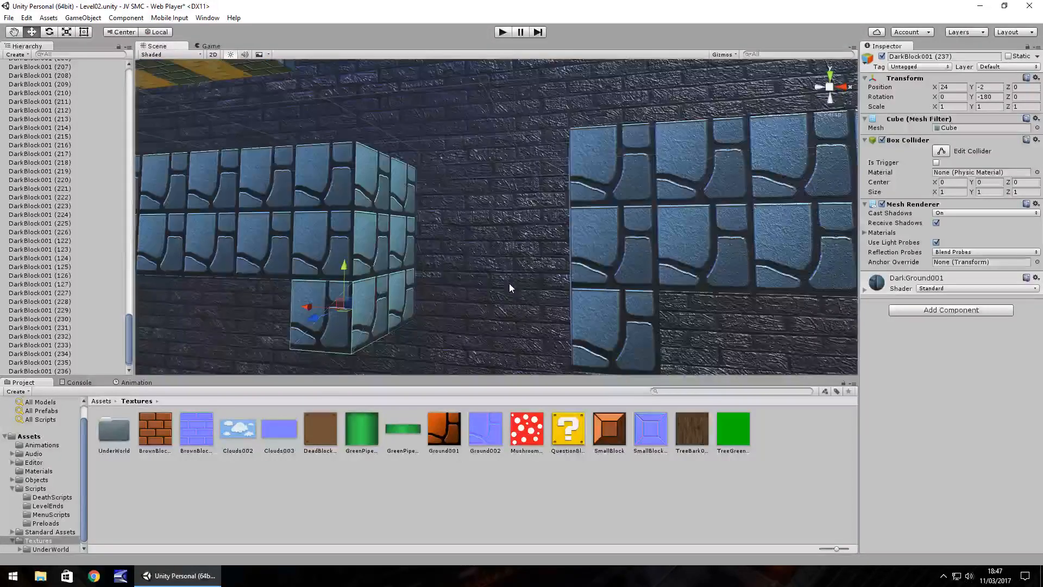
scroll(435, 277, down, 10)
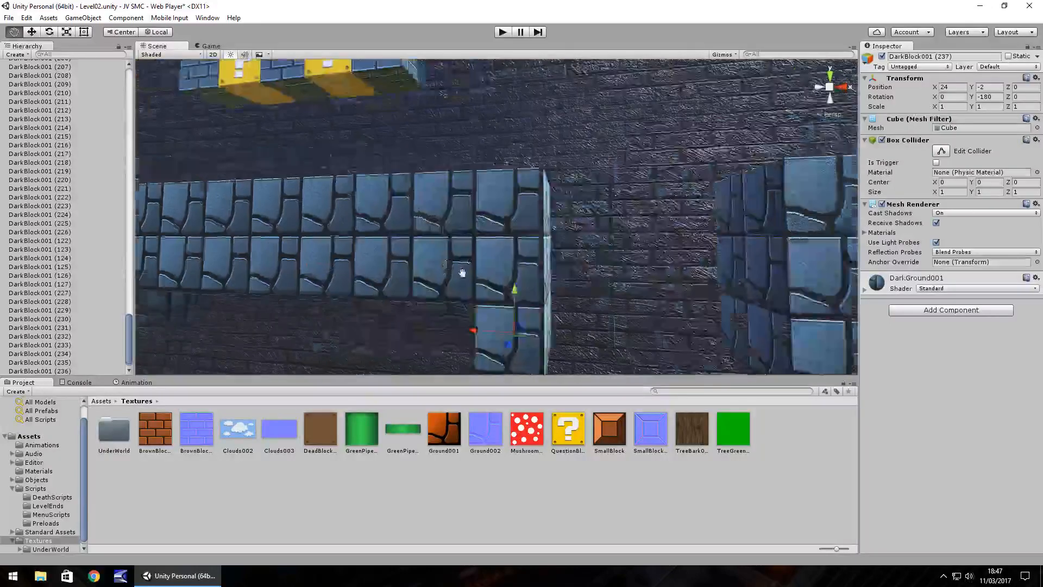
right_drag(440, 276, 492, 282)
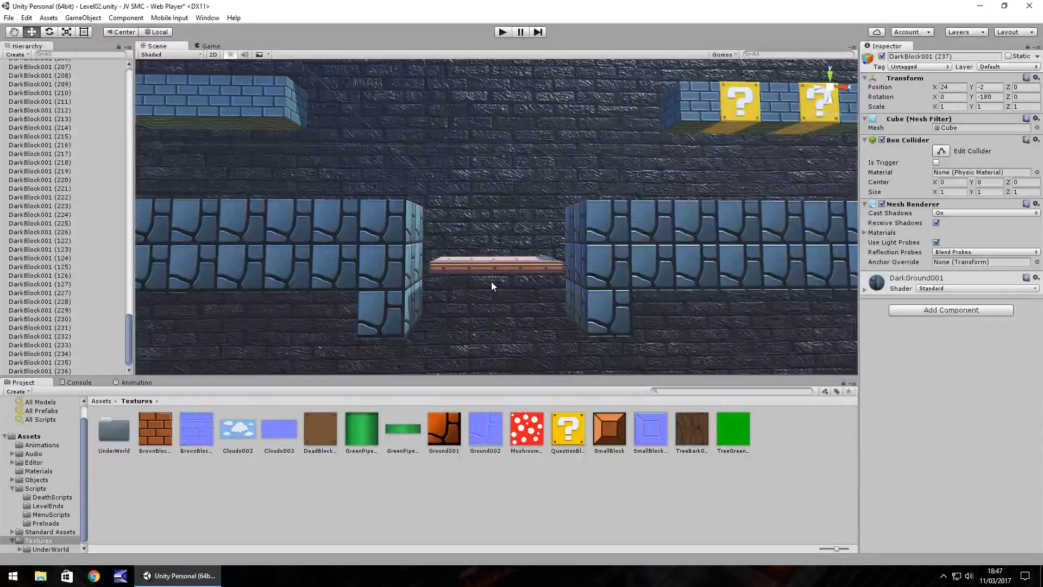
right_drag(481, 282, 472, 275)
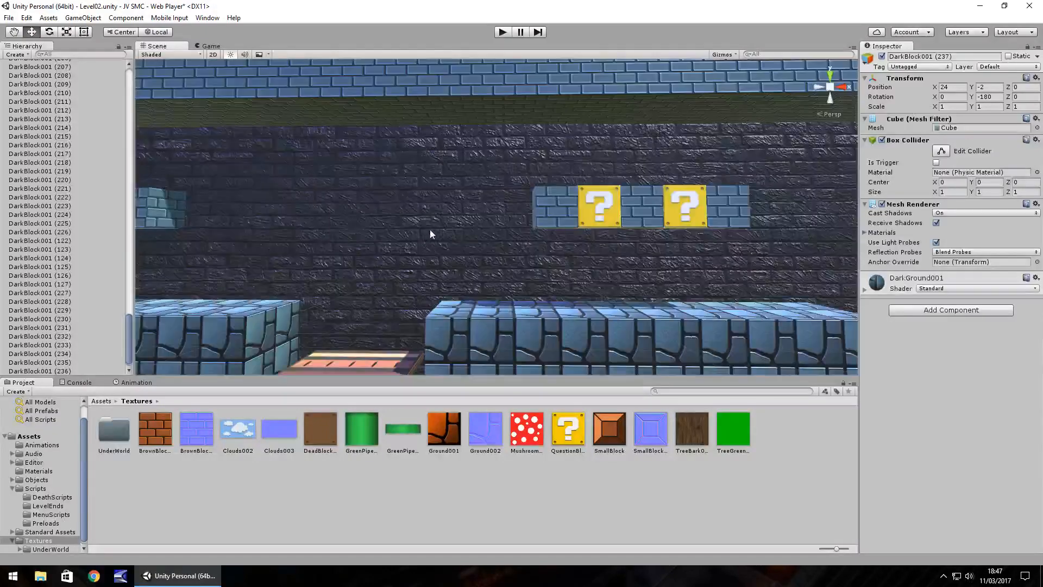
right_drag(404, 227, 374, 266)
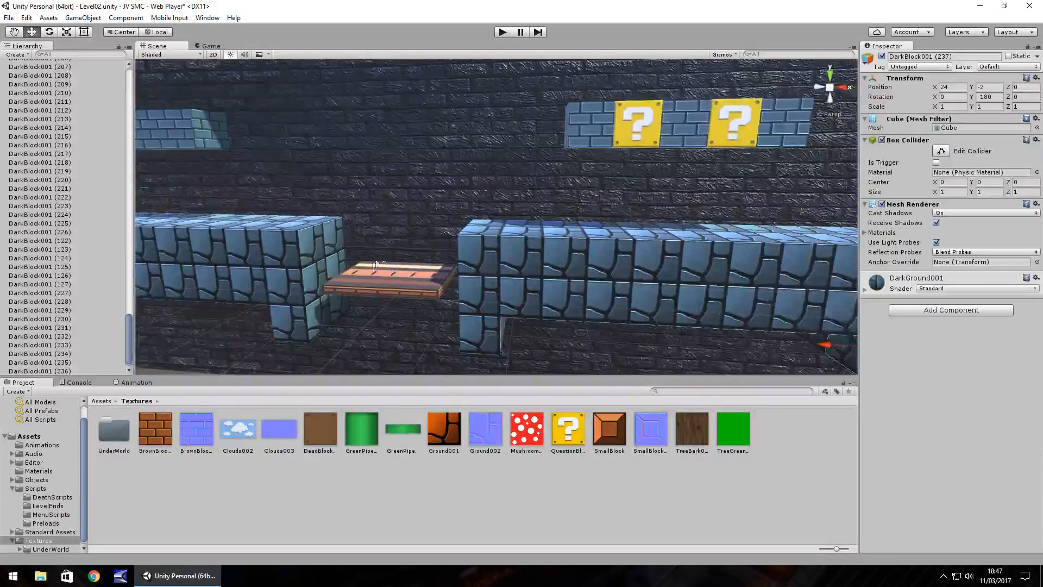
right_drag(455, 278, 450, 276)
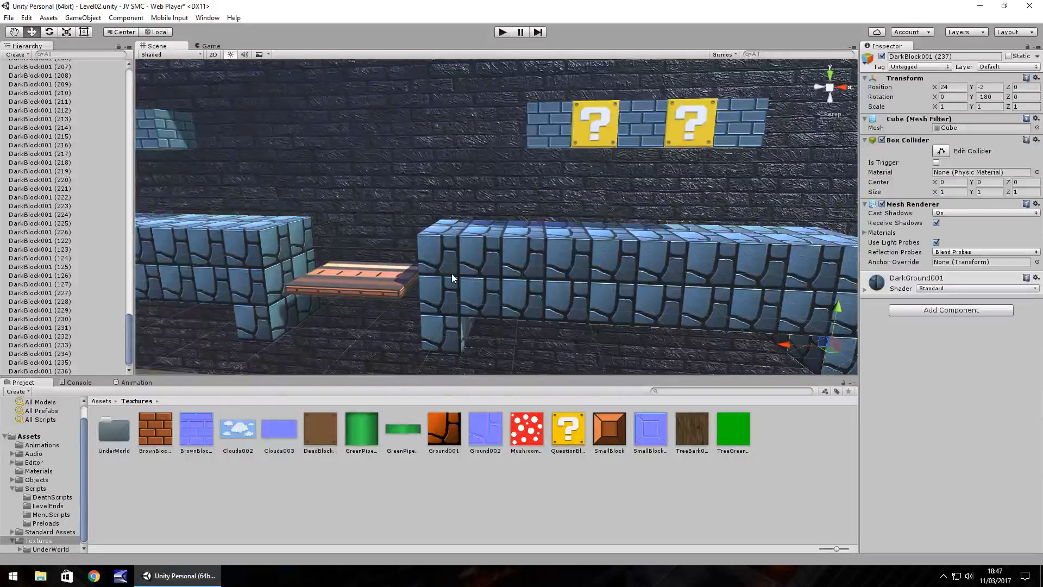
right_drag(439, 213, 407, 213)
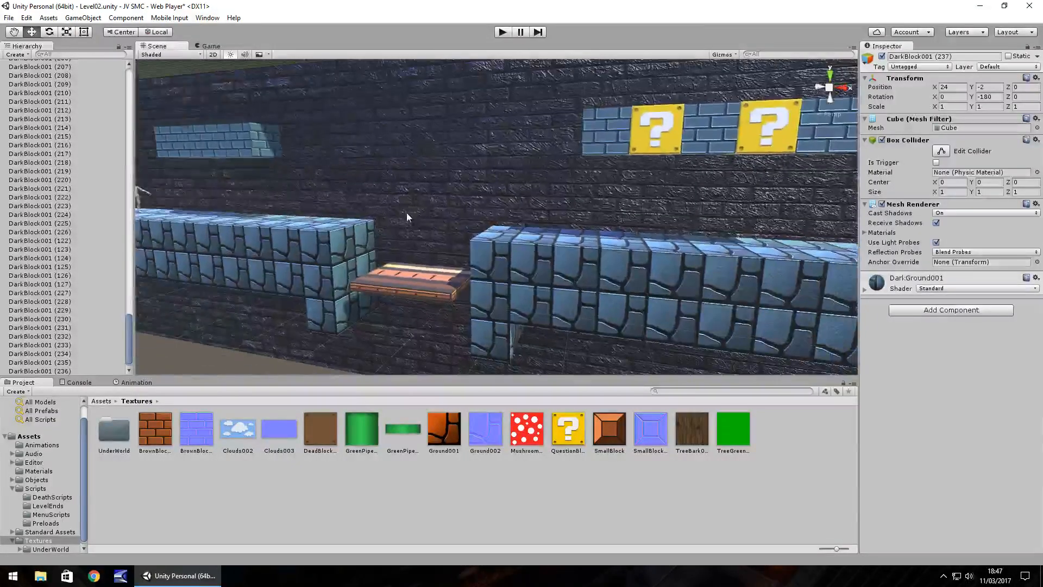
middle_drag(387, 184, 479, 219)
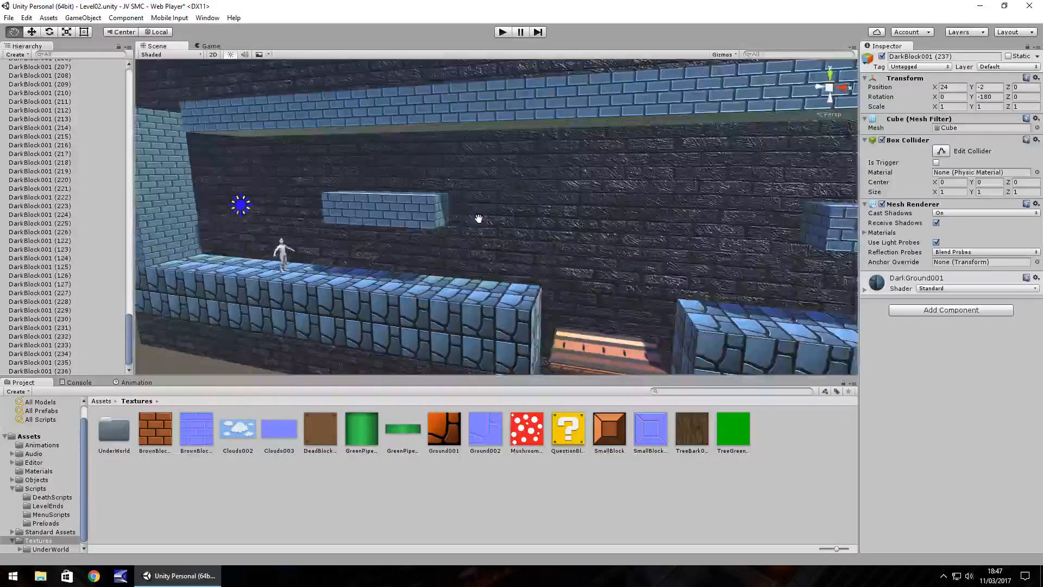
right_drag(478, 219, 483, 238)
middle_drag(546, 228, 584, 232)
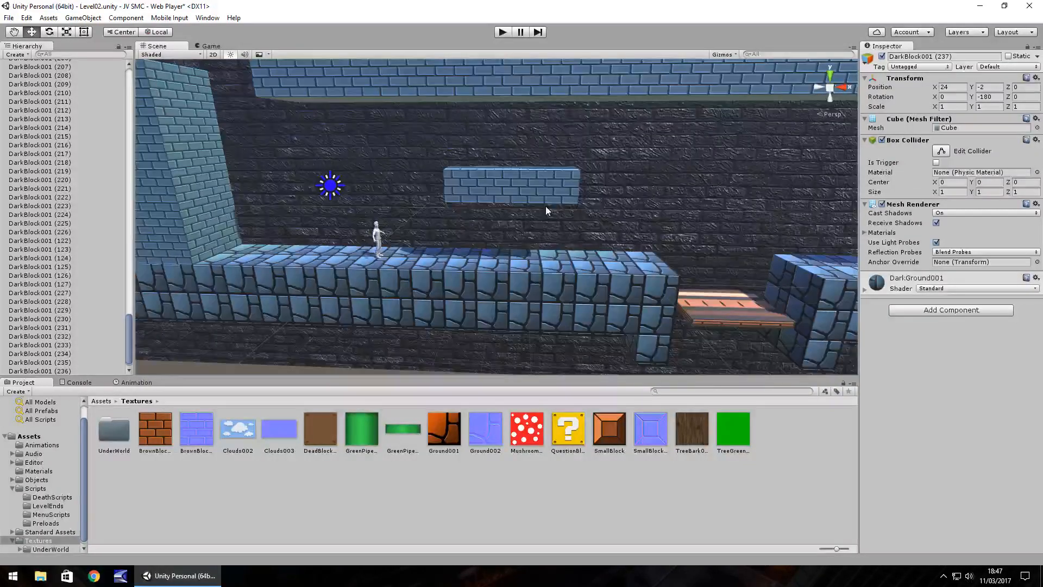
Play-test the level through the orange-floored pit and under the question blocks to the second gap, and stop the game.
click(500, 34)
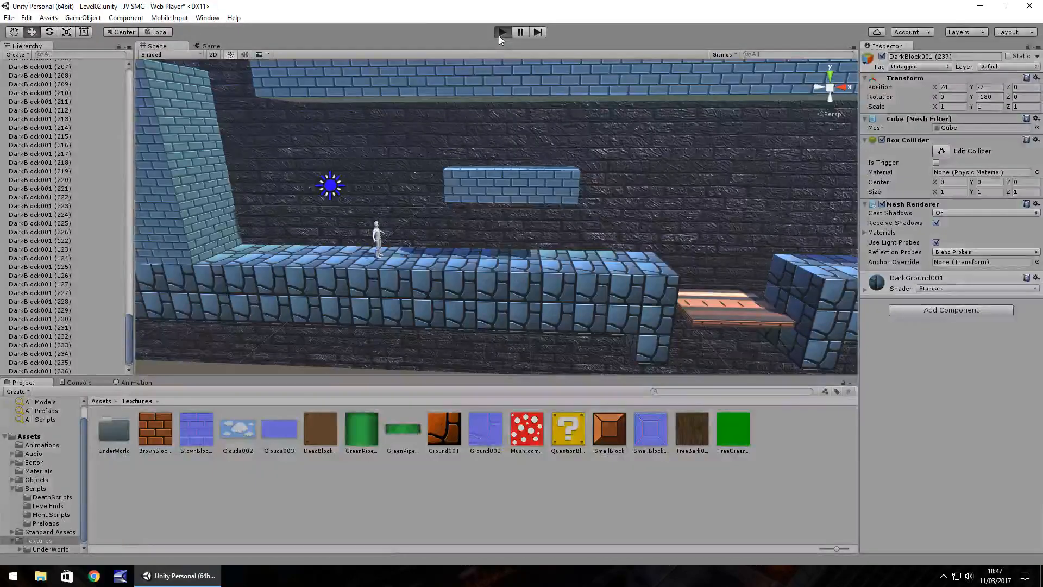
key(Right)
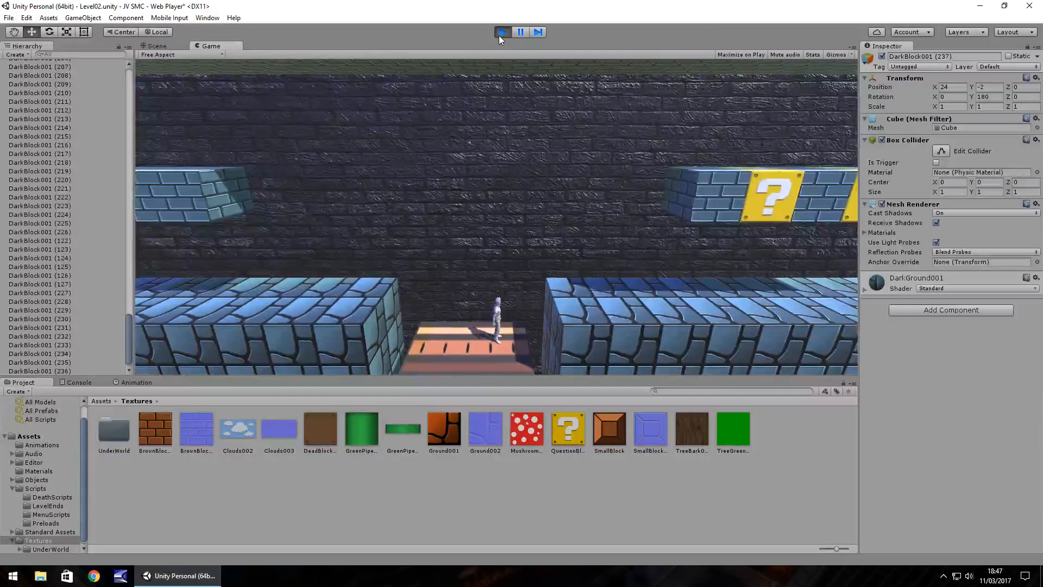
key(space)
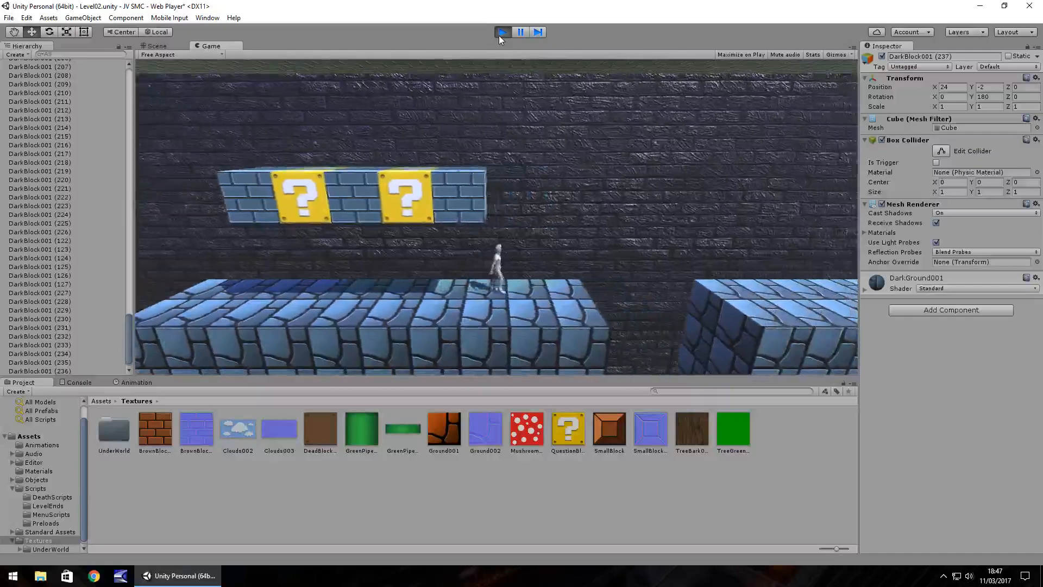
click(500, 33)
Duplicate the lowest rear block at the first ground section's pit edge and lower the copy to X 10, Y -3.
right_drag(633, 244, 563, 245)
middle_drag(701, 244, 644, 186)
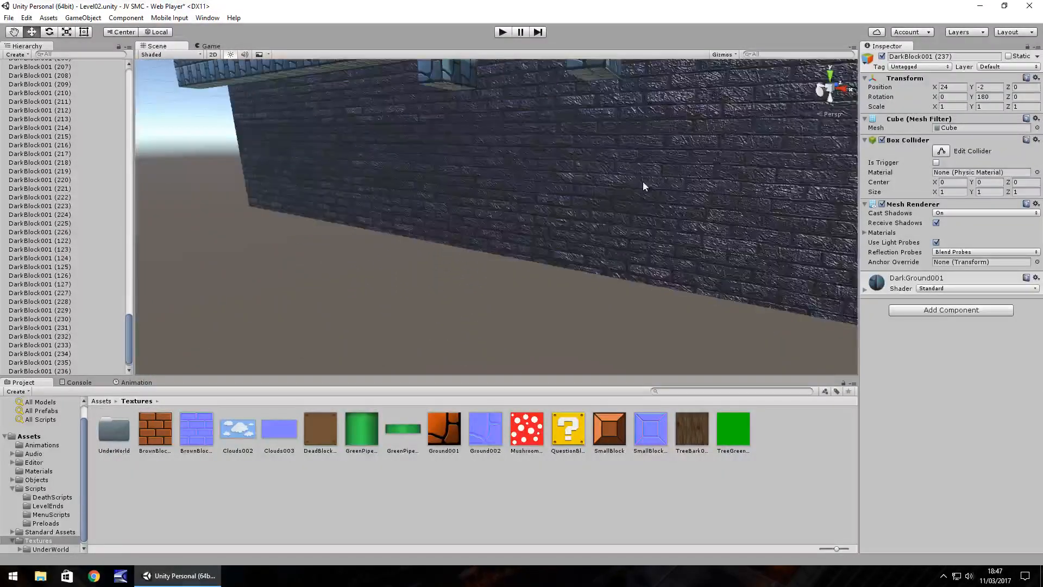
right_drag(643, 182, 582, 160)
click(555, 89)
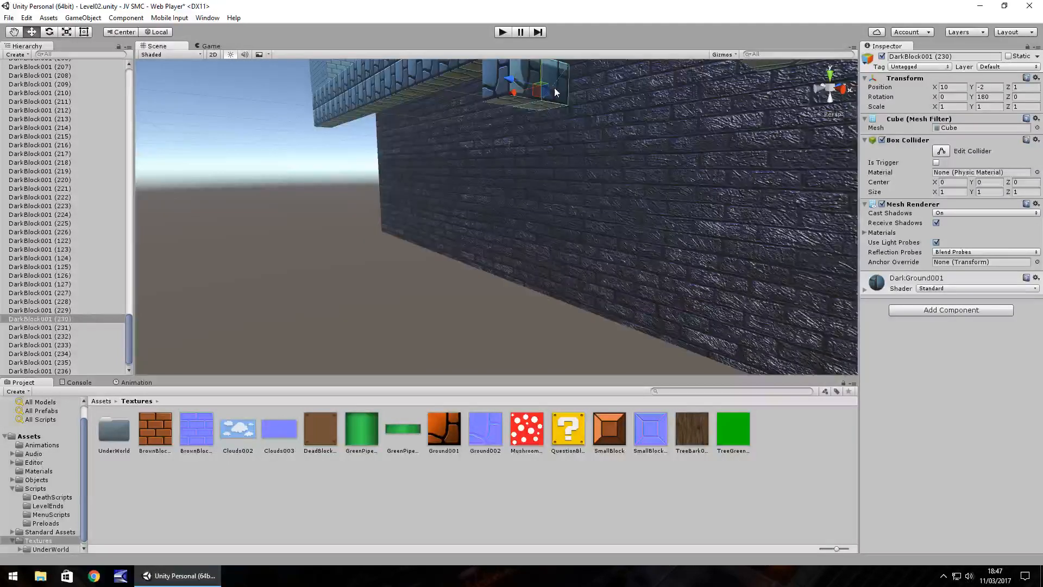
key(ctrl+d)
ctrl+drag(543, 68, 547, 101)
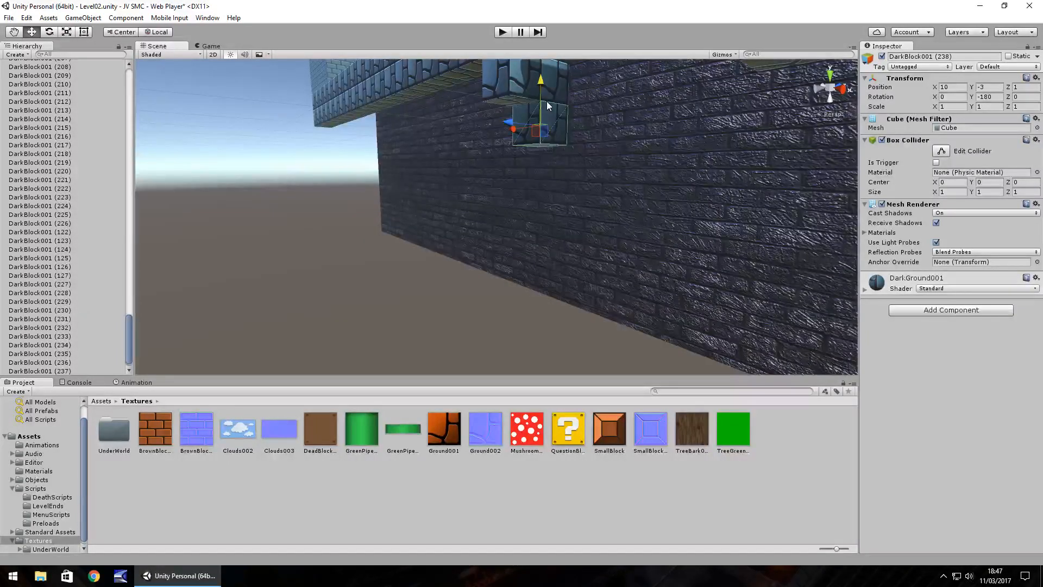
Duplicate the lowest rear block on the far side of the orange-floored pit and lower the copy one block beneath it.
right_drag(547, 101, 582, 163)
click(556, 154)
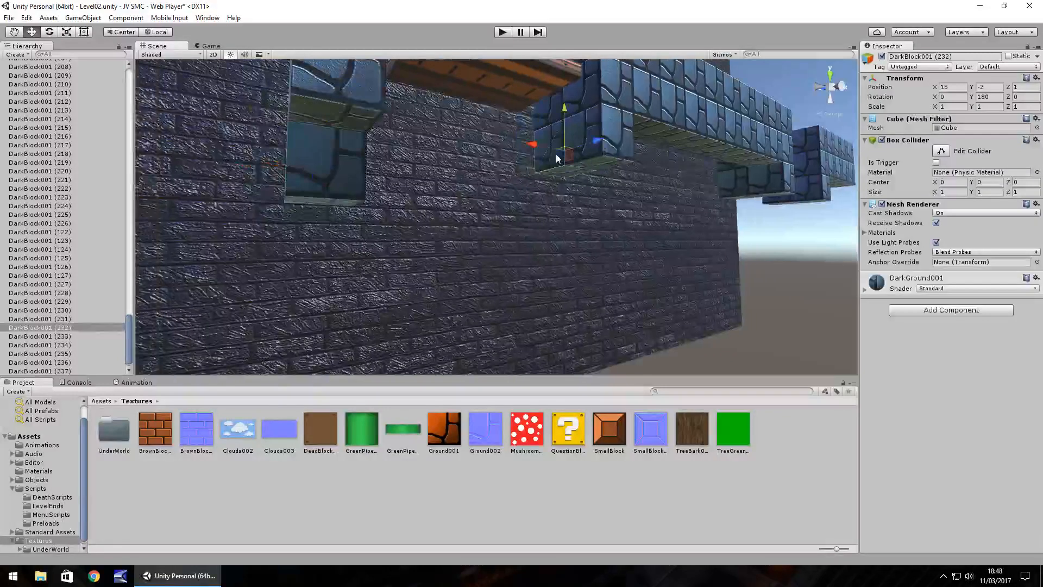
key(ctrl+d)
ctrl+drag(562, 116, 565, 152)
Duplicate the lowest rear block at the far end of the second ground section and lower the copy one block.
right_drag(657, 175, 605, 194)
middle_drag(581, 203, 618, 177)
click(608, 131)
key(ctrl+d)
ctrl+drag(610, 96, 667, 136)
Duplicate the lowest rear block at the start of the third ground section and lower the copy to X 28, Y -3.
click(668, 147)
key(ctrl+d)
middle_drag(586, 149, 613, 222)
Examine the whole level layout, from the three ground sections and their gap edges back to the character and start wall.
mouse_move(611, 221)
alt+mouse_down()
mouse_move(528, 223)
mouse_move(598, 226)
alt+mouse_up()
scroll(574, 221, down, 5)
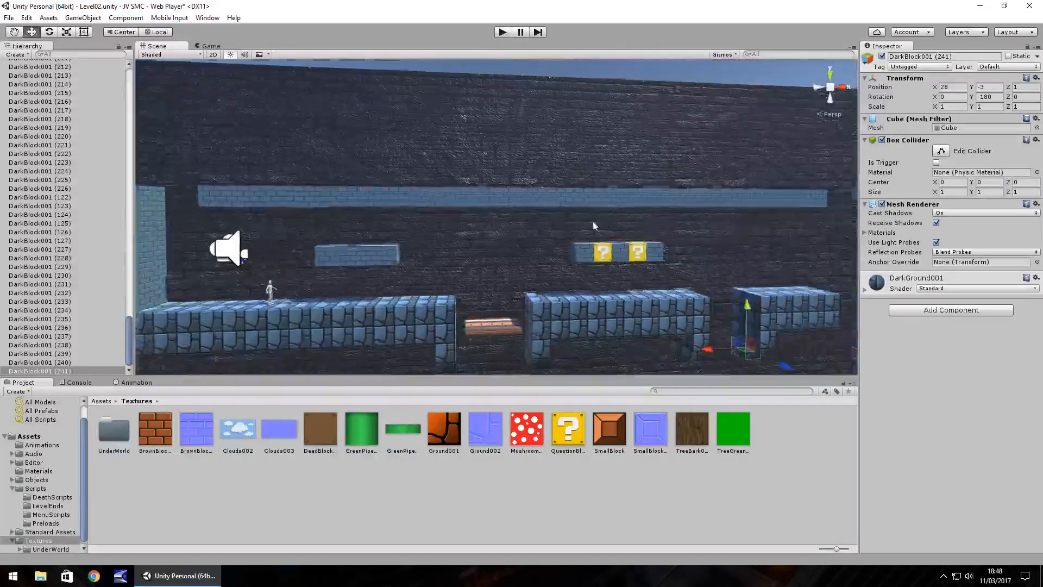
scroll(599, 226, up, 3)
middle_drag(558, 230, 622, 205)
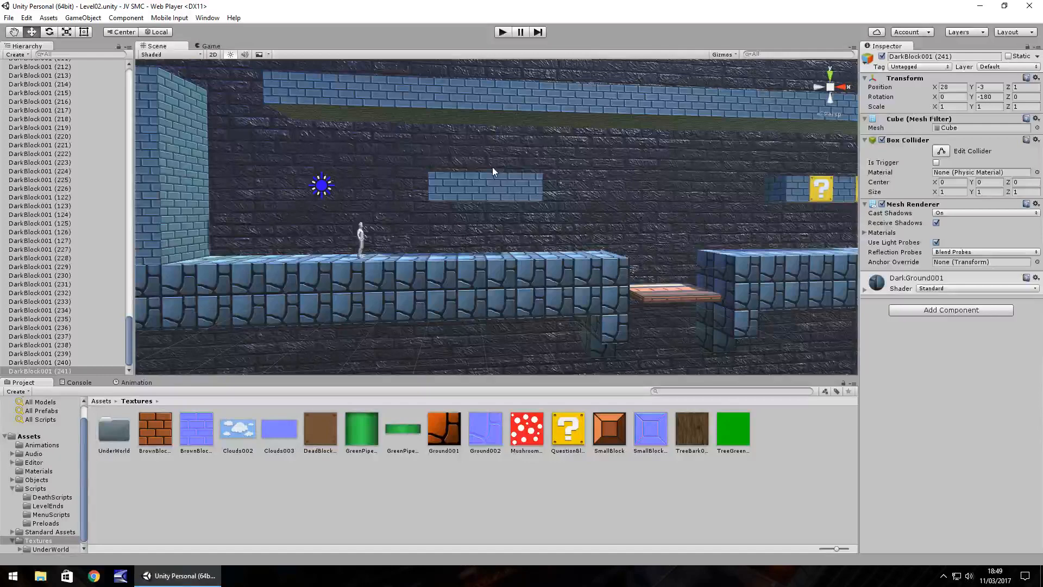
alt+drag(562, 170, 546, 194)
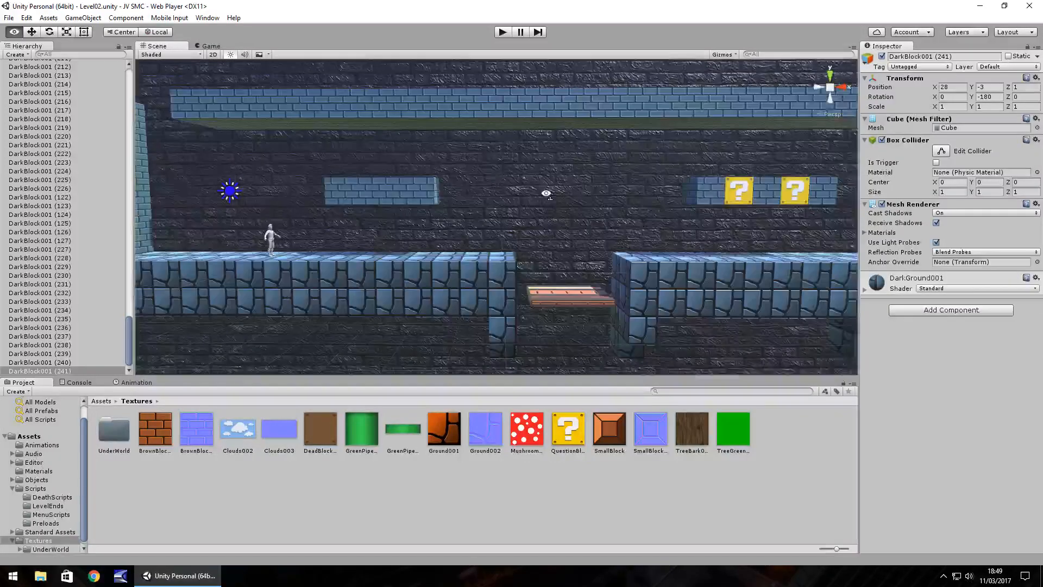
scroll(489, 205, up, 3)
middle_drag(469, 210, 555, 221)
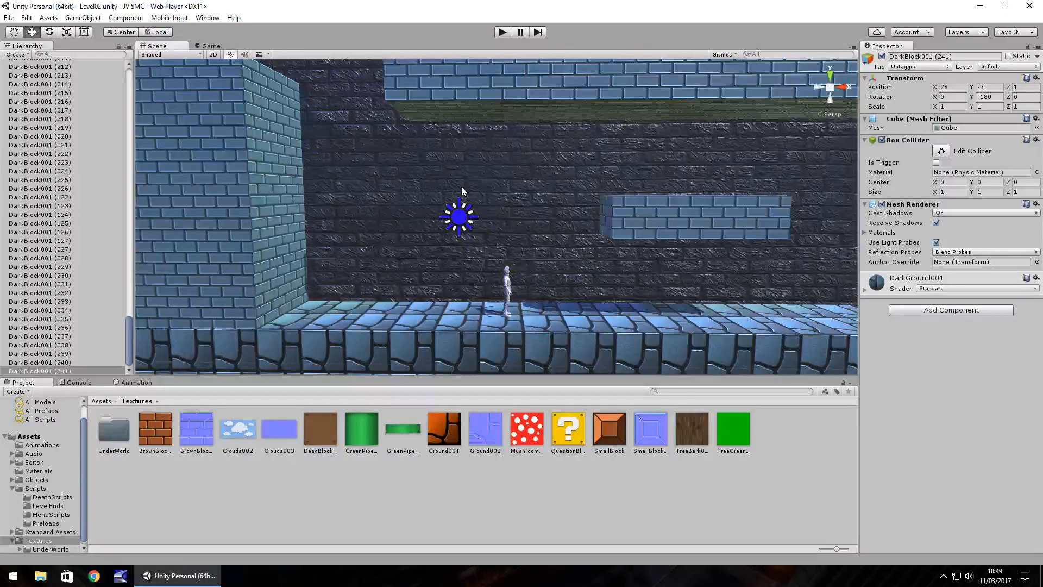
Play-test the Level02 scene and examine its layout from the start wall past the orange-floored pit to the question blocks.
click(505, 32)
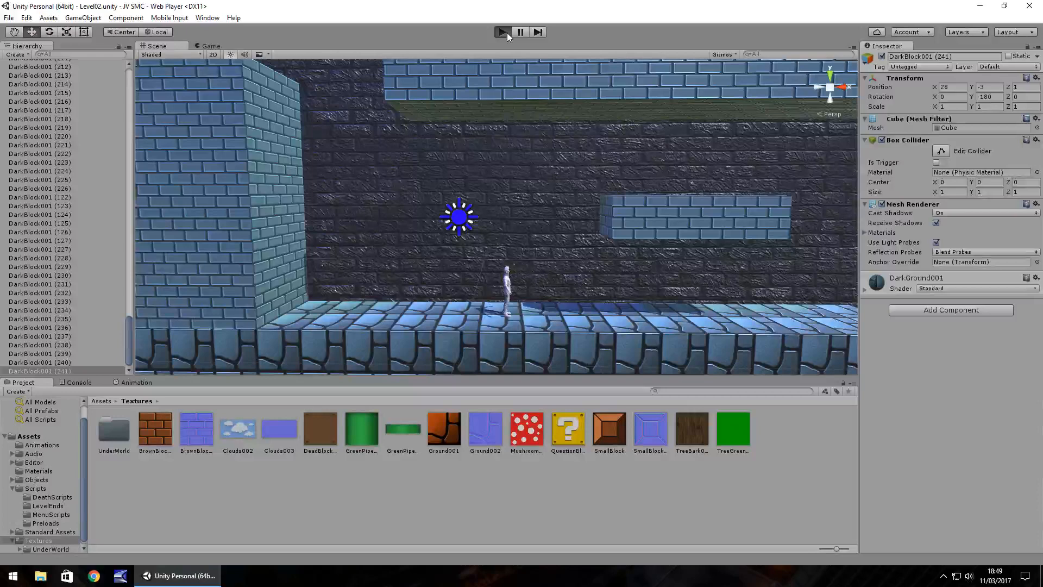
click(507, 32)
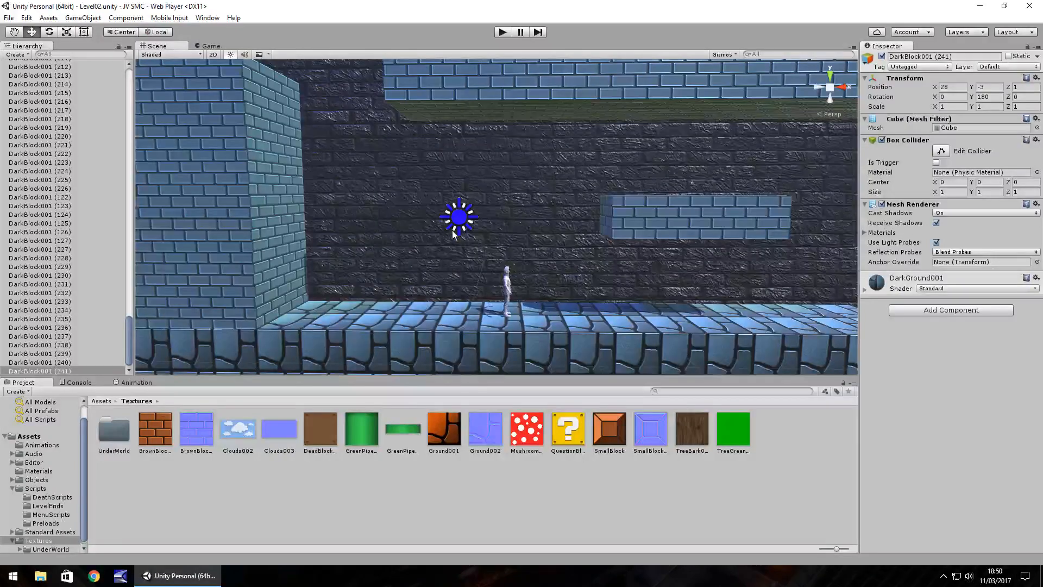
alt+drag(435, 231, 451, 237)
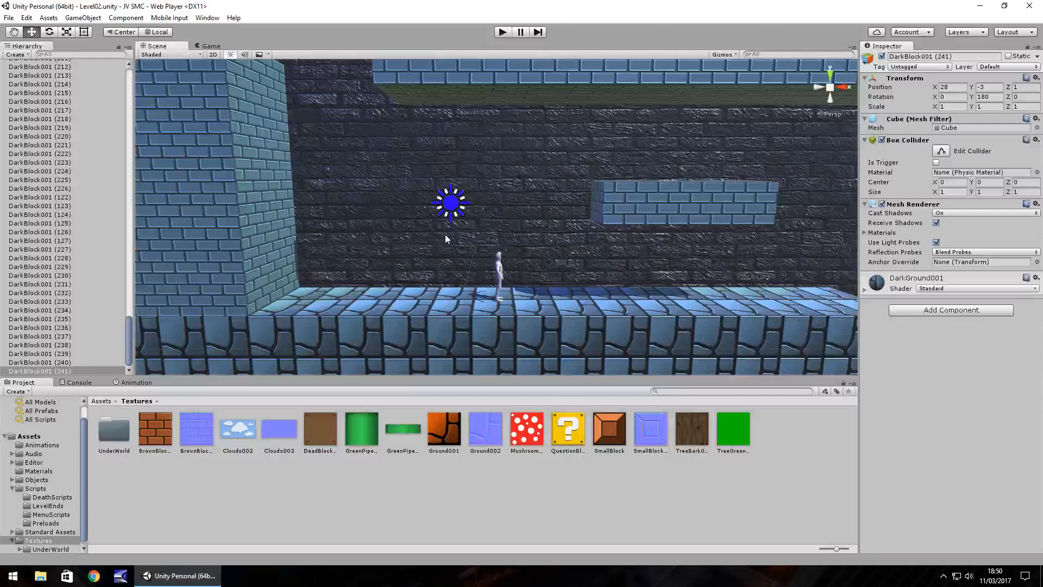
key(Right)
key(Right)
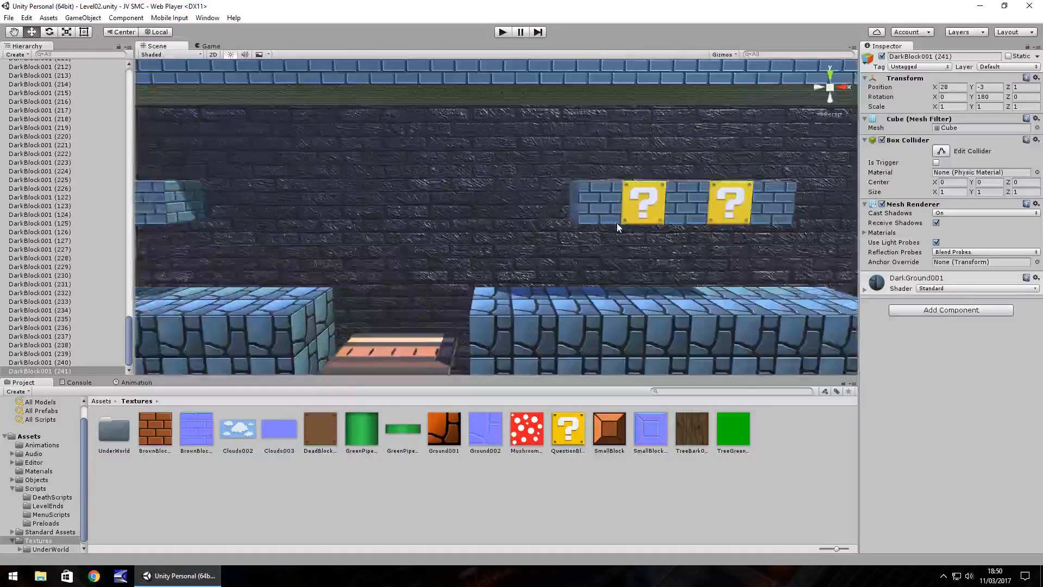
key(Left)
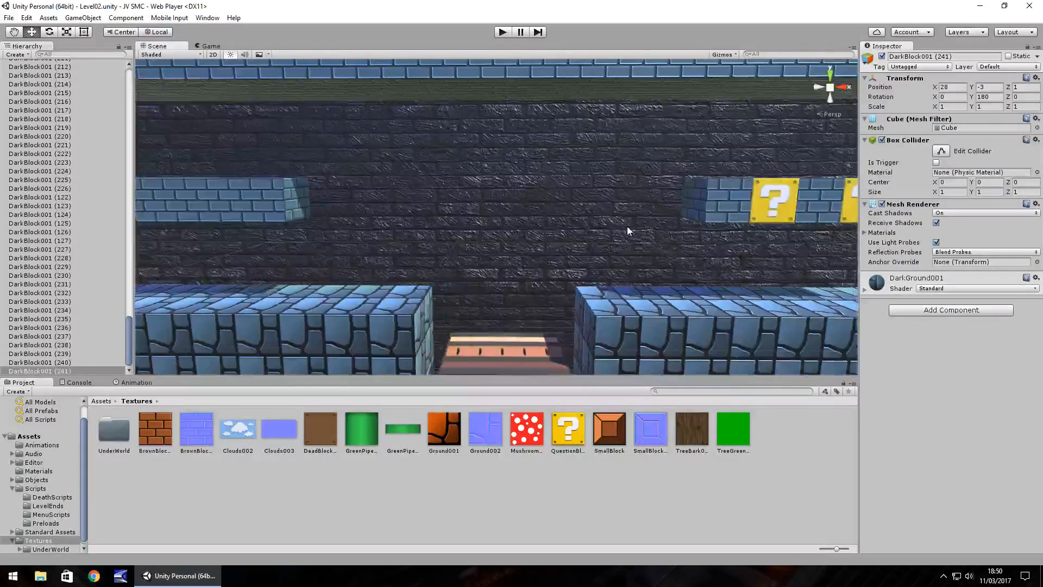
right_drag(587, 215, 478, 217)
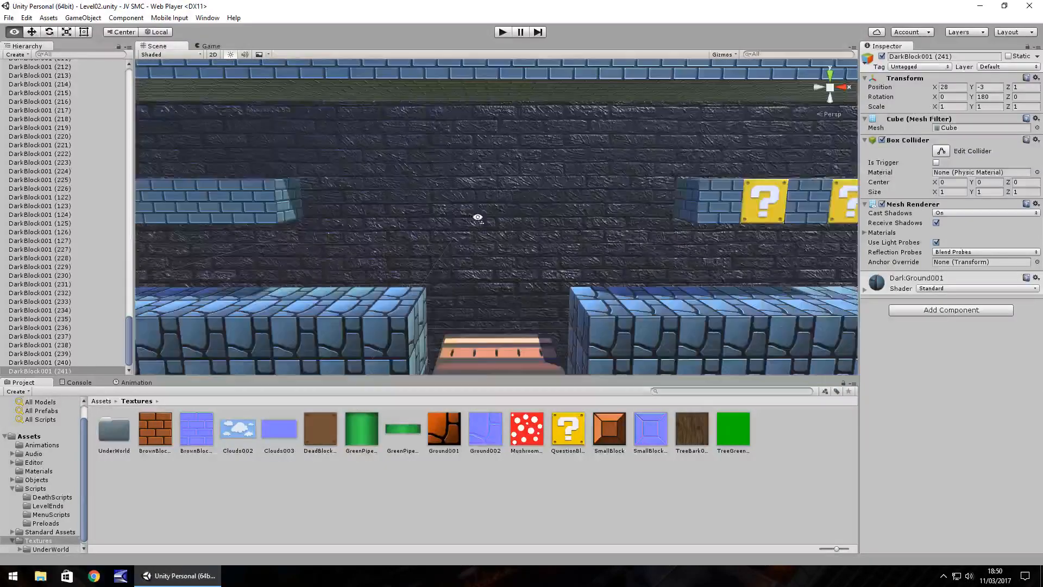
right_drag(477, 218, 508, 237)
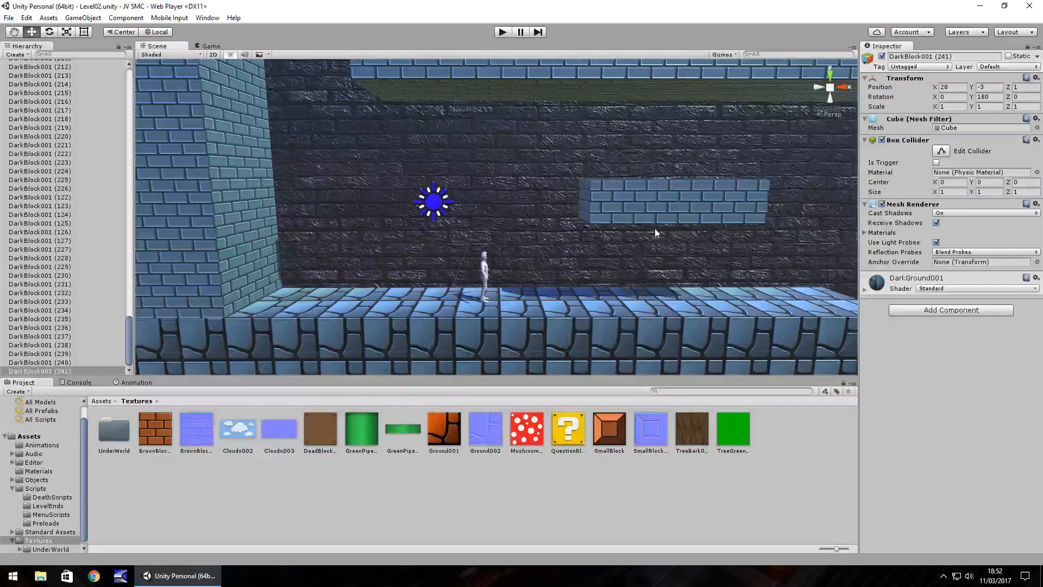
Extend the ceiling above the third ground section by duplicating its end row of blocks, placing the row at X 32, Y 6.
middle_drag(694, 218, 674, 227)
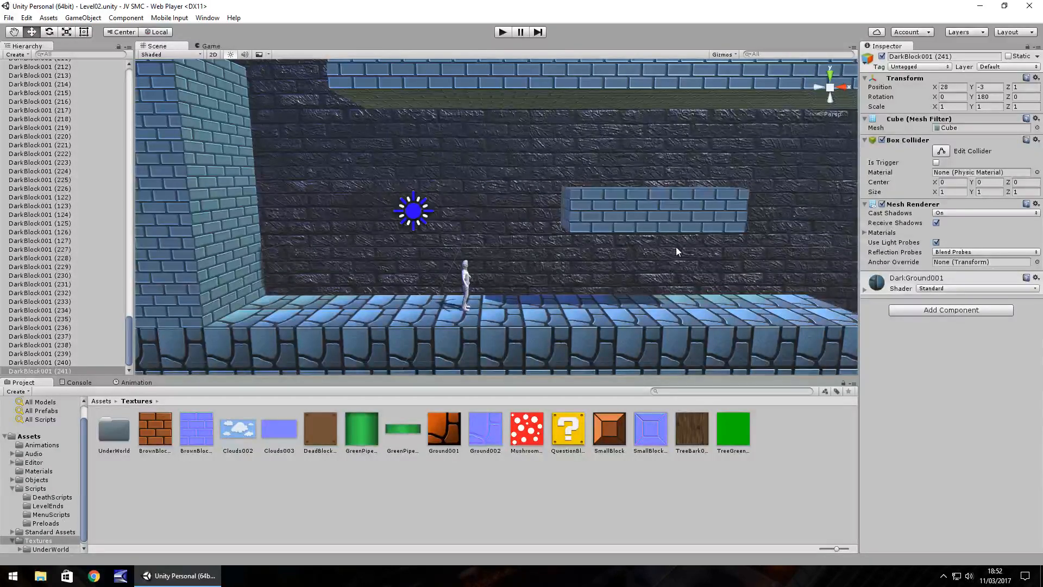
middle_drag(705, 249, 470, 235)
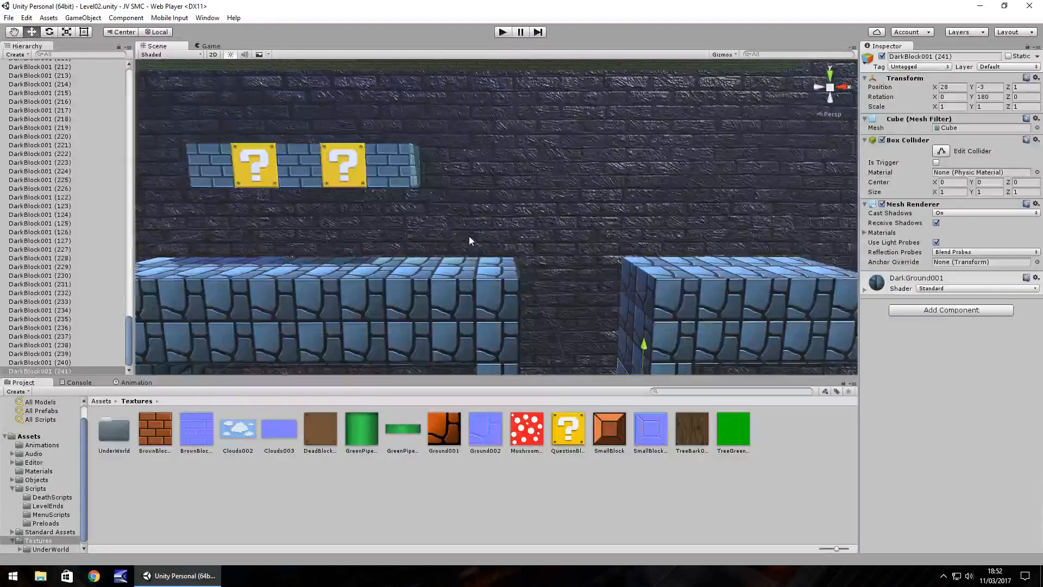
middle_drag(674, 218, 586, 233)
right_drag(538, 142, 506, 152)
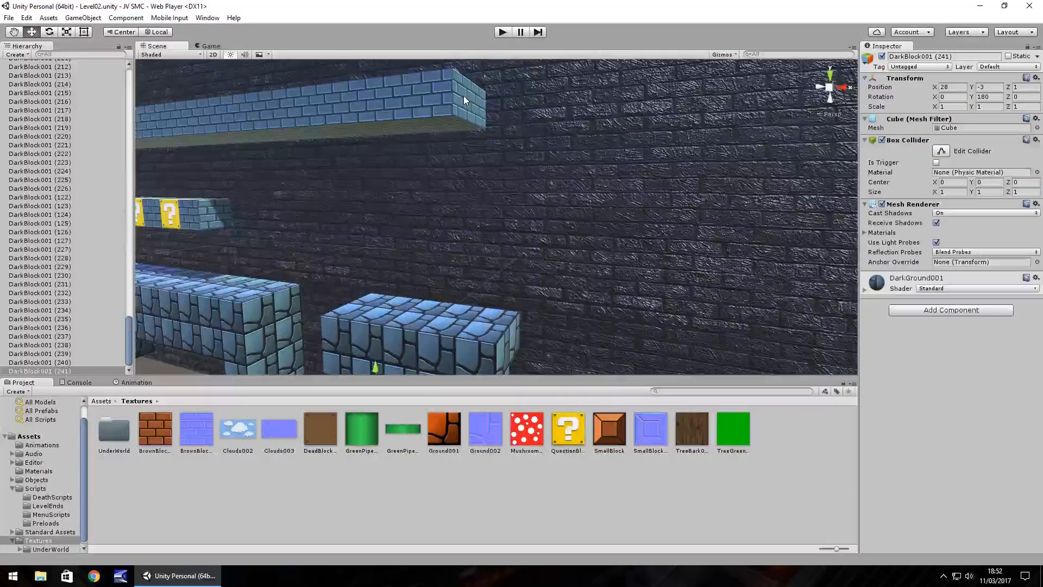
drag(464, 96, 520, 102)
key(ctrl+d)
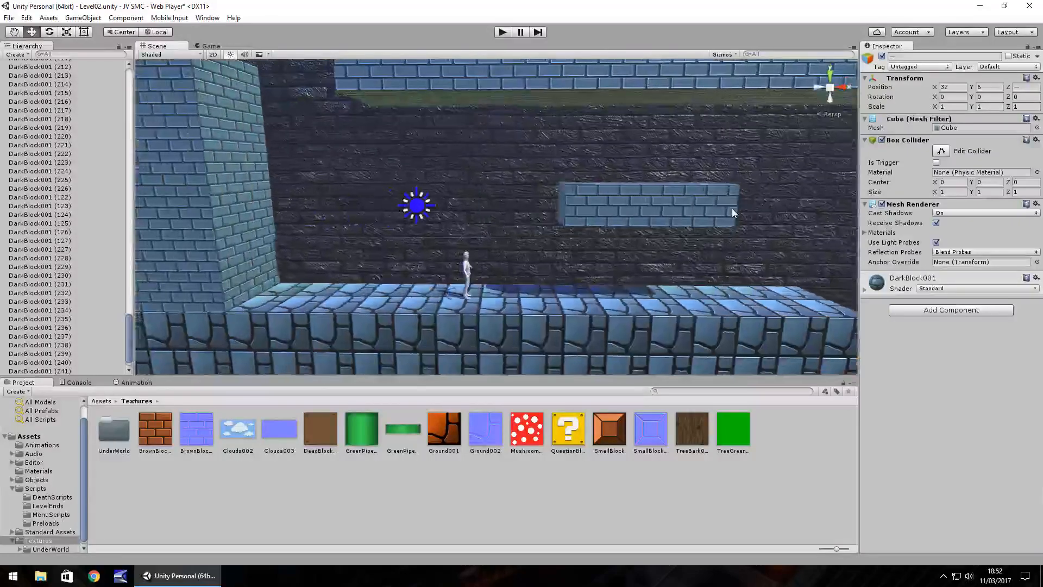
Open the Level02Preload 1 scene from the Assets folder and play-test its transition into Level02.
middle_drag(746, 219, 613, 214)
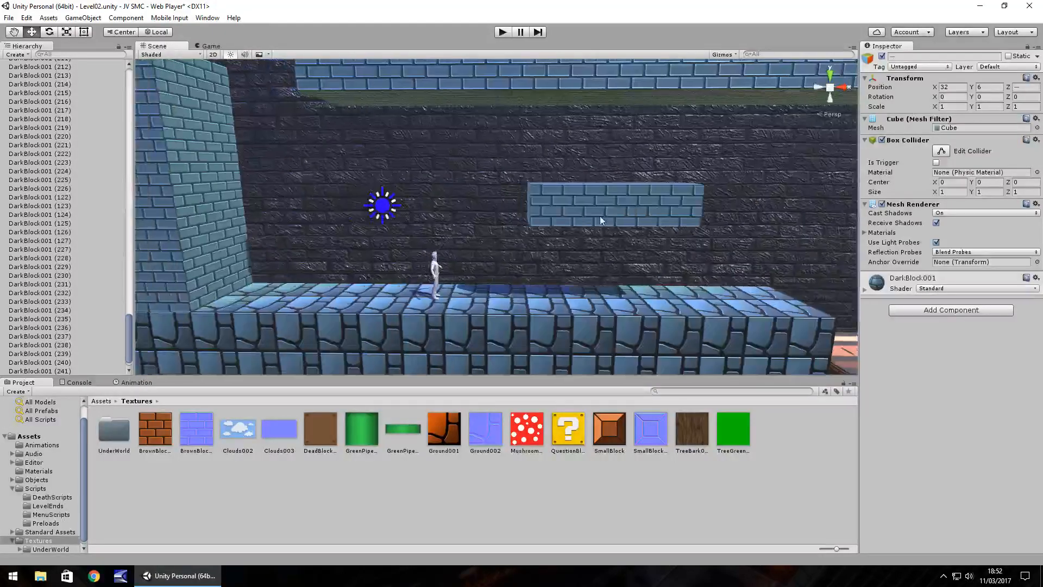
click(32, 436)
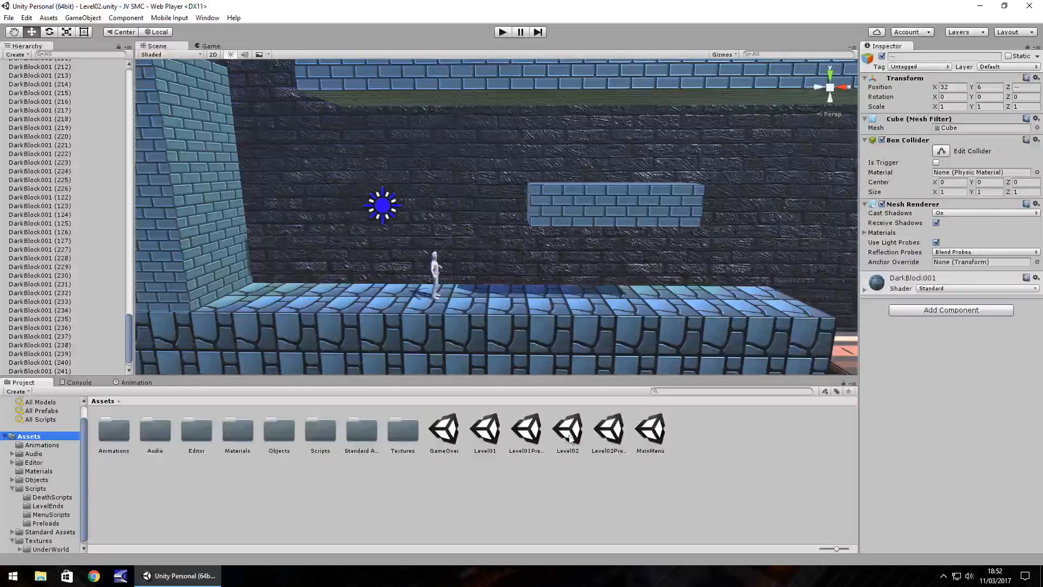
double_click(608, 429)
click(503, 32)
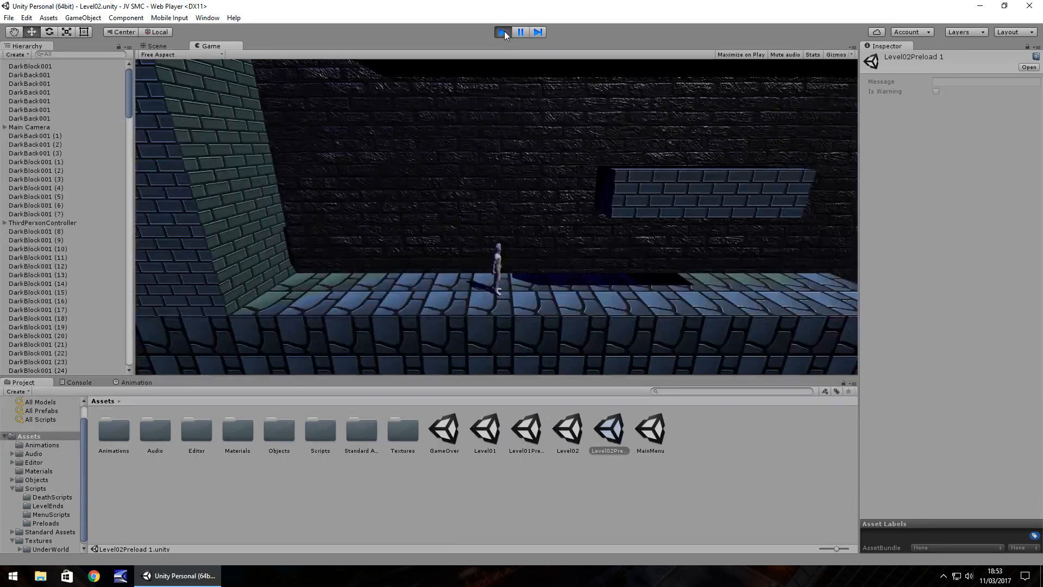
click(503, 31)
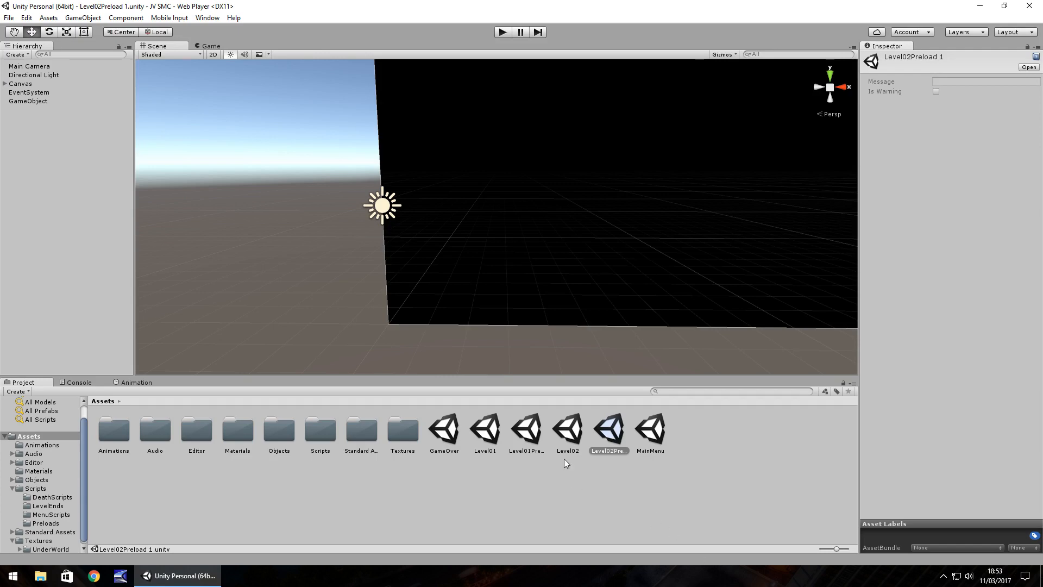
Open the Level01Preload scene and play-test Level01, running over the green pipe and jumping onto the mushroom enemy.
double_click(567, 431)
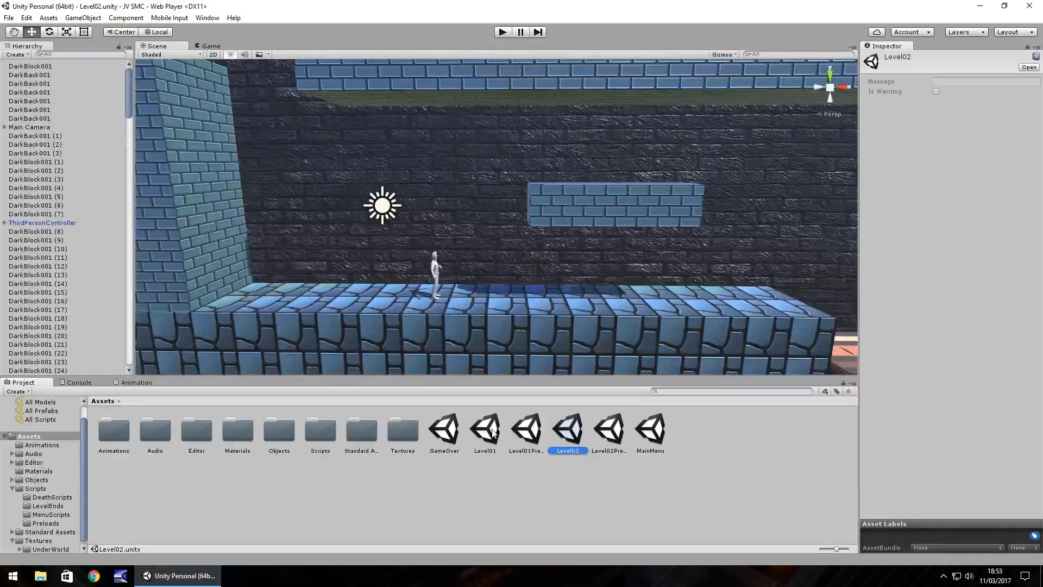
double_click(526, 429)
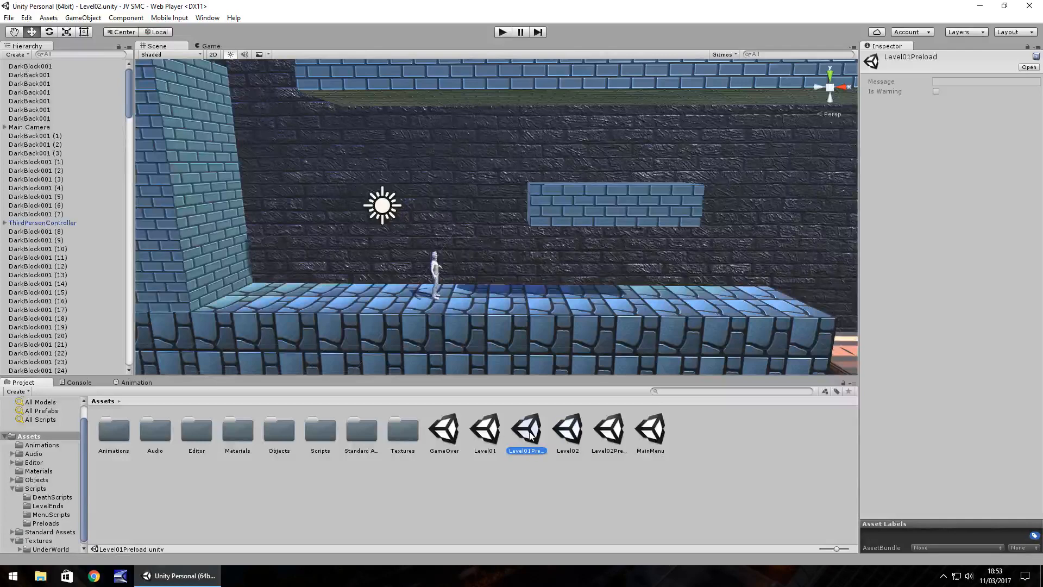
click(504, 32)
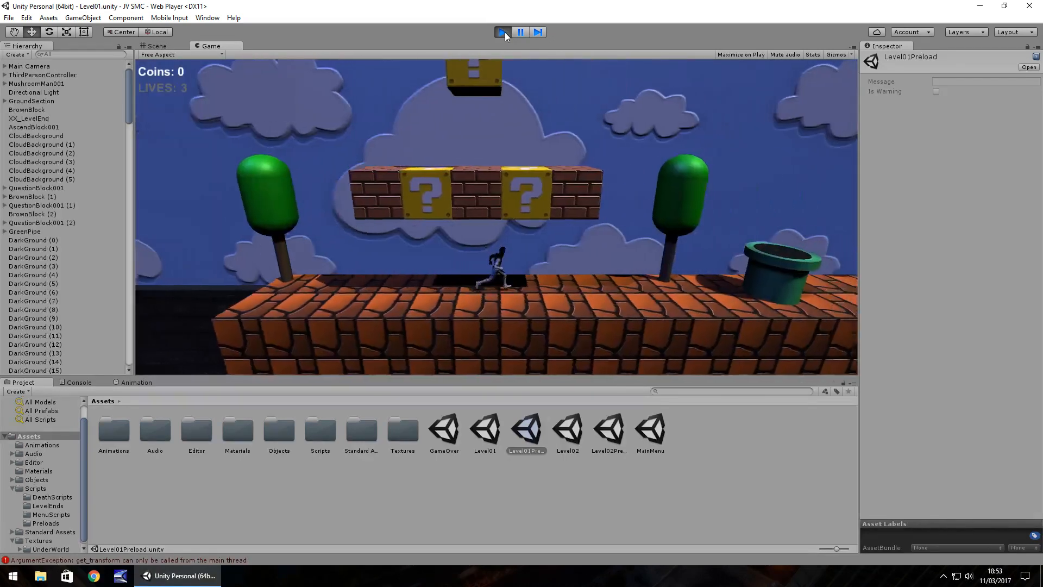
key(Right)
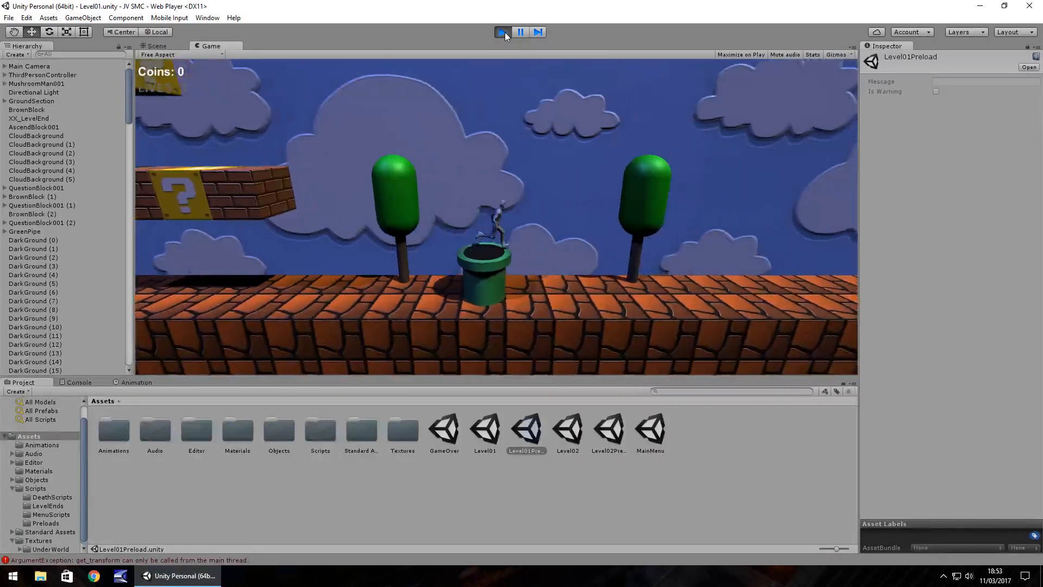
key(Right)
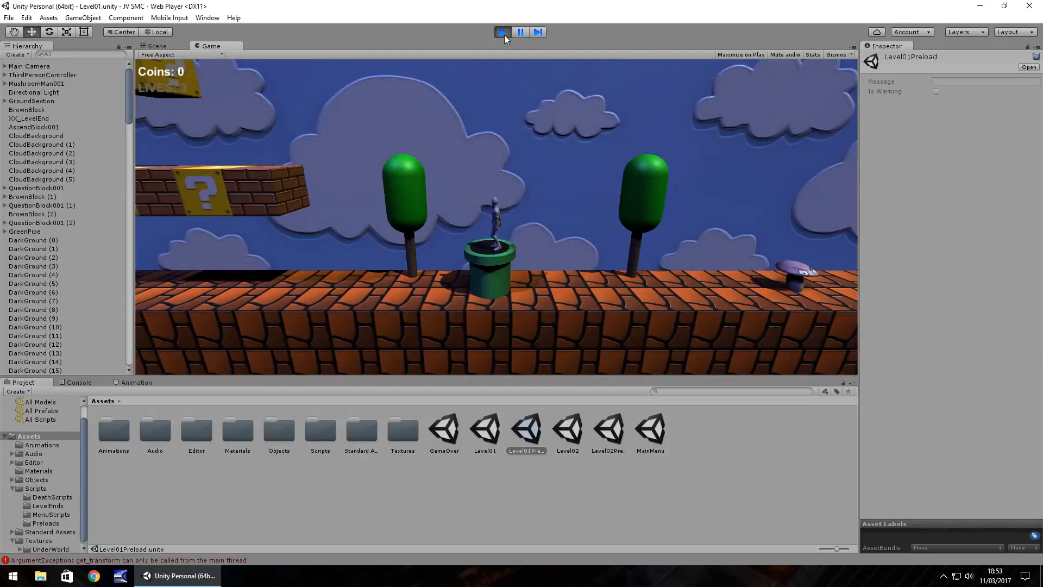
key(Left)
key(Right)
key(space)
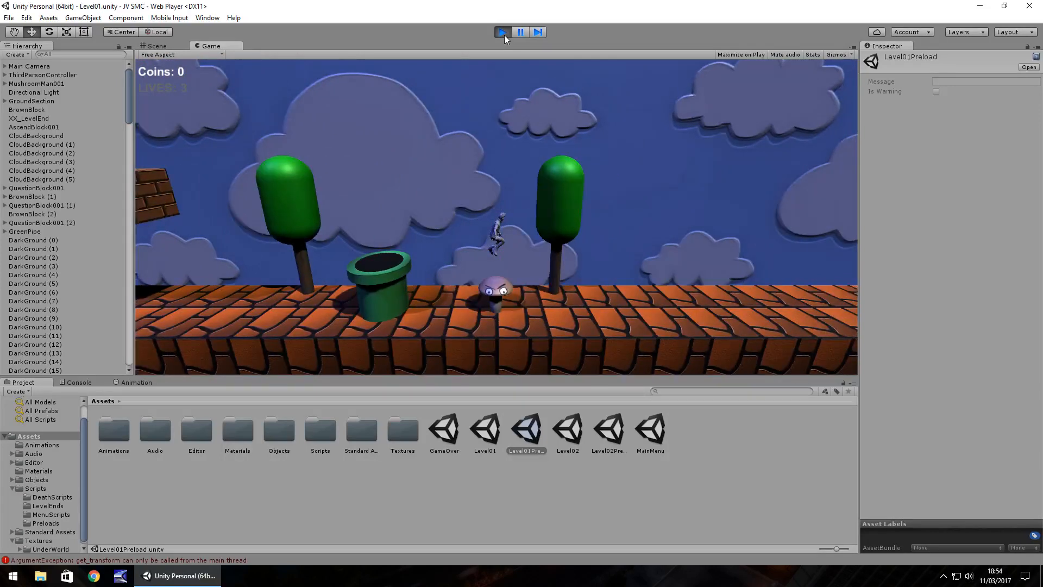
click(504, 34)
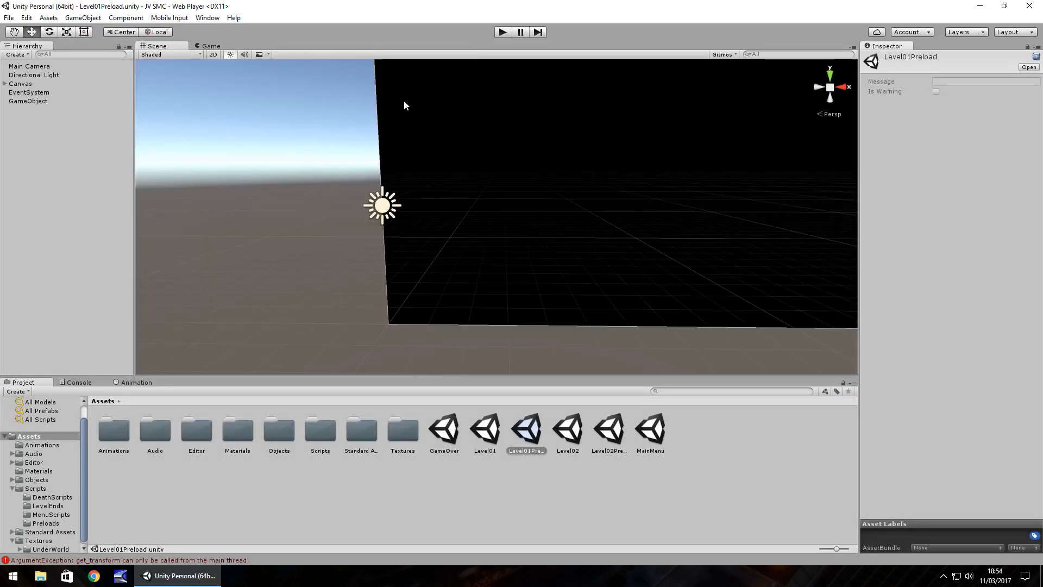
Play-test from Level01Preload twice more, running to the green pipe and back toward the question blocks.
click(504, 34)
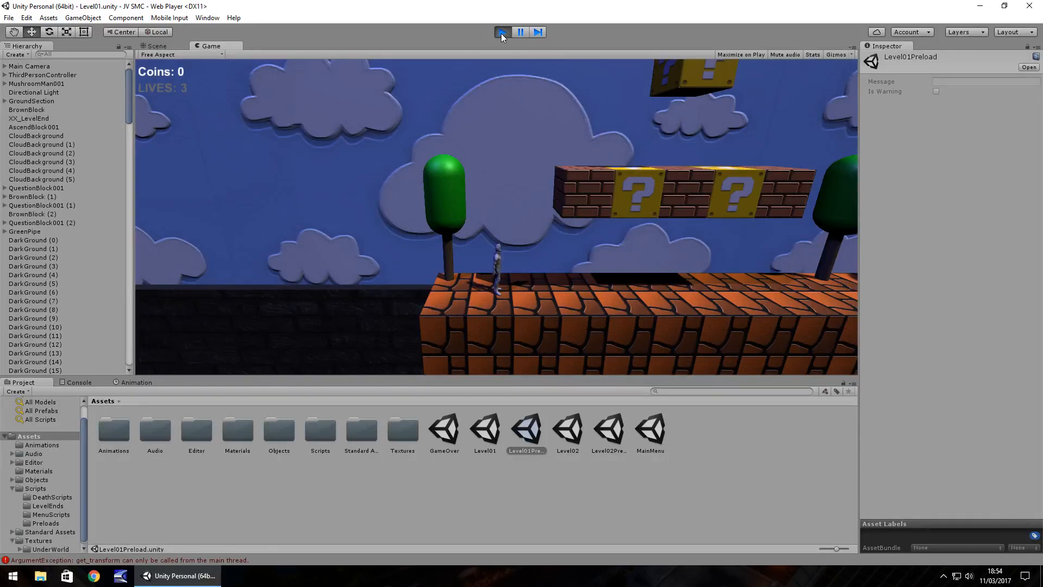
click(502, 32)
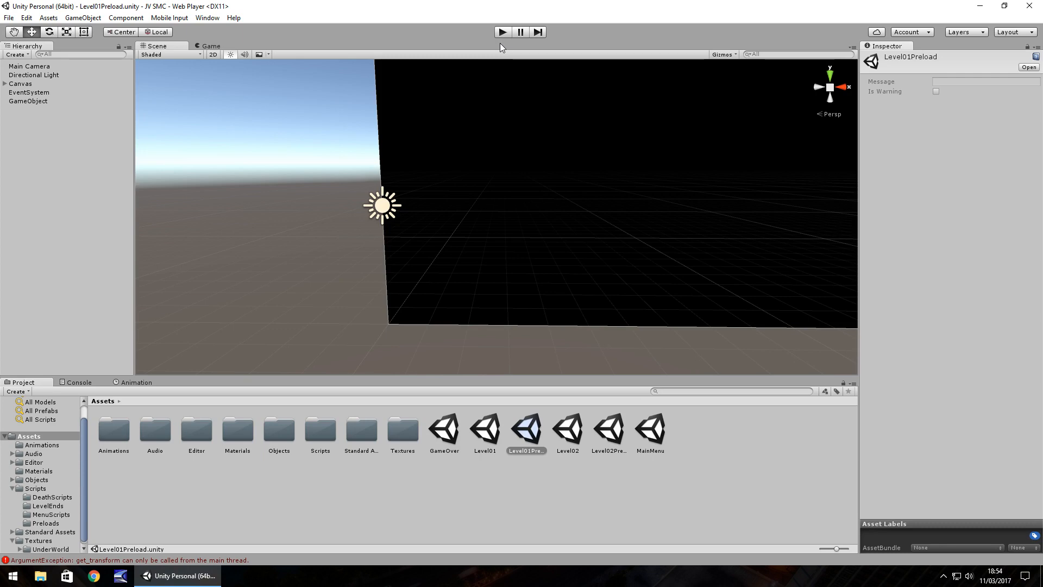
click(506, 30)
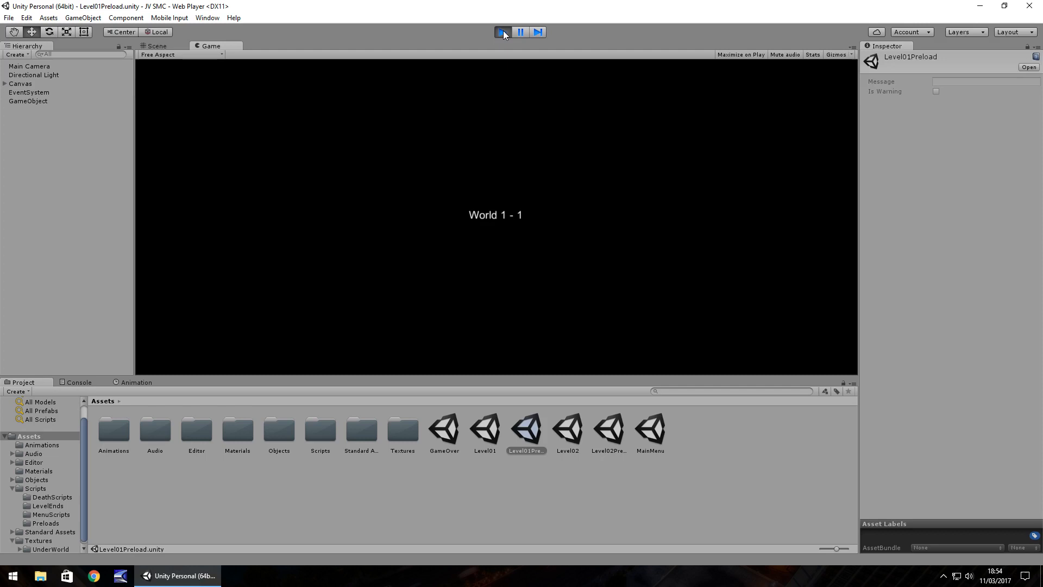
key(Right)
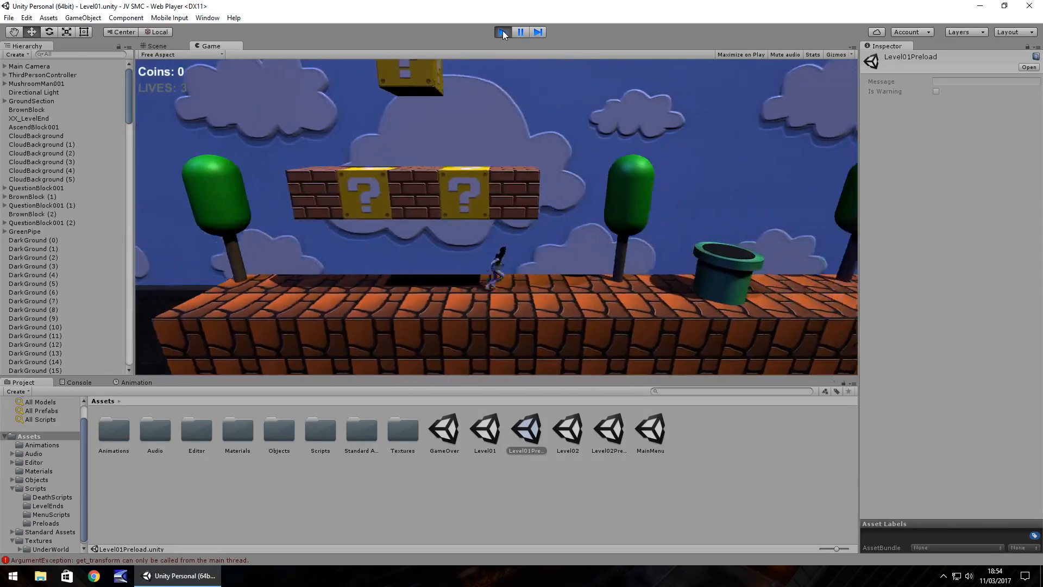
key(space)
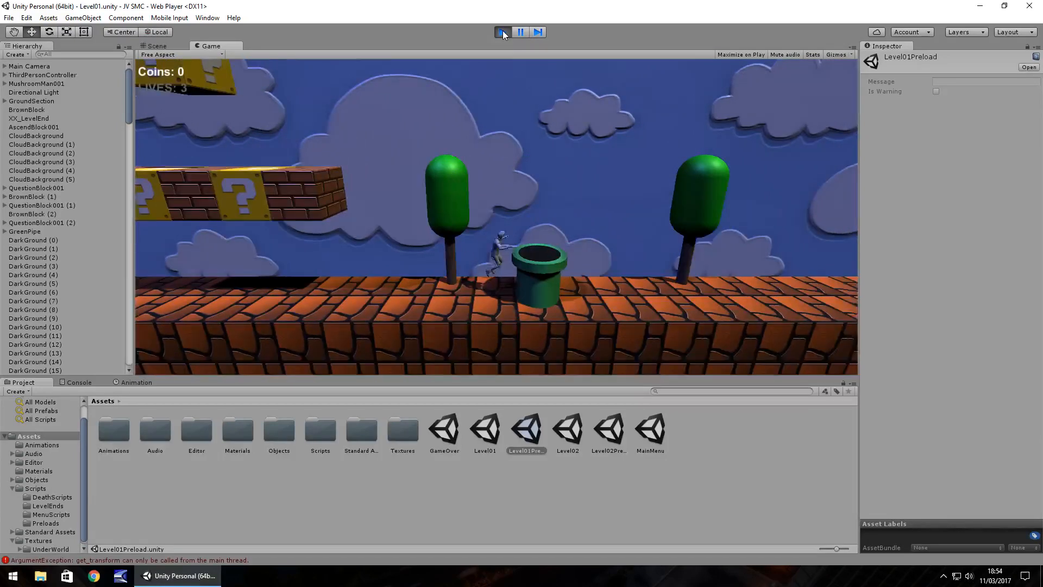
key(Left)
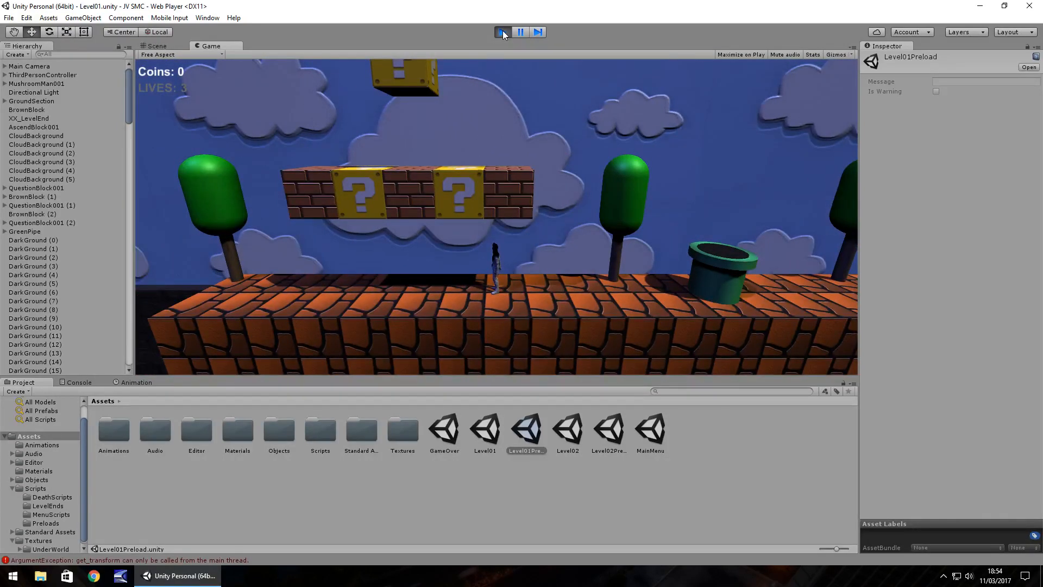
click(502, 32)
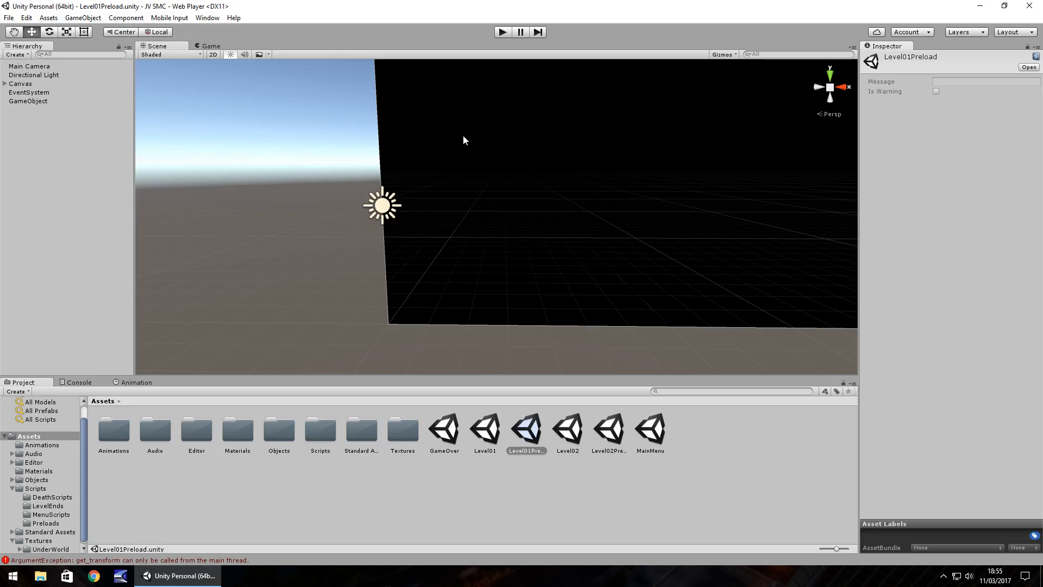
Play-test from Level01Preload, entering the green pipe in Level01, collecting the underground coins and leaving through the exit pipe.
click(501, 31)
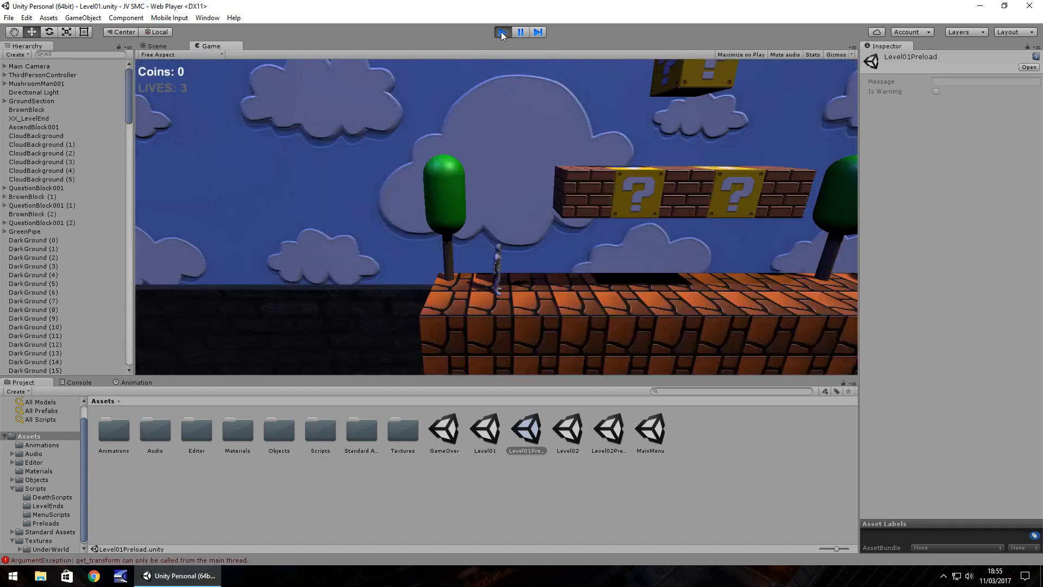
key(Right)
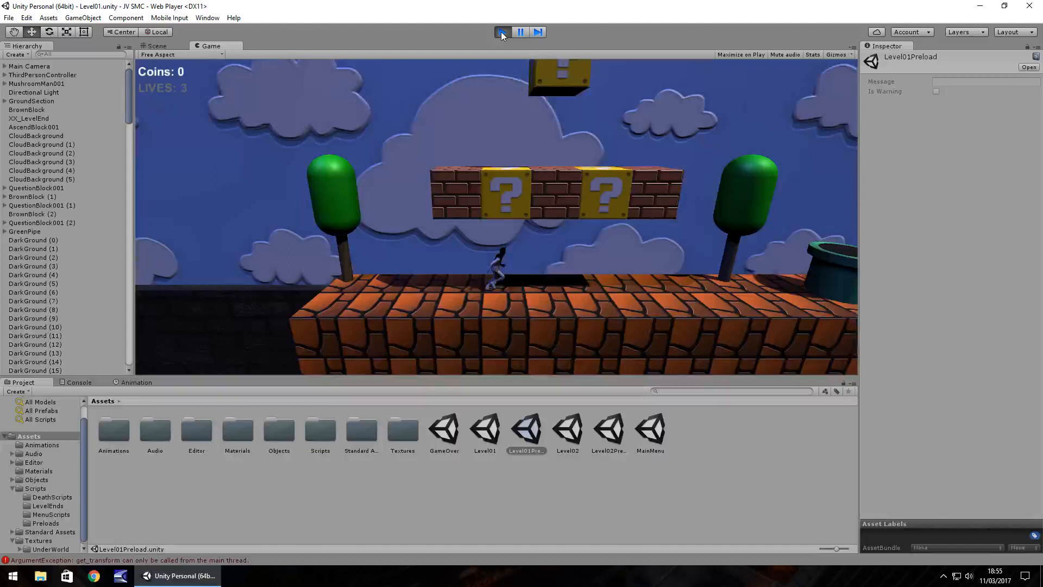
key(space)
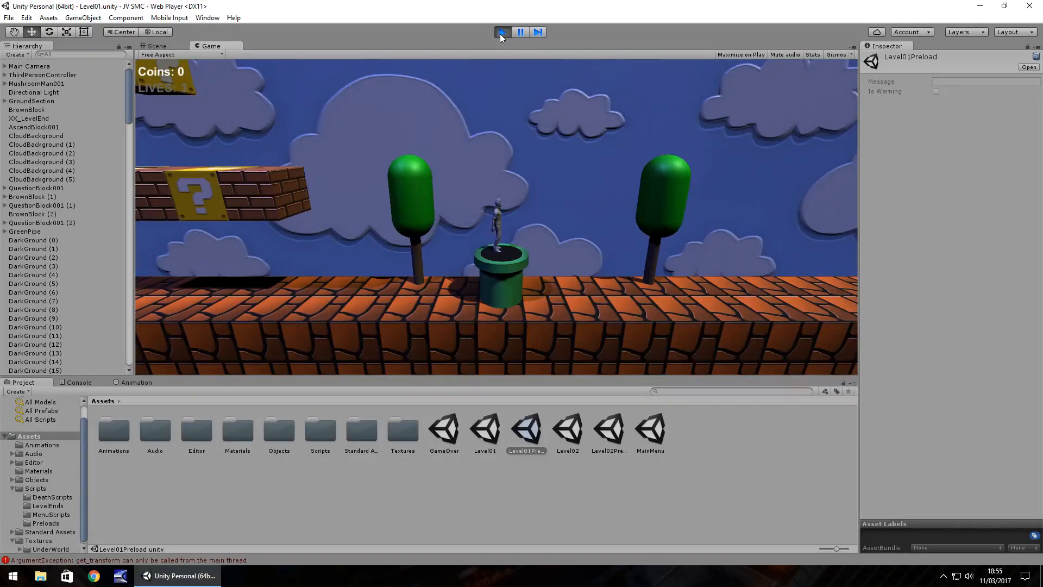
key(Down)
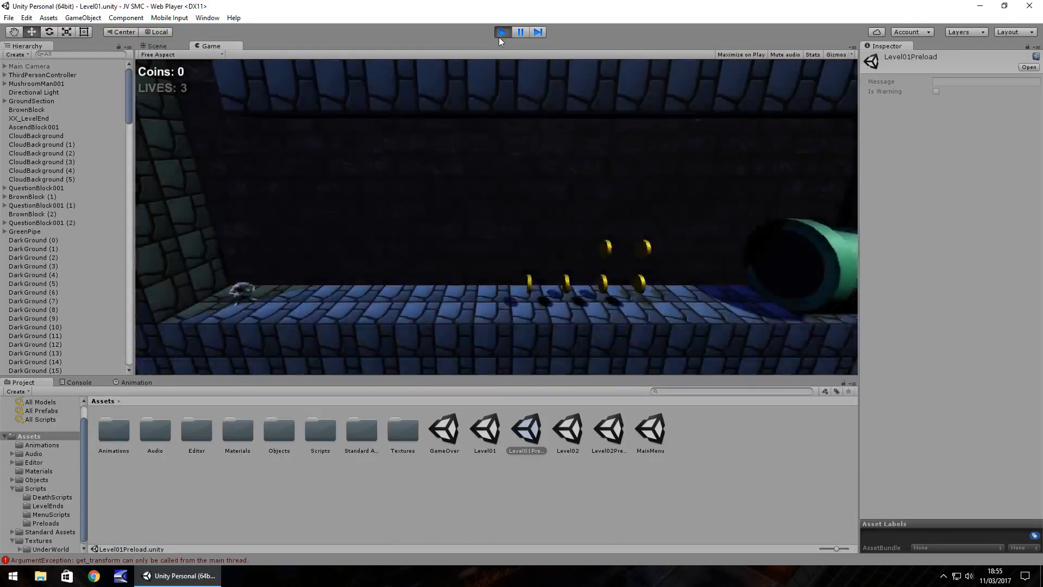
key(Right)
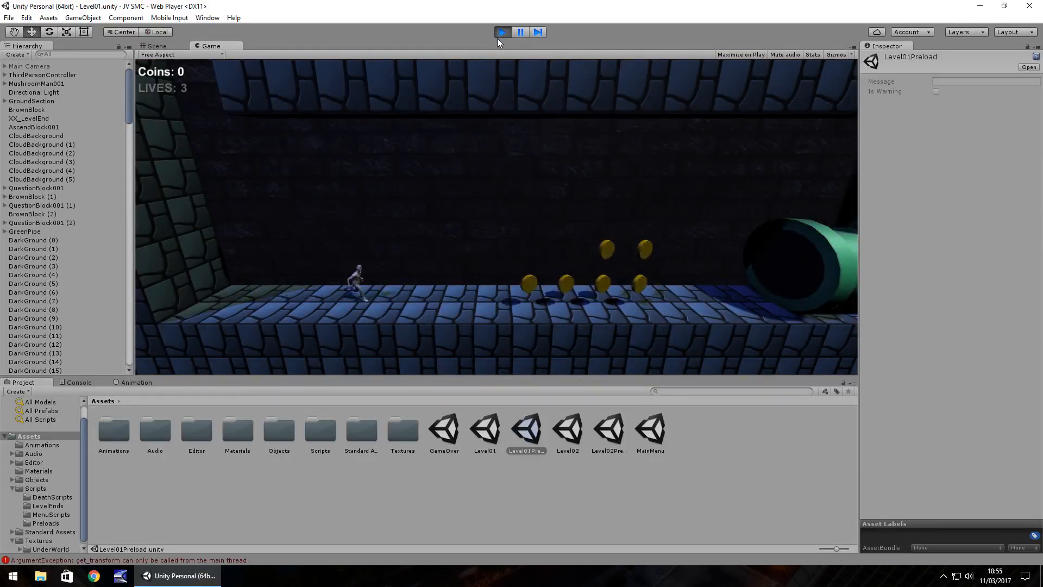
key(Right)
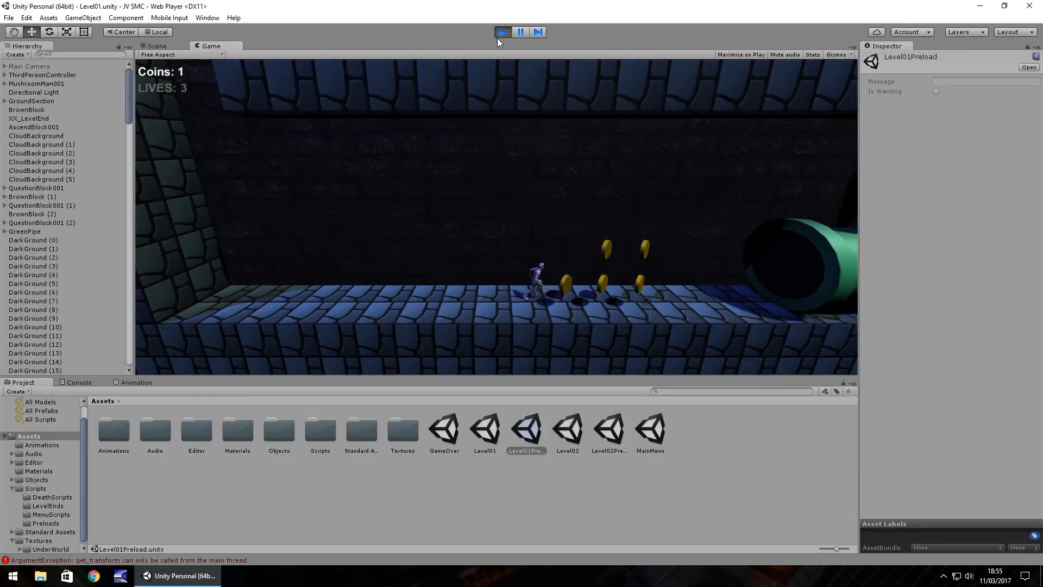
key(Right)
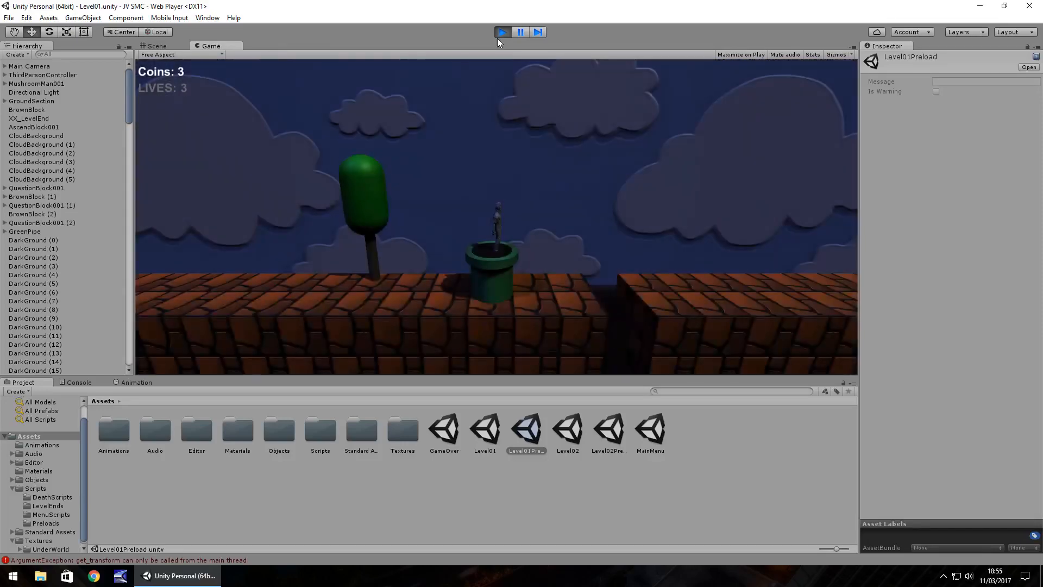
Run on from the exit pipe past the stepped blocks to the level end, check the transition to World 1 - 2, and stop the play-test.
key(Right)
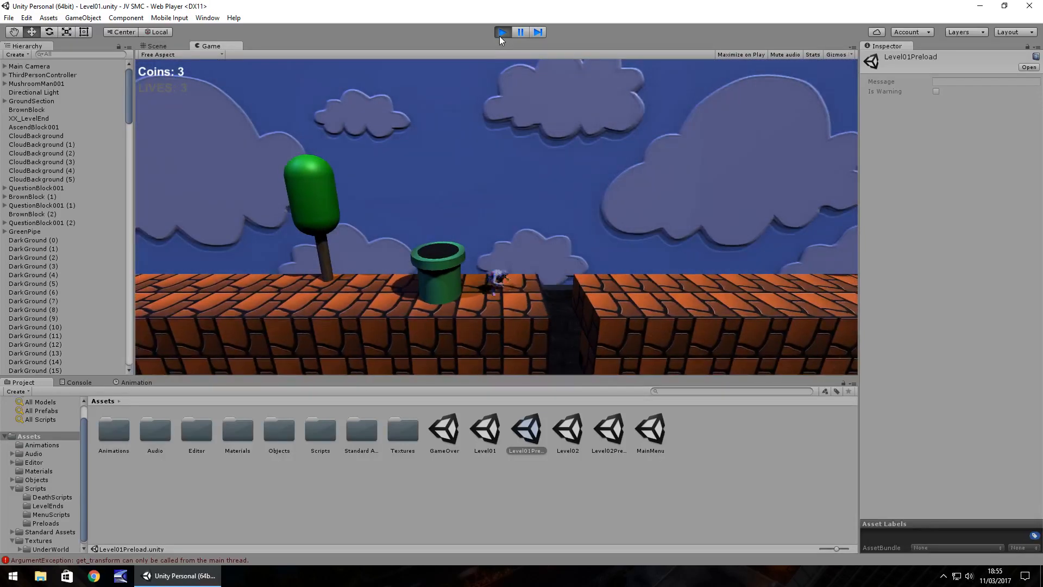
key(Right)
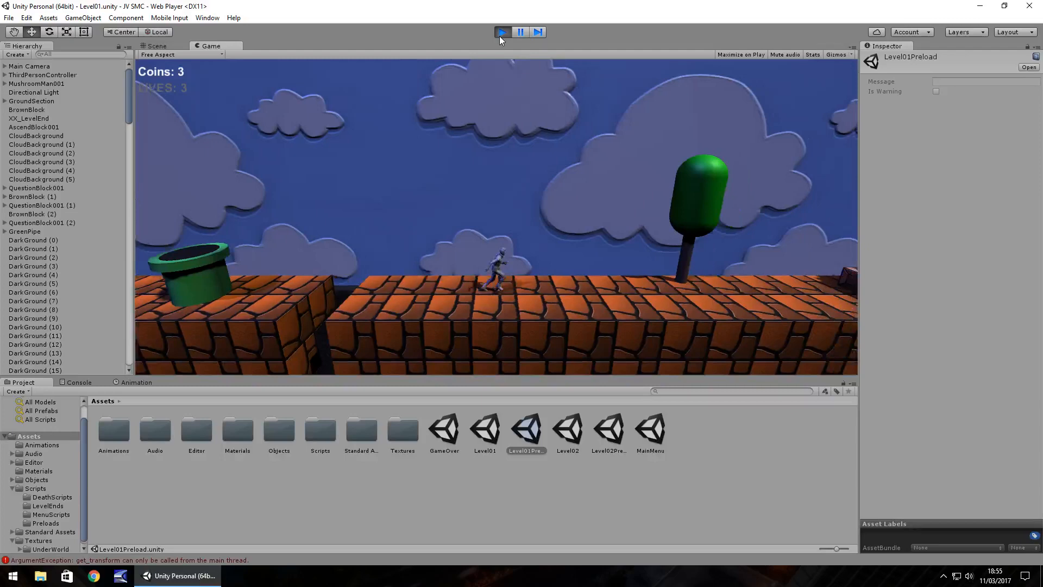
key(Right)
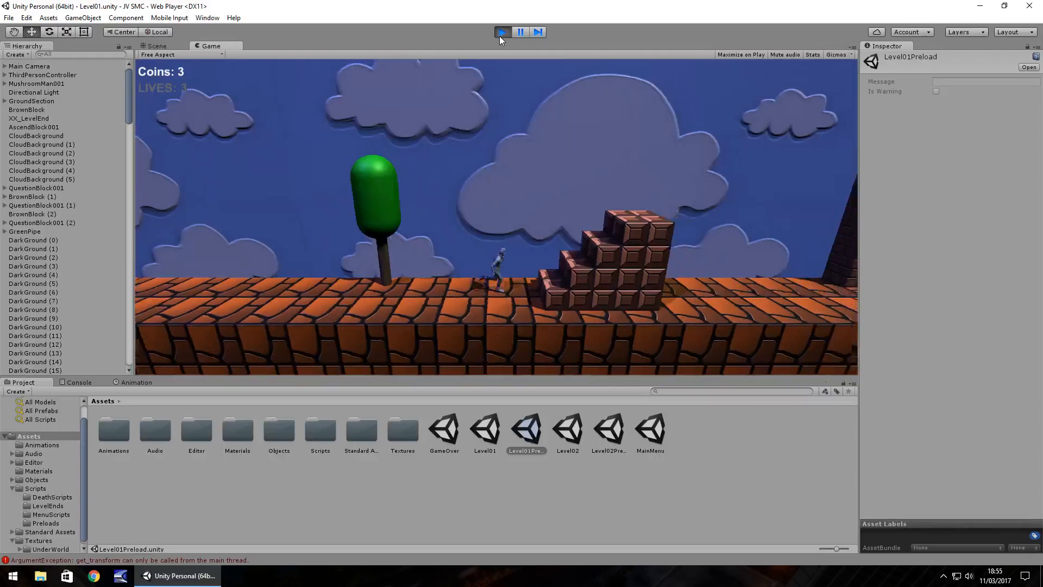
key(Right)
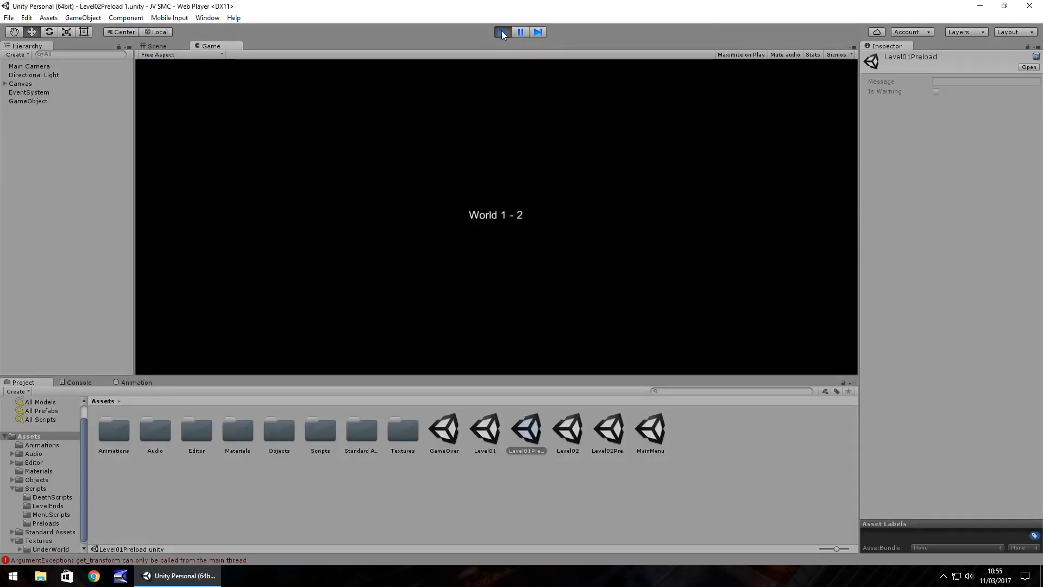
click(501, 32)
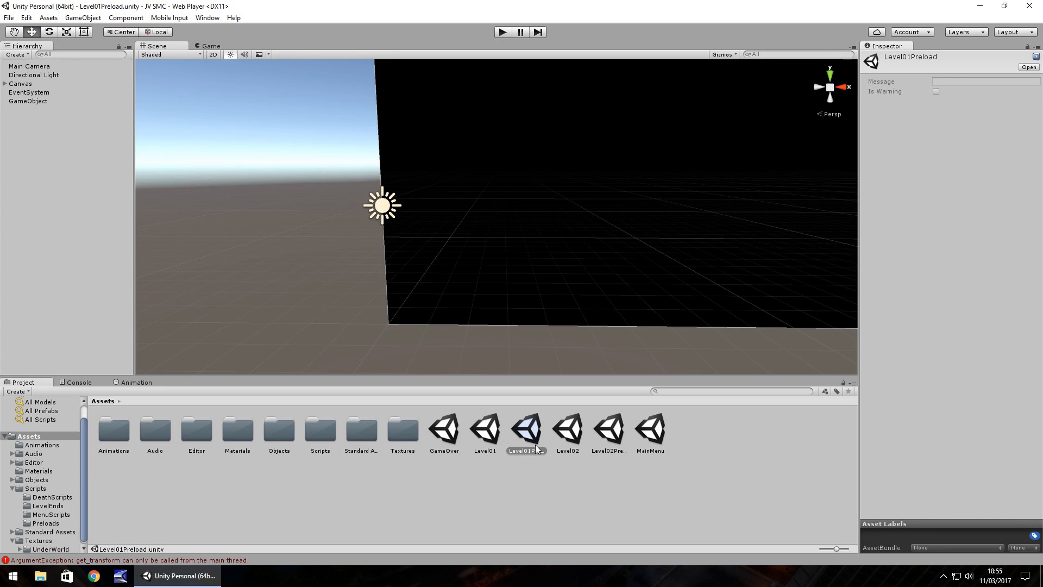
Open the Level02 scene from the Assets folder and clear the console messages.
click(572, 444)
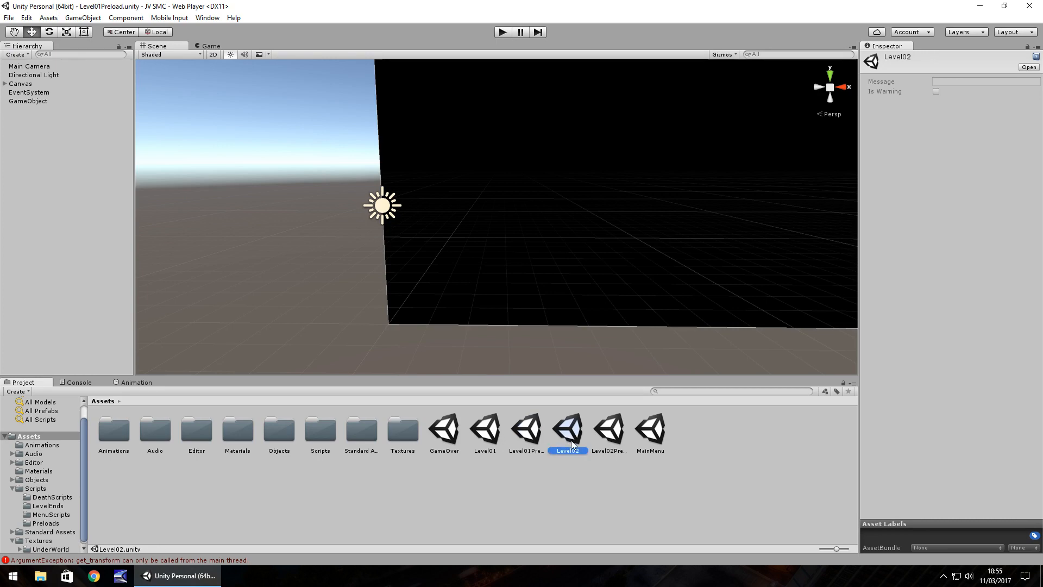
double_click(572, 445)
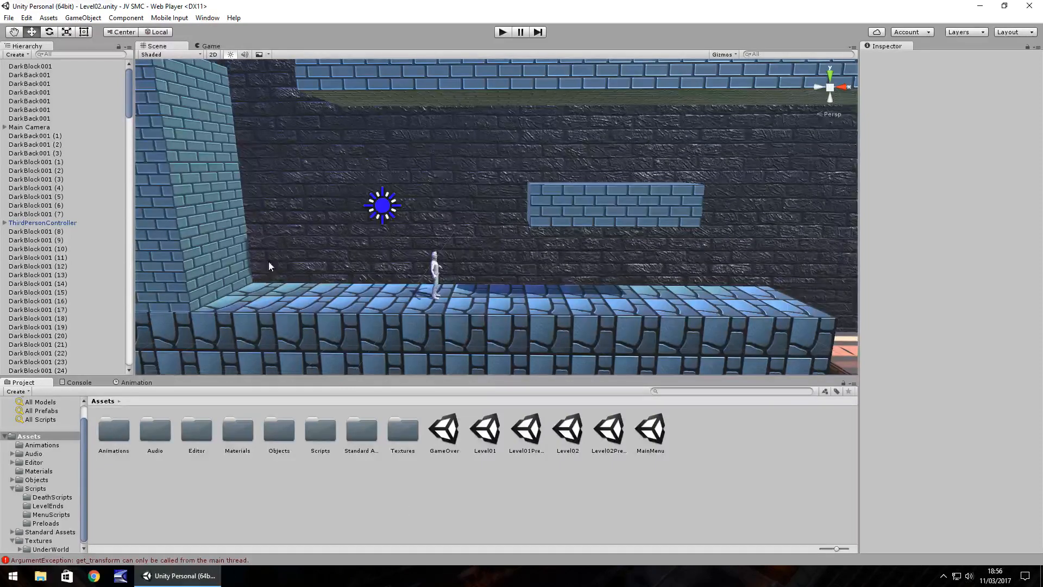
right_drag(269, 261, 286, 251)
click(85, 382)
click(9, 391)
click(21, 383)
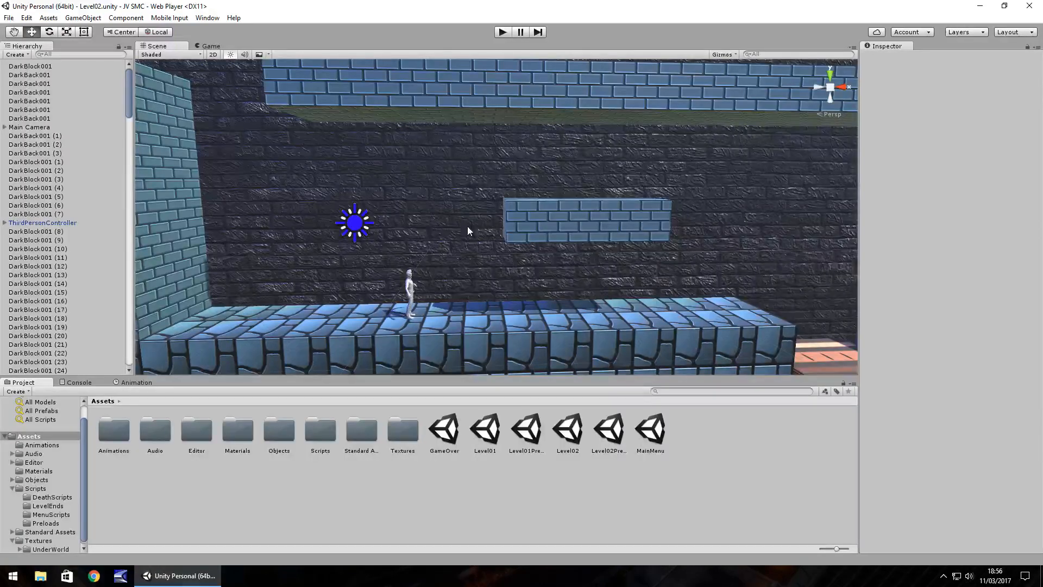
right_drag(468, 227, 517, 225)
mouse_move(784, 244)
middle_down()
mouse_move(392, 236)
mouse_move(774, 249)
middle_up()
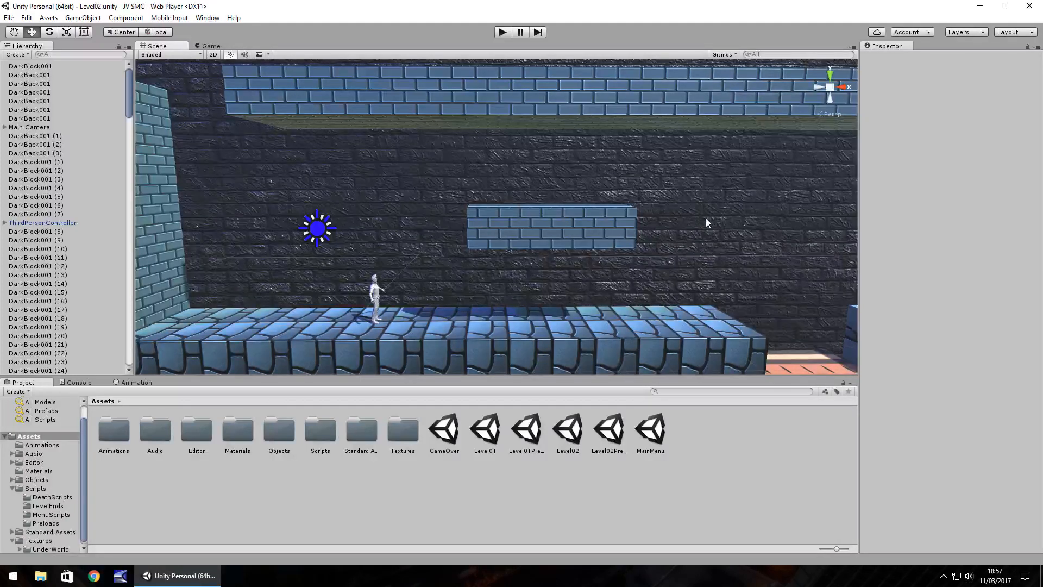
Open the Asset Store inside the editor and search it for "2d sprite".
key(ctrl+9)
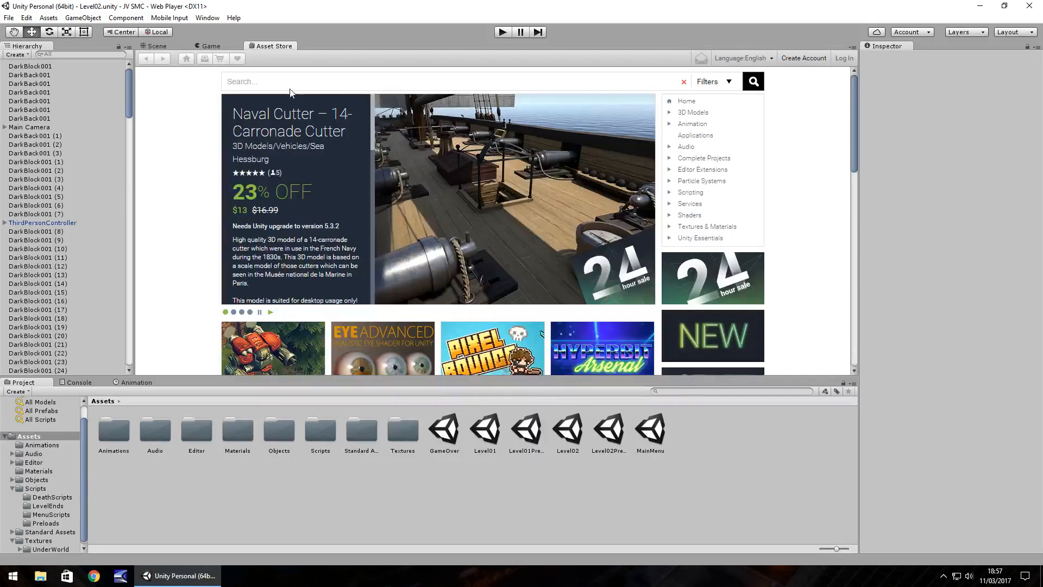
click(278, 78)
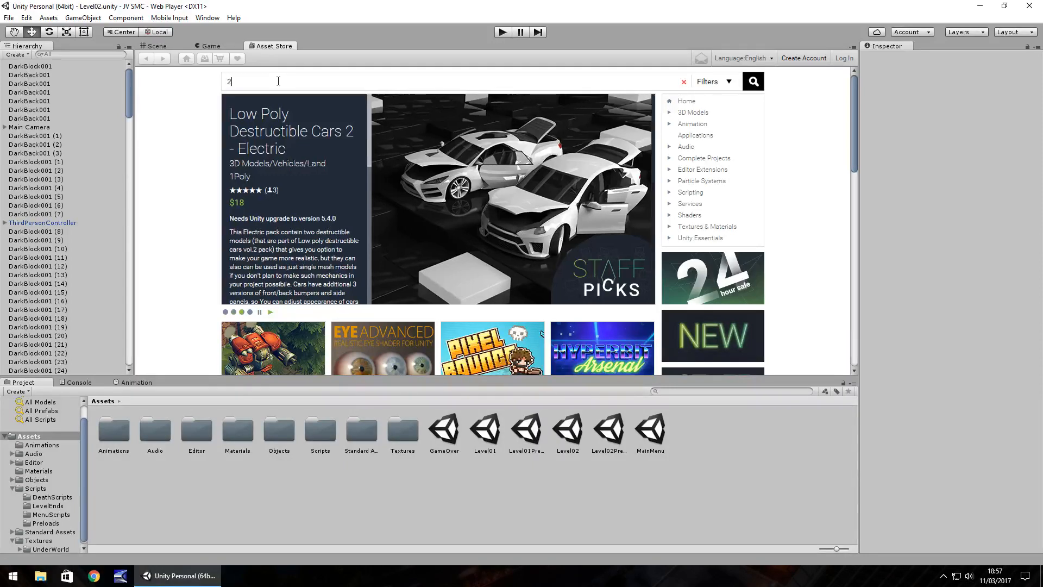
text(2d spri)
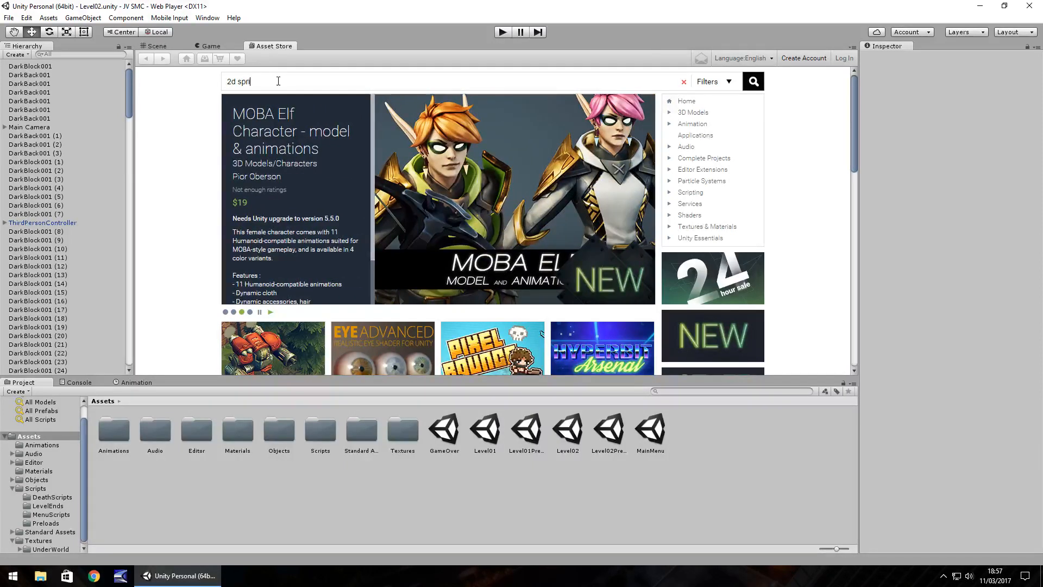
text(te)
key(Return)
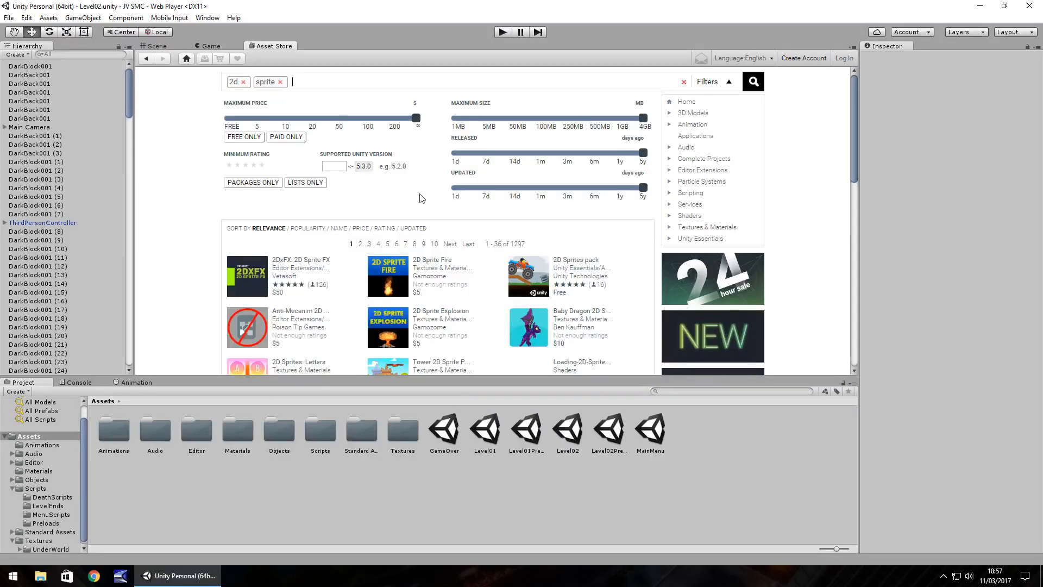
Look through the 2d sprite search results and limit them to free assets only.
scroll(354, 207, down, 3)
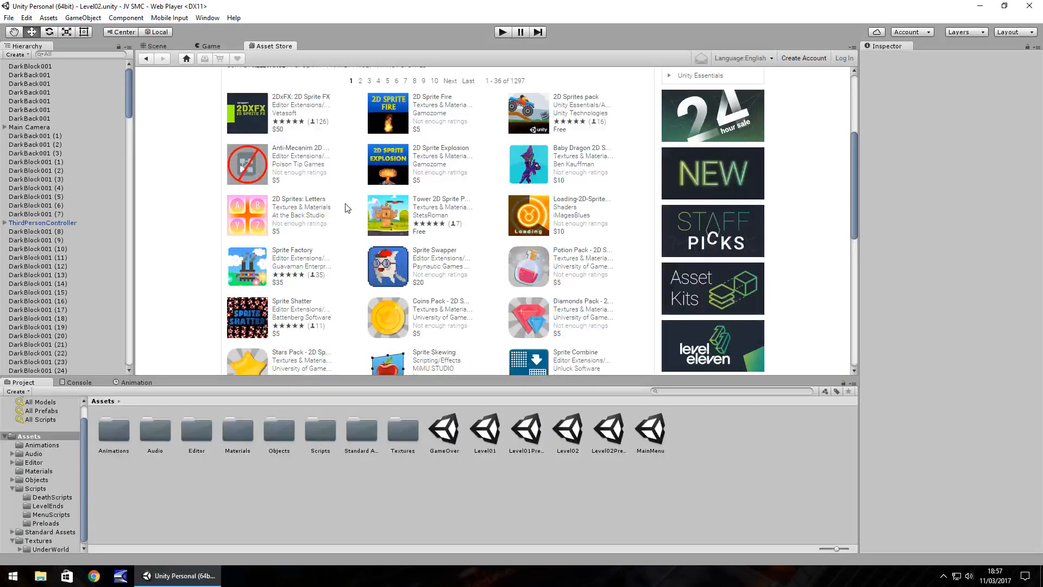
scroll(347, 208, down, 3)
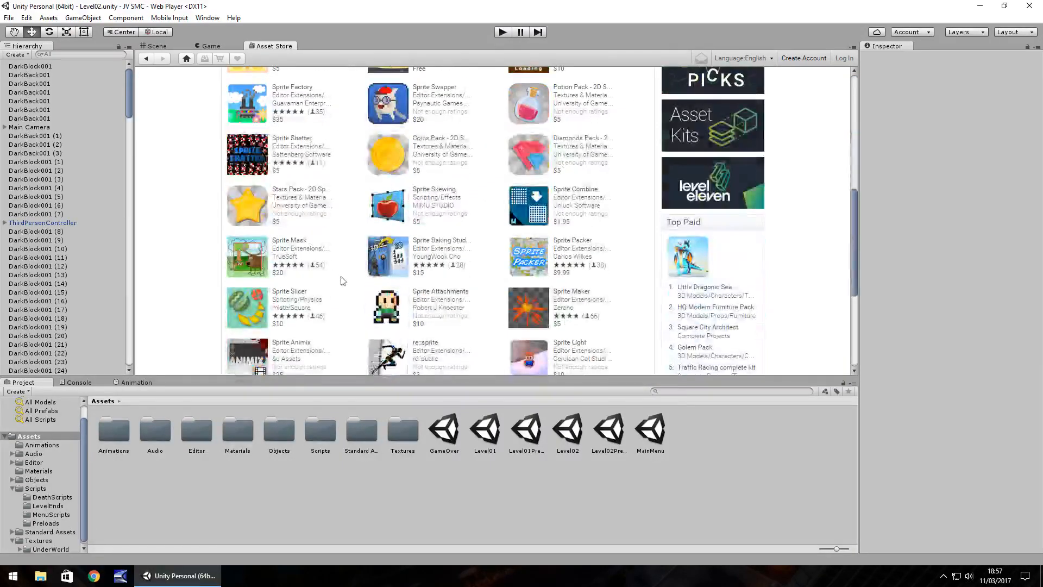
scroll(478, 296, up, 3)
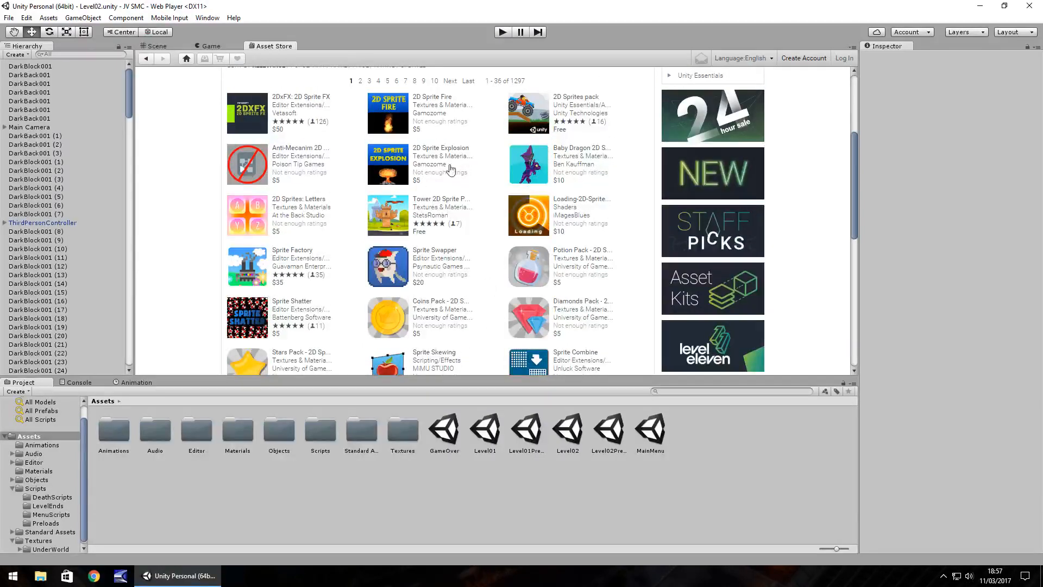
scroll(313, 235, up, 2)
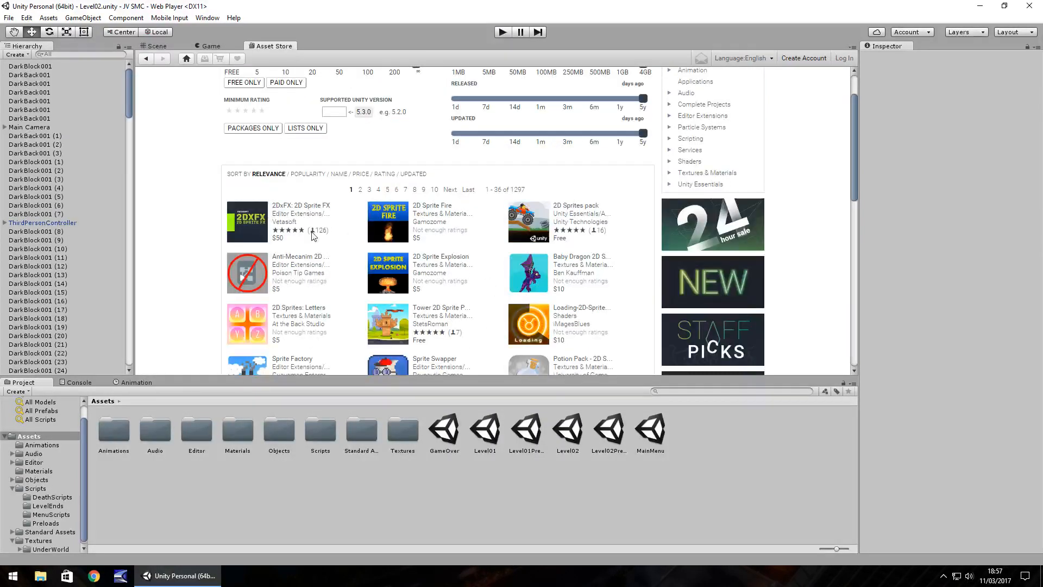
scroll(313, 235, up, 1)
click(241, 137)
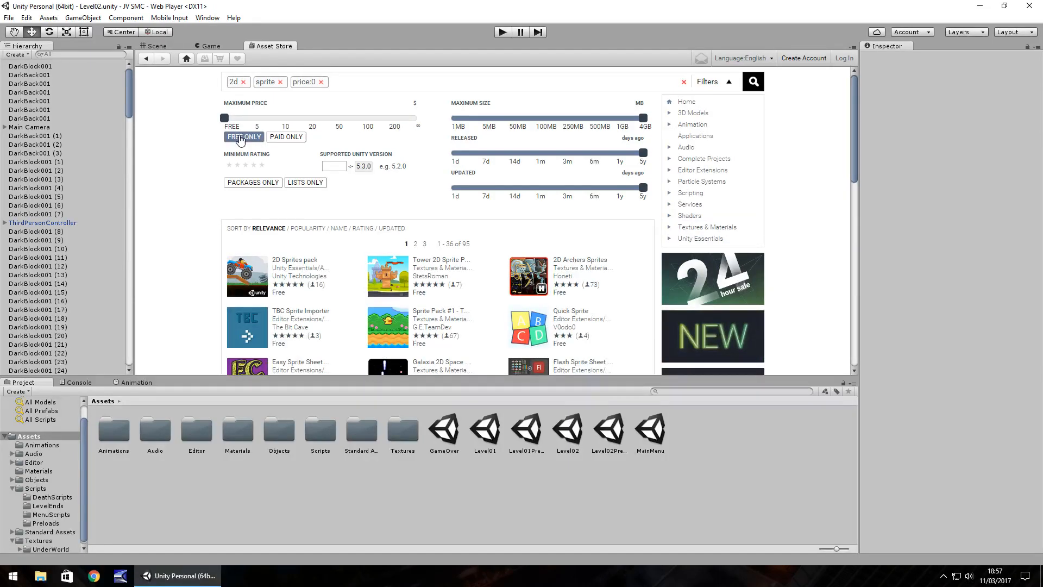
Browse the free sprite assets, open the SpriteMan 3D Free page and preview the knight sprite image in its package contents.
scroll(326, 269, down, 6)
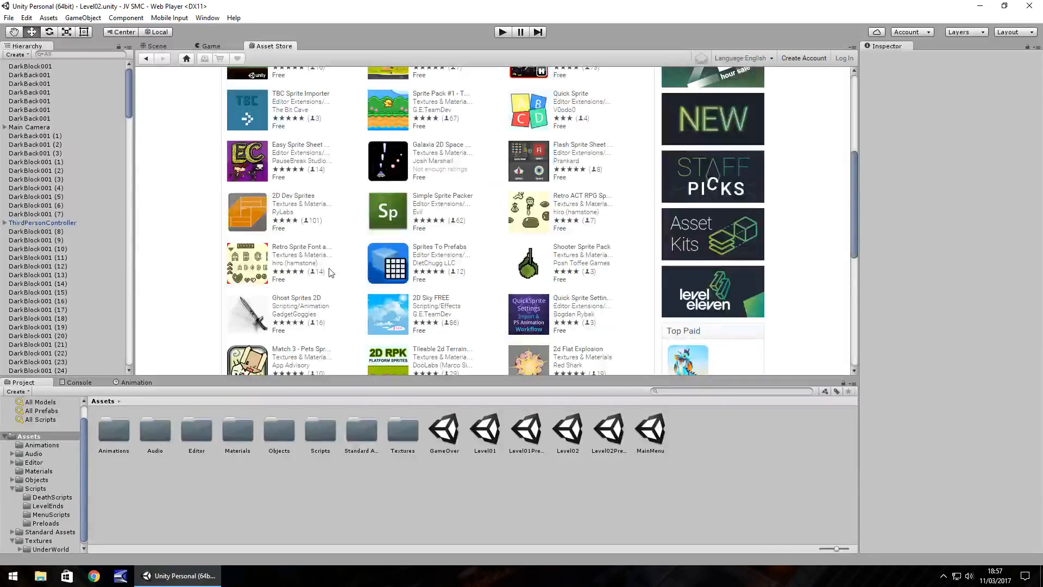
scroll(325, 267, down, 1)
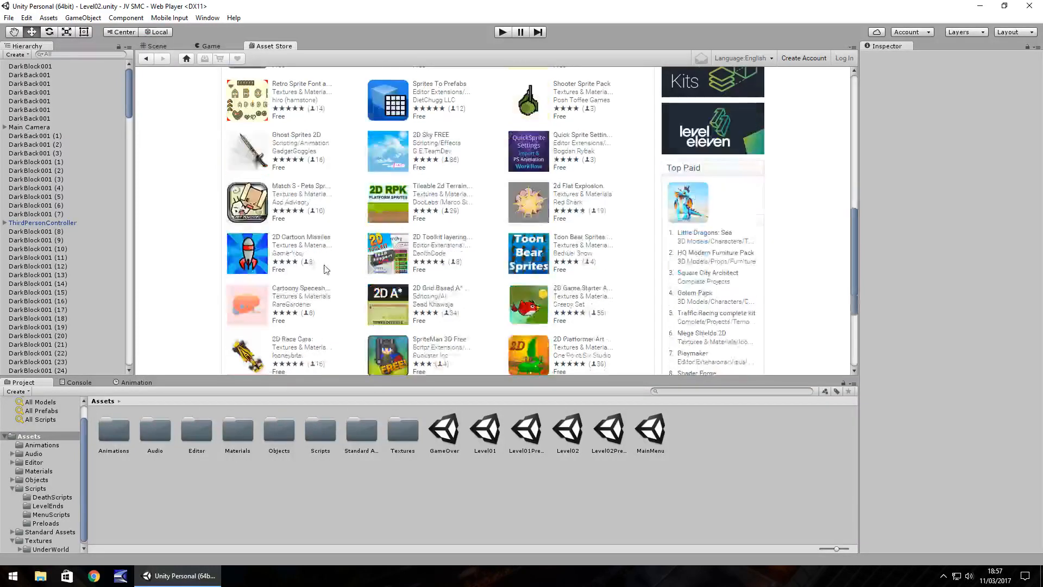
scroll(326, 269, down, 1)
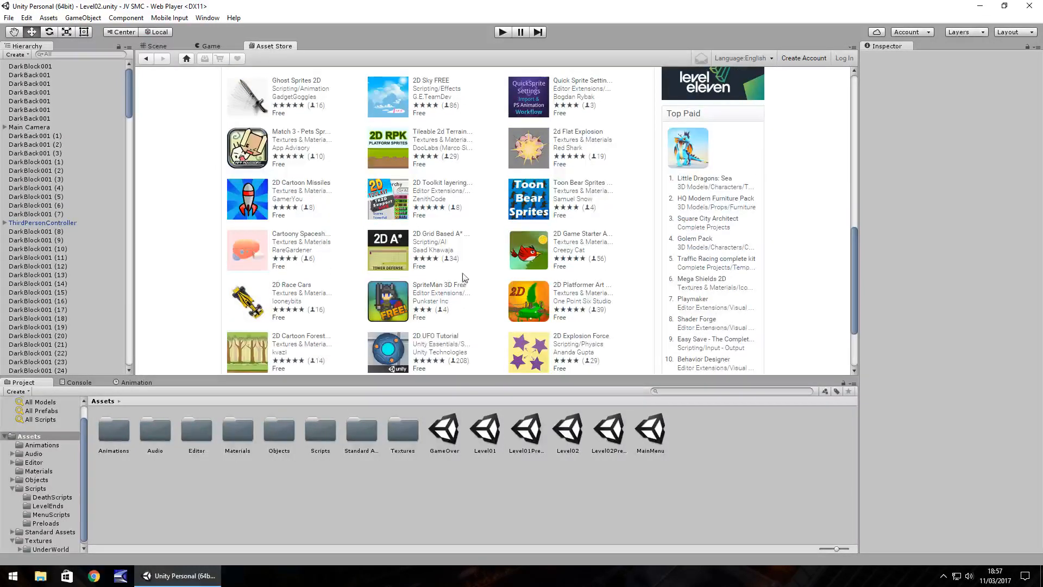
scroll(465, 279, down, 1)
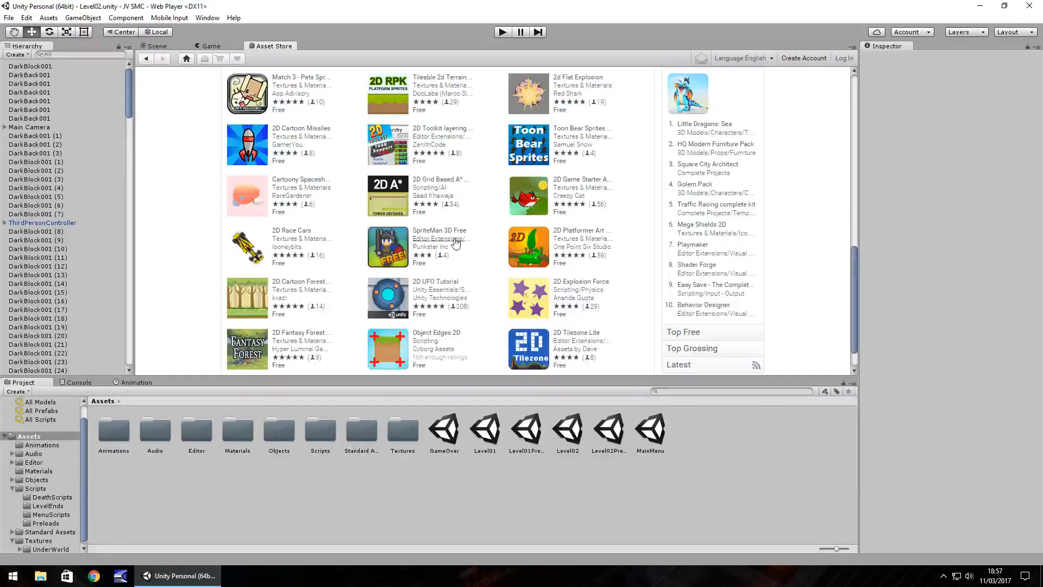
click(429, 231)
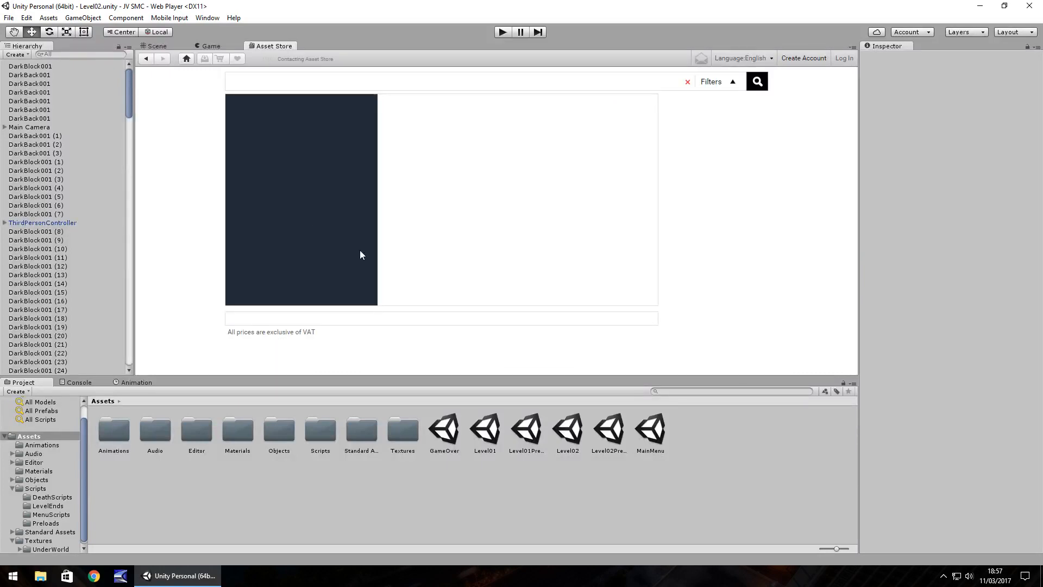
scroll(380, 248, down, 4)
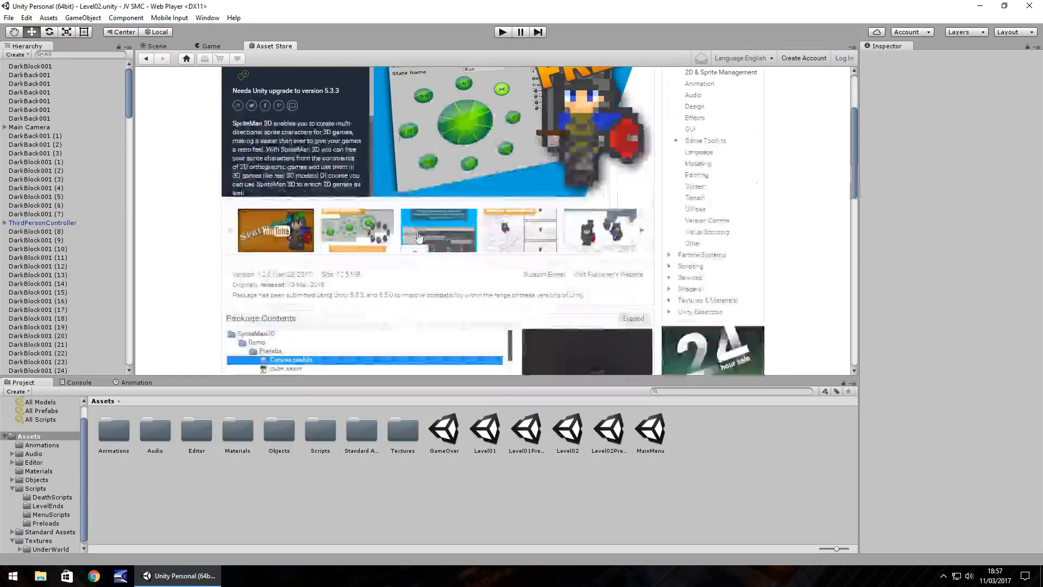
scroll(504, 250, down, 2)
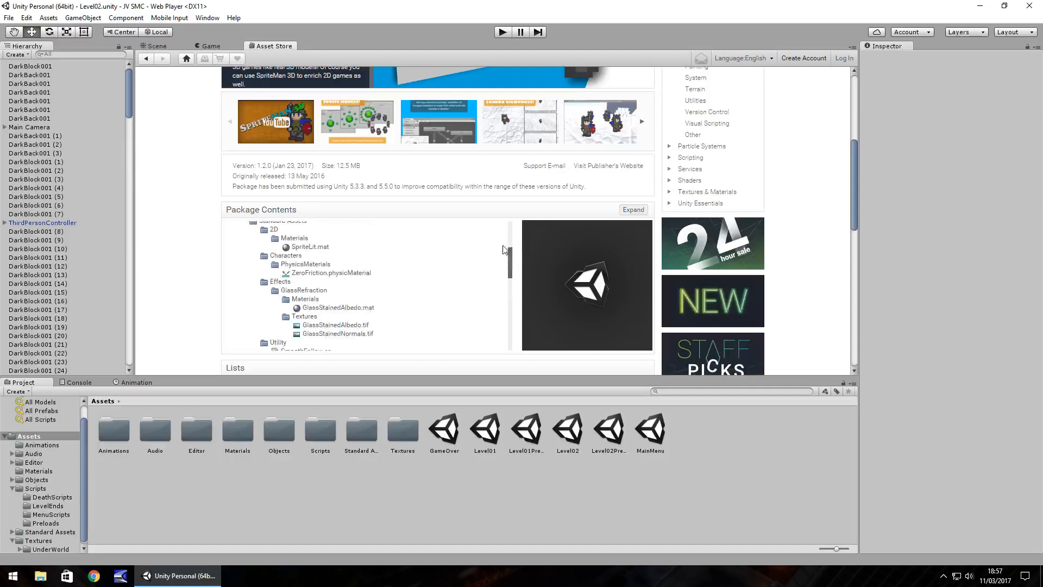
scroll(504, 250, down, 4)
click(479, 321)
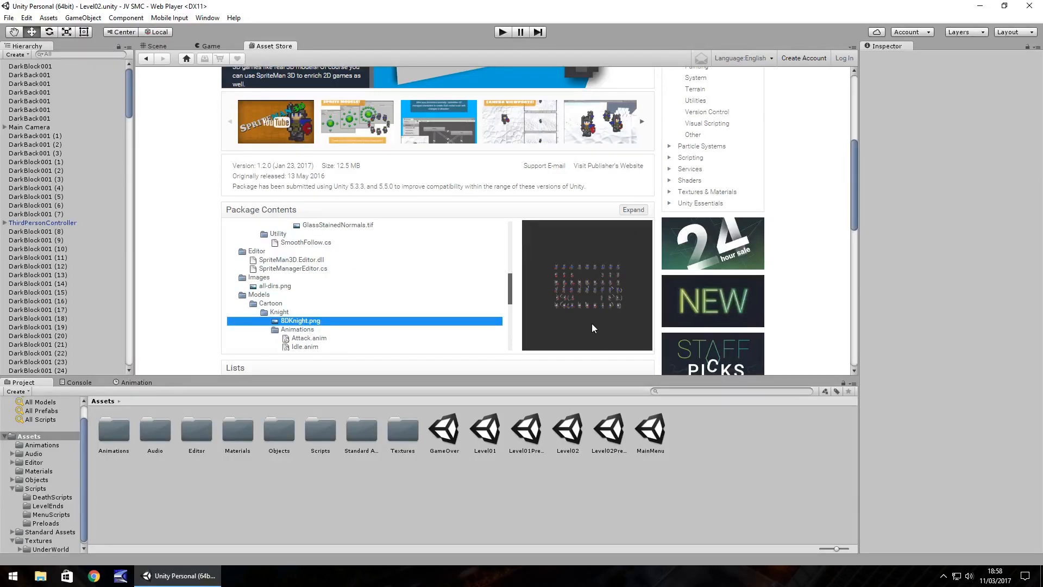
scroll(592, 325, up, 4)
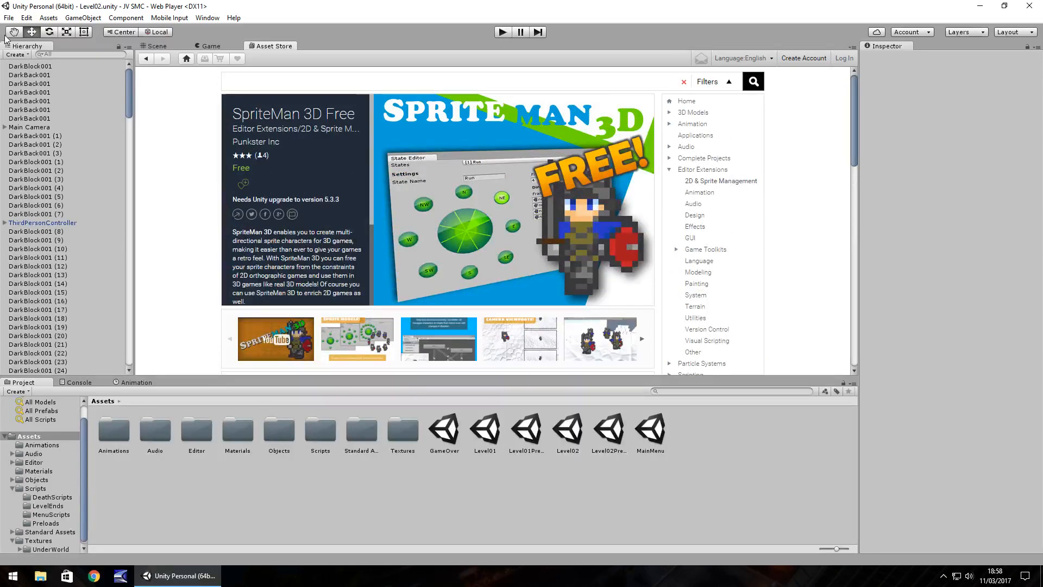
Return from the SpriteMan 3D Free page to the search results and close the Asset Store.
click(146, 58)
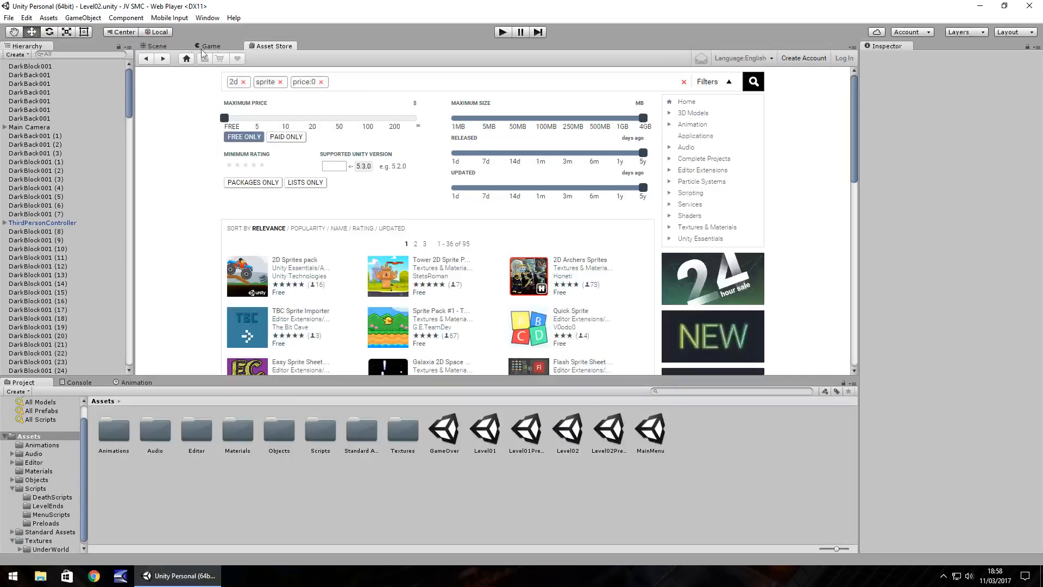
right_click(268, 46)
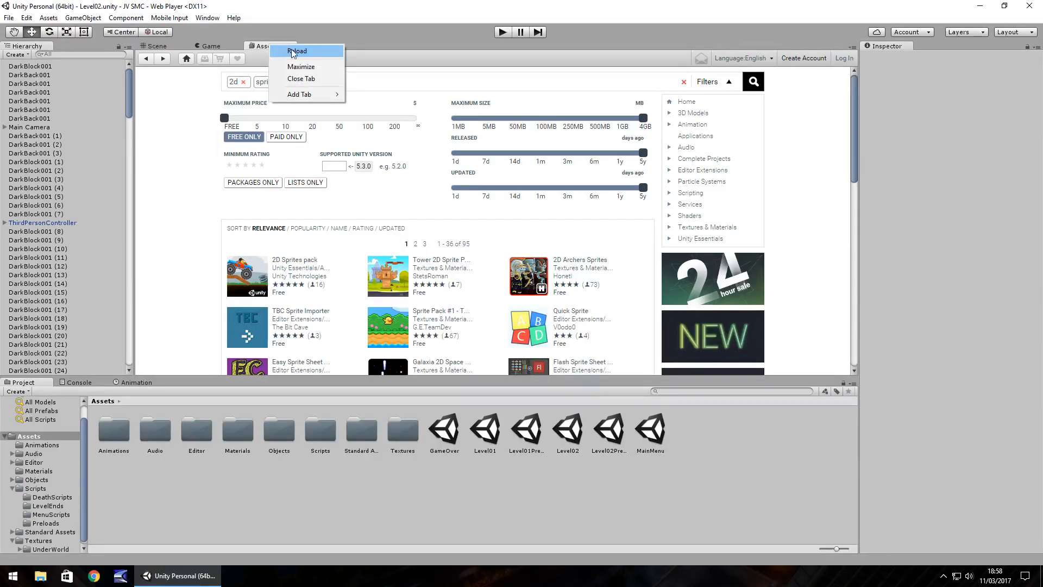
click(293, 79)
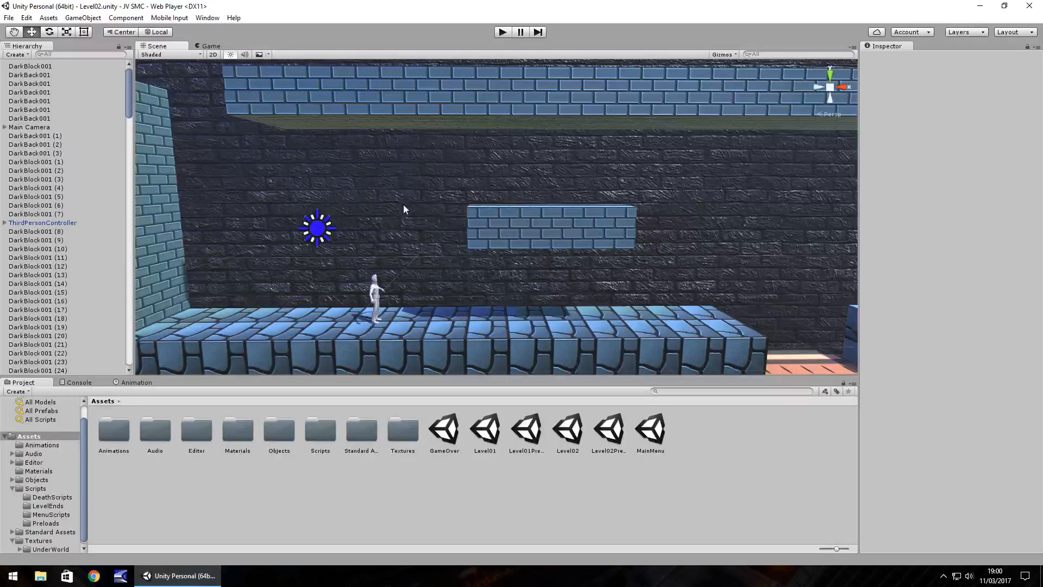
middle_drag(404, 206, 552, 206)
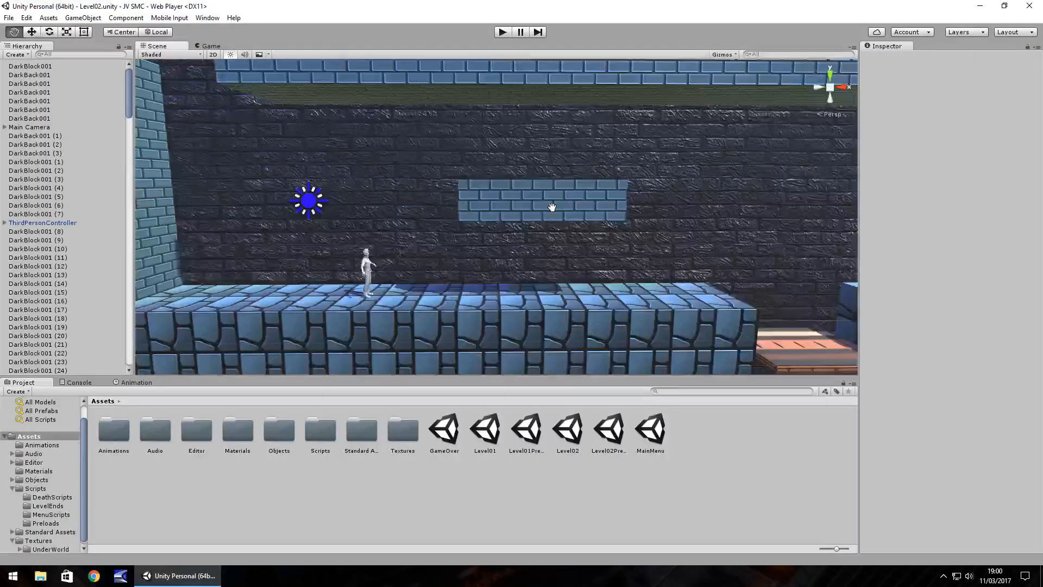
scroll(553, 207, down, 2)
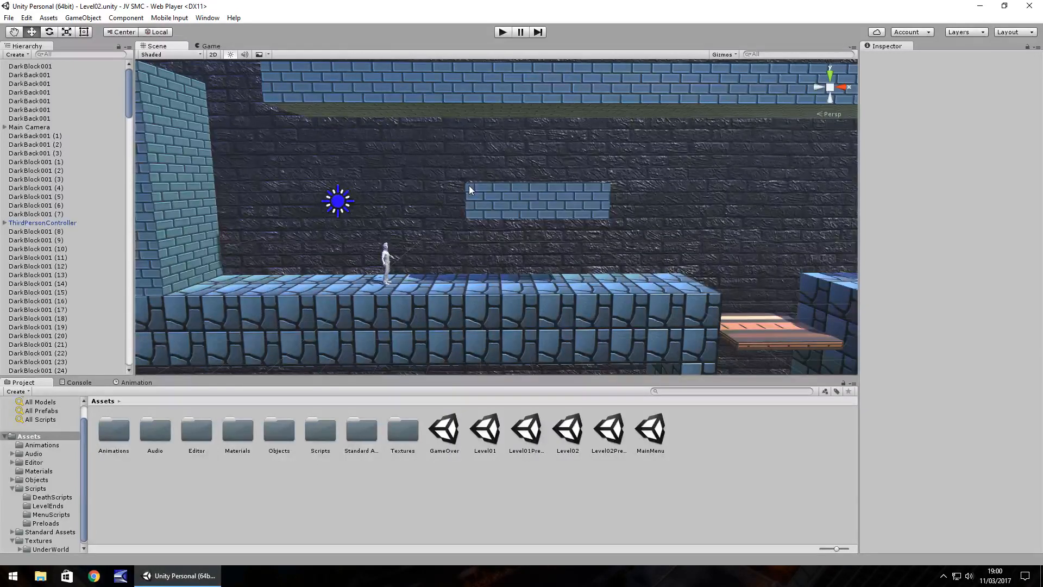
middle_drag(531, 187, 491, 181)
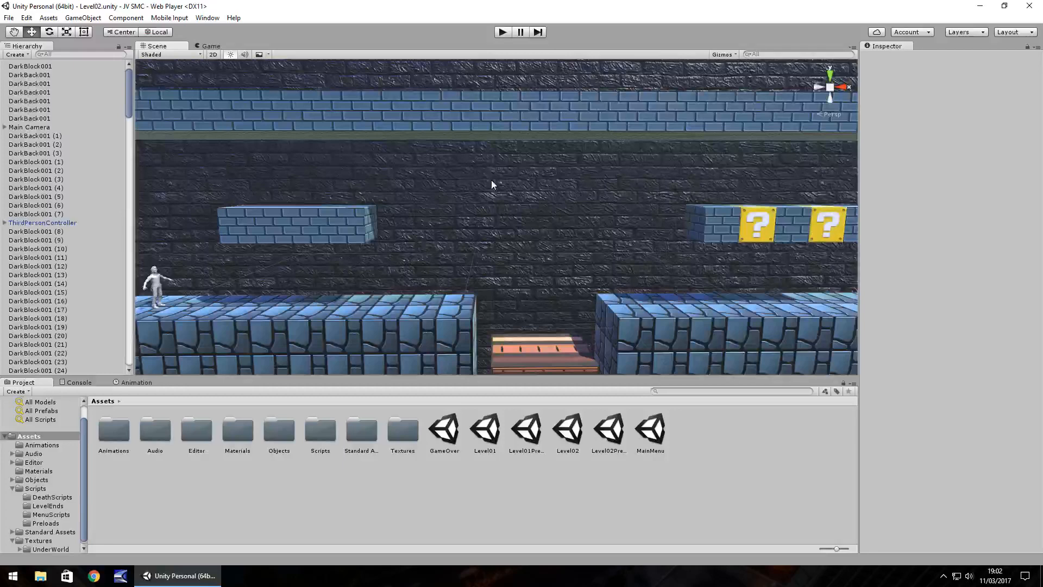
Look at the GameOver and Level01 scenes from the Assets folder and return to the Level02 scene.
double_click(444, 430)
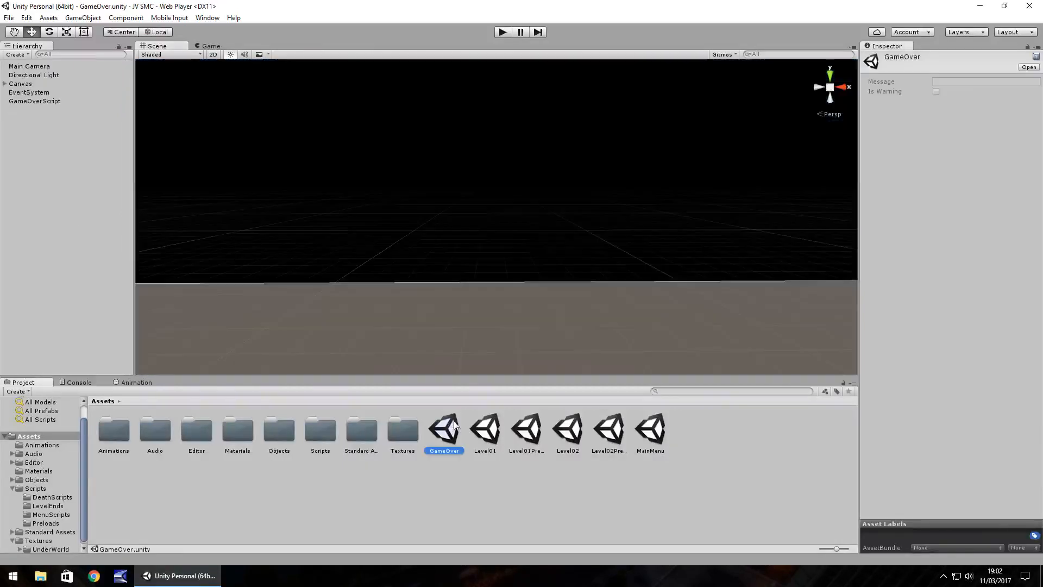
alt+drag(531, 146, 492, 344)
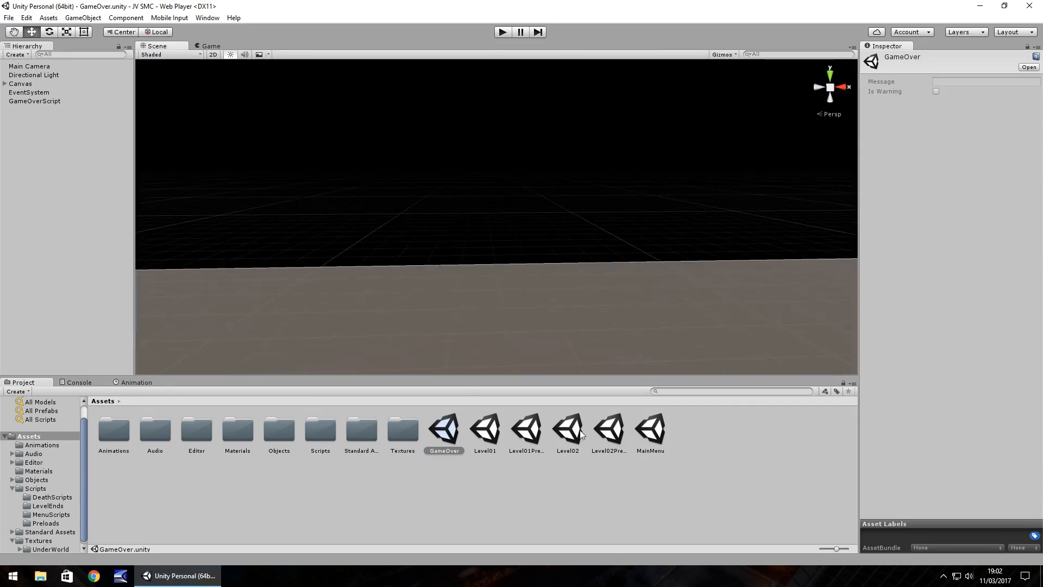
click(496, 431)
double_click(496, 428)
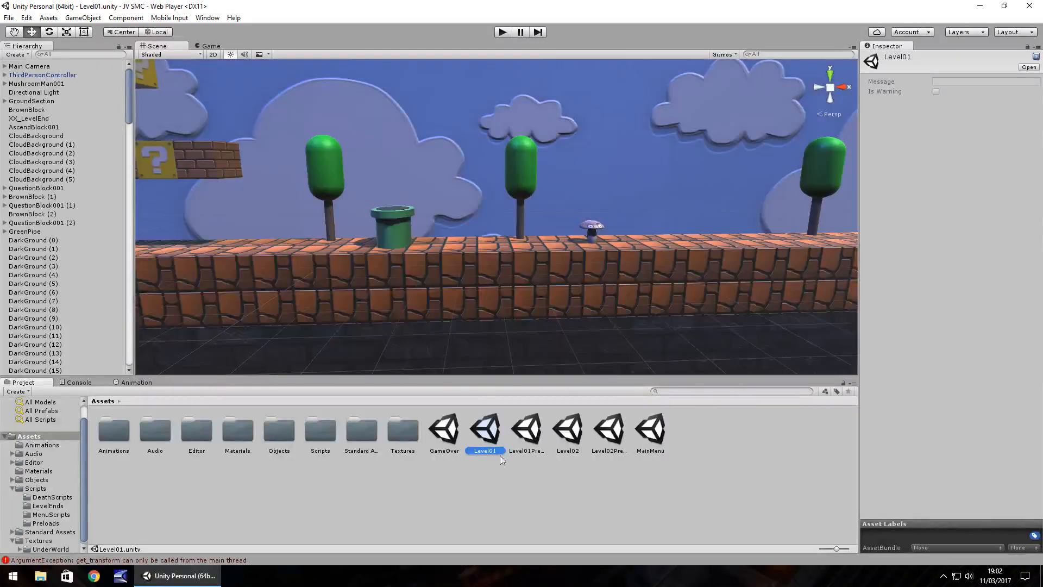
double_click(567, 432)
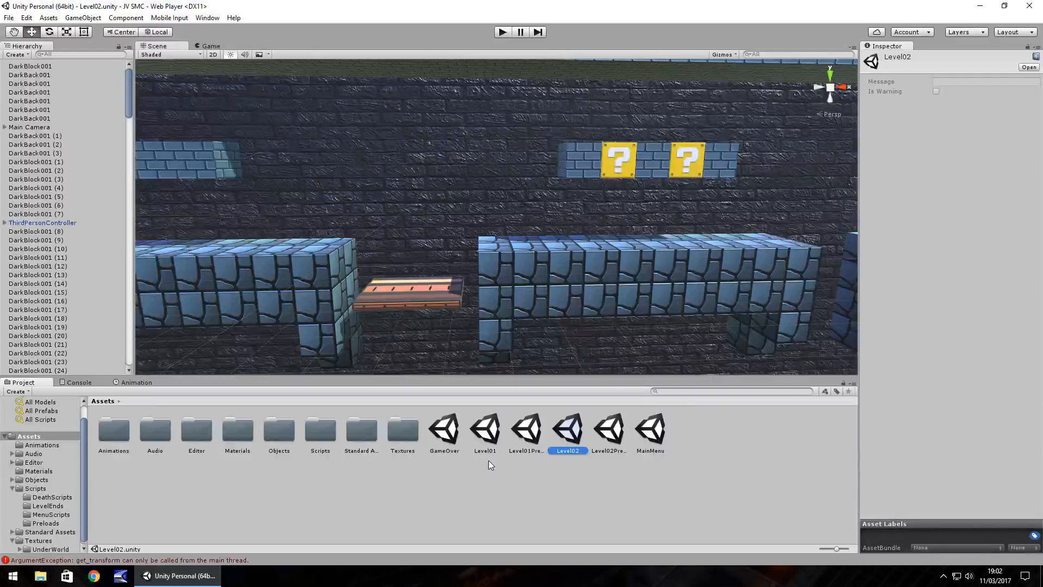
View the standard packages offered for import into the Assets folder and leave the list without importing any.
right_click(343, 478)
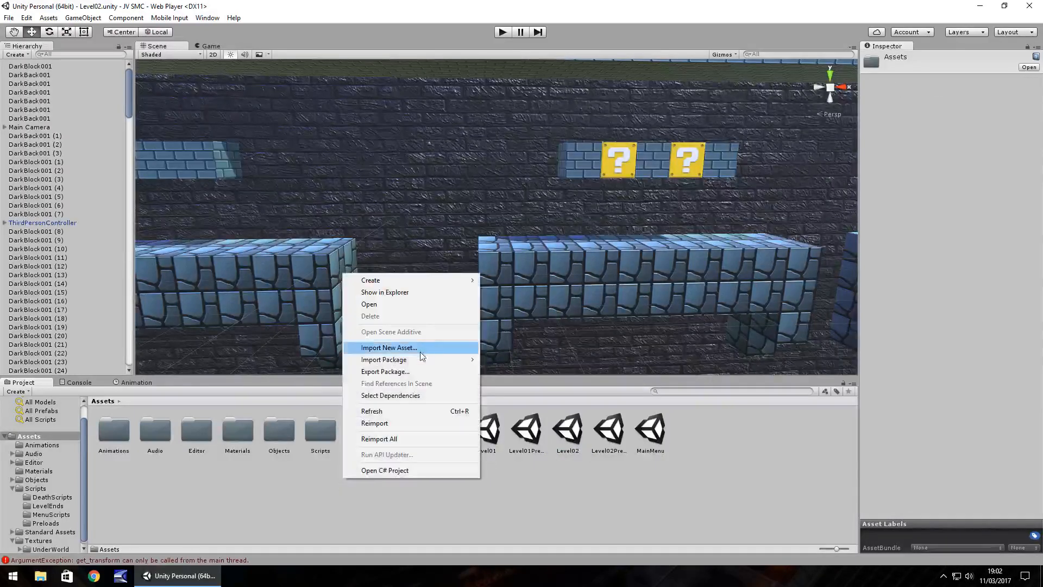
mouse_move(394, 363)
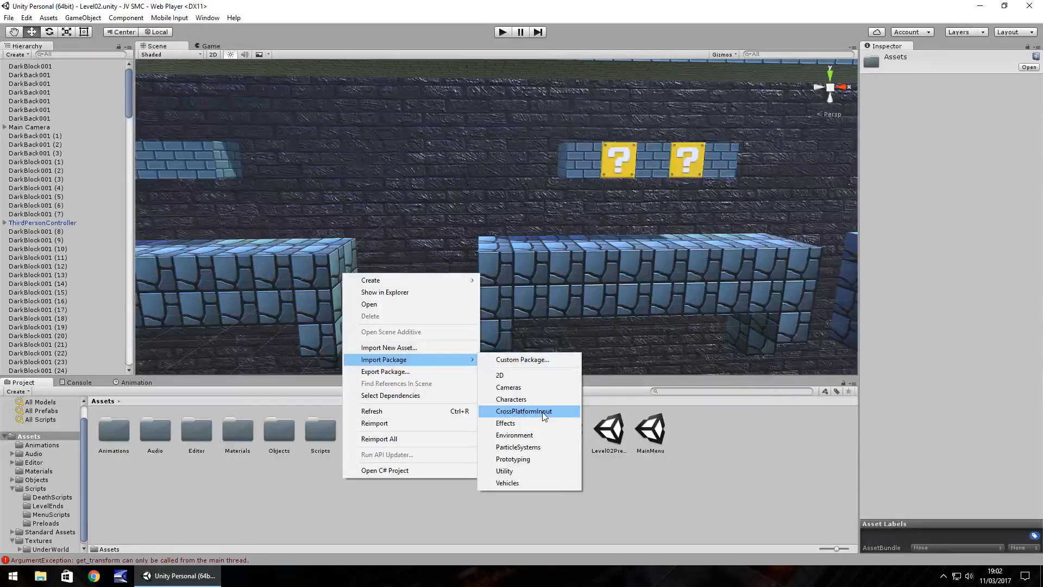
click(720, 495)
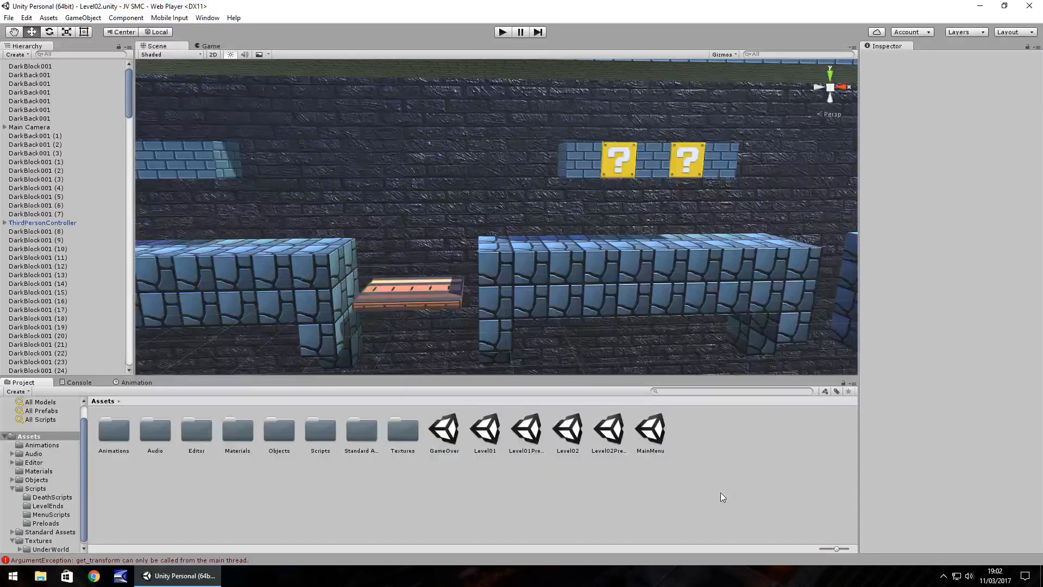